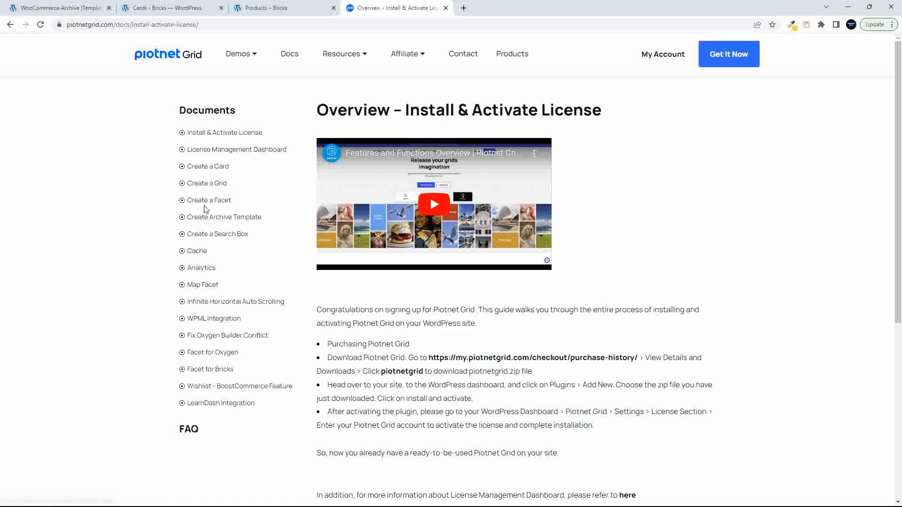
Read the Facet for Bricks documentation, examining the example query loop structure and the facet element setup
left_click(203, 371)
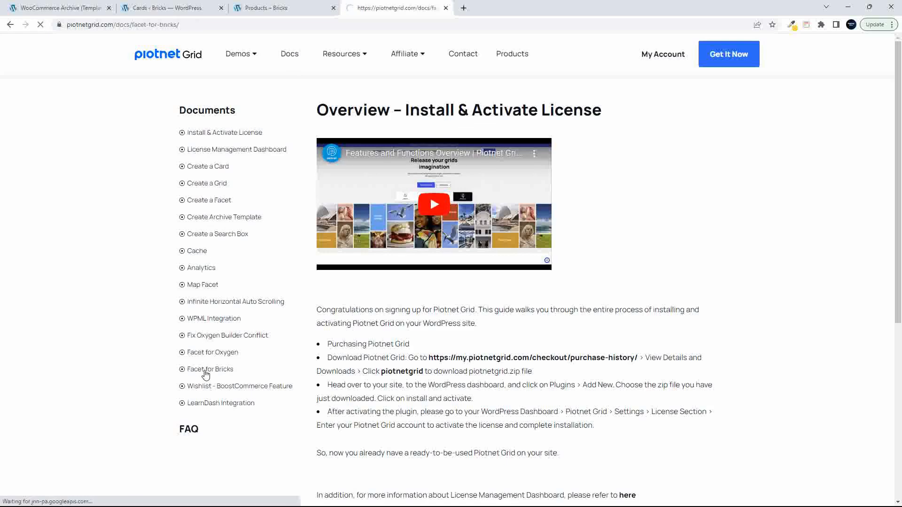
scroll(616, 349, "down", 10)
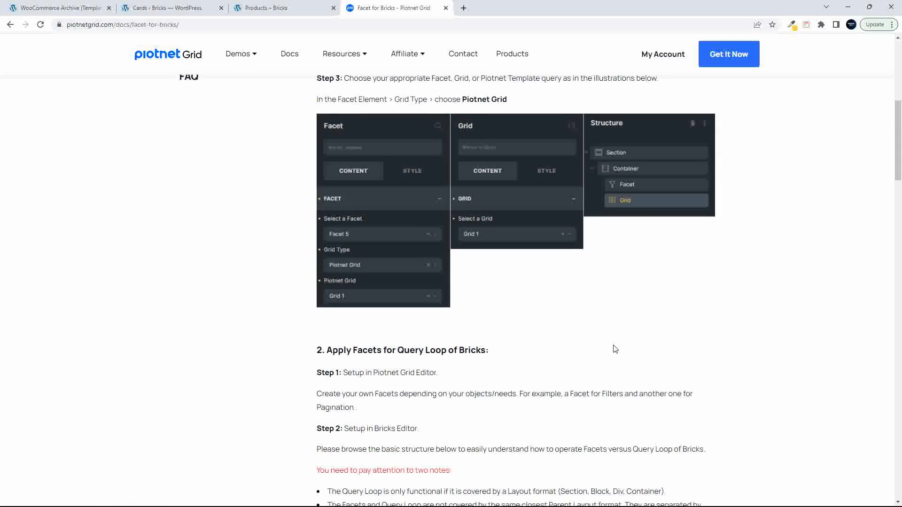
scroll(616, 350, "down", 4)
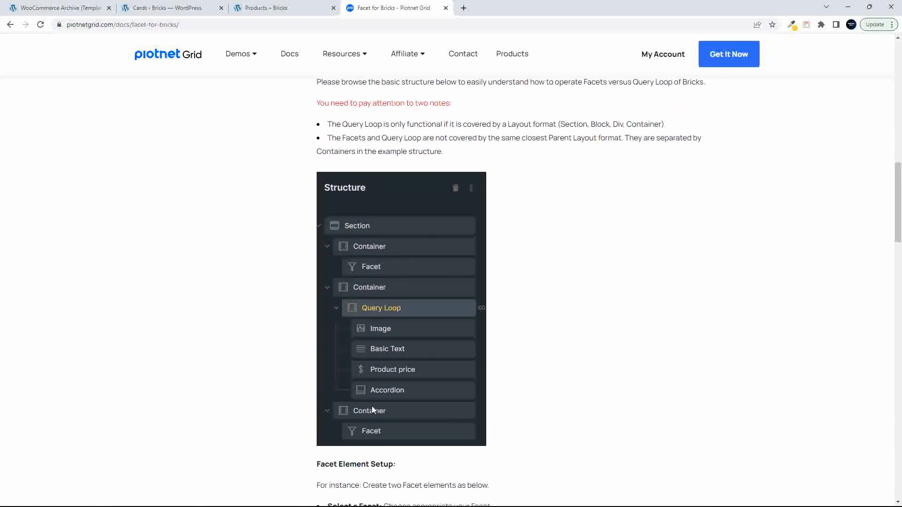
scroll(382, 405, "down", 3)
scroll(392, 304, "down", 5)
scroll(441, 204, "up", 1)
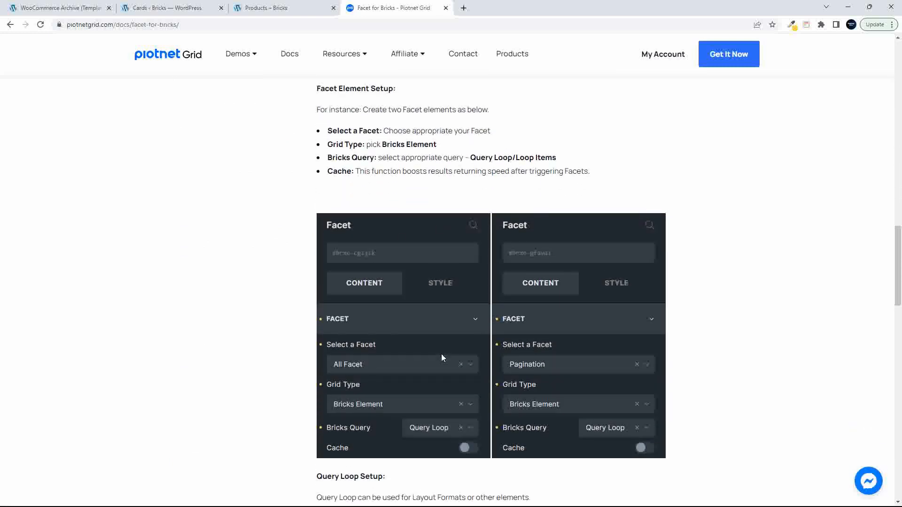
scroll(443, 355, "up", 6)
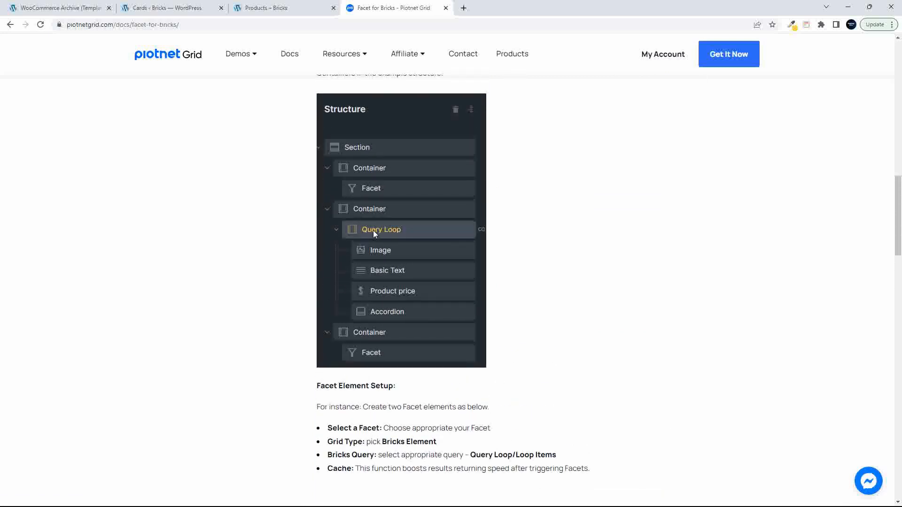
Browse the site's shop page and its Clothing and Music category pages to review the current product listings
left_click(266, 8)
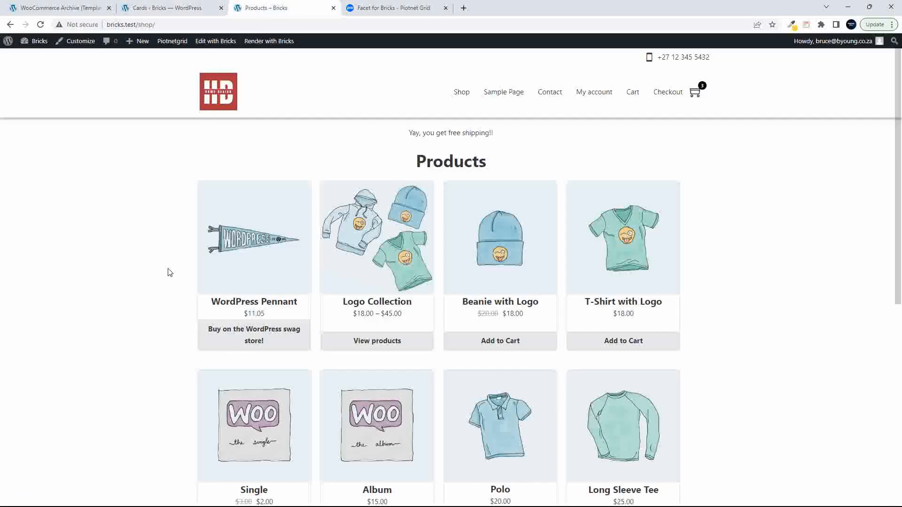
scroll(170, 272, "down", 3)
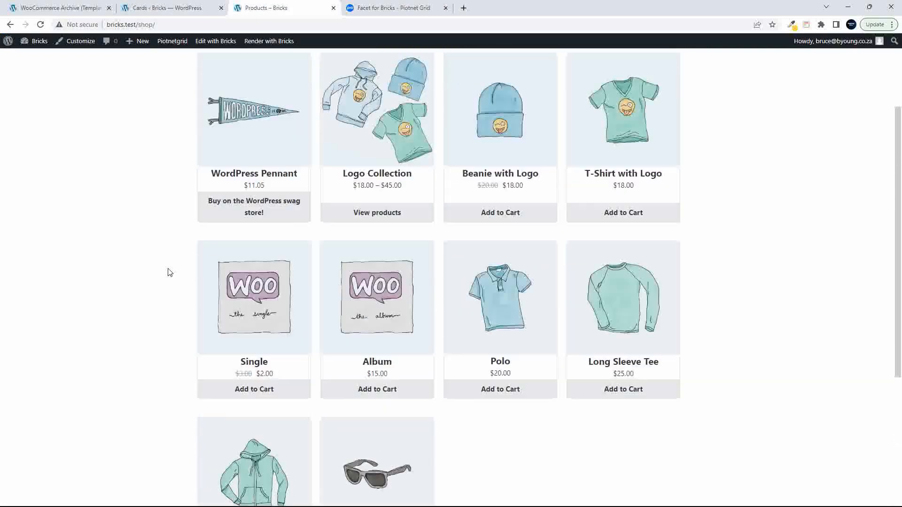
scroll(169, 273, "up", 3)
mouse_move(461, 96)
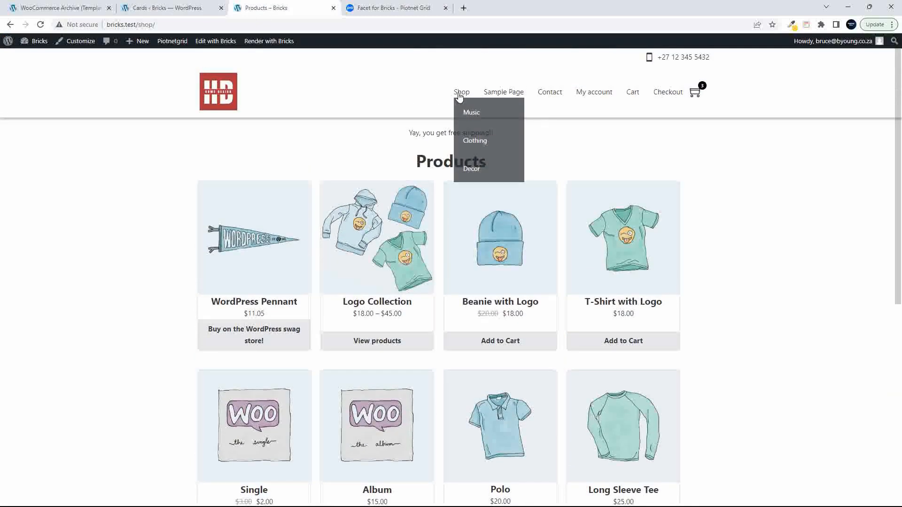
left_click(473, 144)
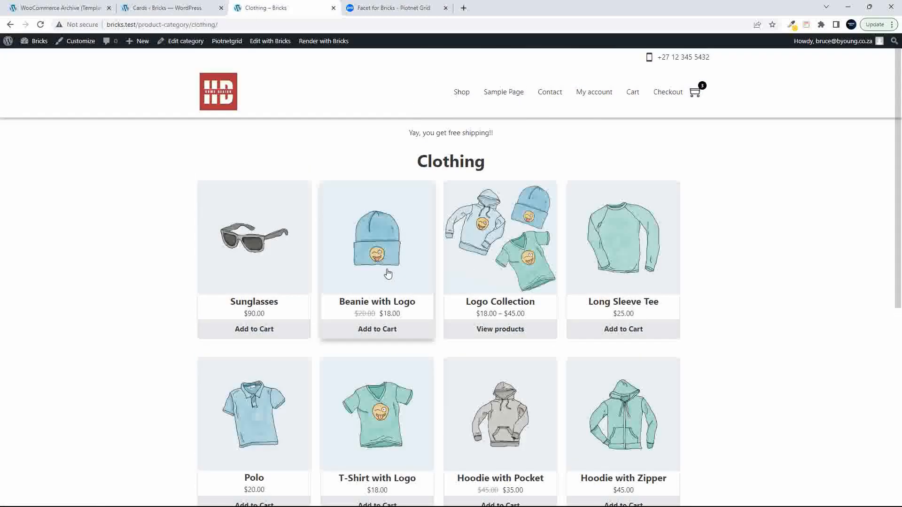
scroll(393, 268, "down", 3)
scroll(387, 274, "up", 1)
scroll(387, 273, "up", 2)
mouse_move(460, 91)
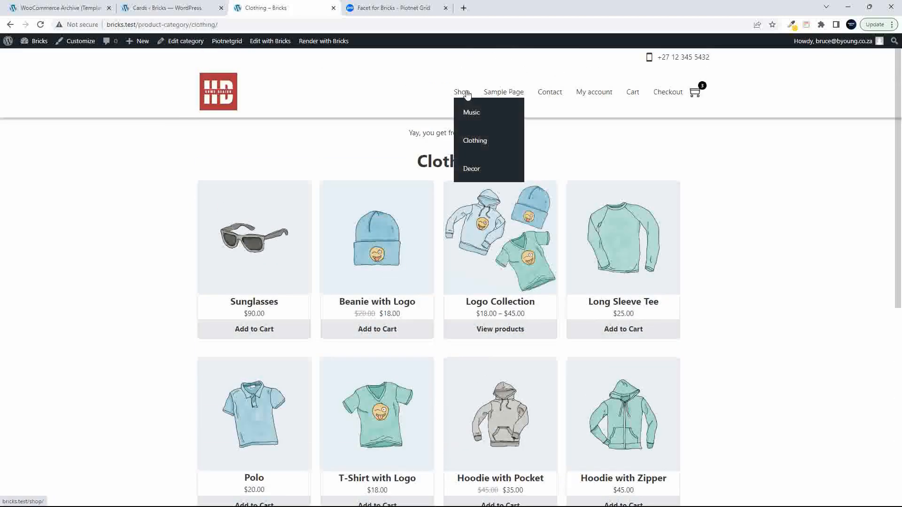
left_click(475, 118)
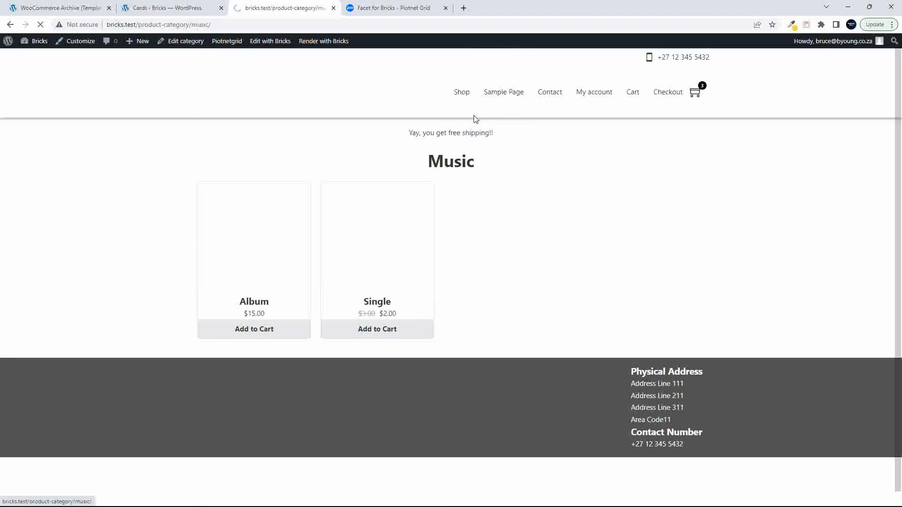
Return to the full shop page and compare its layout with the example structure in the Facet for Bricks documentation
left_click(461, 92)
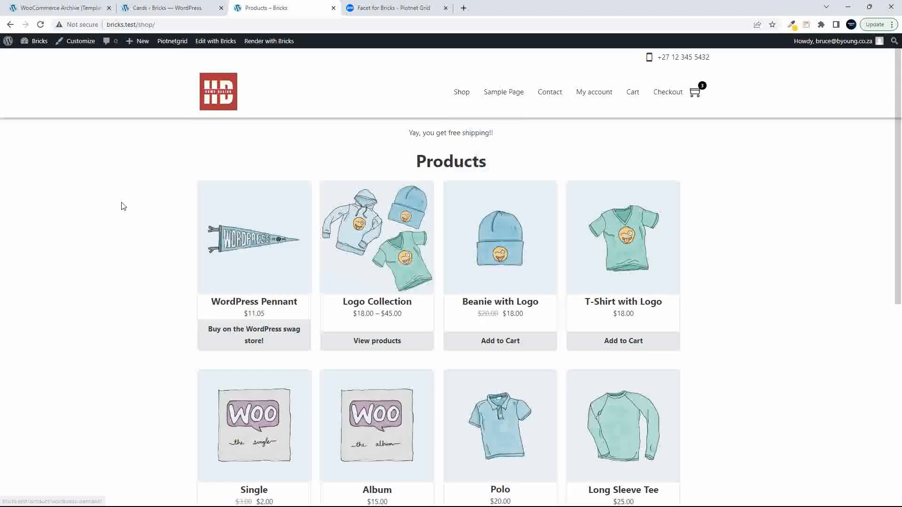
scroll(146, 289, "down", 1)
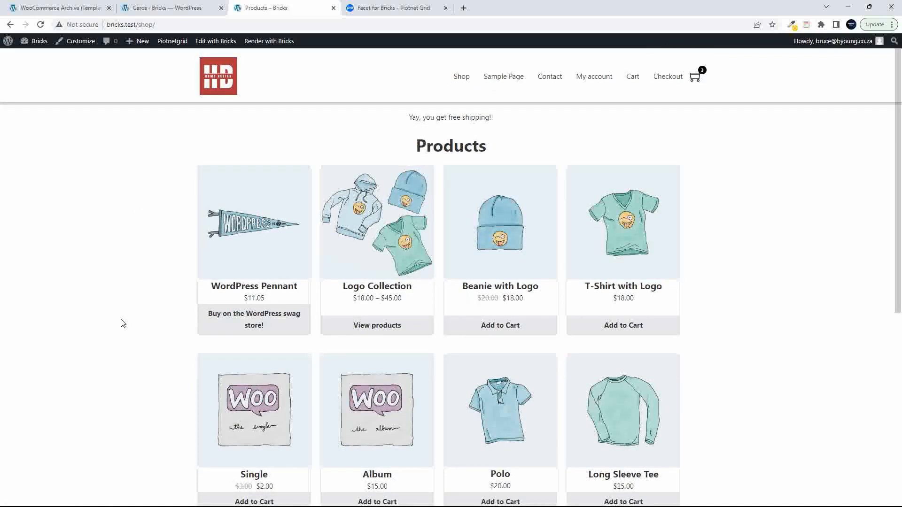
left_click(381, 8)
scroll(322, 202, "up", 1)
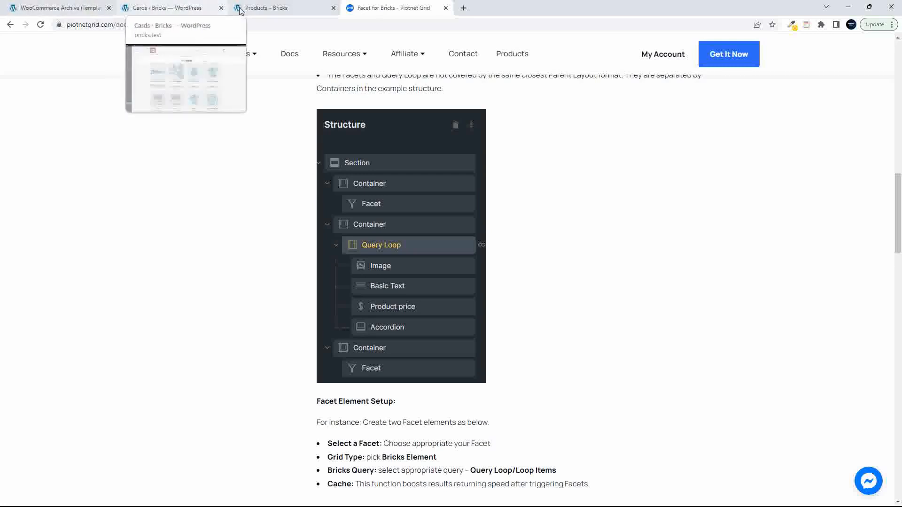
Import the Archive 1 demo into Piotnet Grid's archive templates in the WordPress admin
left_click(164, 8)
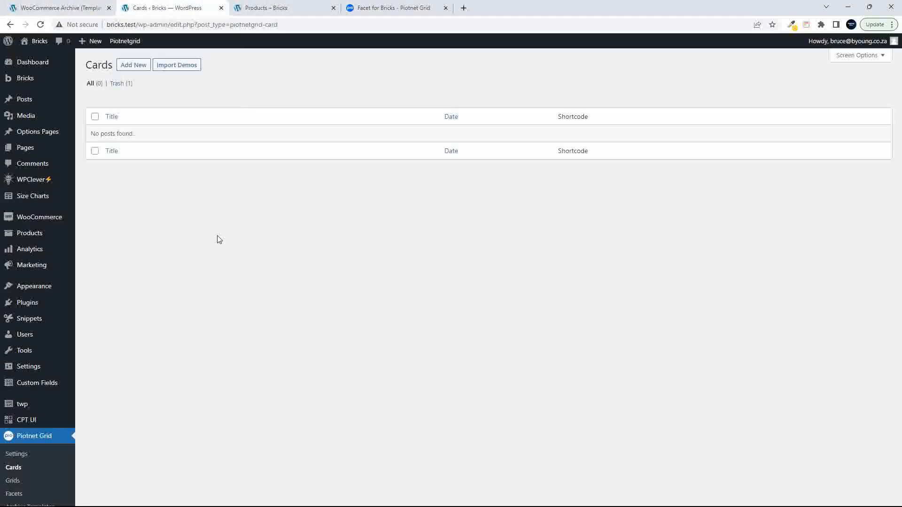
scroll(208, 347, "down", 2)
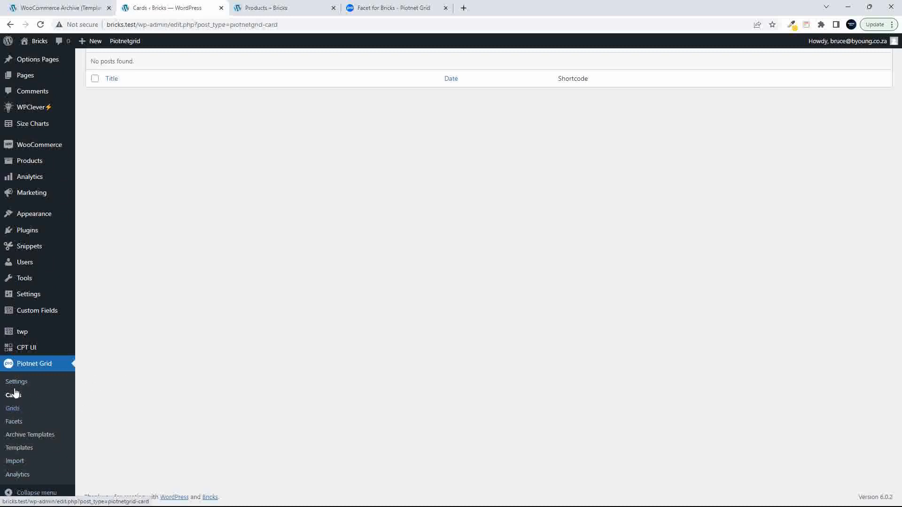
left_click(15, 410)
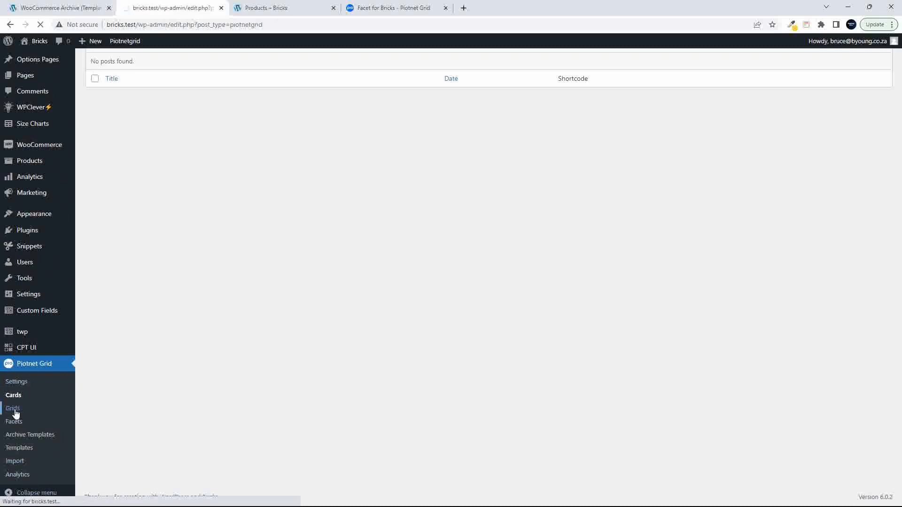
scroll(42, 460, "down", 2)
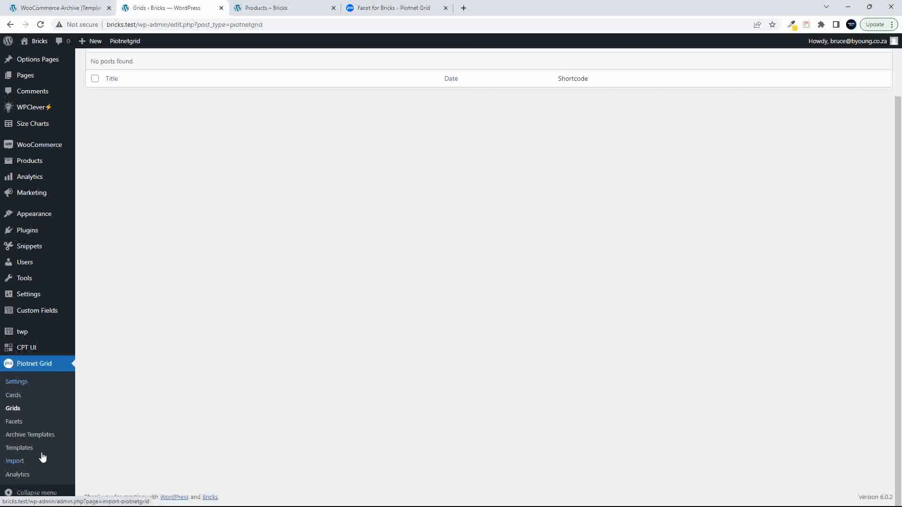
left_click(39, 436)
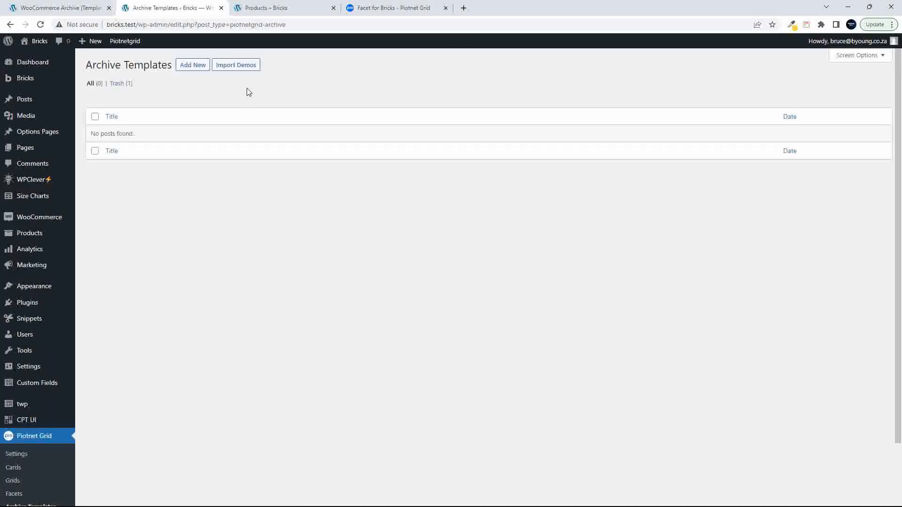
left_click(249, 64)
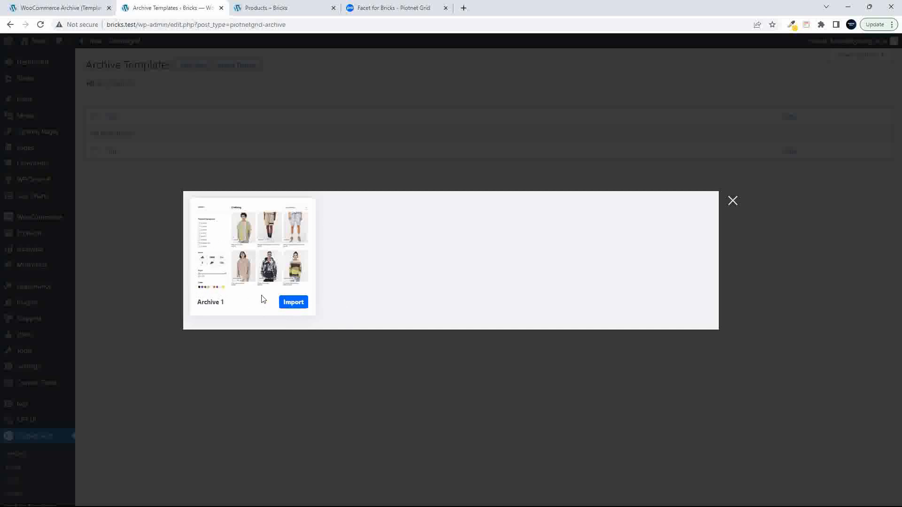
left_click(300, 306)
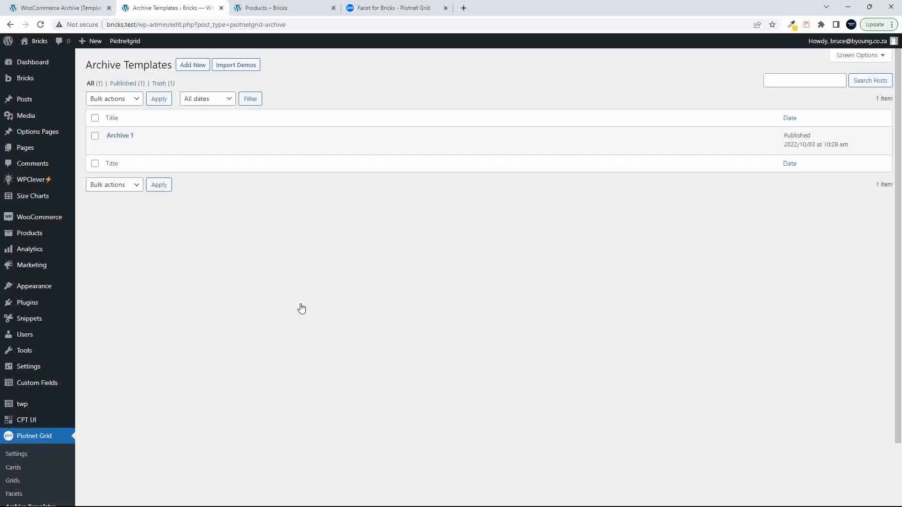
Open the imported Archive 1 template for editing with Piotnet Grid
scroll(303, 310, "down", 2)
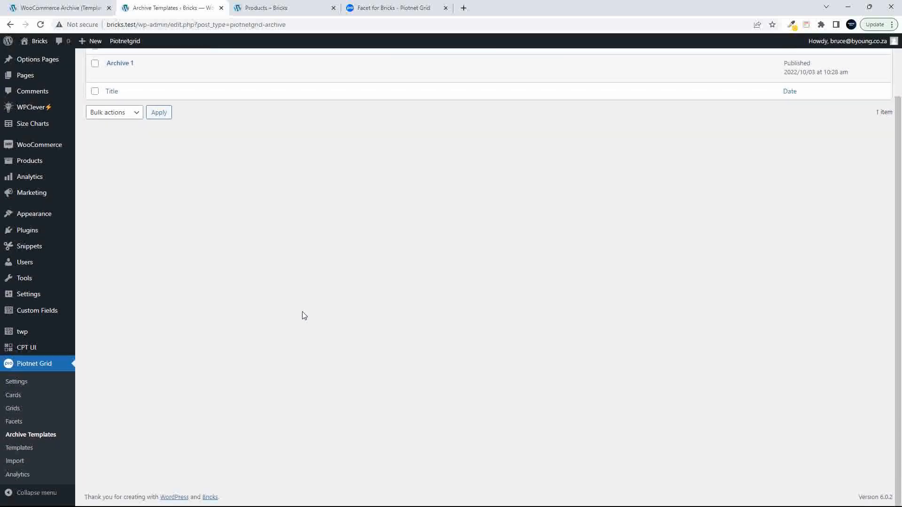
left_click(42, 436)
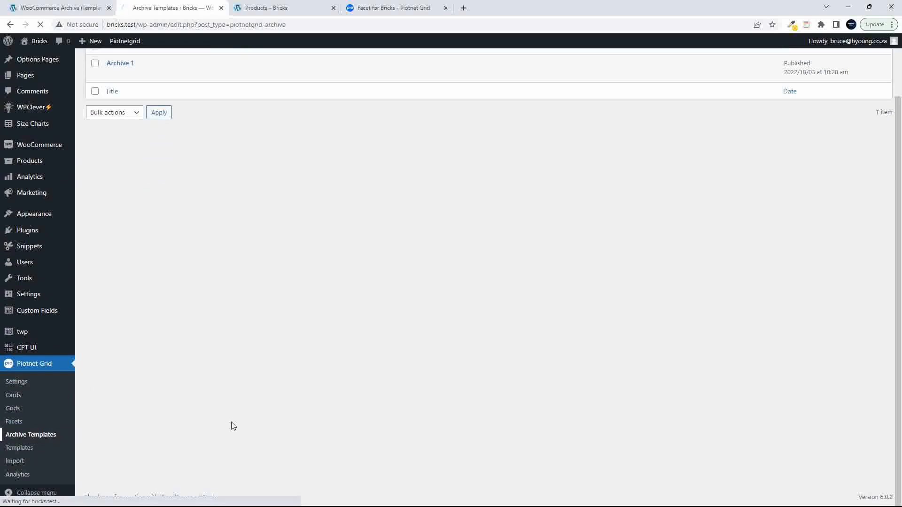
scroll(348, 396, "up", 2)
mouse_move(124, 129)
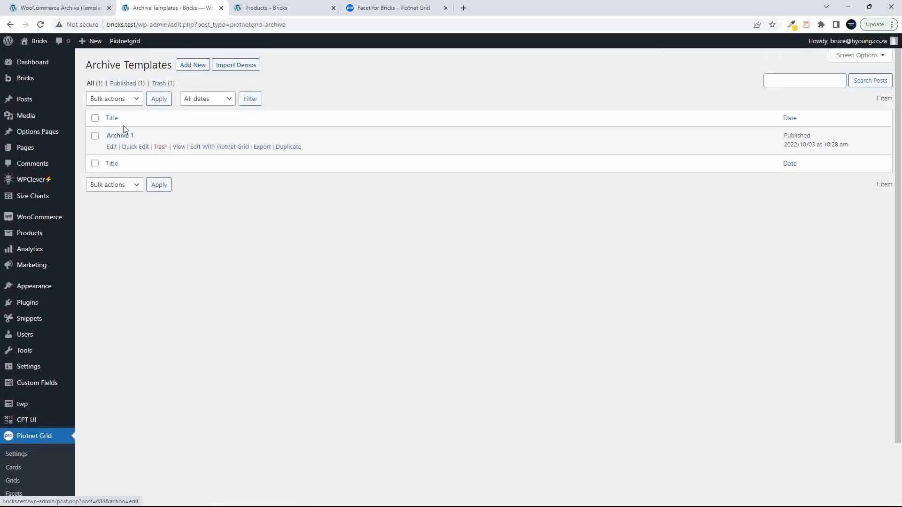
left_click(216, 148)
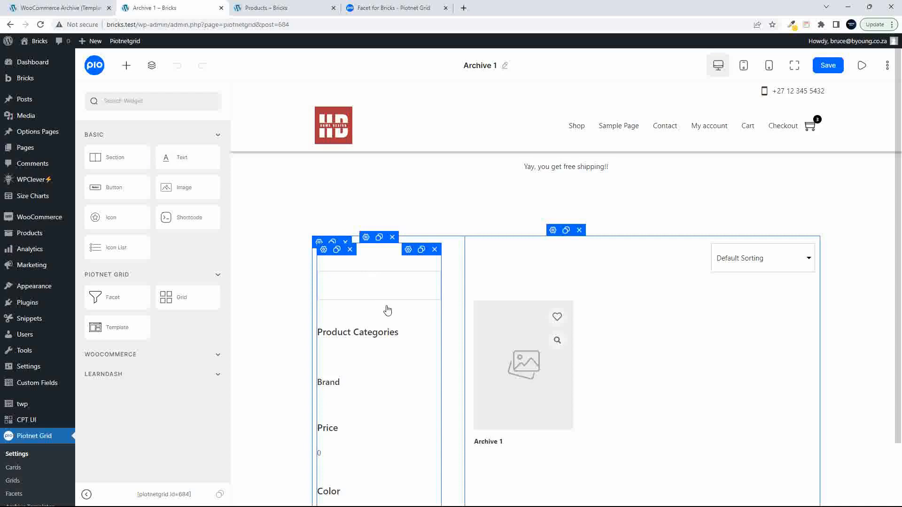
Open the sidebar's filter facet, Facet 3, for editing in its own tab and return to the Archive 1 template
left_click(408, 307)
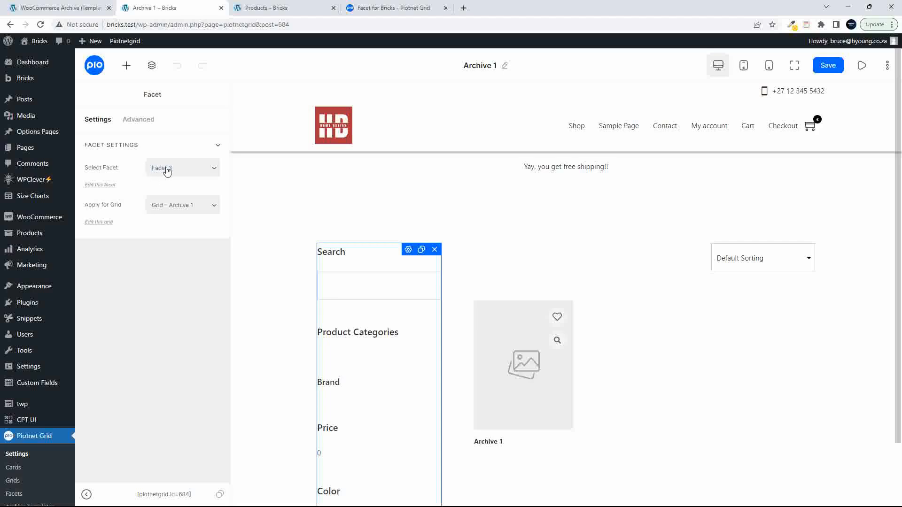
left_click(108, 187)
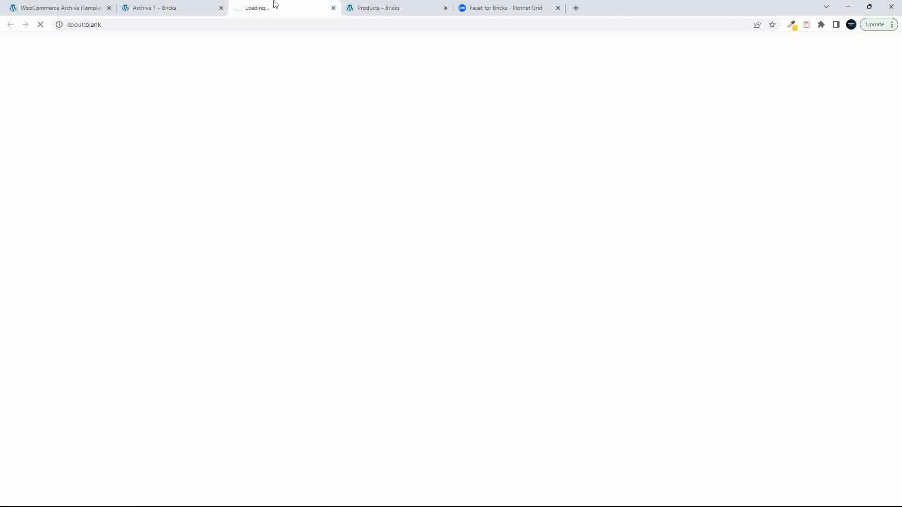
left_click(161, 8)
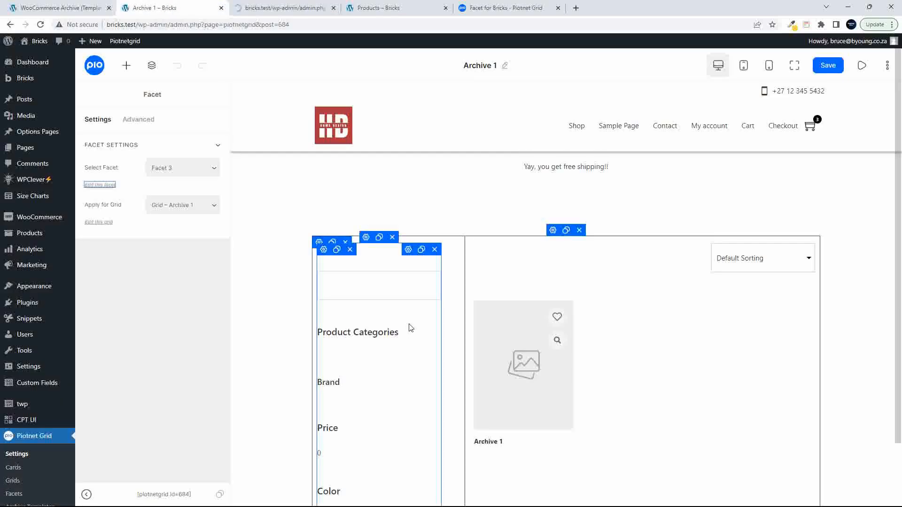
Look through the archive layout and open its sorting facet, Facet 4, for editing in its own tab
scroll(374, 351, "down", 4)
scroll(375, 351, "down", 2)
scroll(373, 353, "up", 6)
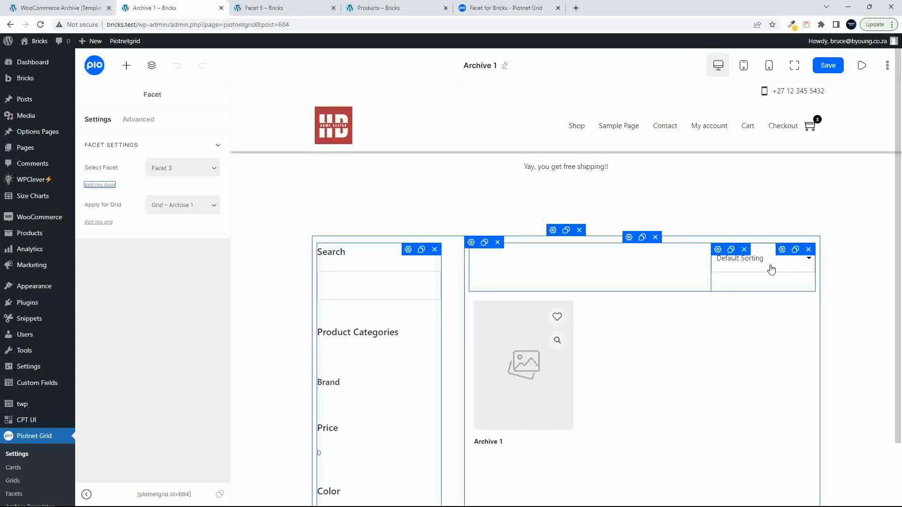
left_click(784, 267)
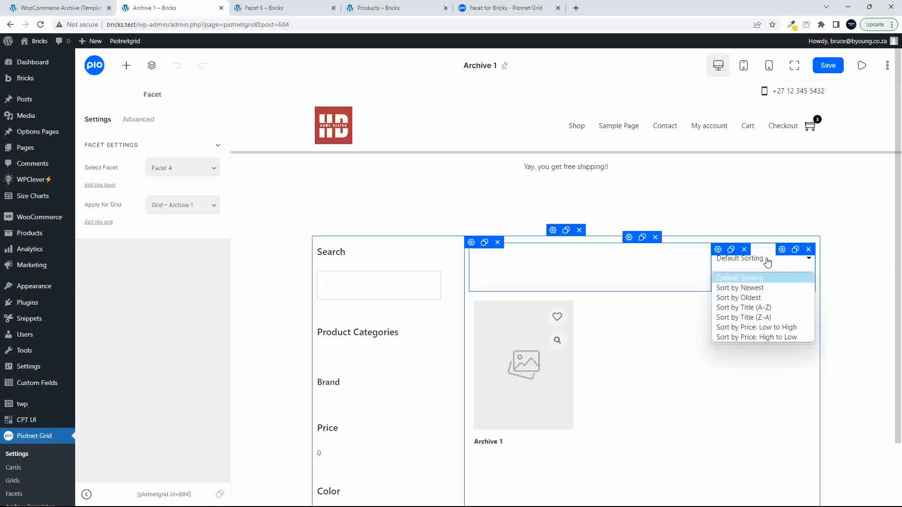
left_click(100, 186)
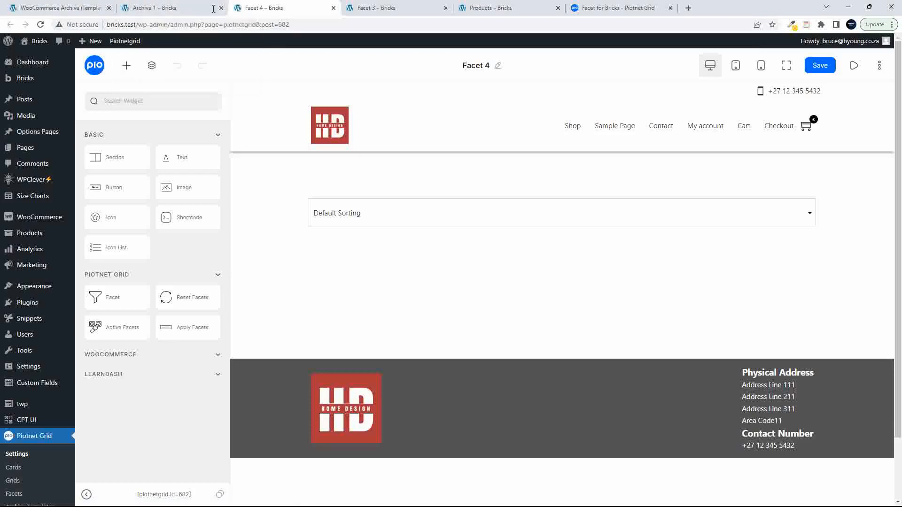
Reload the WooCommerce Archive template in Bricks and add a container above the product loop container in the products section
left_click(69, 4)
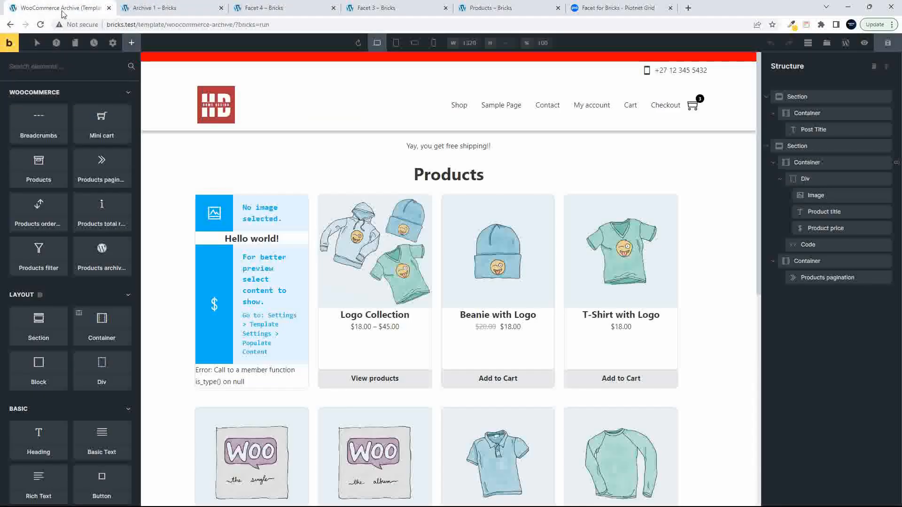
left_click(40, 24)
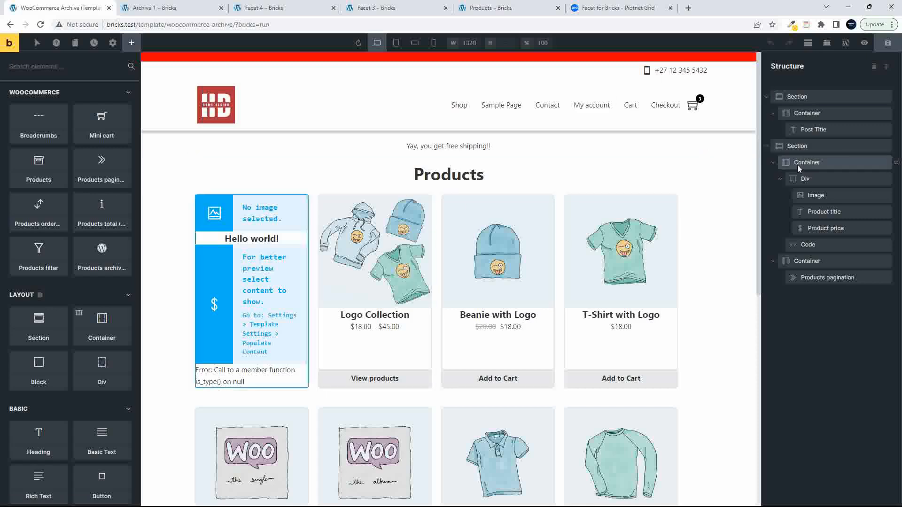
left_click(801, 146)
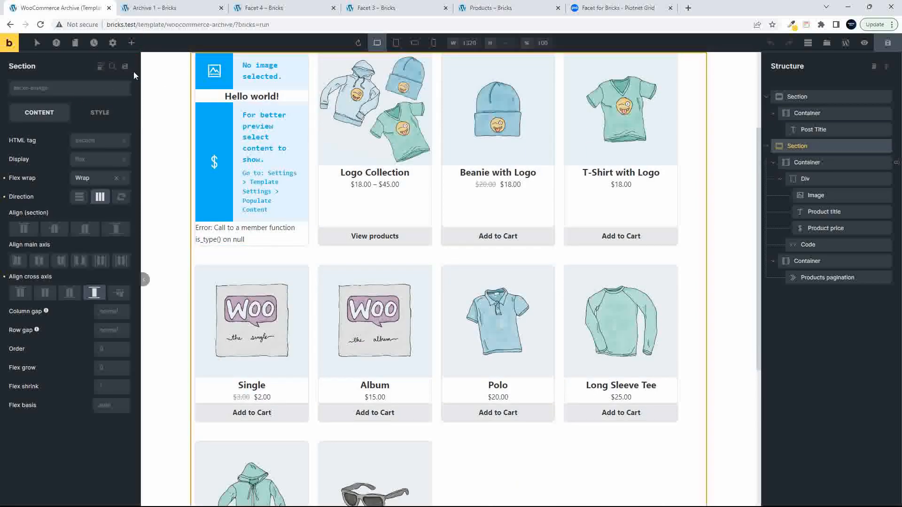
left_click(132, 43)
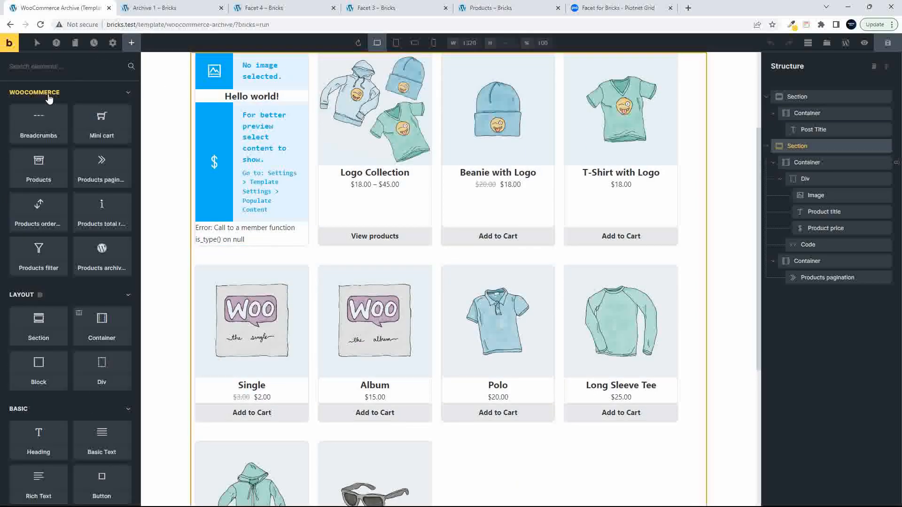
type("cont")
left_click(41, 109)
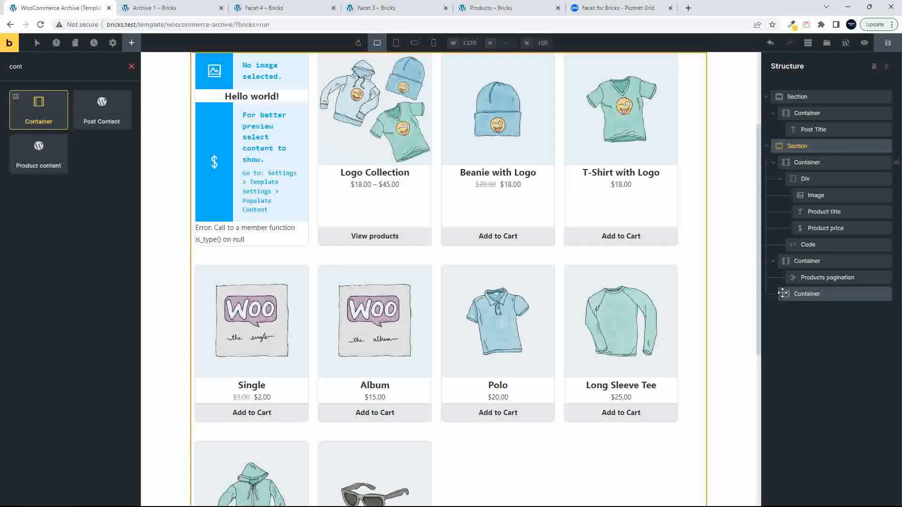
left_click_drag(801, 261, 802, 156)
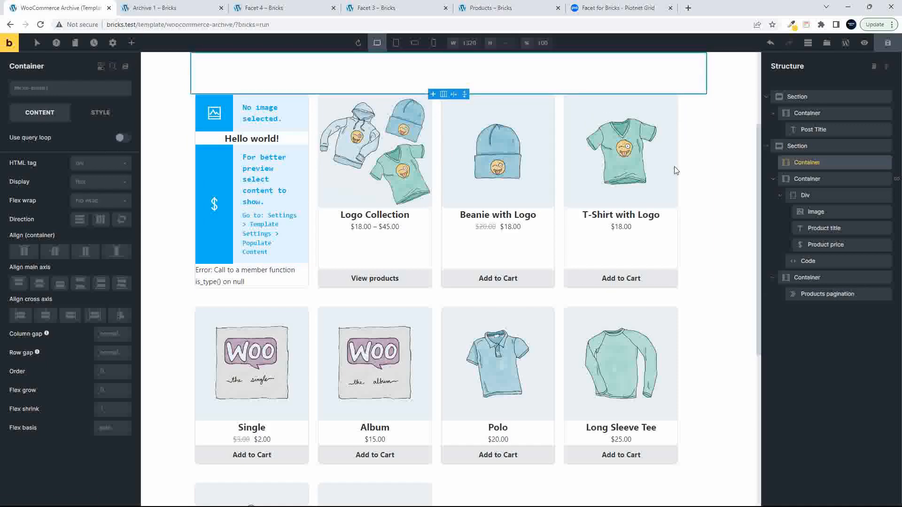
Add a Facet element inside the new empty container above the product loop
left_click(131, 43)
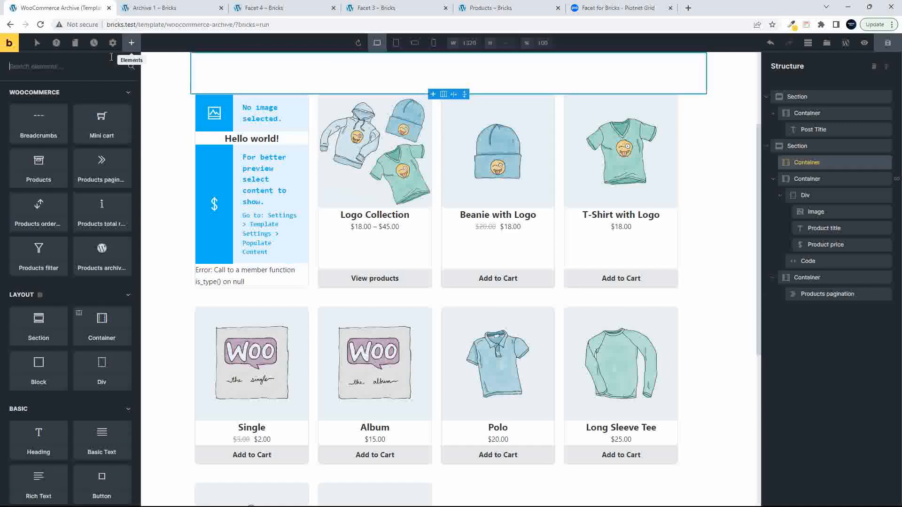
type("face")
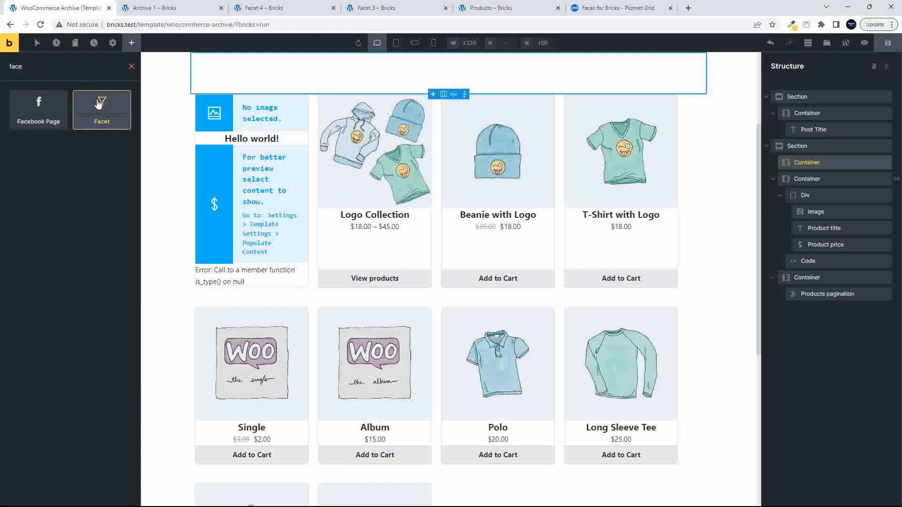
left_click(101, 106)
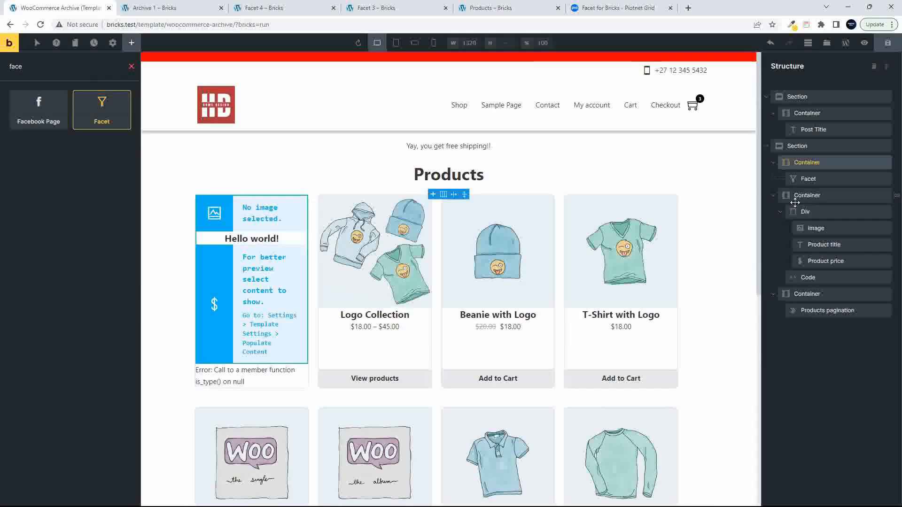
Configure the Facet element to use Facet 4 with grid type Bricks Element and the container as its Bricks query
left_click(809, 179)
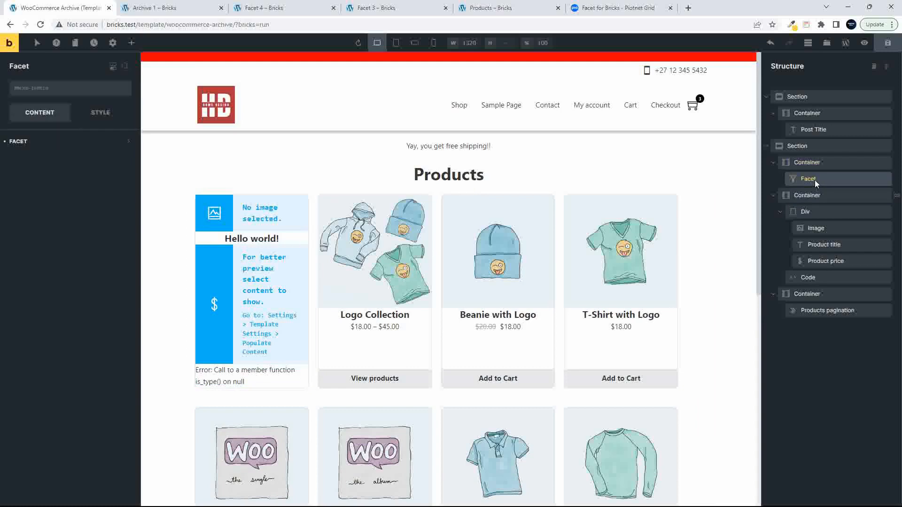
left_click(96, 146)
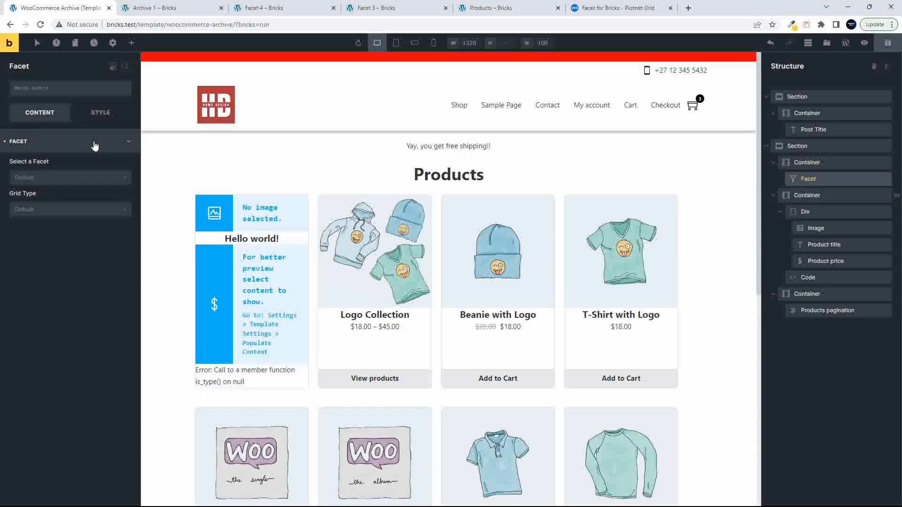
left_click(59, 183)
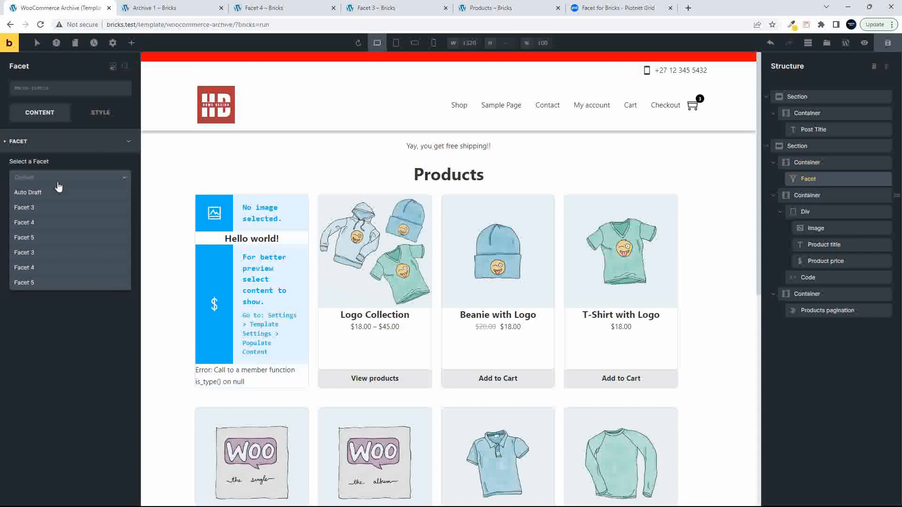
left_click(37, 222)
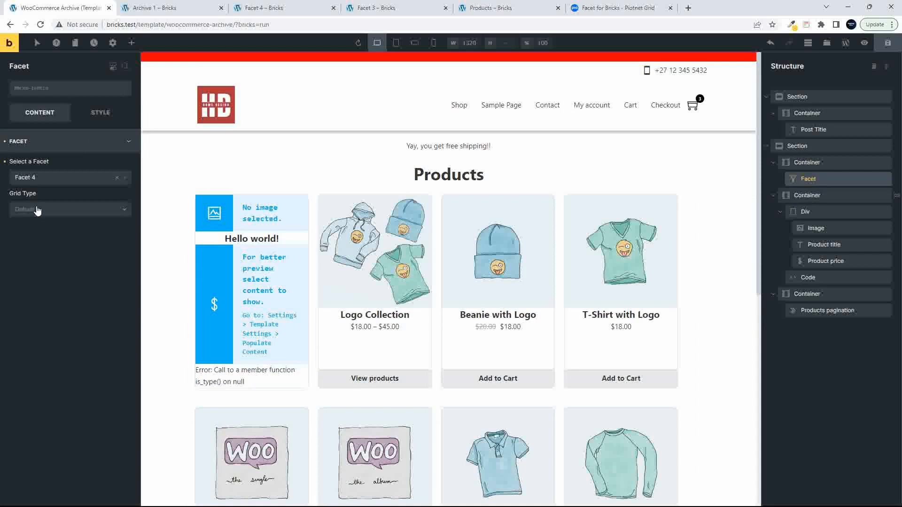
left_click(37, 210)
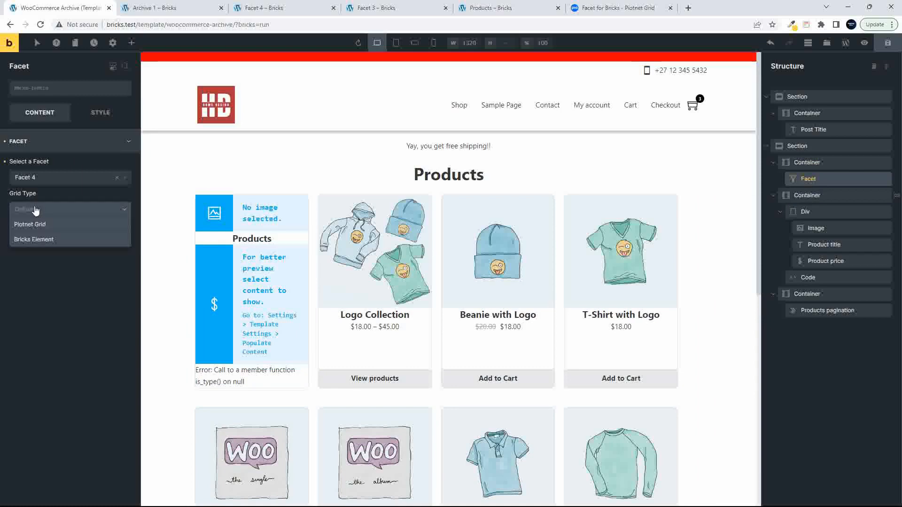
left_click(36, 240)
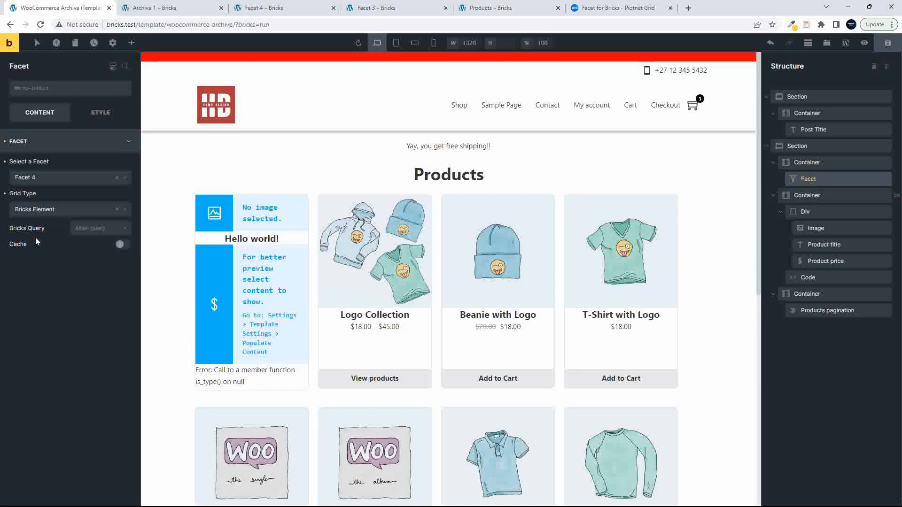
left_click(102, 233)
left_click(92, 258)
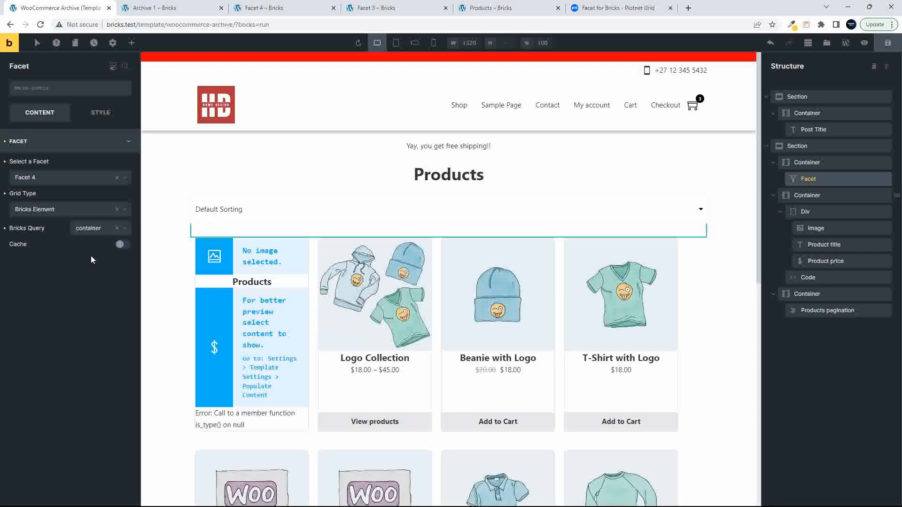
Save the archive template and reload the shop's Products page
left_click(897, 46)
left_click(491, 8)
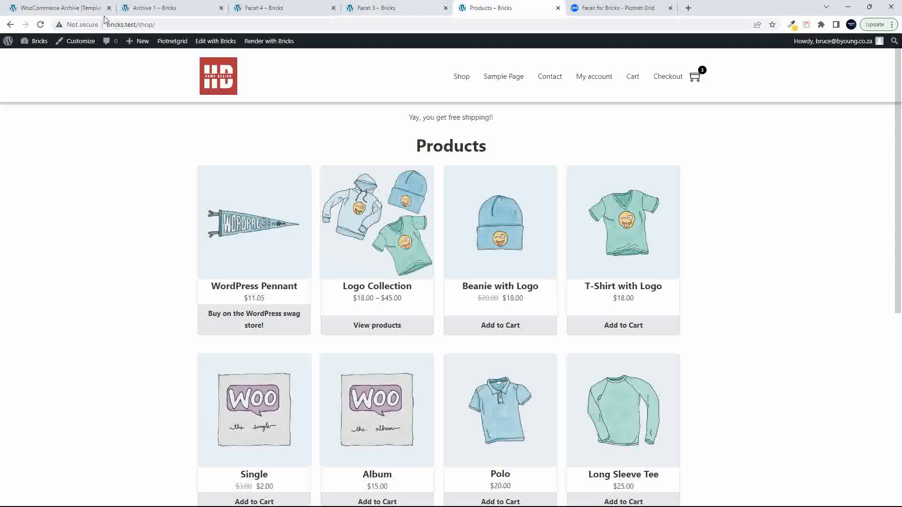
left_click(40, 25)
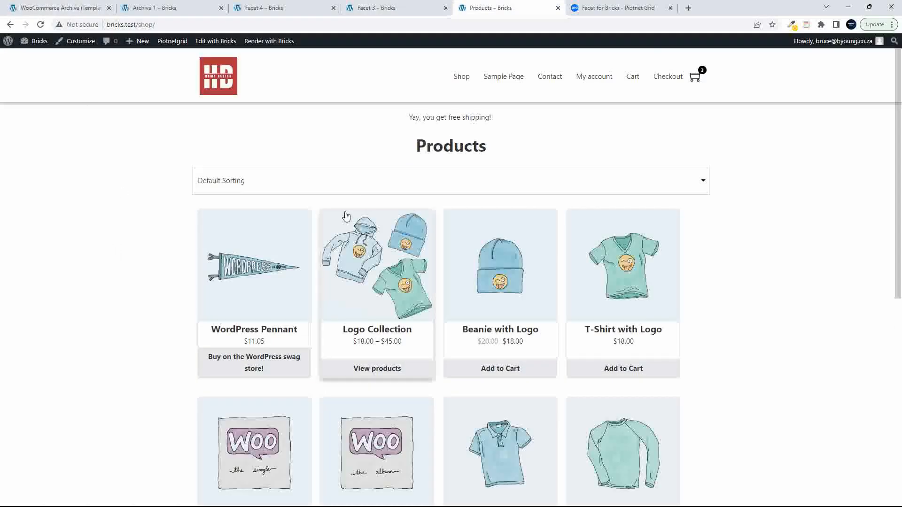
Test the sorting facet on the shop page with Sort by Title (A-Z) and look through the products
left_click(283, 190)
left_click(275, 226)
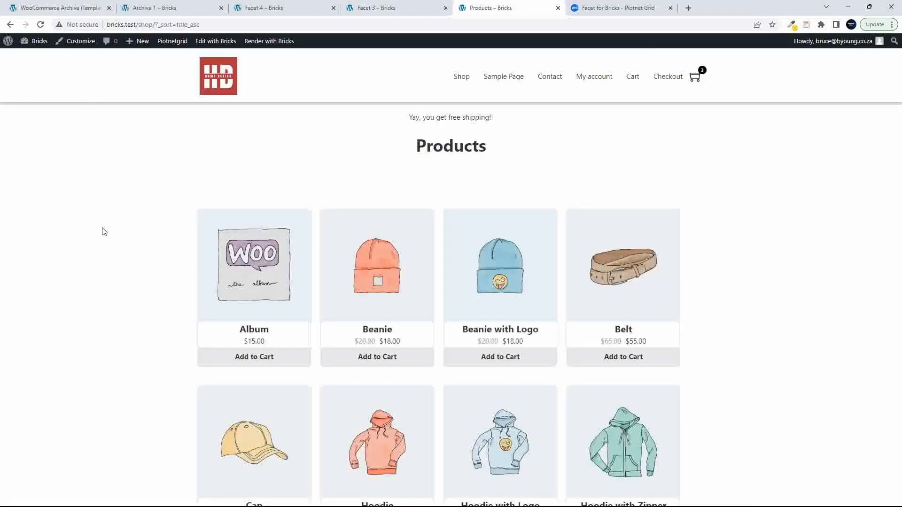
scroll(104, 231, "down", 8)
scroll(104, 231, "up", 10)
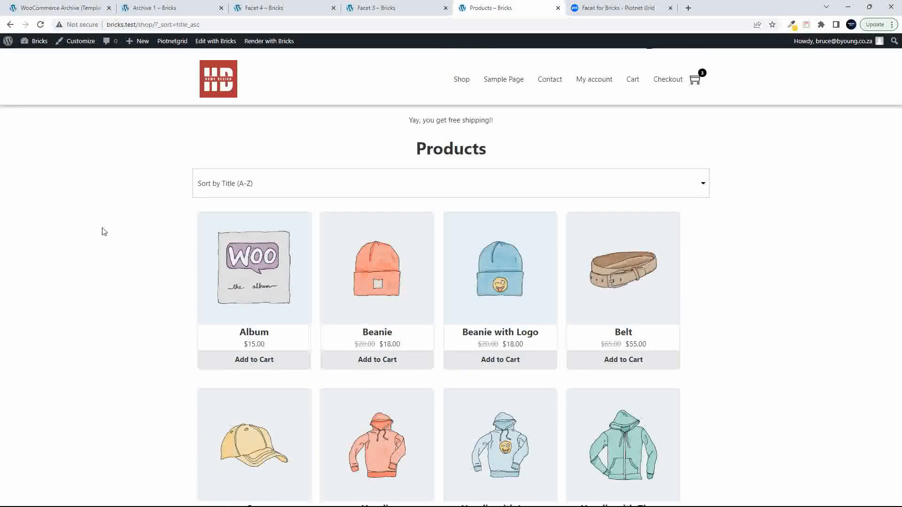
Sort the shop products by Price: Low to High and check the product order and pagination
left_click(324, 196)
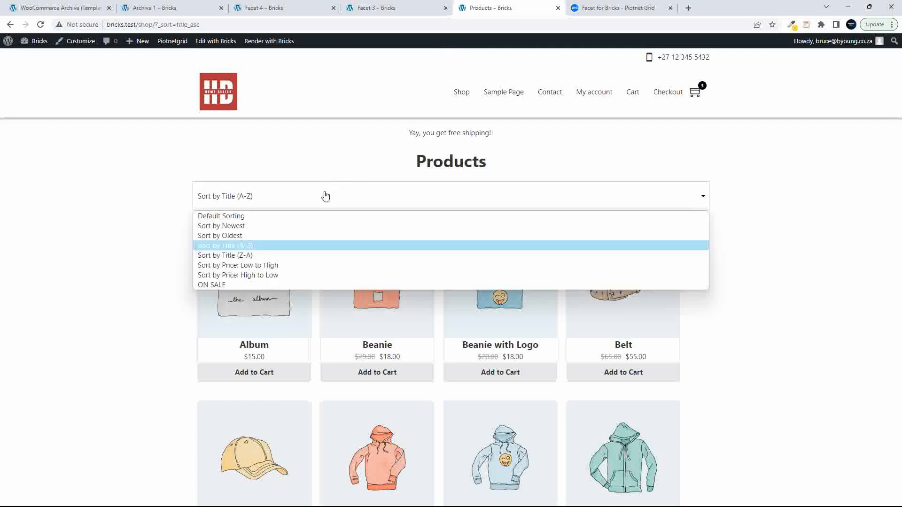
left_click(295, 265)
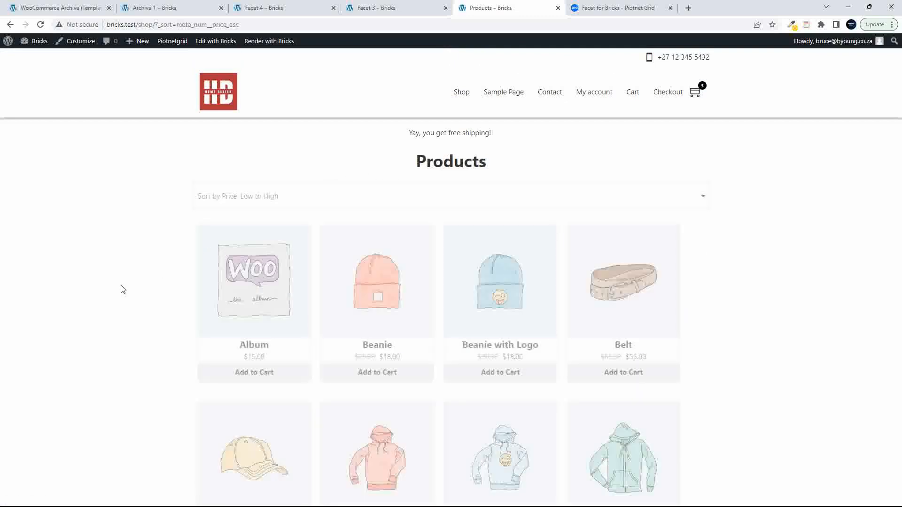
scroll(122, 289, "down", 2)
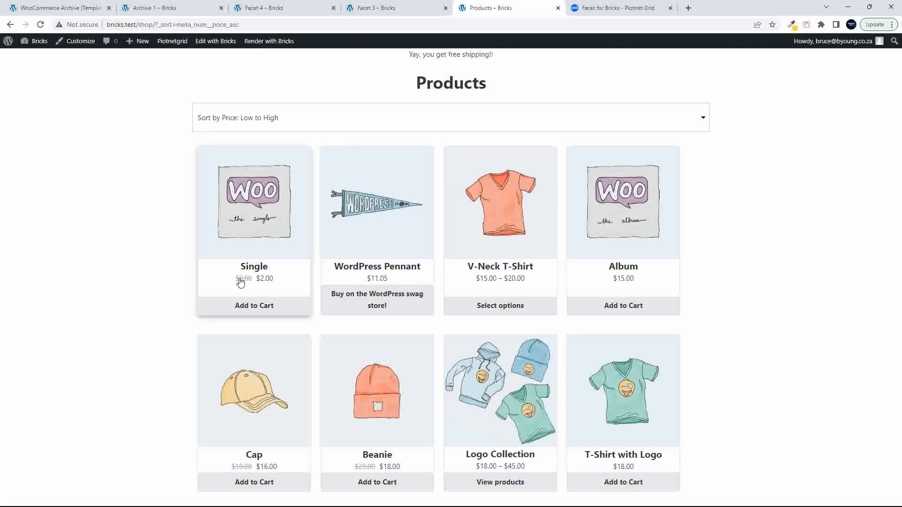
scroll(474, 324, "down", 5)
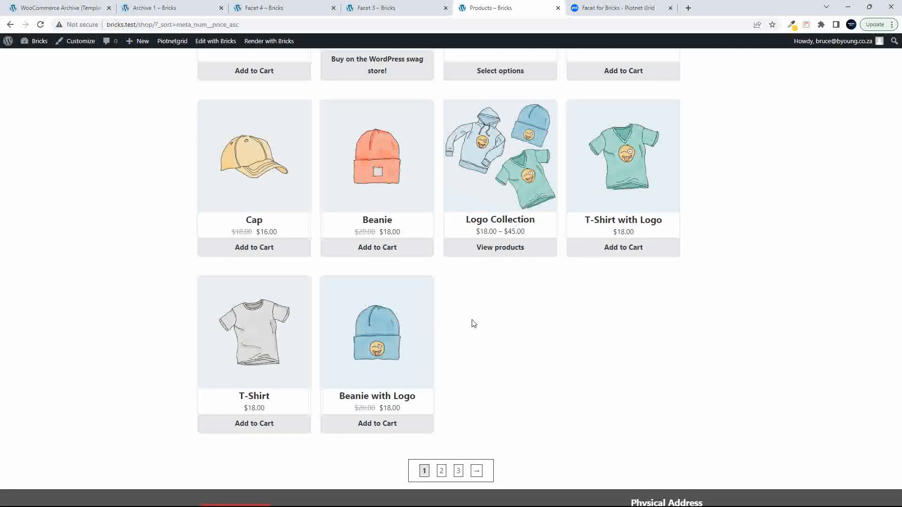
scroll(474, 324, "up", 5)
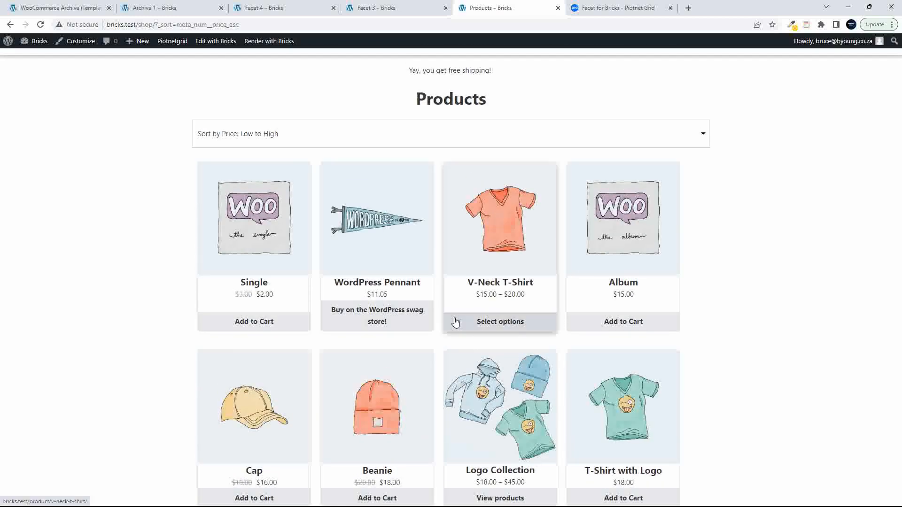
scroll(455, 324, "down", 5)
scroll(453, 326, "up", 5)
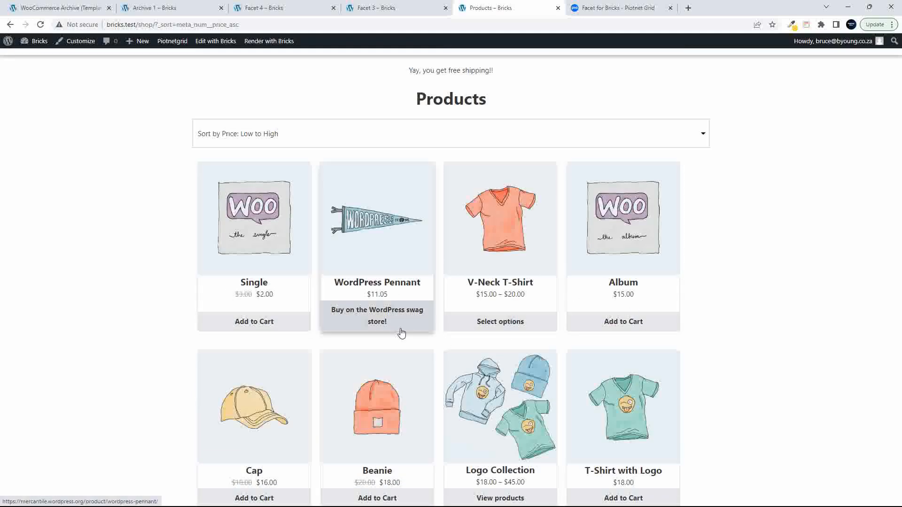
scroll(402, 333, "up", 1)
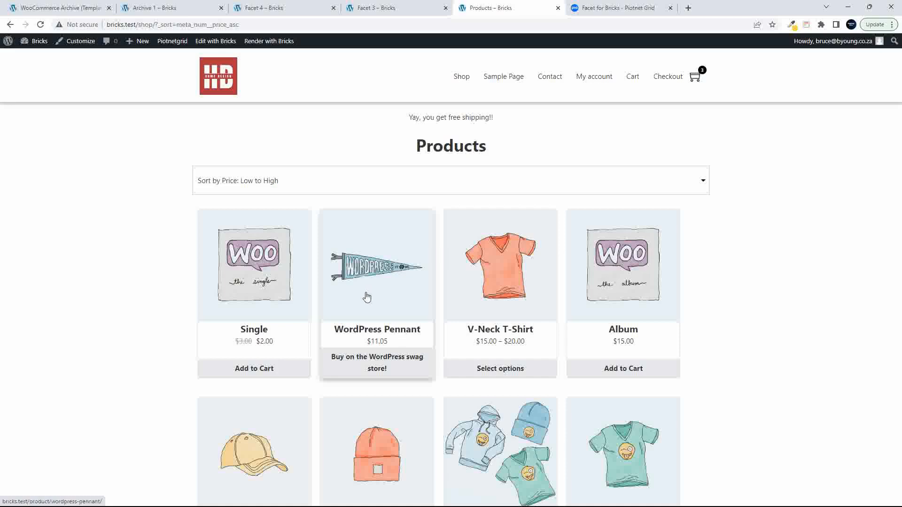
Return to the archive template in Bricks and set the width of the container holding the facet to 20%
left_click(80, 8)
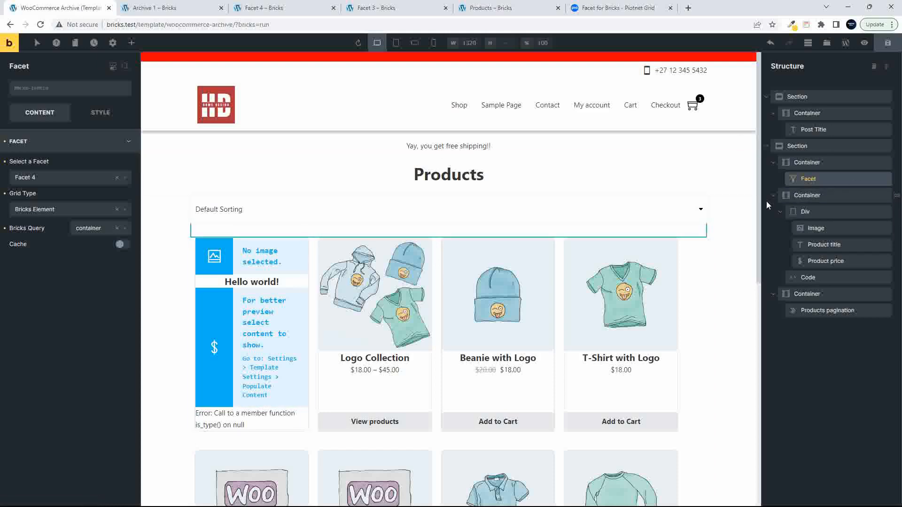
left_click(801, 147)
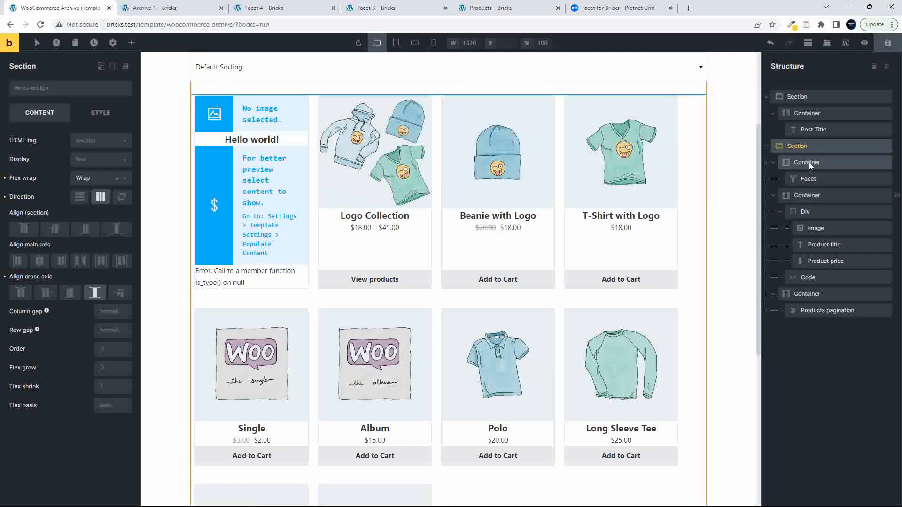
left_click(808, 162)
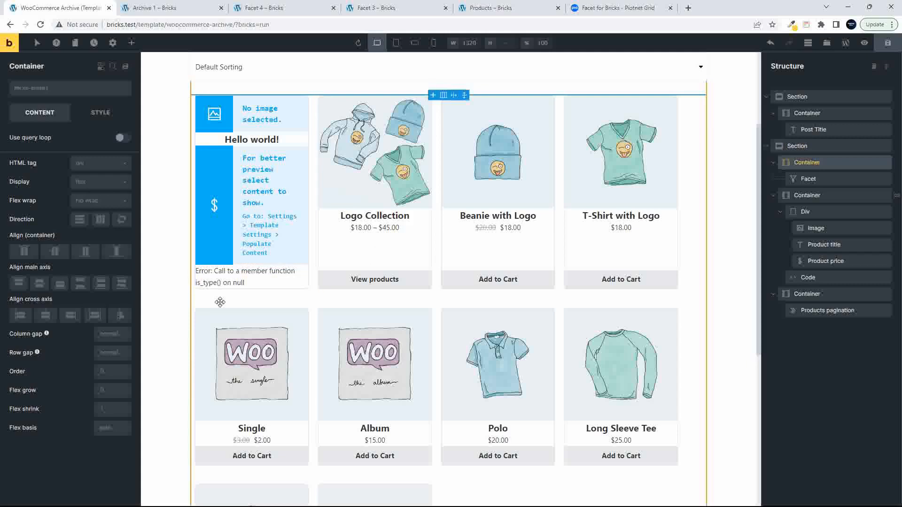
left_click(107, 114)
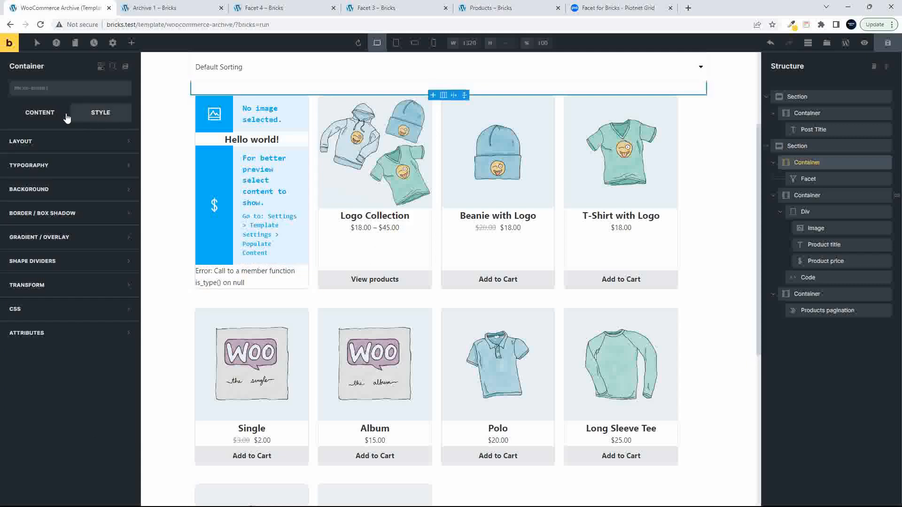
left_click(88, 142)
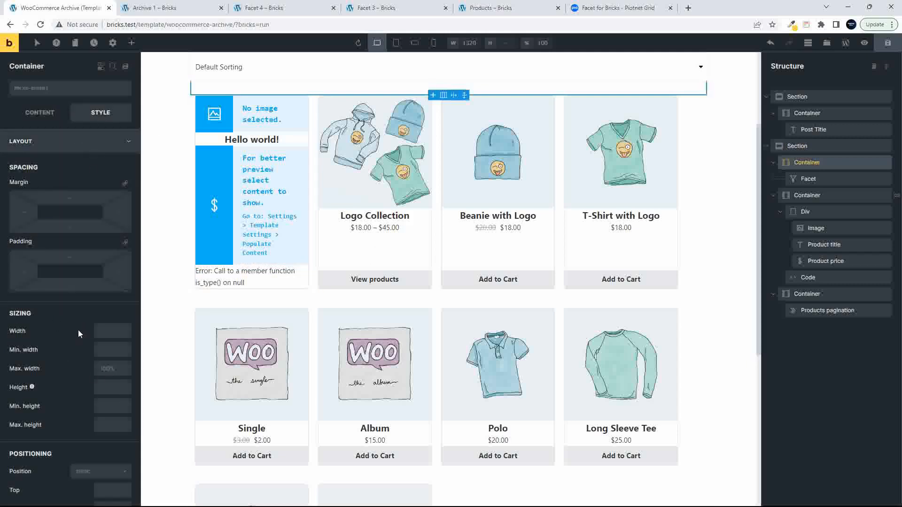
left_click(115, 330)
type("20%")
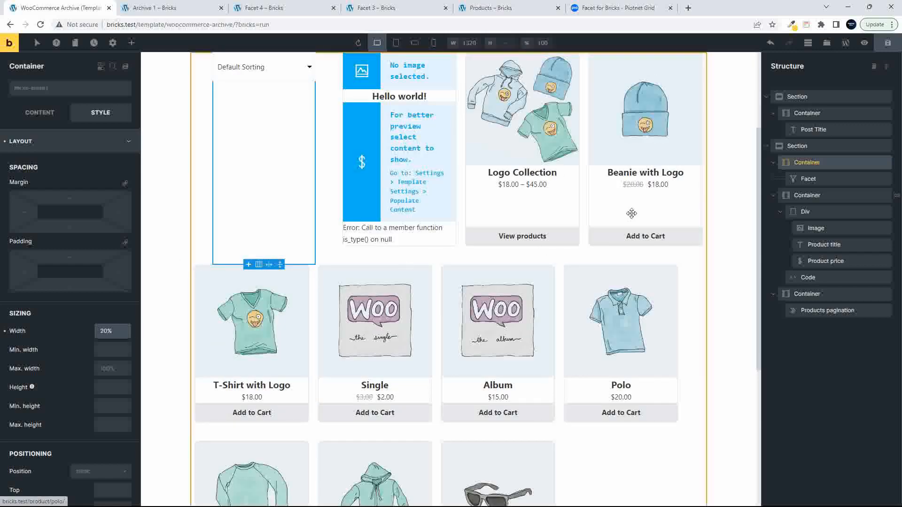
Try an 80% width on the product query loop container and restore it to 22%
left_click(807, 196)
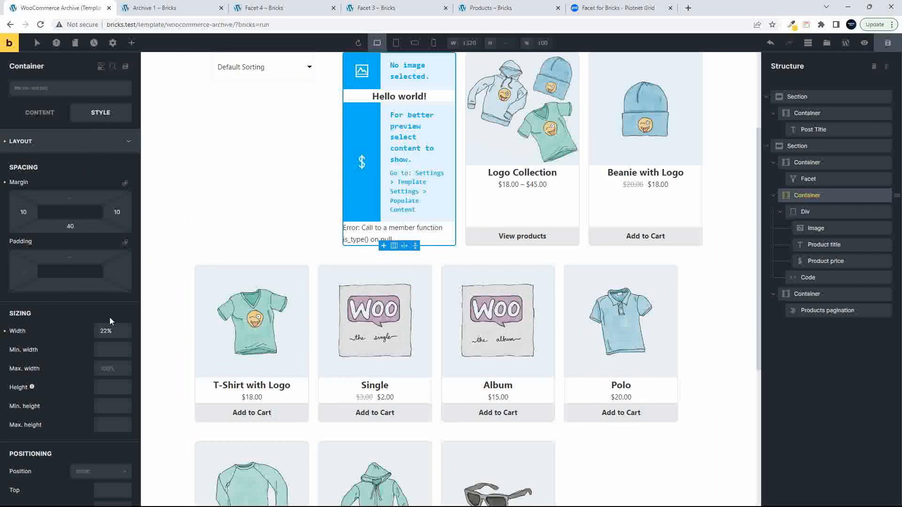
left_click_drag(118, 329, 81, 328)
type("80")
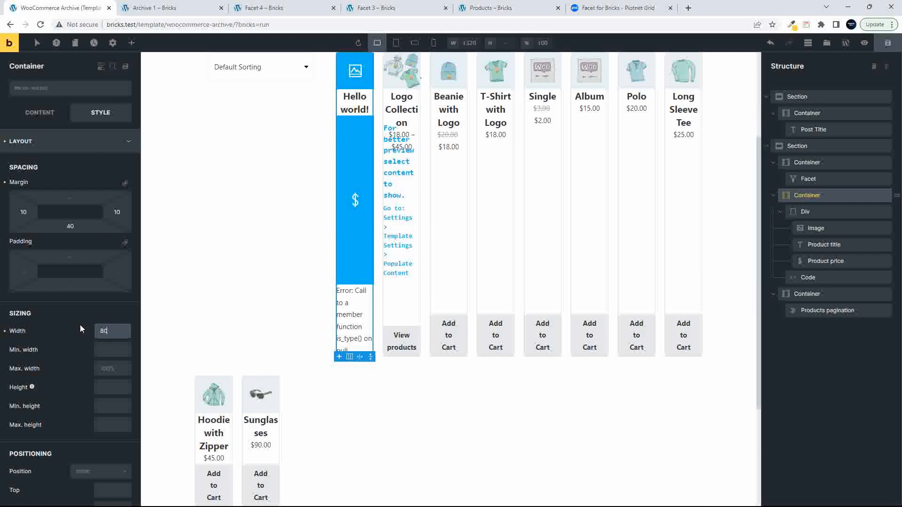
type("%")
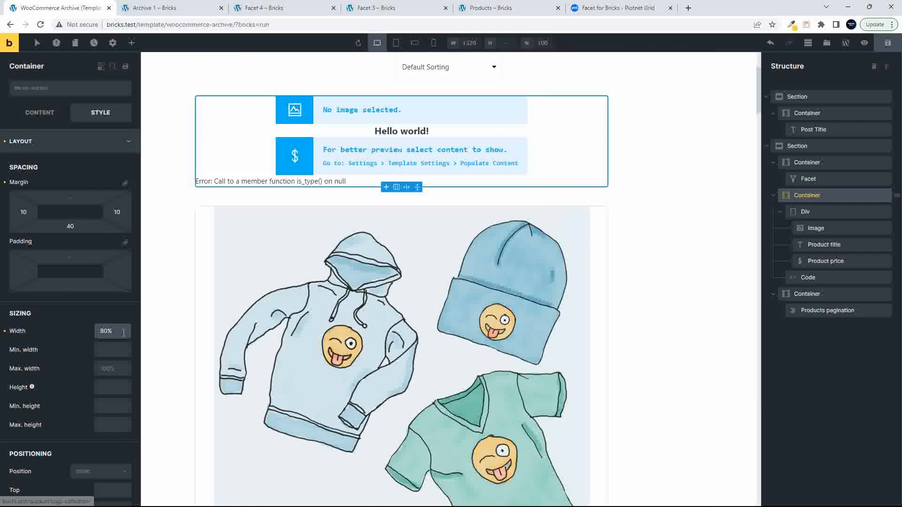
left_click_drag(123, 331, 68, 325)
type("22%")
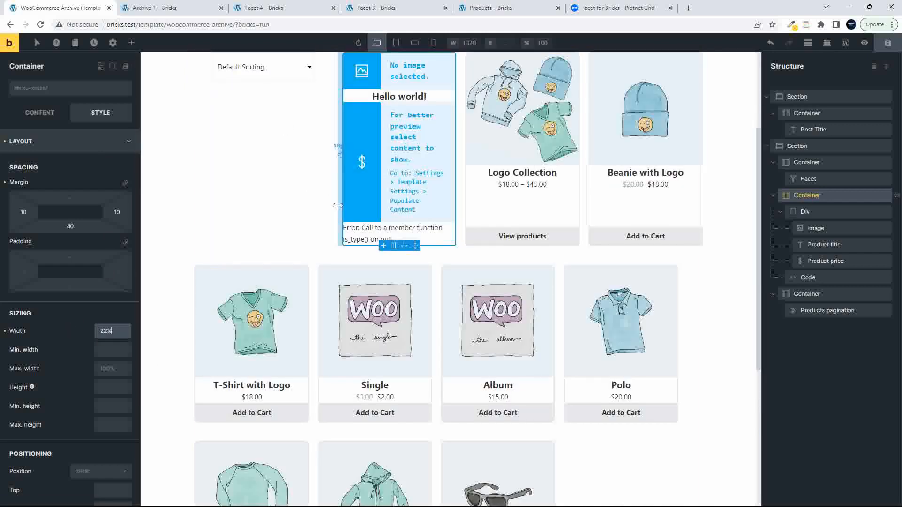
scroll(397, 184, "up", 3)
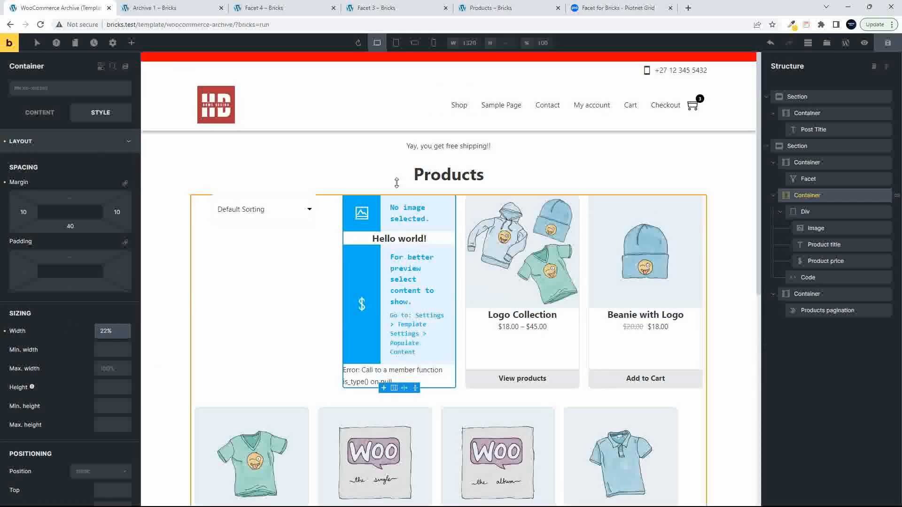
Add a container to the product section between the facet container and the query loop container, and set its width to 80%
left_click(805, 145)
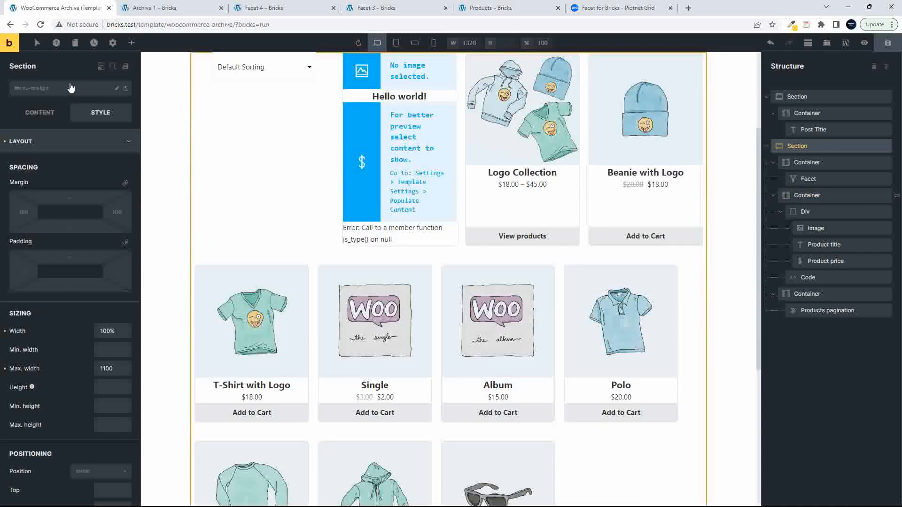
left_click(131, 42)
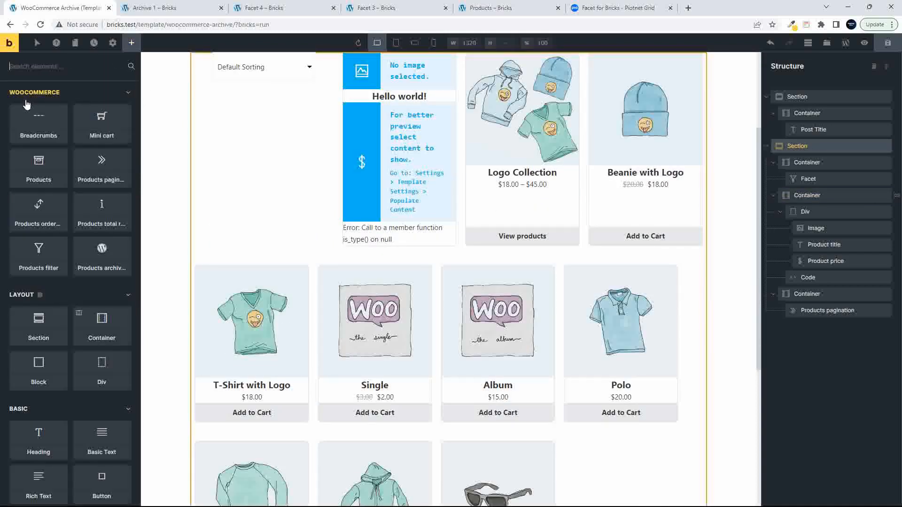
type("cont")
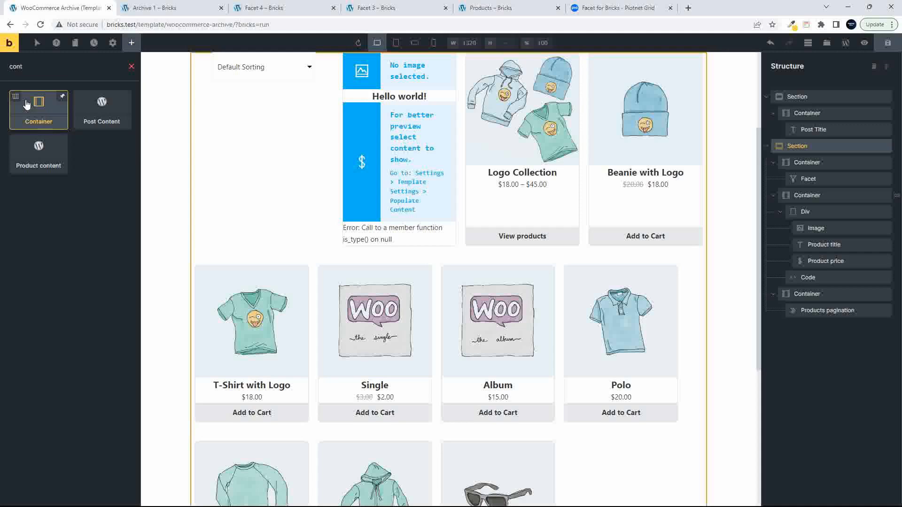
left_click_drag(35, 106, 798, 189)
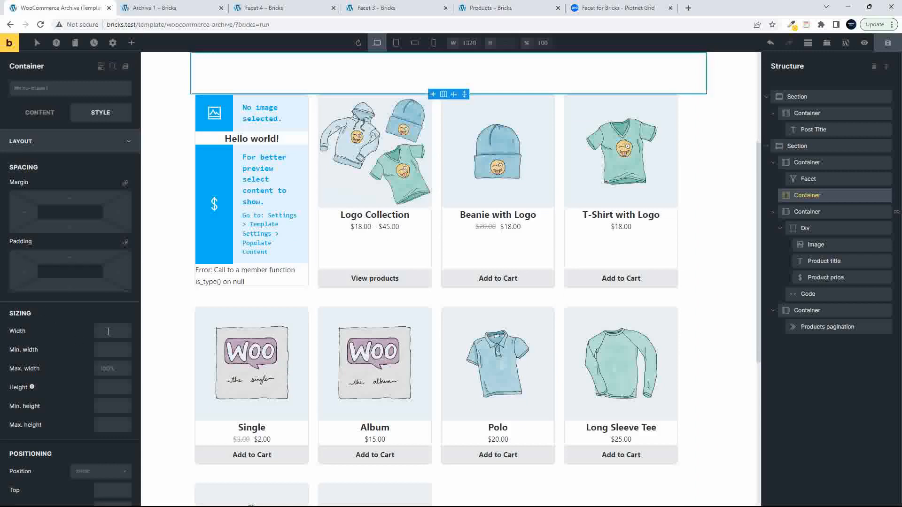
left_click(120, 334)
type("80")
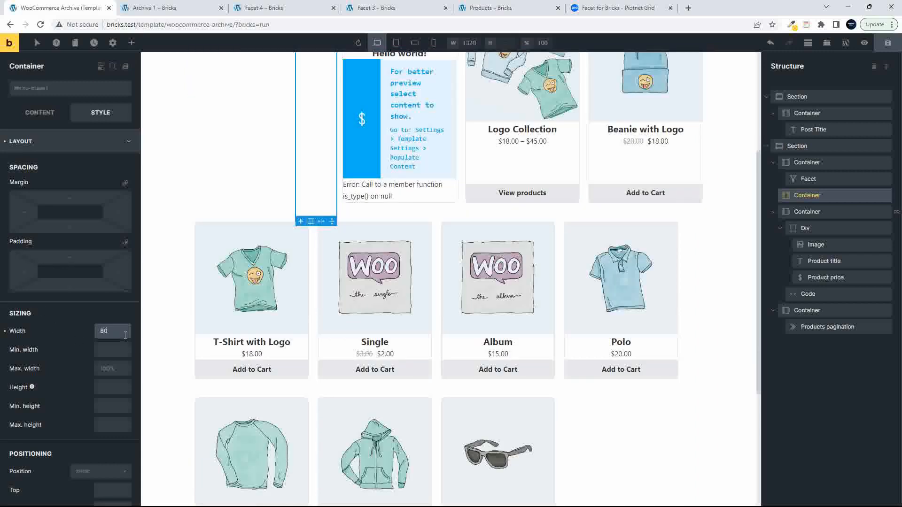
type("%")
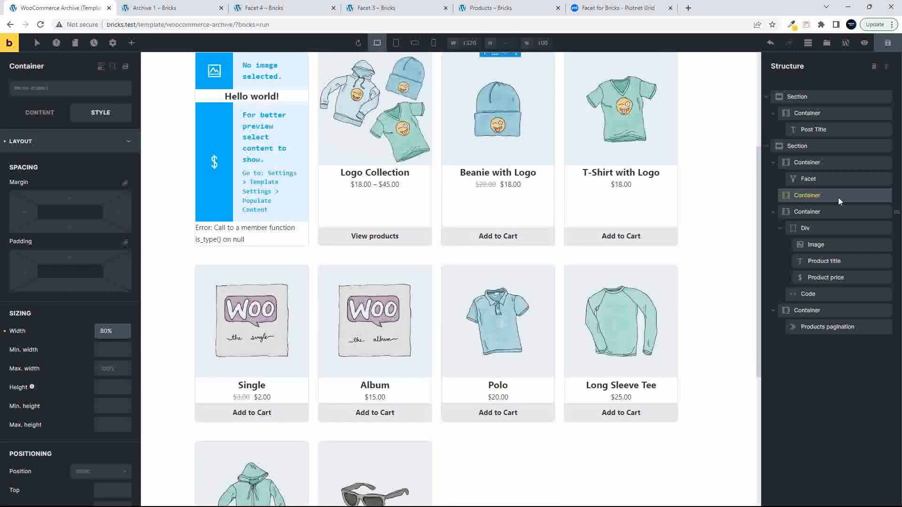
Nest the query loop container inside the 80% wide container and lay out its items horizontally with wrapping
mouse_move(820, 212)
left_mouse_down()
mouse_move(833, 203)
mouse_move(821, 199)
left_mouse_up()
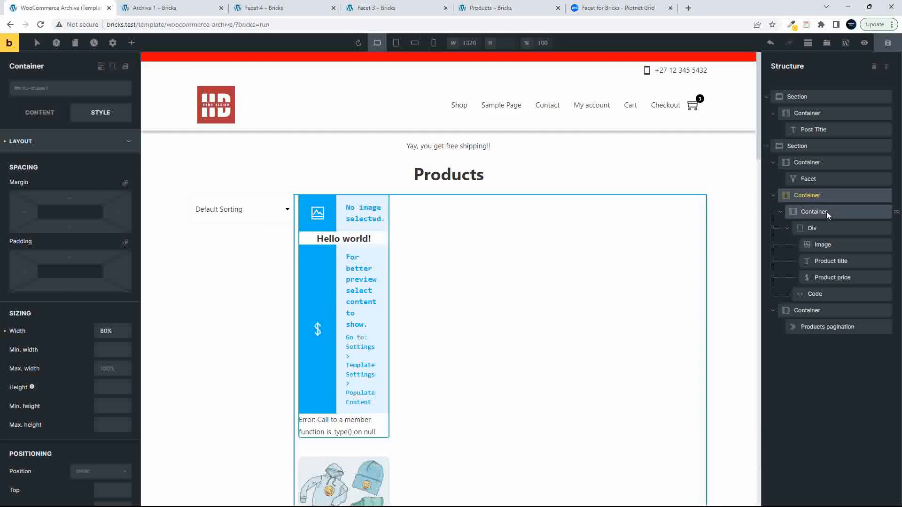
left_click(821, 196)
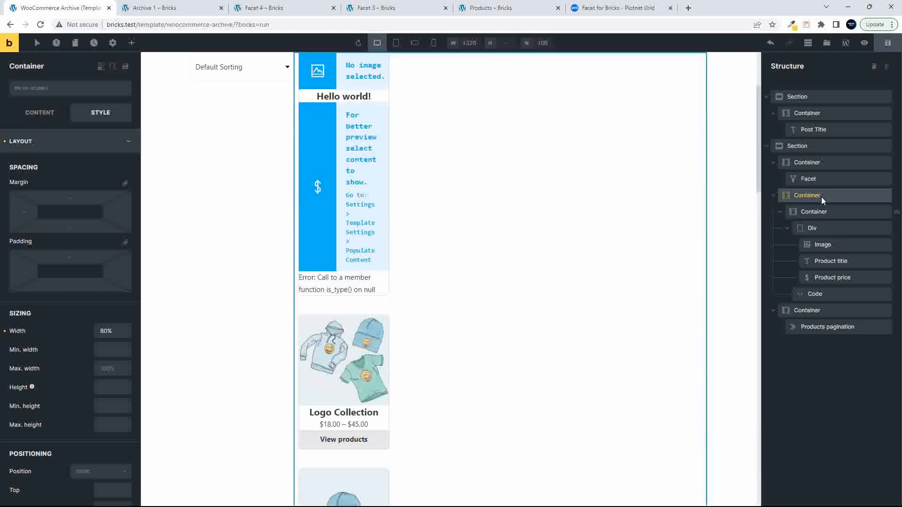
left_click(39, 114)
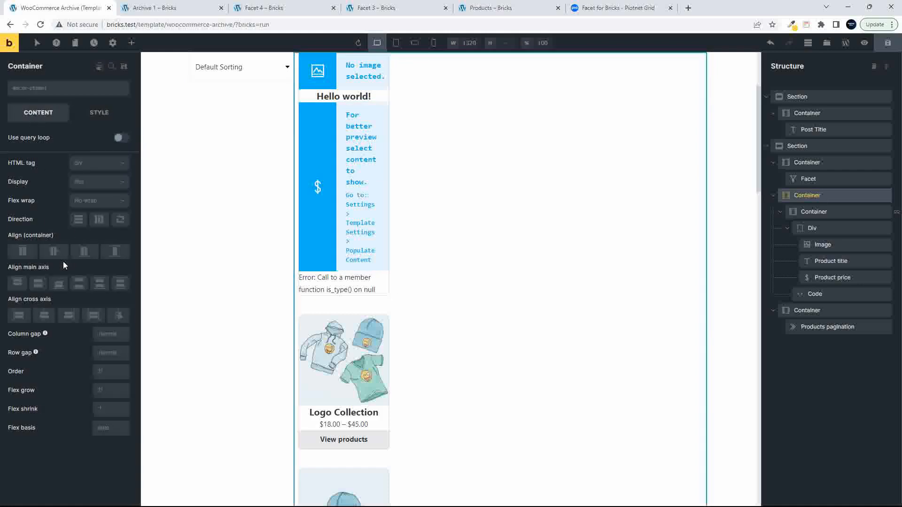
left_click(102, 224)
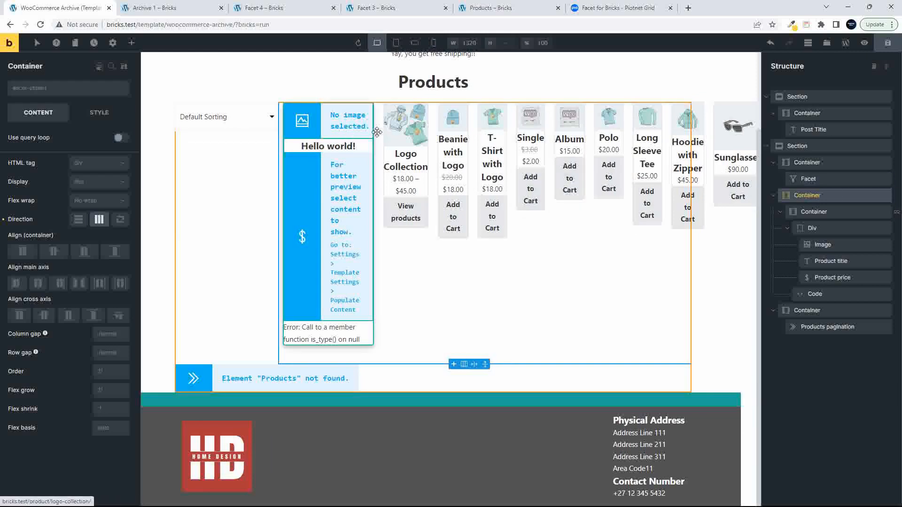
scroll(376, 235, "up", 1)
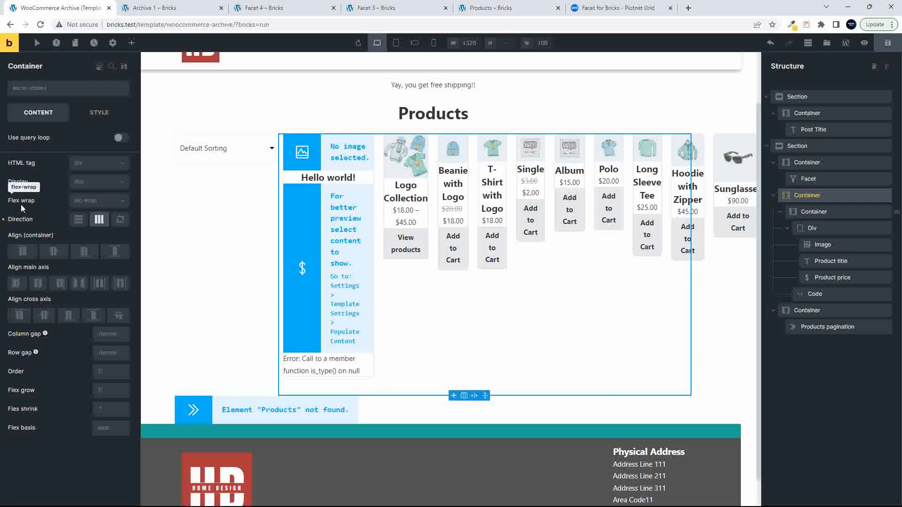
left_click(88, 205)
left_click(82, 231)
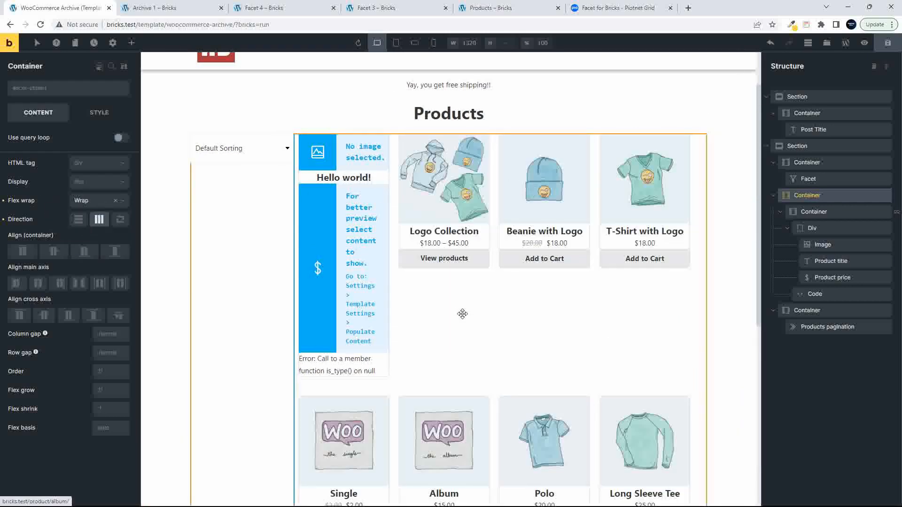
scroll(453, 352, "down", 5)
scroll(453, 369, "up", 1)
scroll(453, 361, "up", 5)
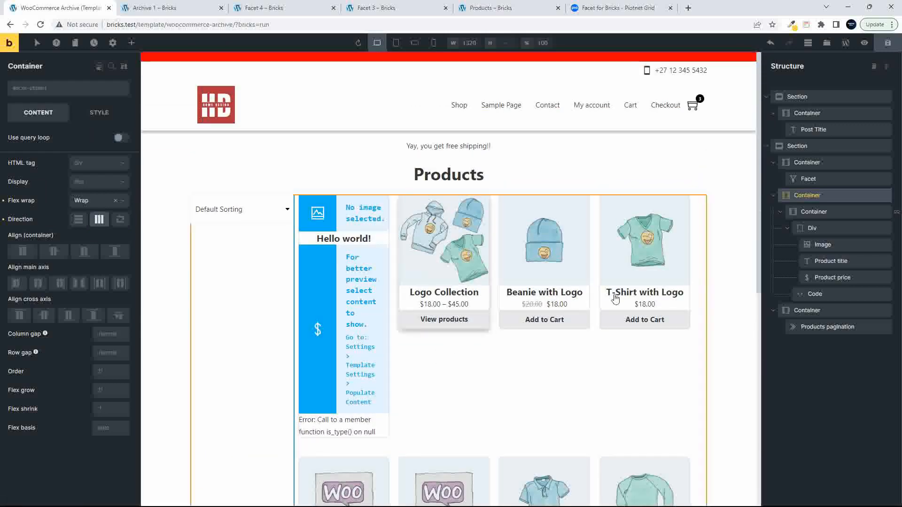
Align the 80% wide container and the facet container to the start of the section
left_click(822, 199)
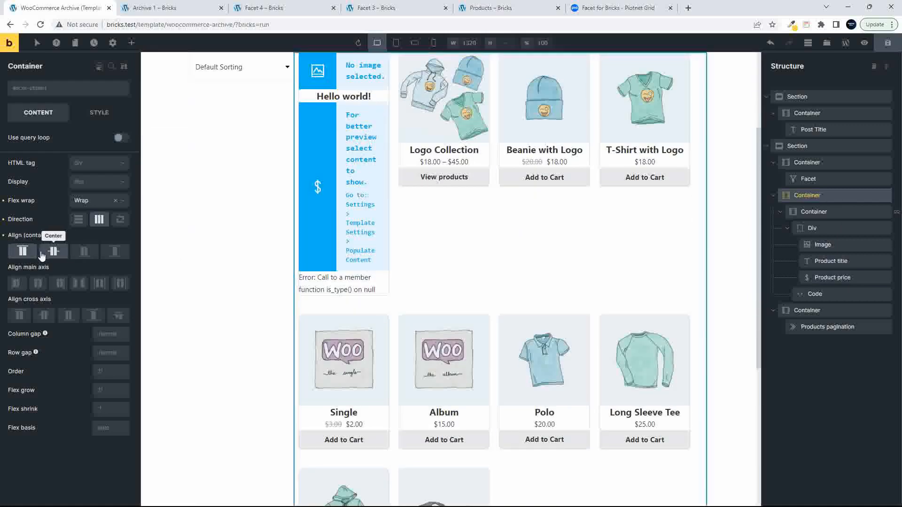
scroll(539, 263, "up", 3)
left_click(813, 165)
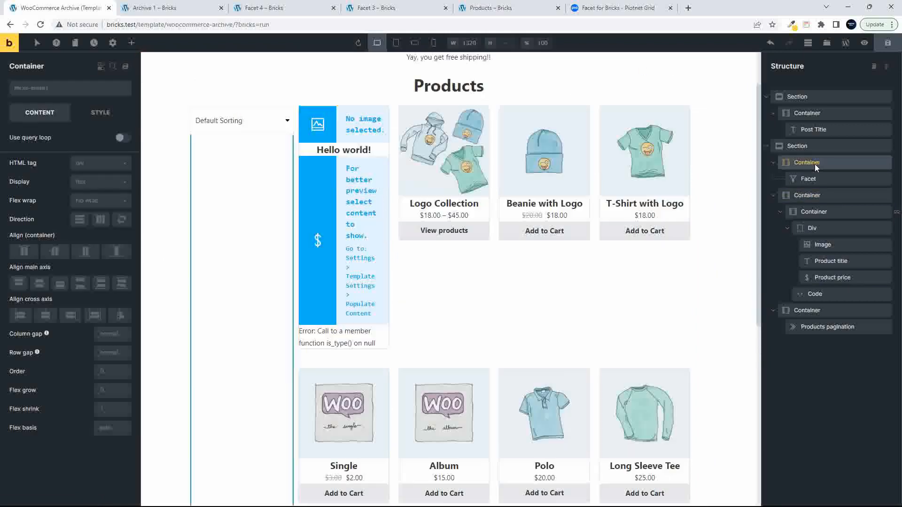
left_click(23, 256)
scroll(265, 293, "up", 3)
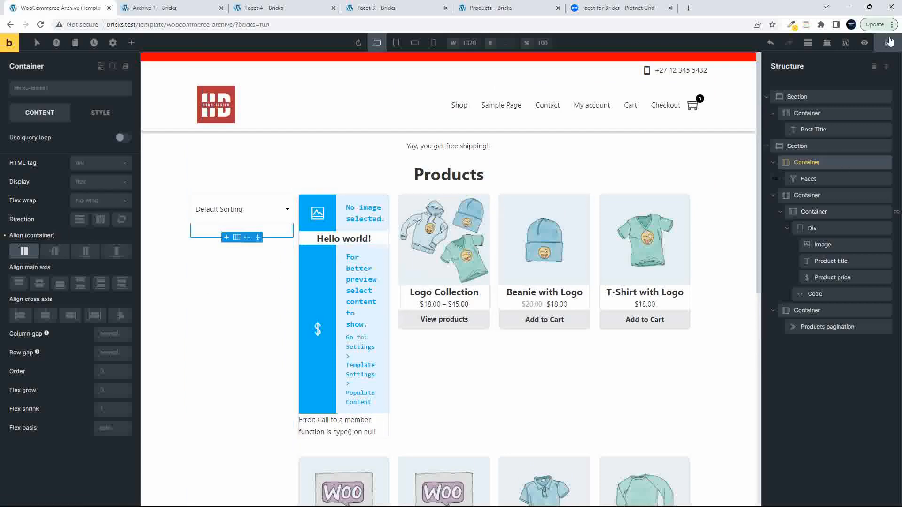
Reload the shop's Products page and test the sidebar sorting facet with Sort by Title (A-Z)
left_click(522, 8)
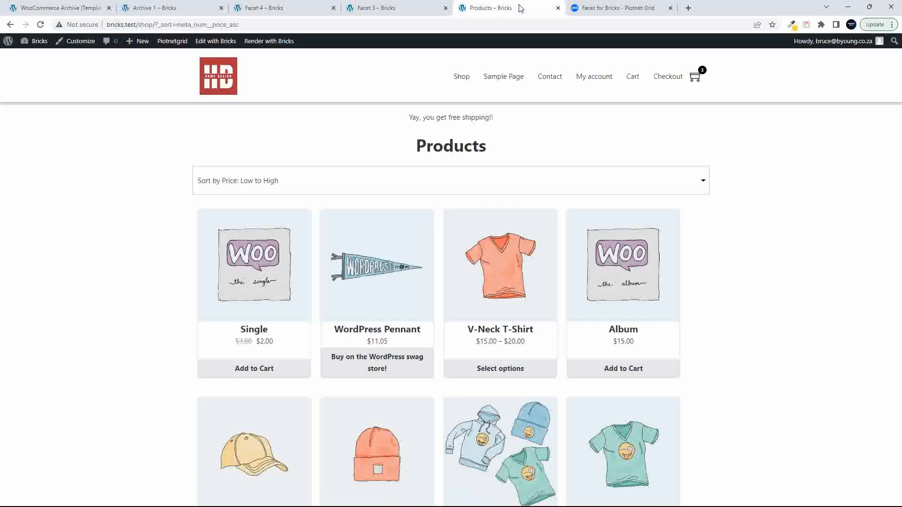
left_click(43, 25)
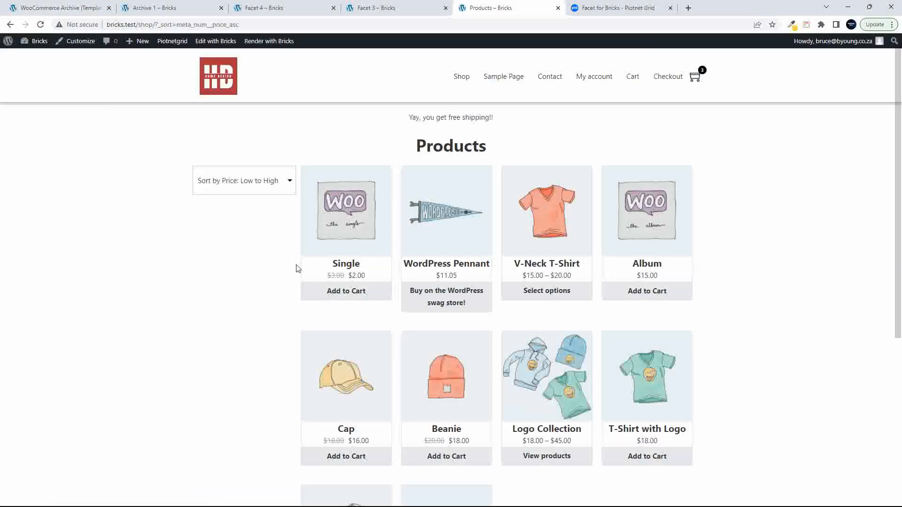
left_click(276, 180)
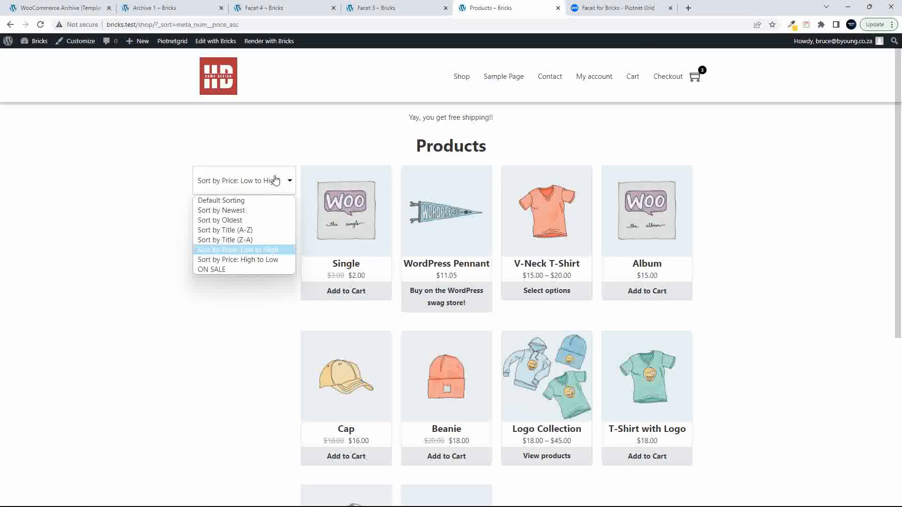
left_click(259, 230)
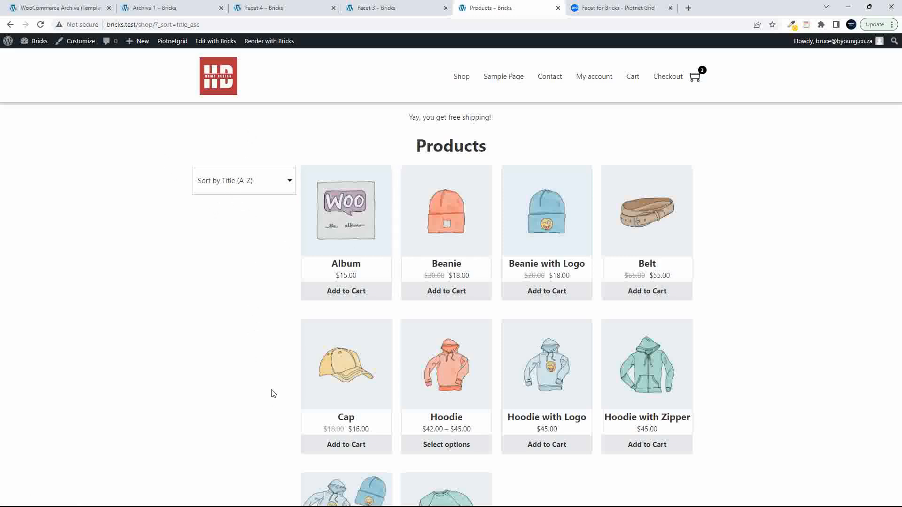
scroll(264, 376, "up", 1)
Check the Archive 1 grid for reference and duplicate the sorting facet in the archive template's sidebar container
left_click(155, 8)
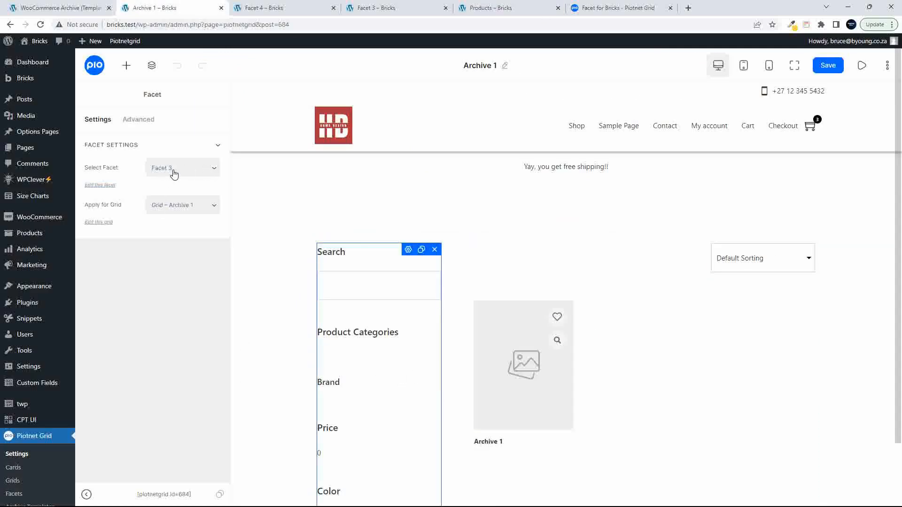
left_click(50, 8)
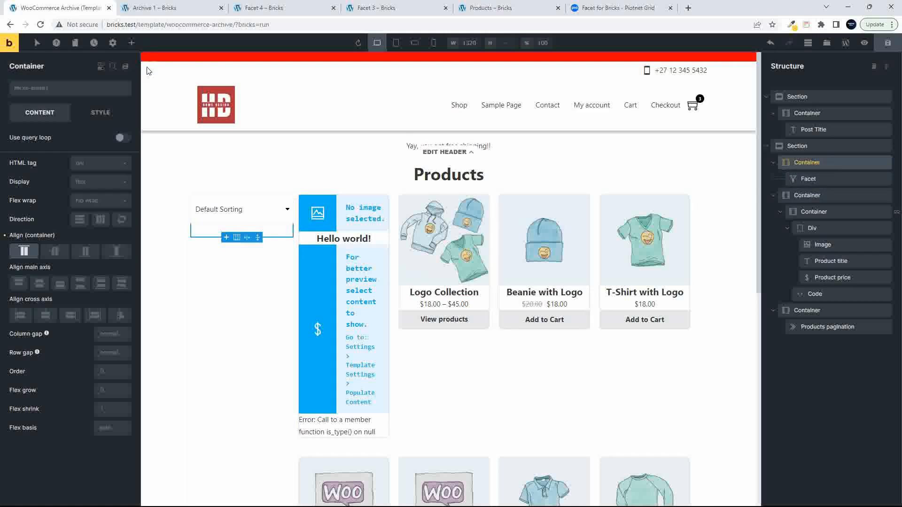
left_click(806, 184)
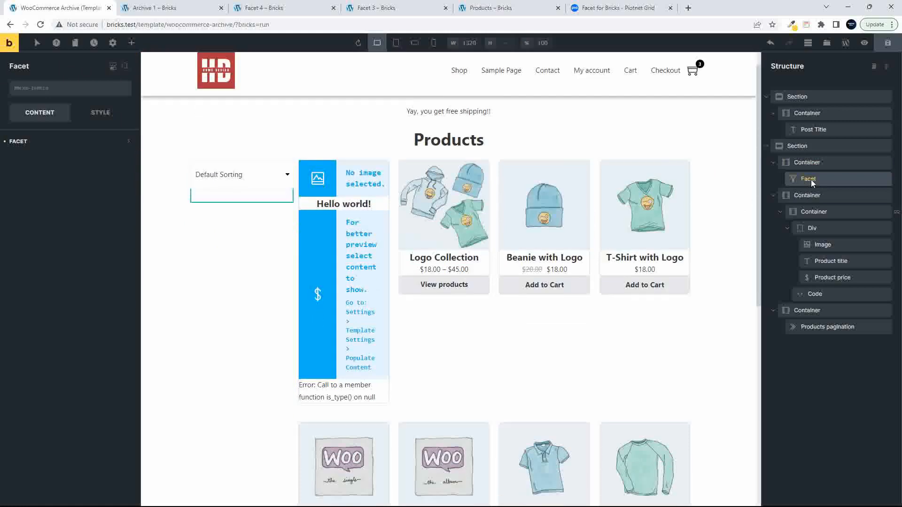
right_click(820, 181)
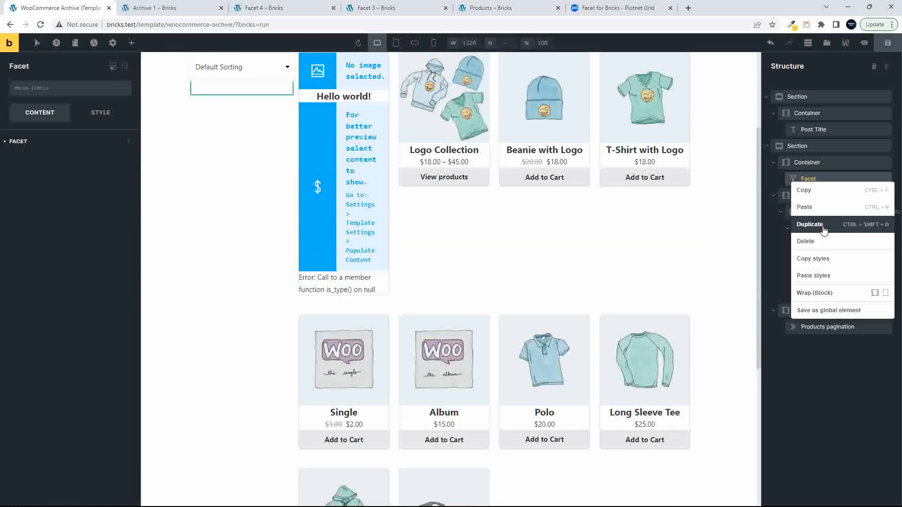
left_click(823, 225)
Assign Facet 3 to the duplicated facet element in the sidebar container
left_click(814, 196)
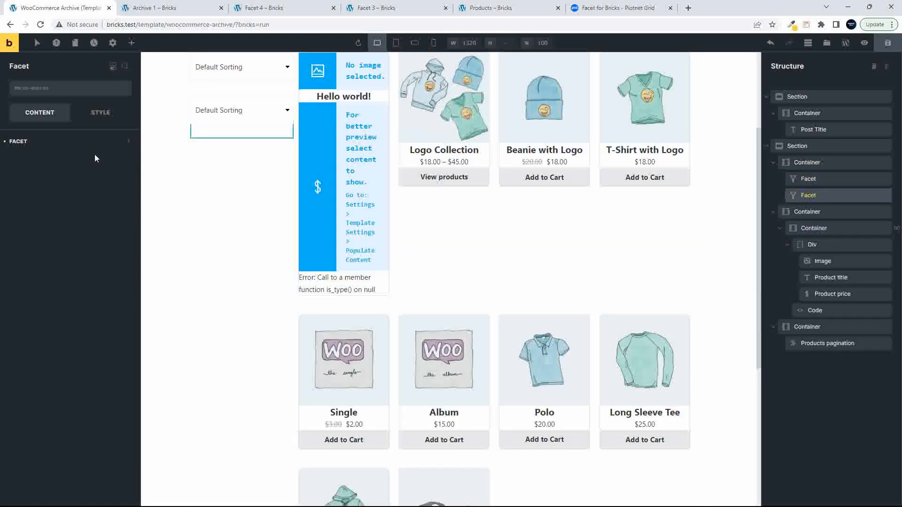
left_click(60, 147)
left_click(59, 185)
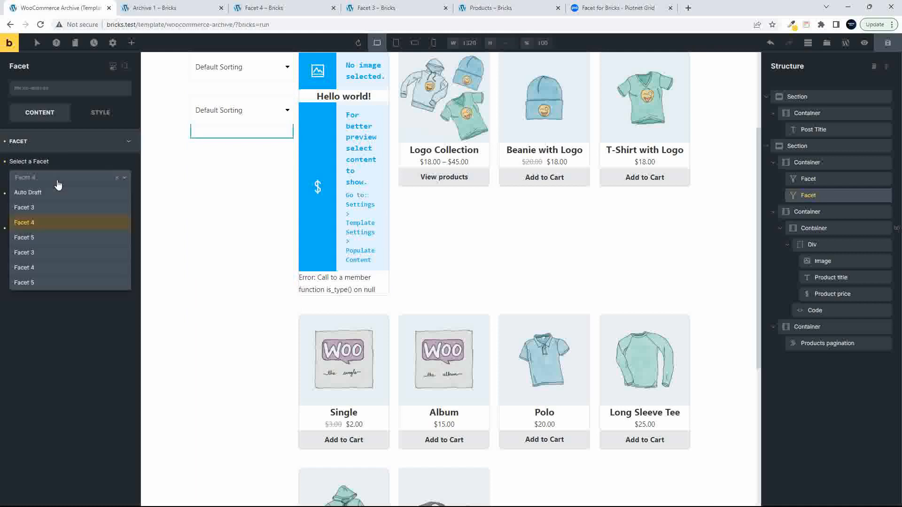
left_click(41, 208)
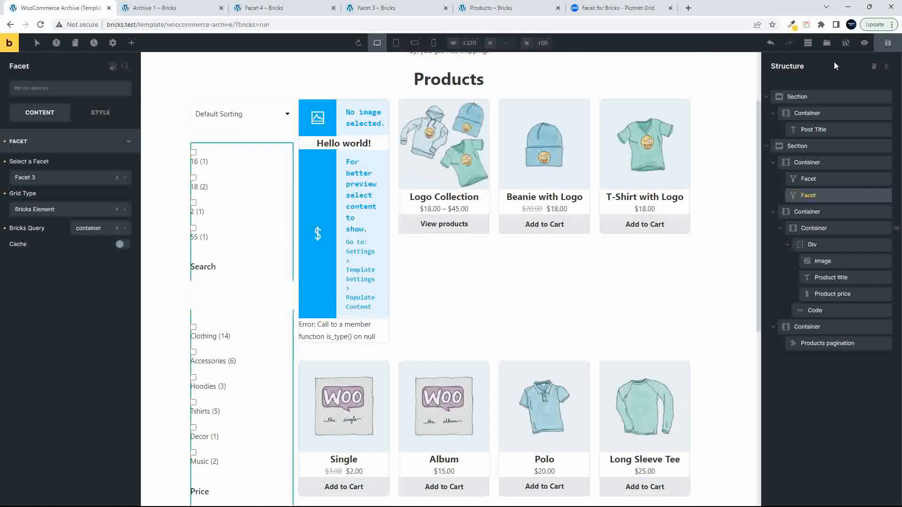
Save the archive template and switch to the shop's Products page
left_click(888, 44)
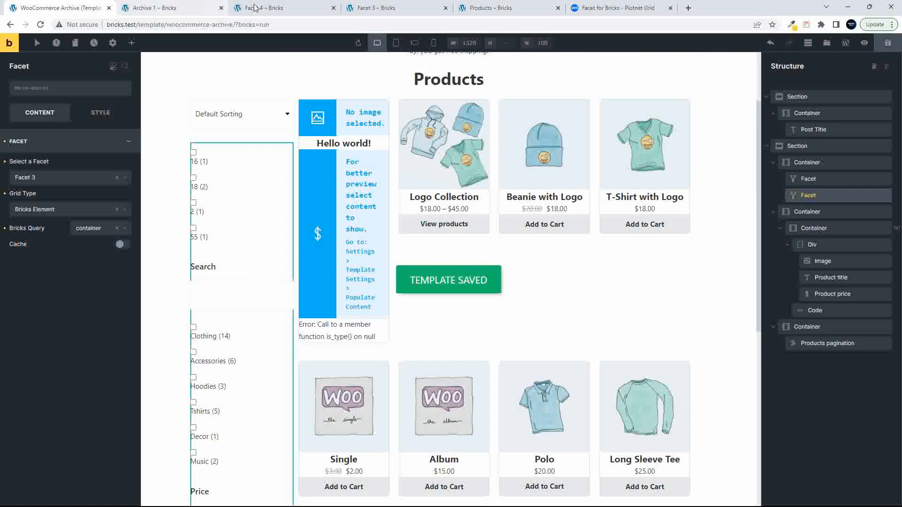
left_click(187, 6)
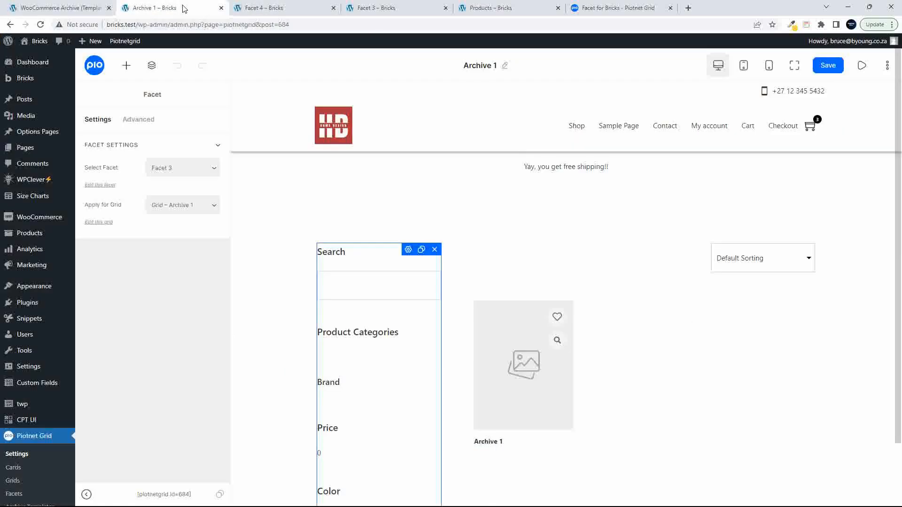
left_click(505, 10)
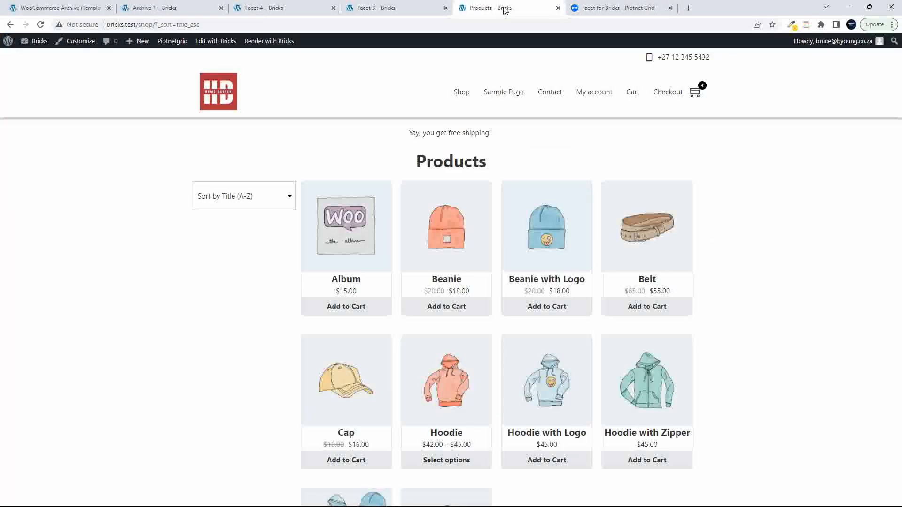
Reload the shop's Products page and test the sidebar's category facet by filtering on Clothing and clearing it
left_click(41, 25)
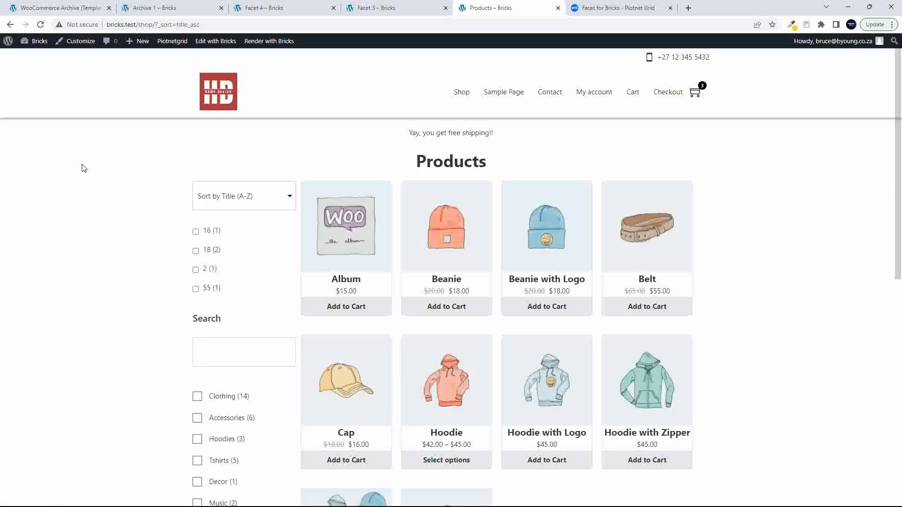
scroll(131, 200, "down", 5)
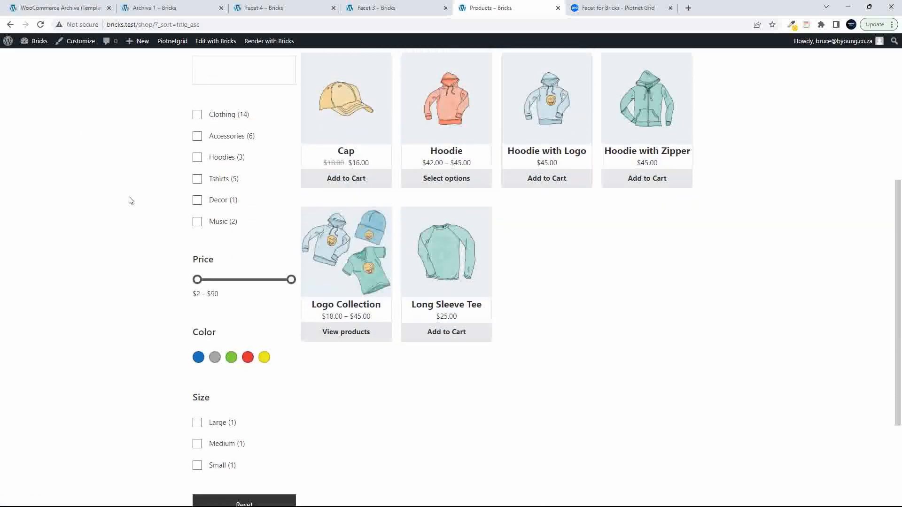
left_click(196, 147)
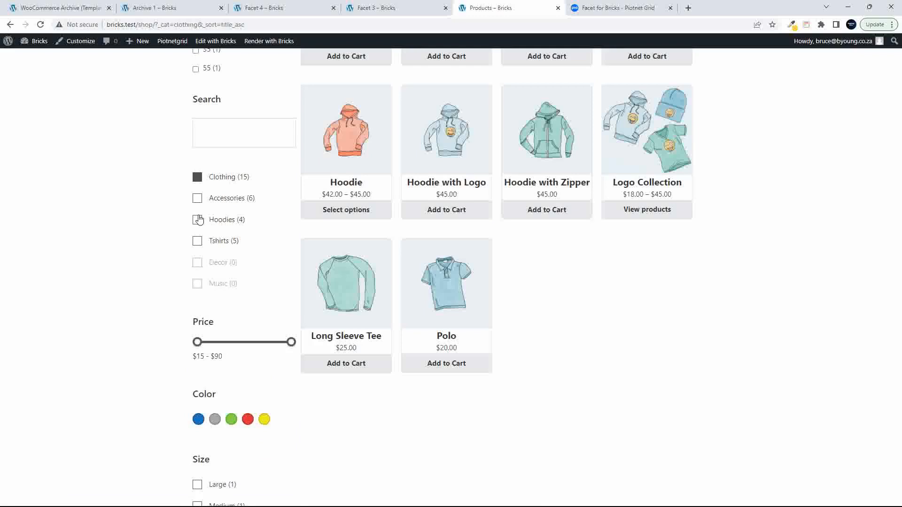
scroll(260, 270, "up", 2)
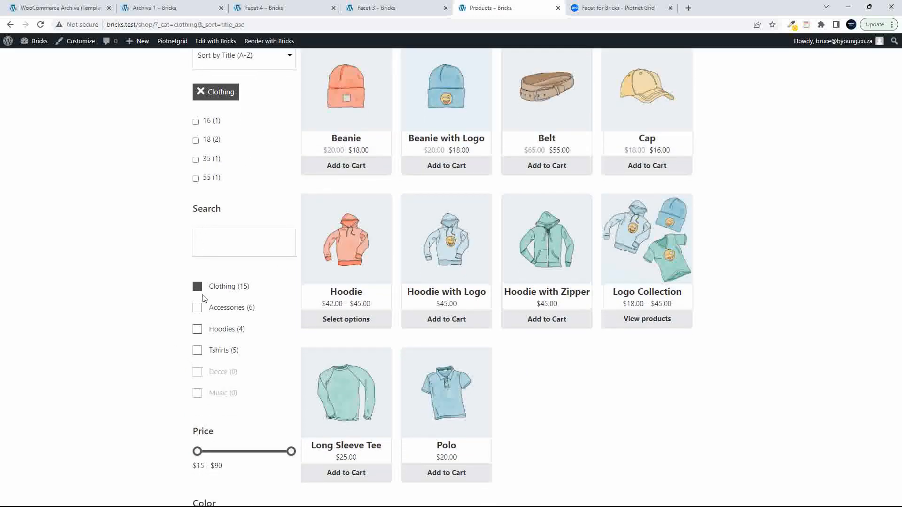
left_click(197, 288)
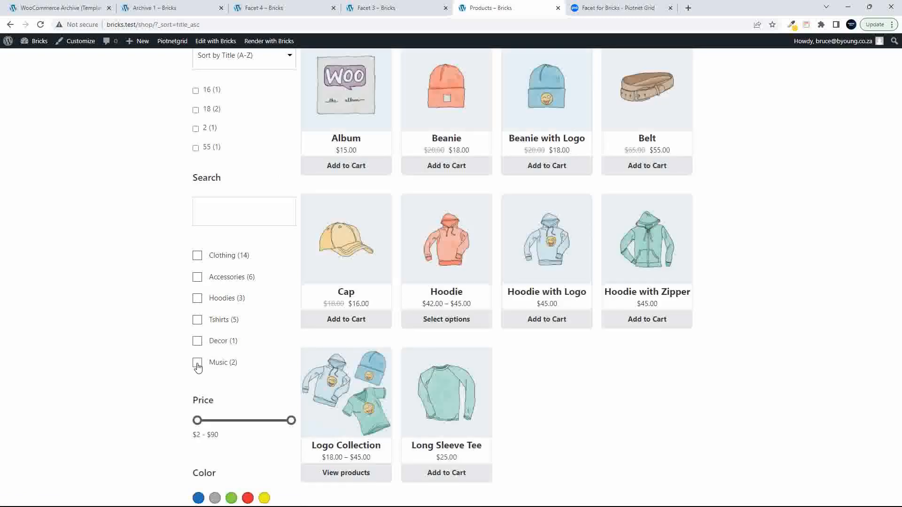
Test the Music category filter twice, clearing it once through its active-filter tag and once through its checkbox
left_click(198, 364)
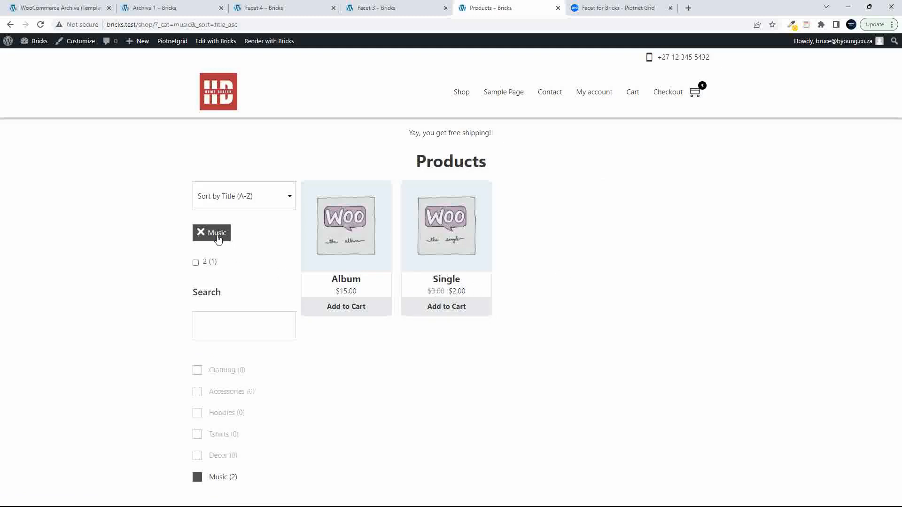
scroll(292, 268, "down", 2)
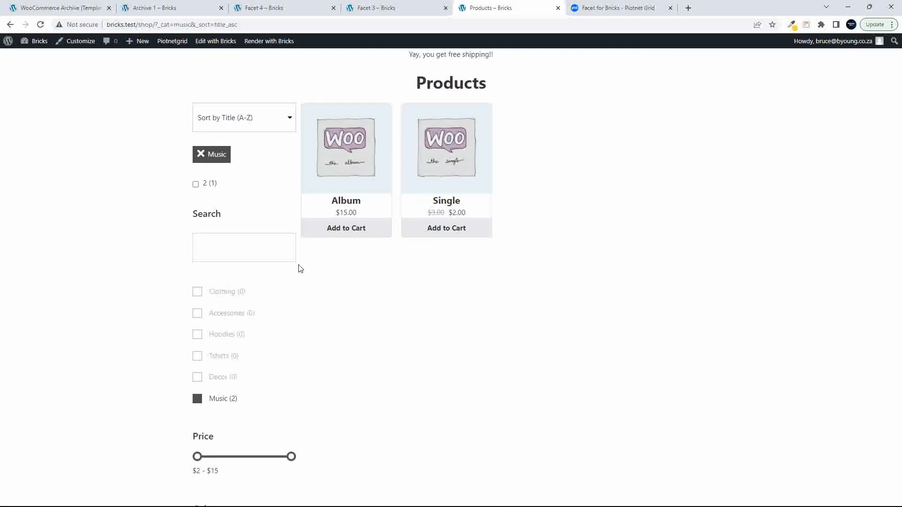
left_click(201, 155)
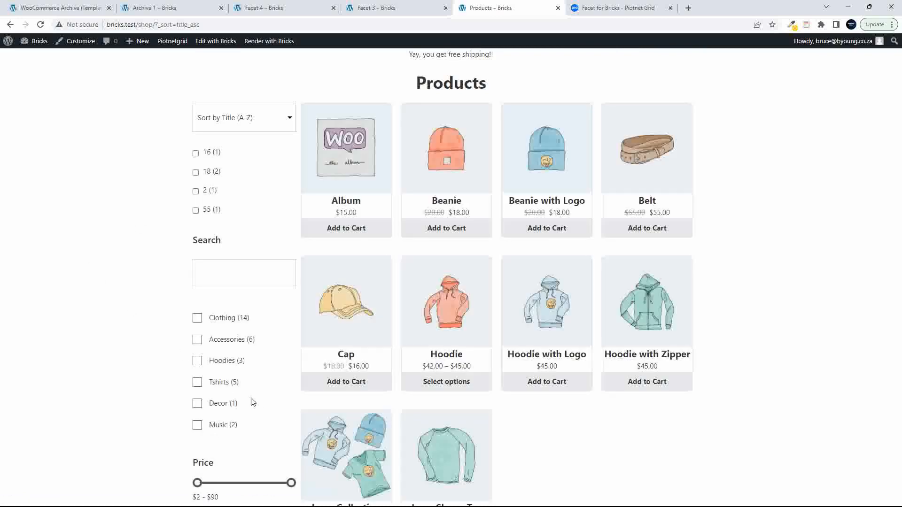
scroll(253, 402, "down", 2)
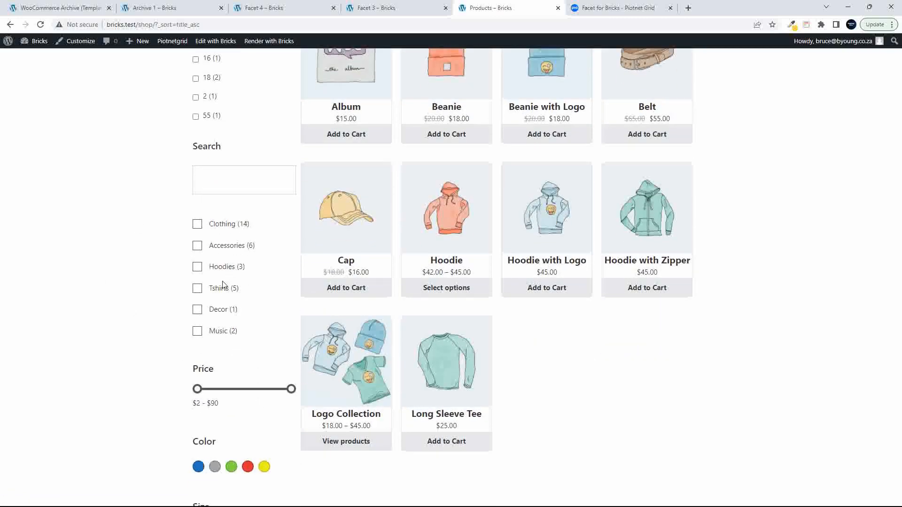
left_click(197, 331)
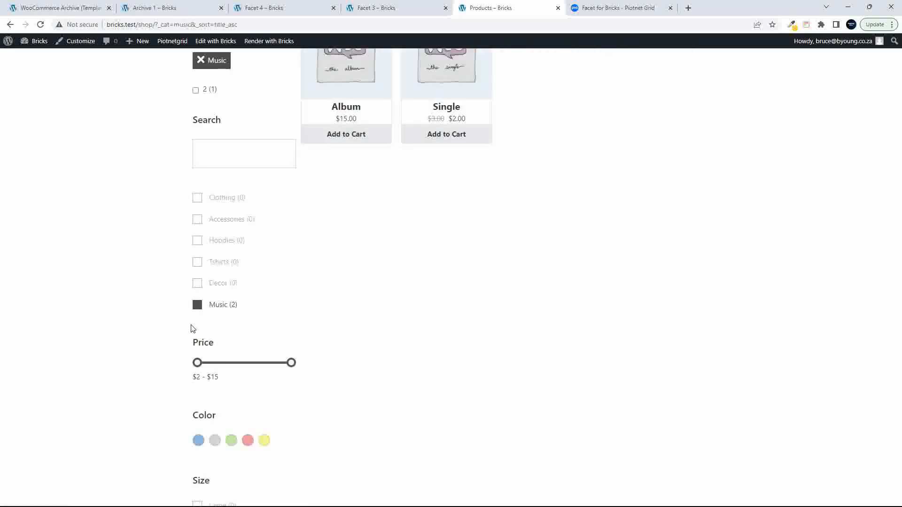
left_click(197, 305)
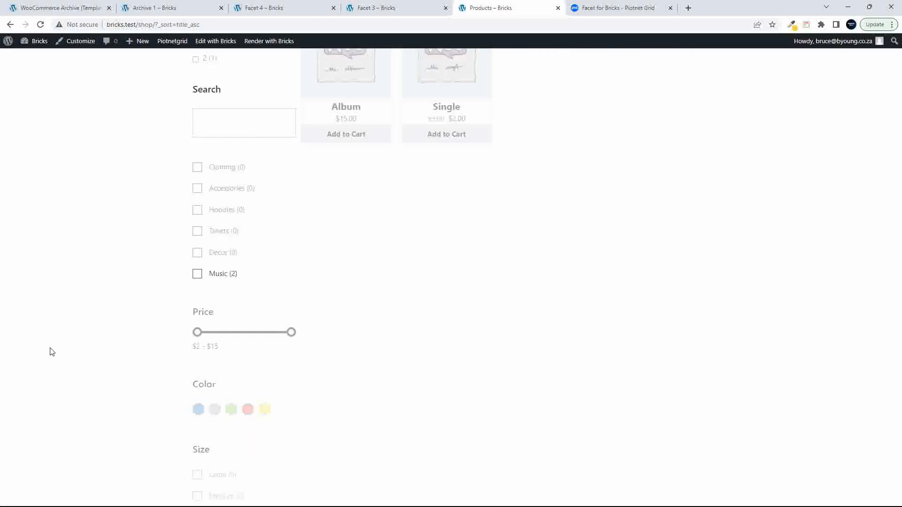
scroll(403, 396, "up", 5)
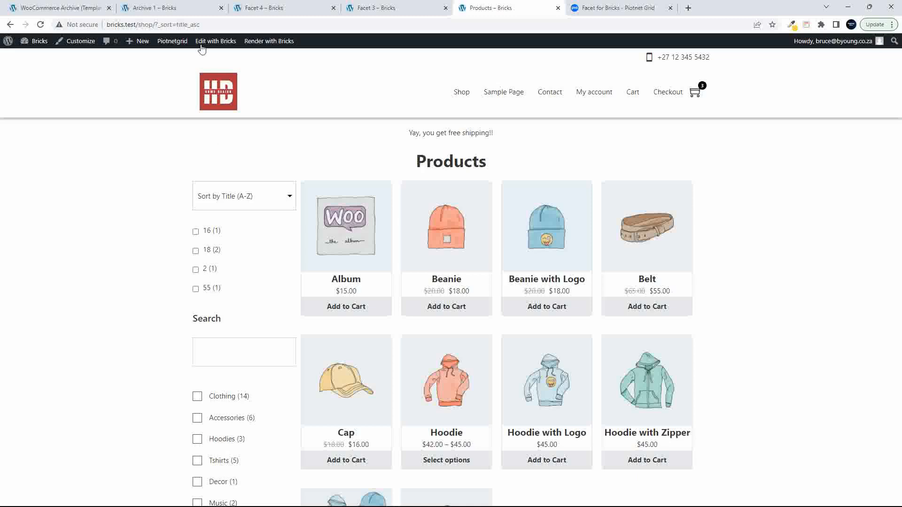
Open the Piotnet Grid facets list and permanently delete Facet 3, Facet 4 and Facet 5 from its trash
left_click(198, 14)
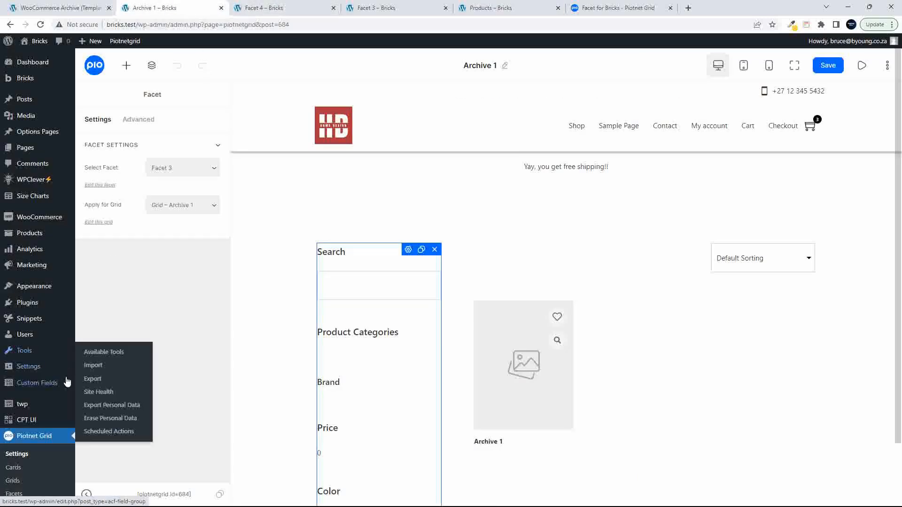
scroll(37, 400, "down", 2)
left_click(16, 422)
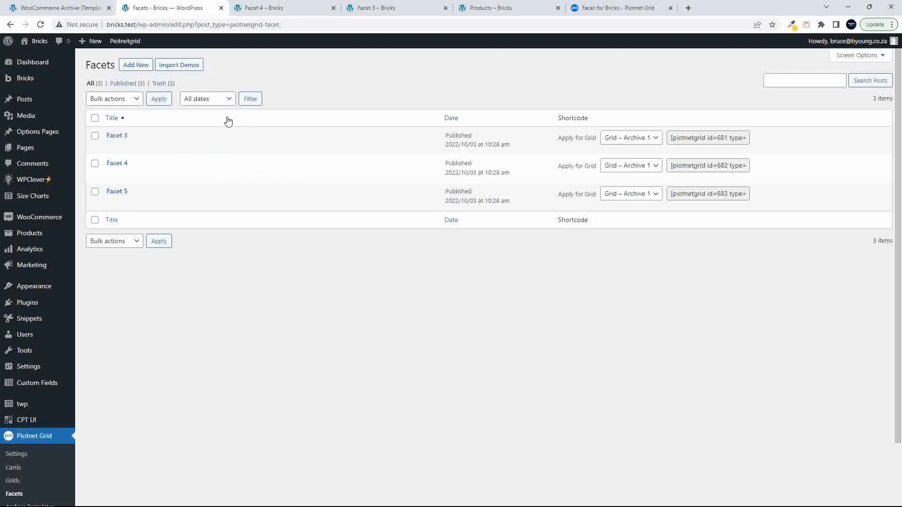
left_click(160, 84)
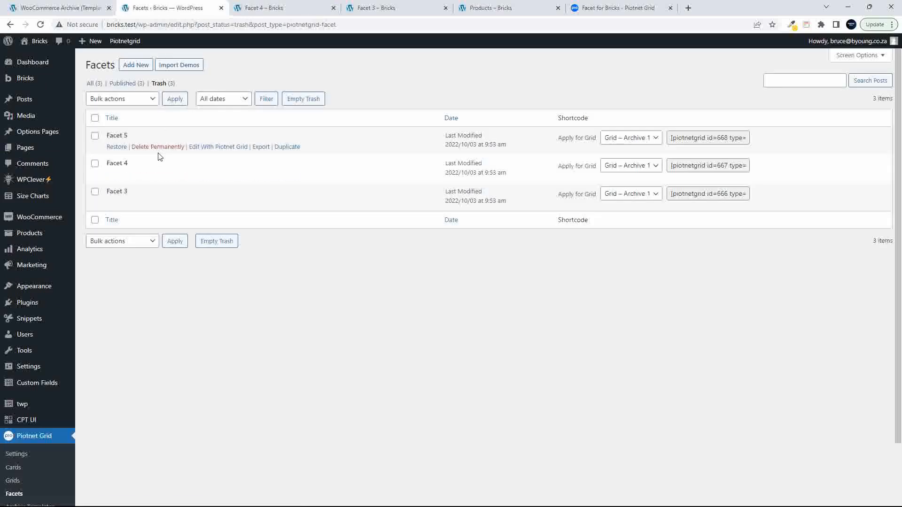
left_click(95, 118)
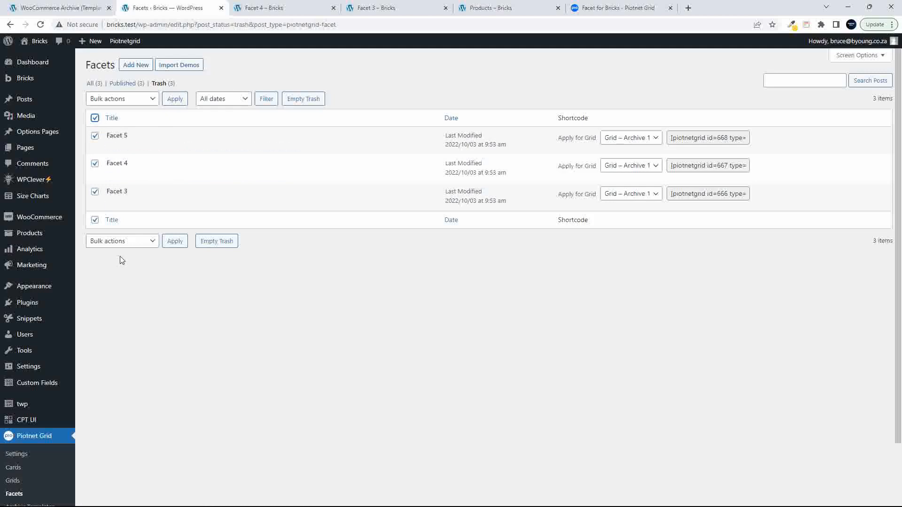
left_click(118, 241)
left_click(119, 272)
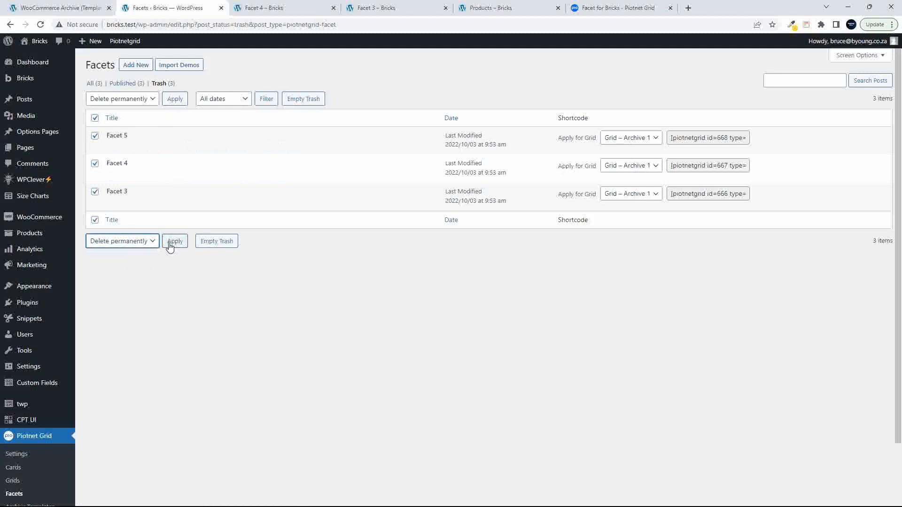
left_click(173, 241)
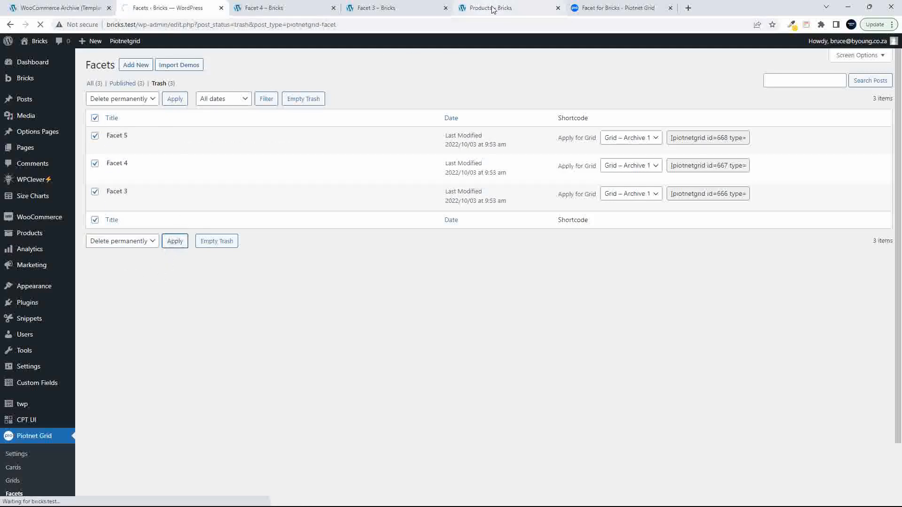
Reload the shop's Products page to check the sidebar facets, and view the published facets in the Piotnet Grid list
left_click(493, 8)
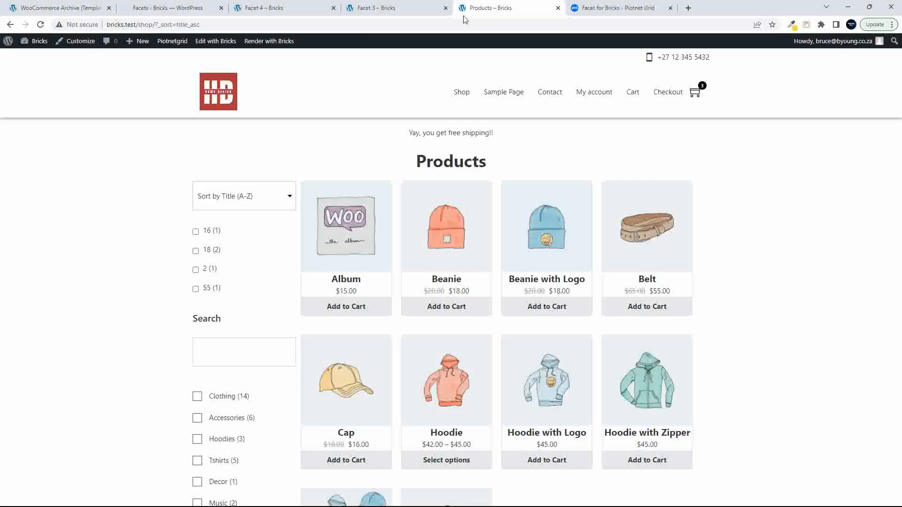
left_click(46, 45)
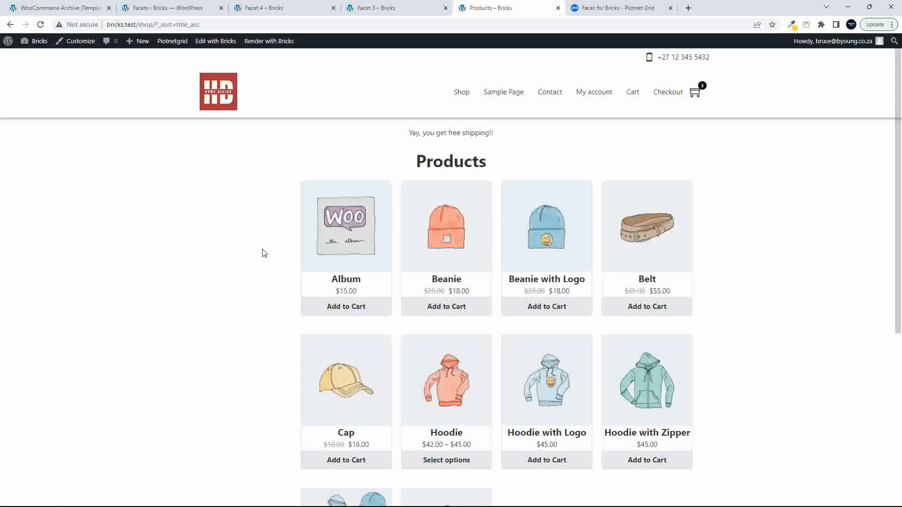
left_click(150, 4)
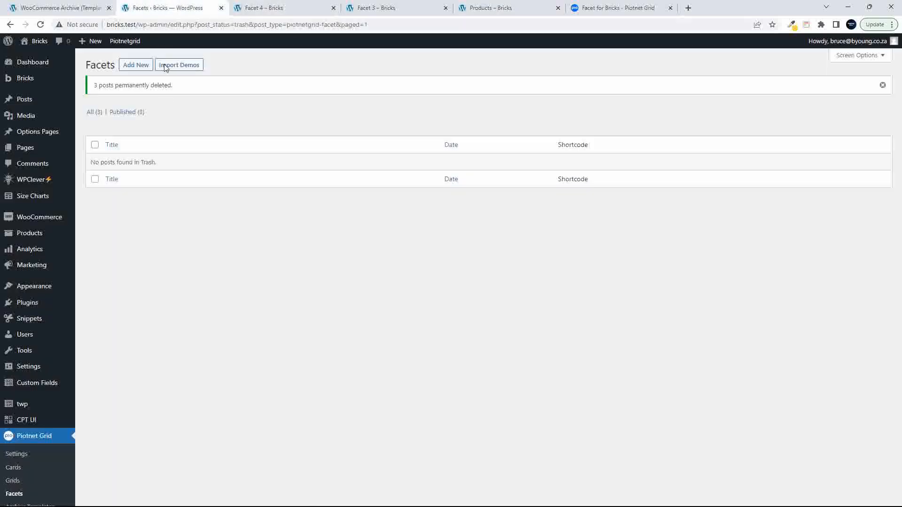
left_click(127, 113)
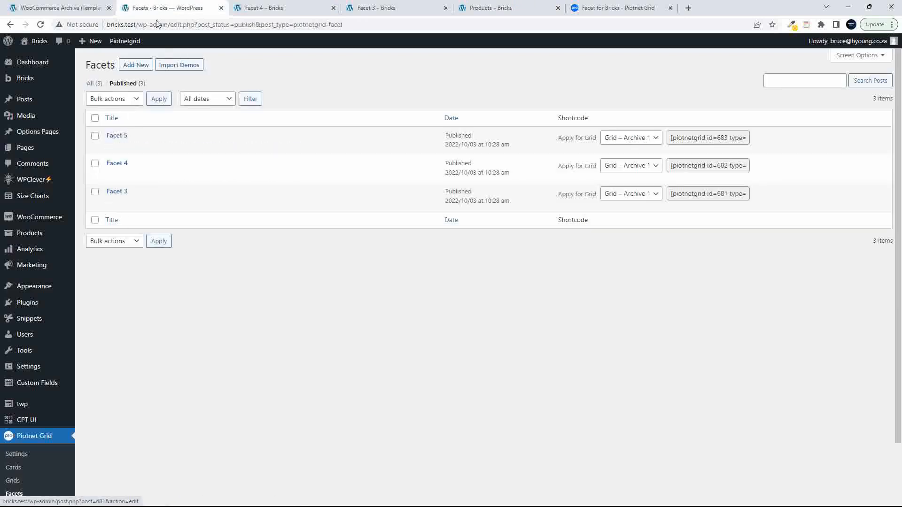
Open Archive 1 from the Piotnet Grid archive templates and inspect the settings of its sidebar facet
left_click(275, 8)
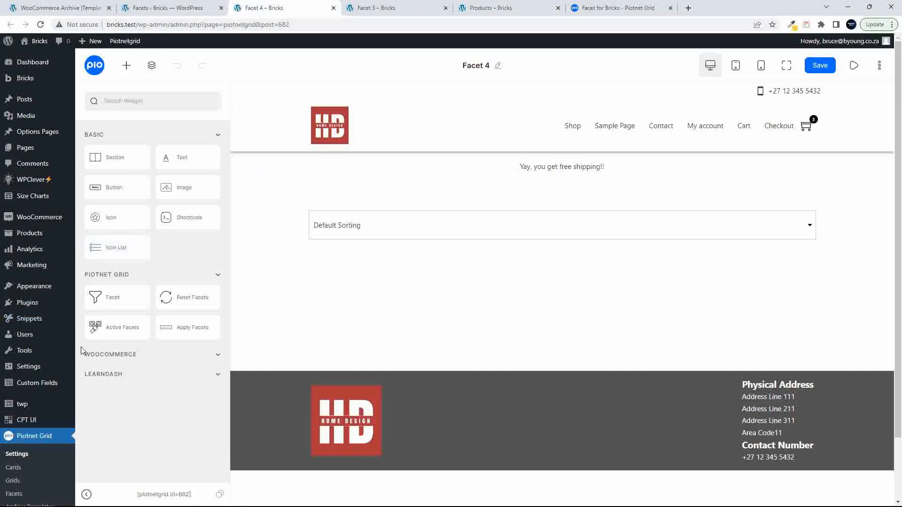
scroll(66, 369, "down", 2)
left_click(25, 443)
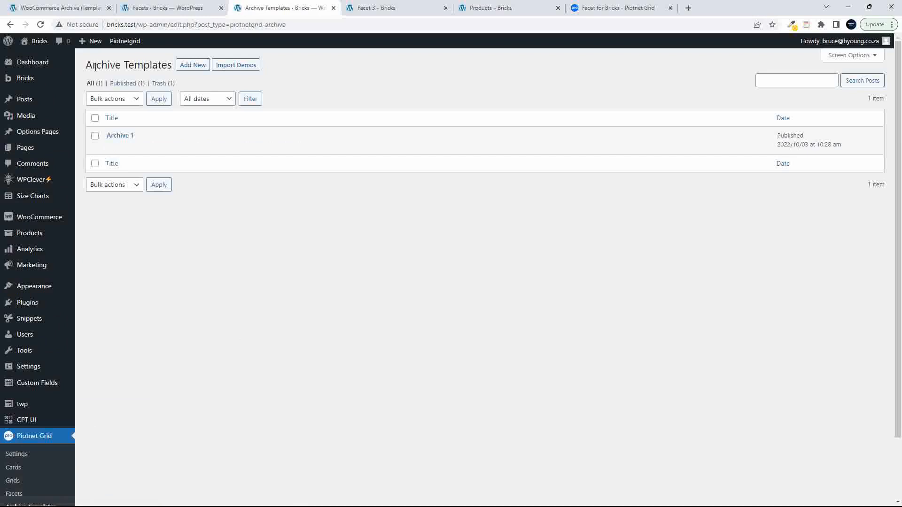
left_click(41, 24)
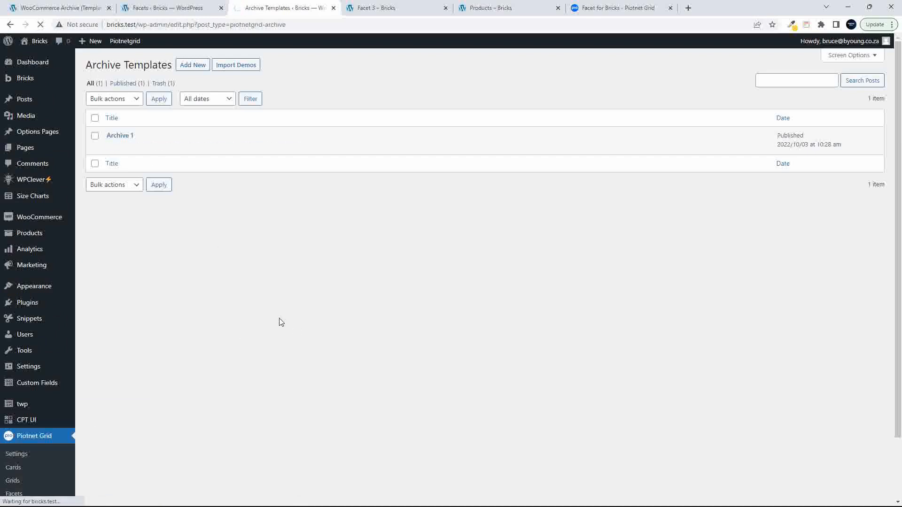
left_click(130, 136)
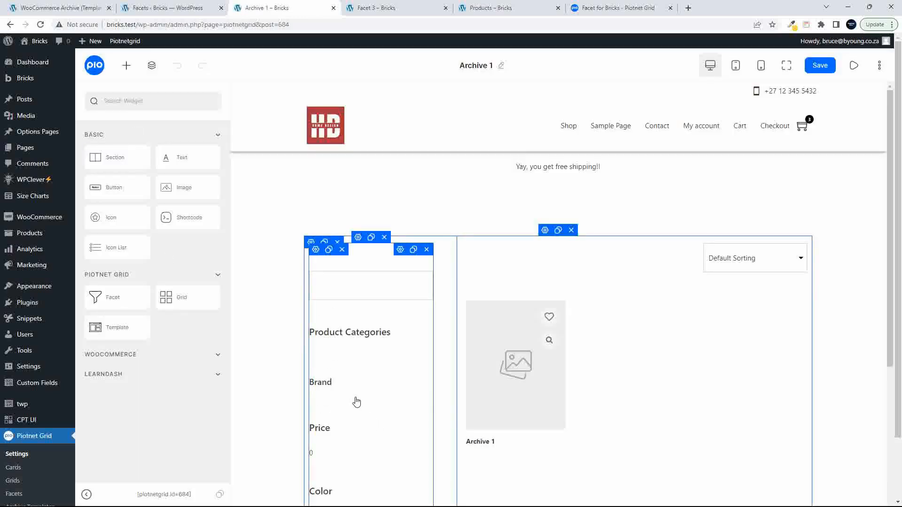
left_click(357, 401)
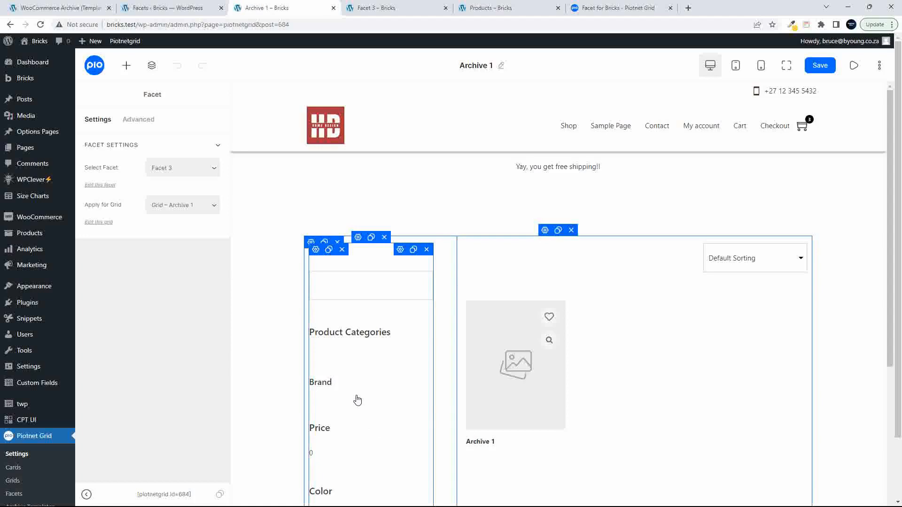
Open Facet 3 from the facets list in the Piotnet Grid editor to review its filter elements
scroll(25, 476, "down", 2)
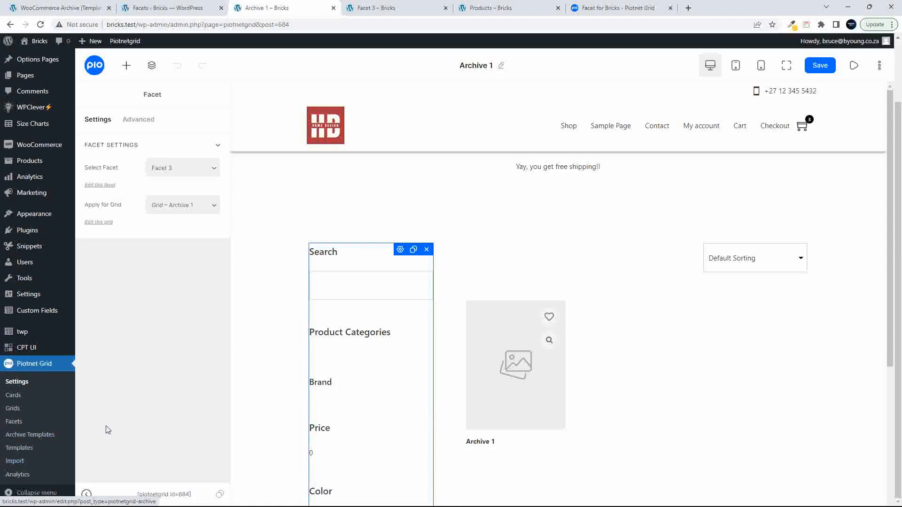
left_click(11, 422)
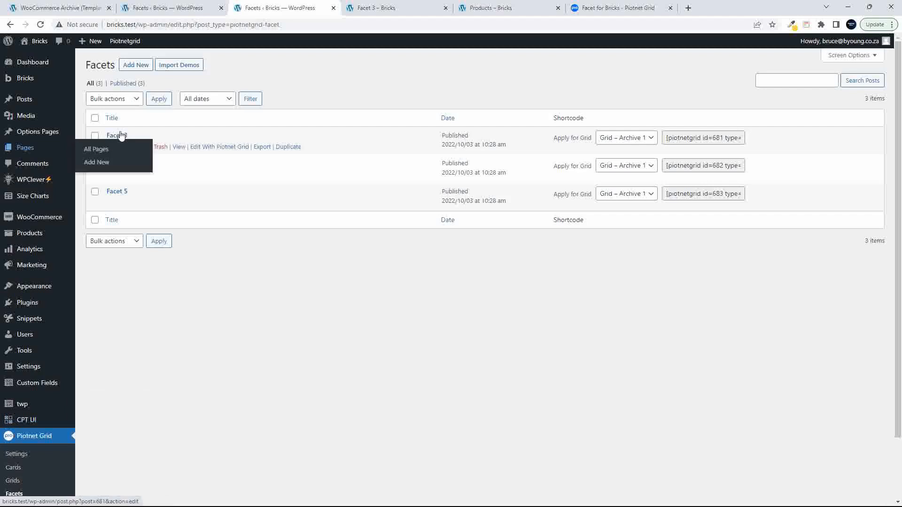
left_click(228, 149)
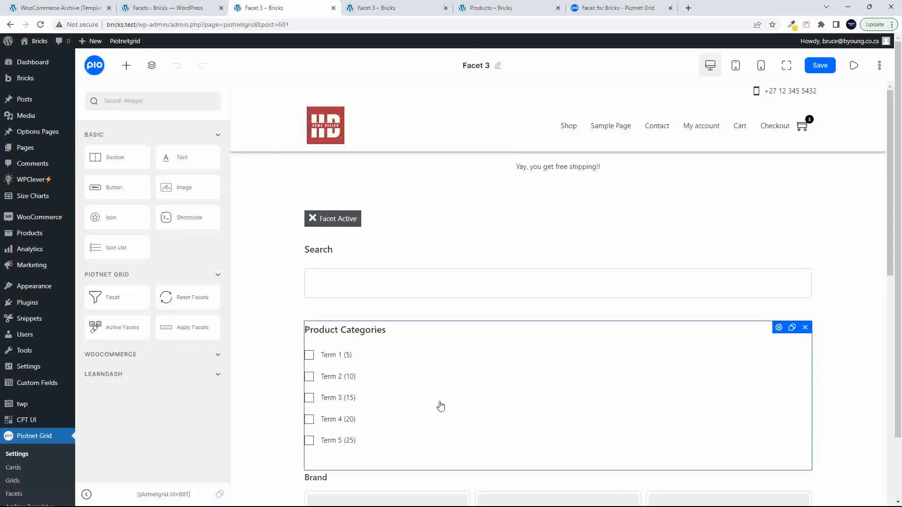
Switch to the WooCommerce Archive template in the Bricks builder and reload it to refresh its facet choices
left_click(69, 8)
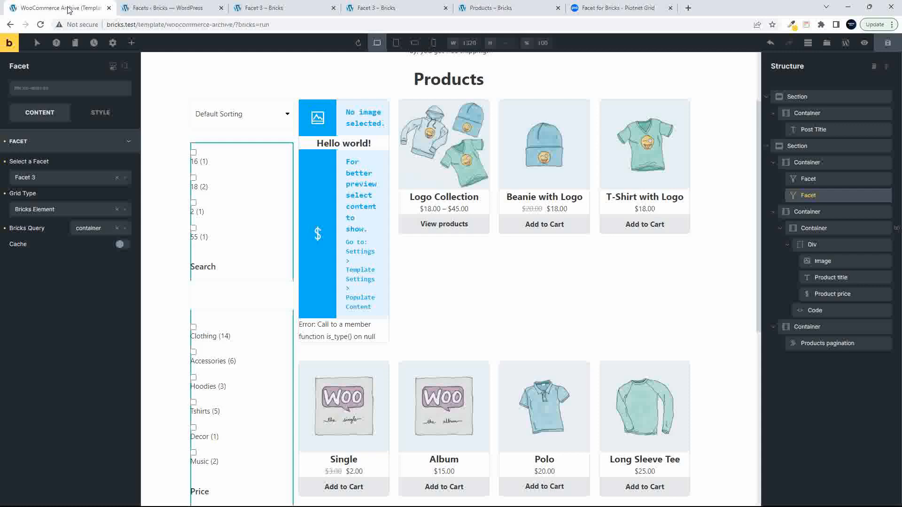
left_click(41, 25)
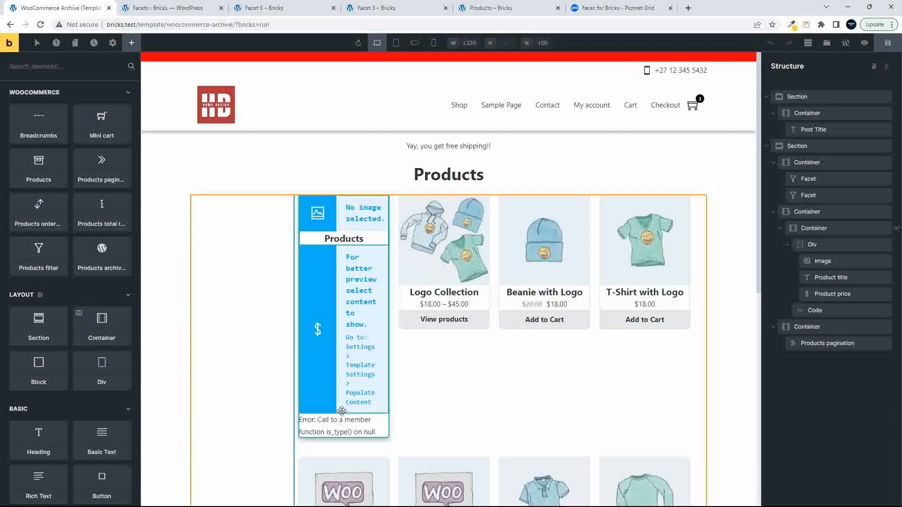
left_click(353, 376)
scroll(458, 383, "down", 3)
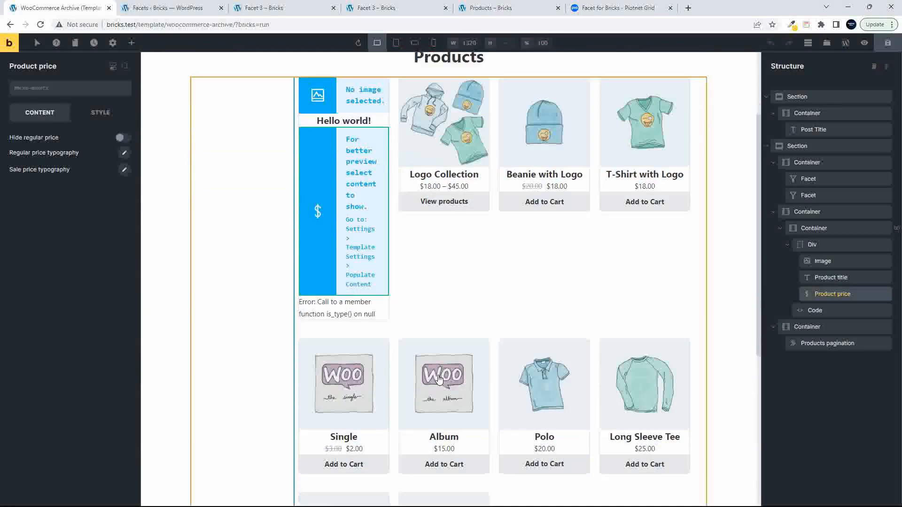
left_click(225, 236)
Link the first Facet element in the archive template's sidebar container to Facet 4
left_click(813, 182)
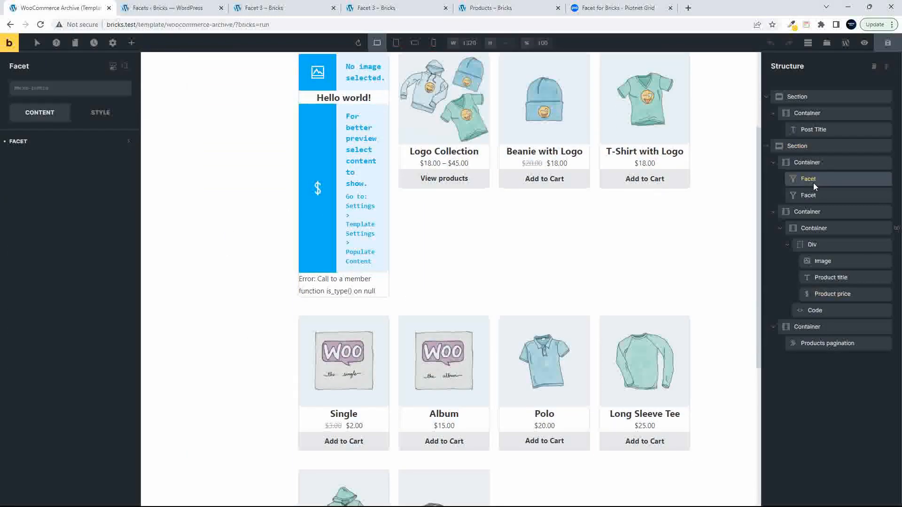
left_click(42, 140)
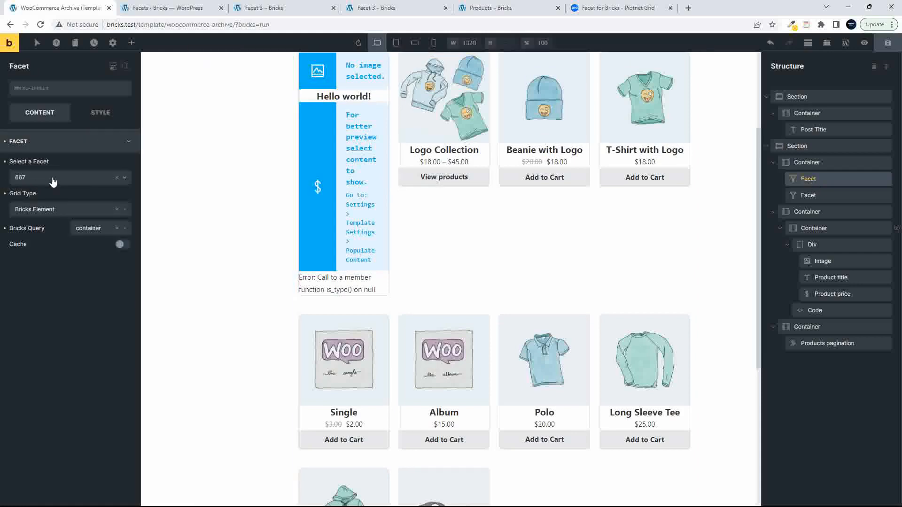
left_click(115, 178)
left_click(82, 180)
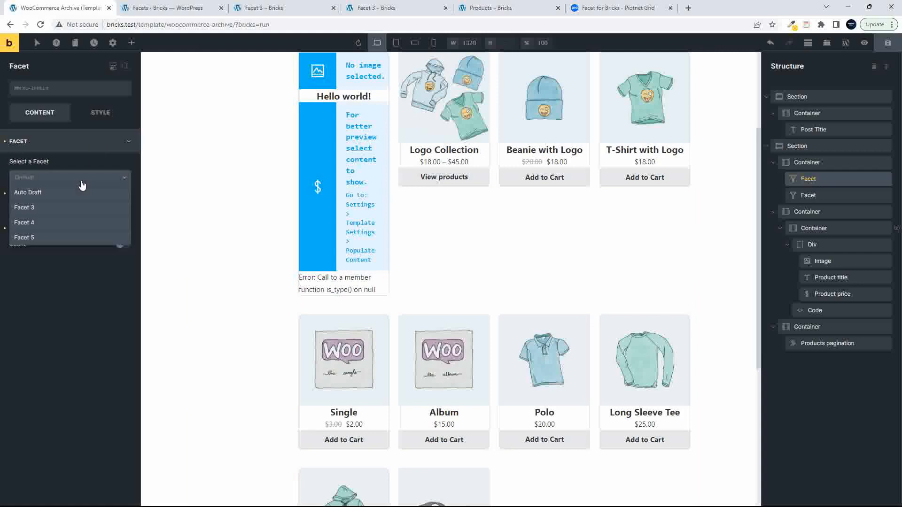
left_click(54, 210)
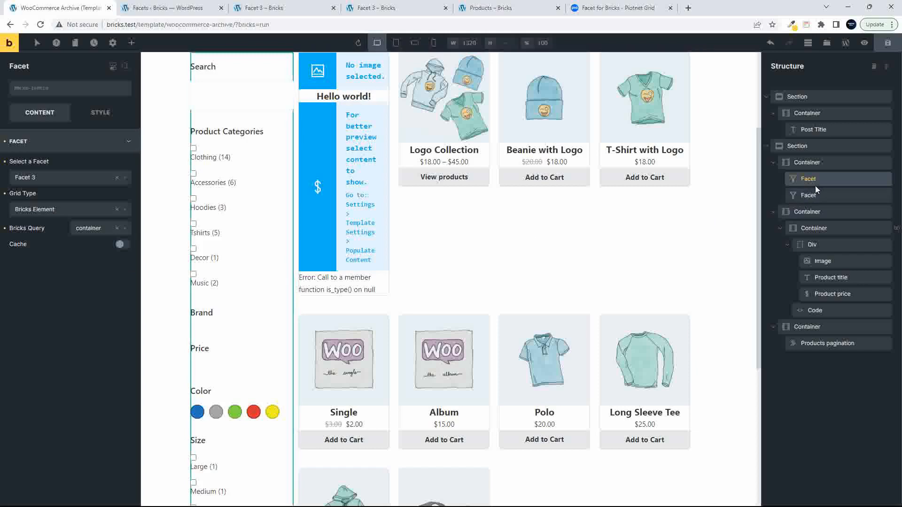
left_click(51, 178)
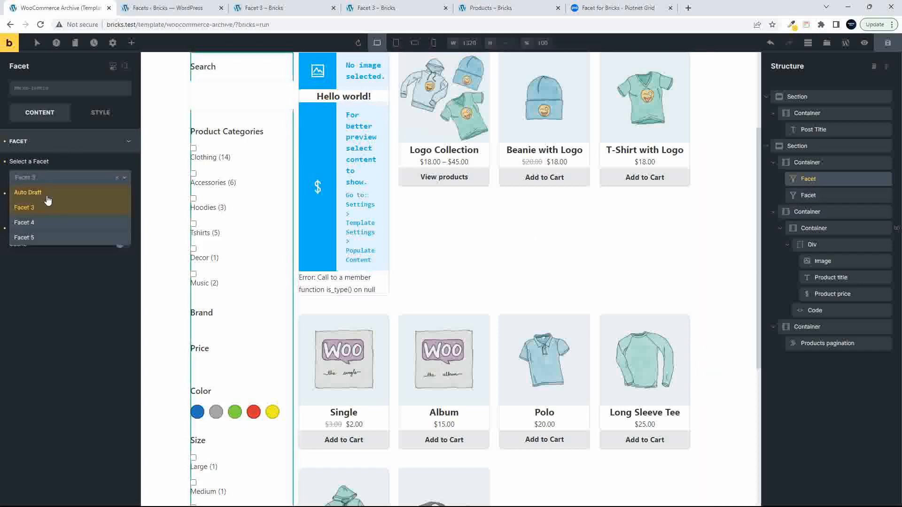
left_click(42, 224)
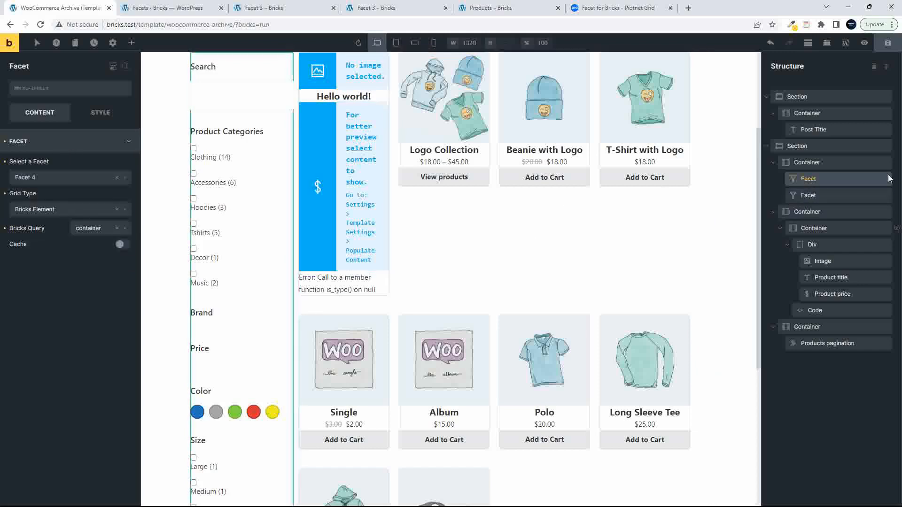
Link the second Facet element in the sidebar container to Facet 3 and save the template
left_click(823, 196)
left_click(43, 179)
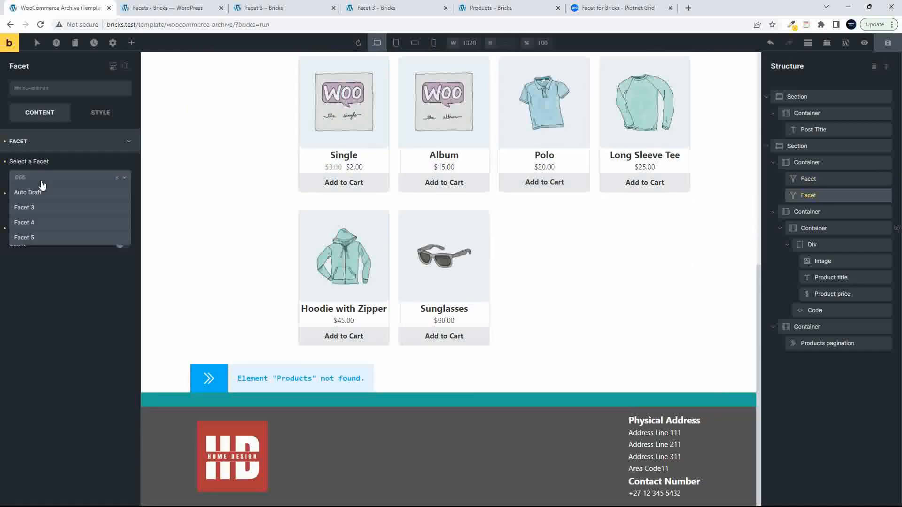
left_click(37, 208)
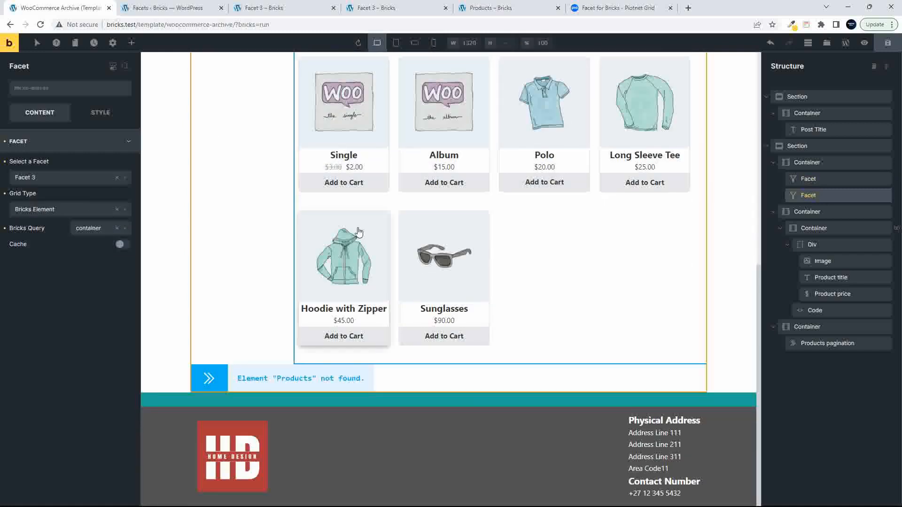
left_click(890, 43)
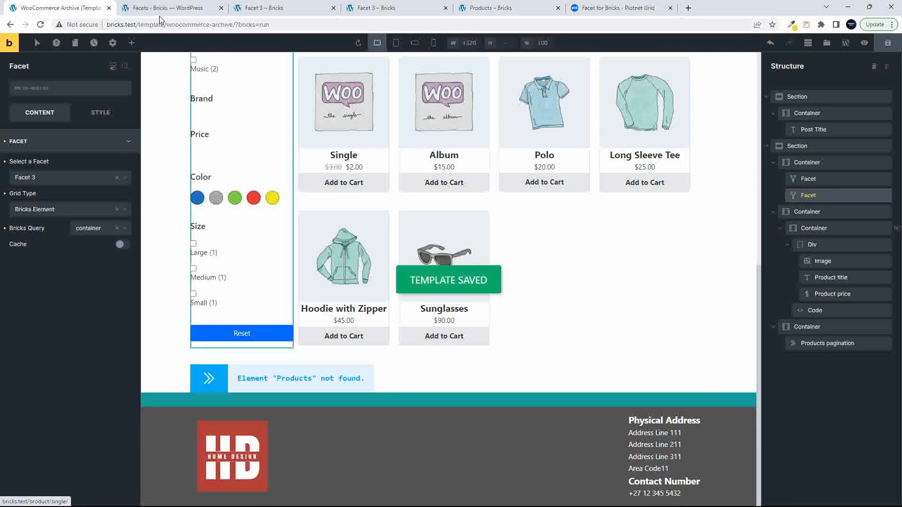
Reload the shop's Products page and test the sidebar search facet with "bean"
left_click(505, 8)
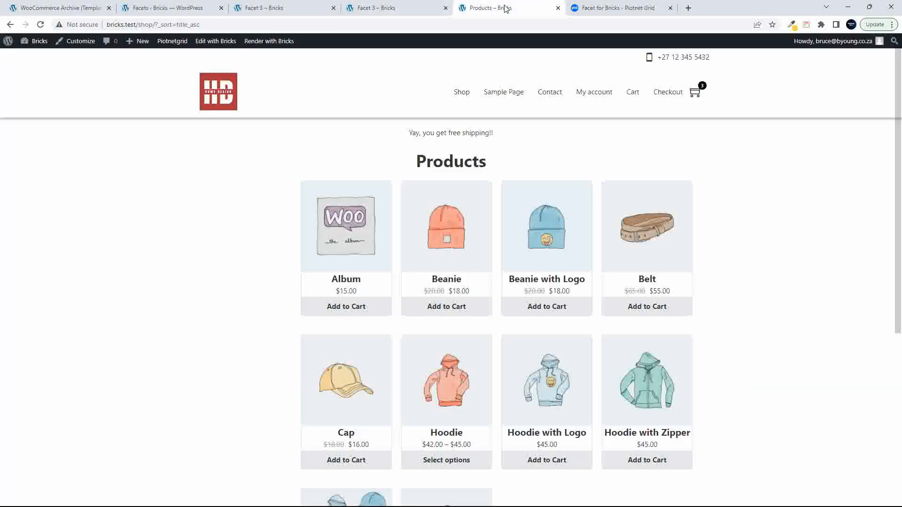
left_click(41, 24)
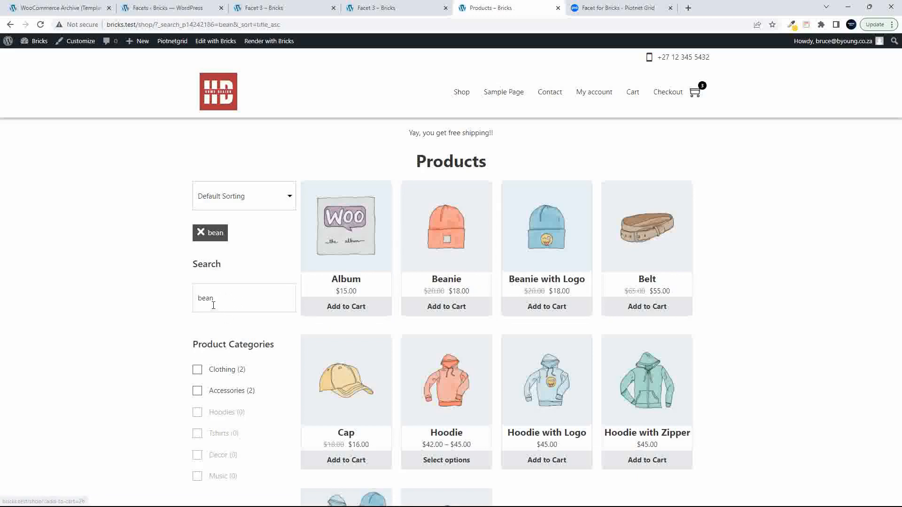
left_click(61, 8)
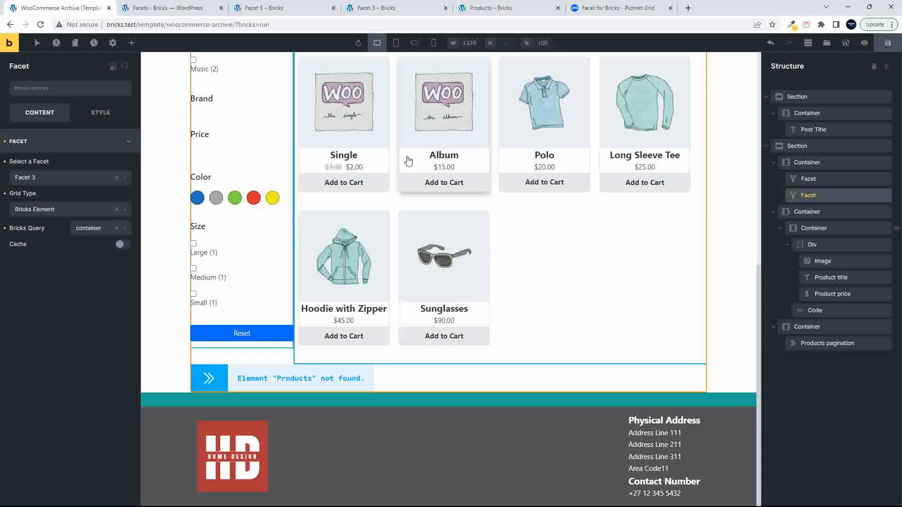
left_click(488, 9)
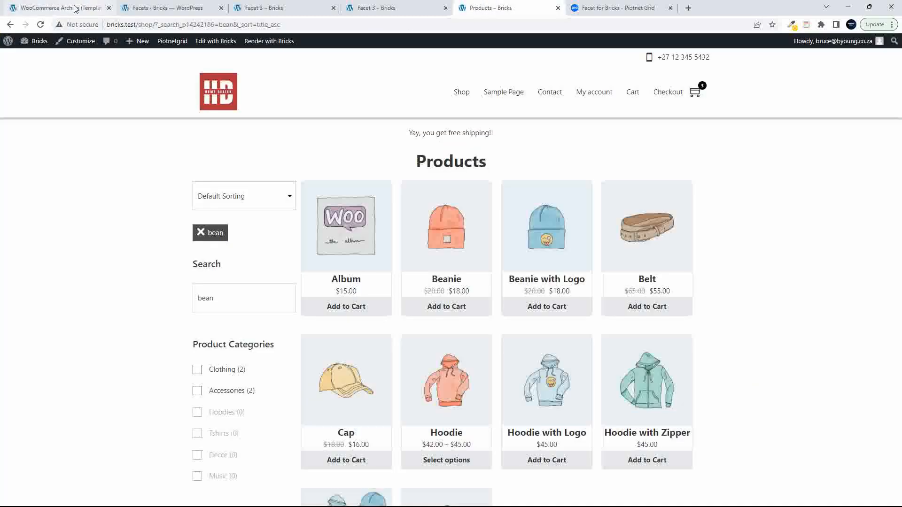
Remove the two deleted facets from the Piotnetgrid Facets Apply setting of the archive template's query loop container
left_click(77, 9)
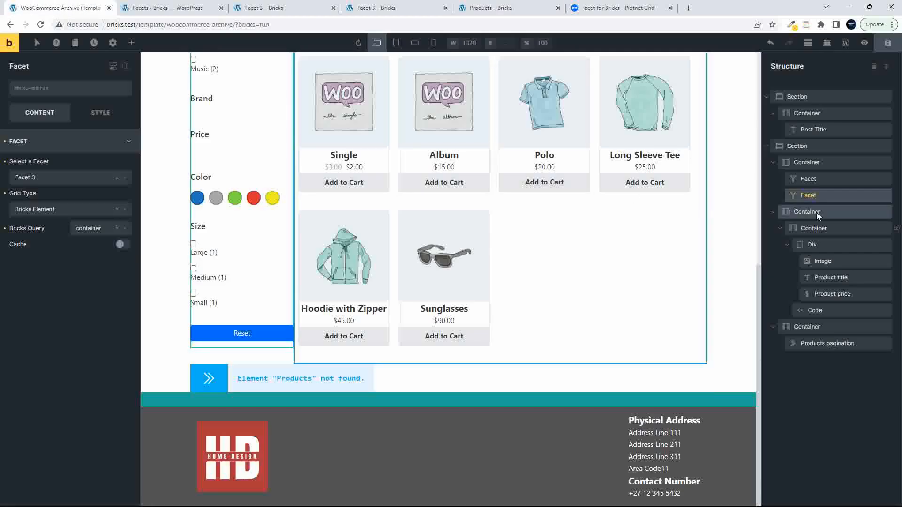
left_click(813, 228)
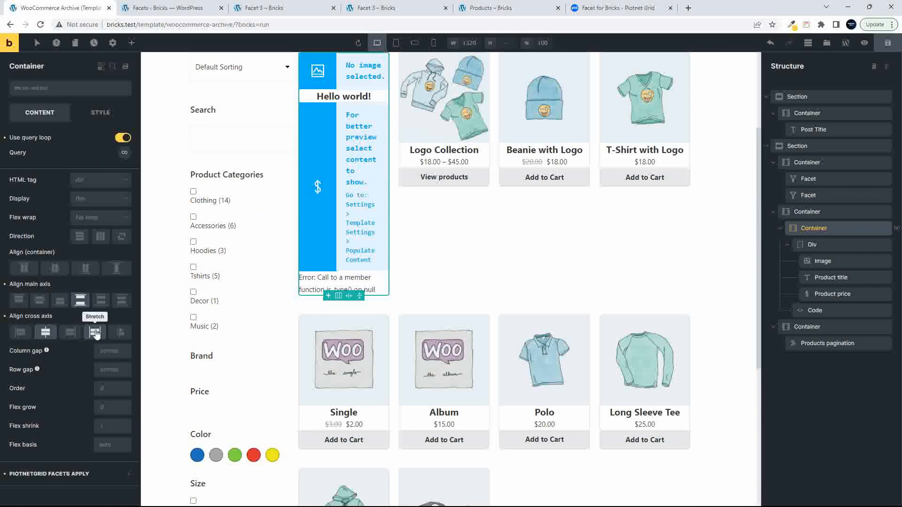
left_click(105, 476)
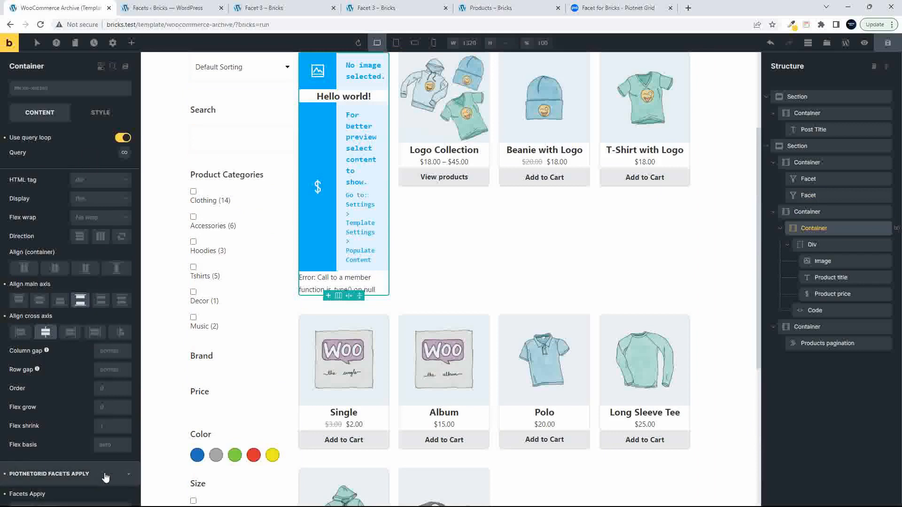
scroll(105, 477, "down", 1)
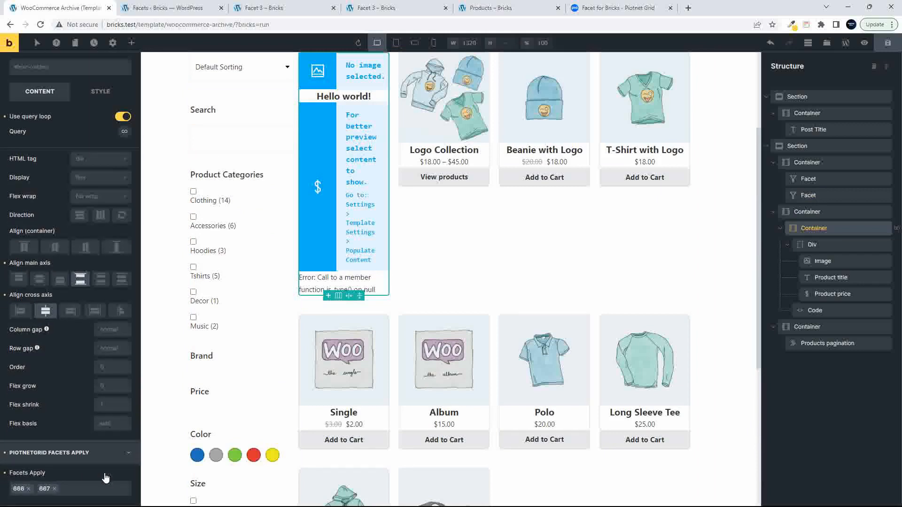
left_click(27, 489)
left_click(29, 491)
Apply Facet 3 and Facet 4 to the query loop container and save the template
left_click(49, 491)
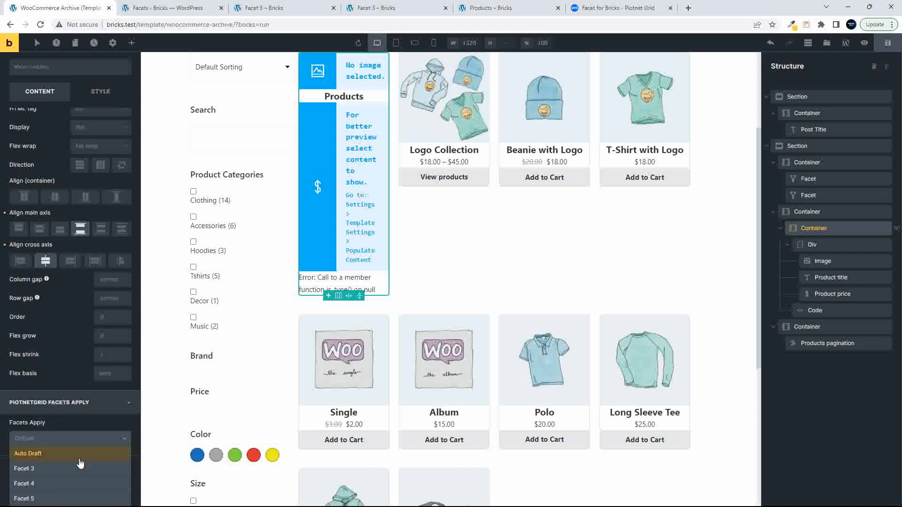
left_click(31, 469)
left_click(46, 493)
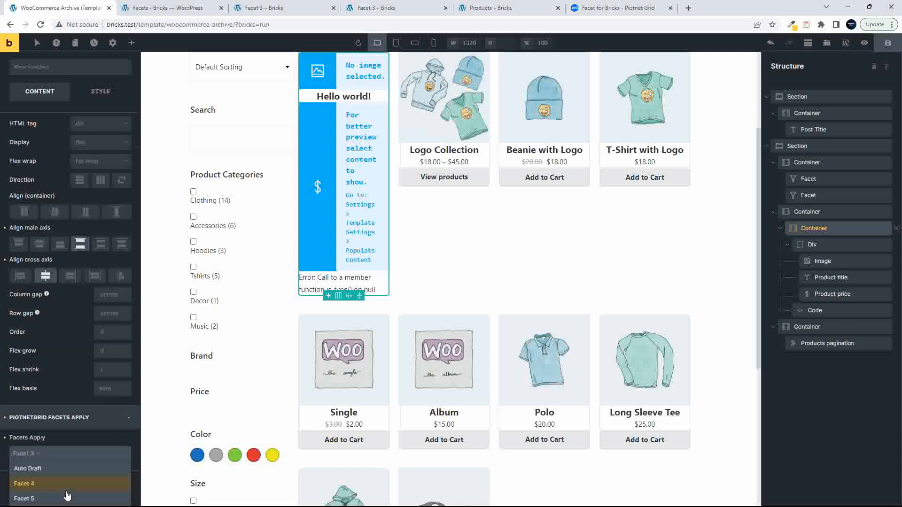
left_click(39, 484)
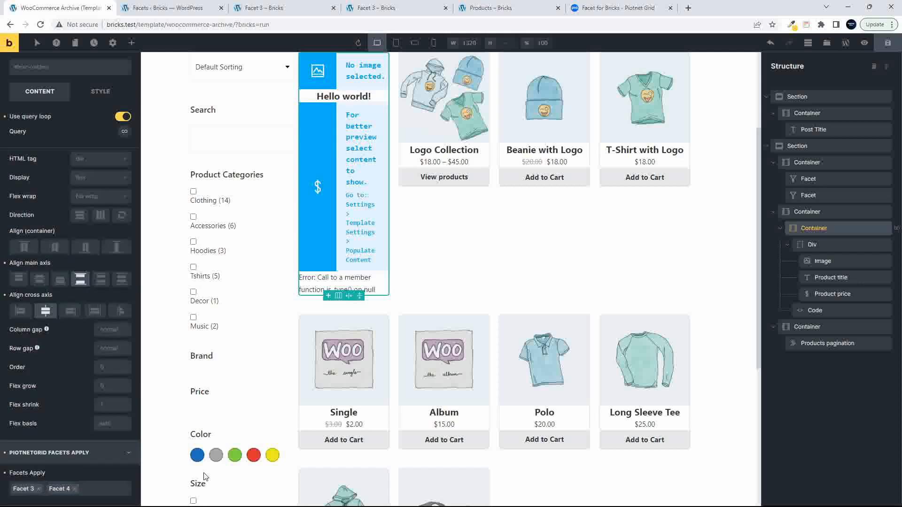
left_click(887, 43)
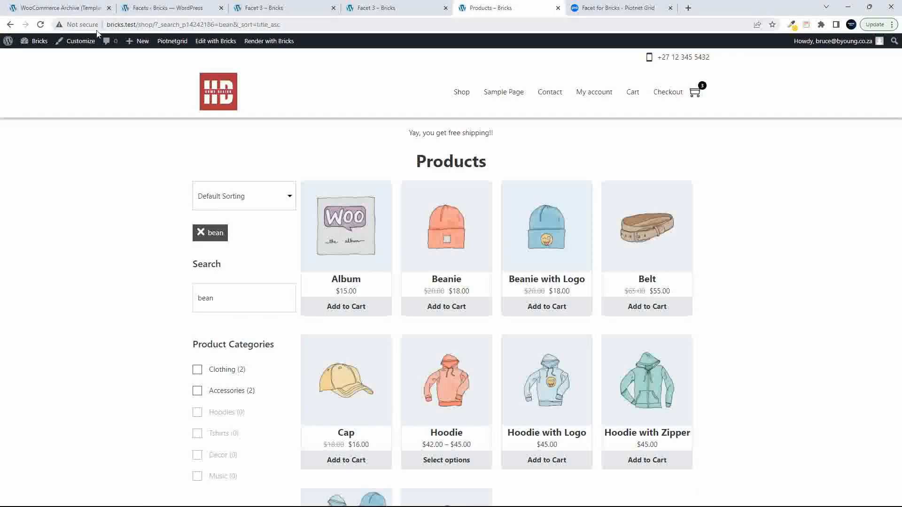
Reload the Products page, clear the "bean" filter and search the products for "hood"
left_click(40, 24)
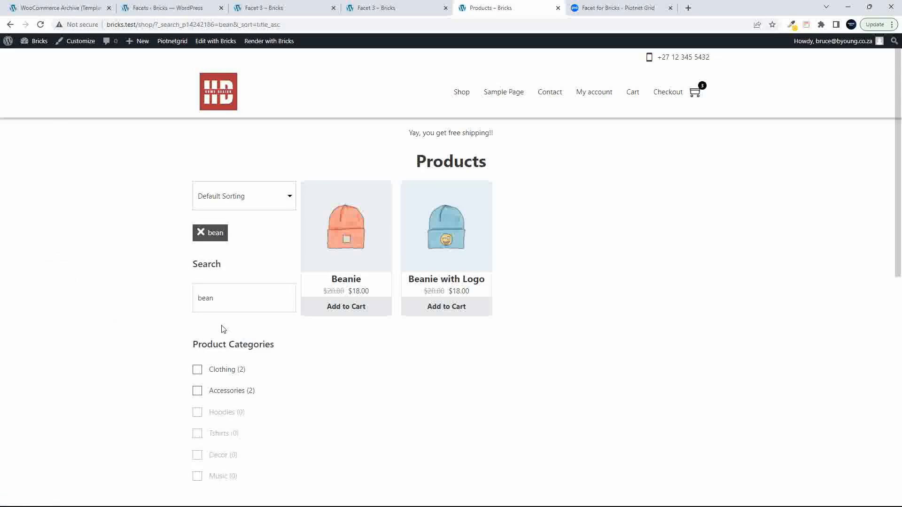
left_click(209, 232)
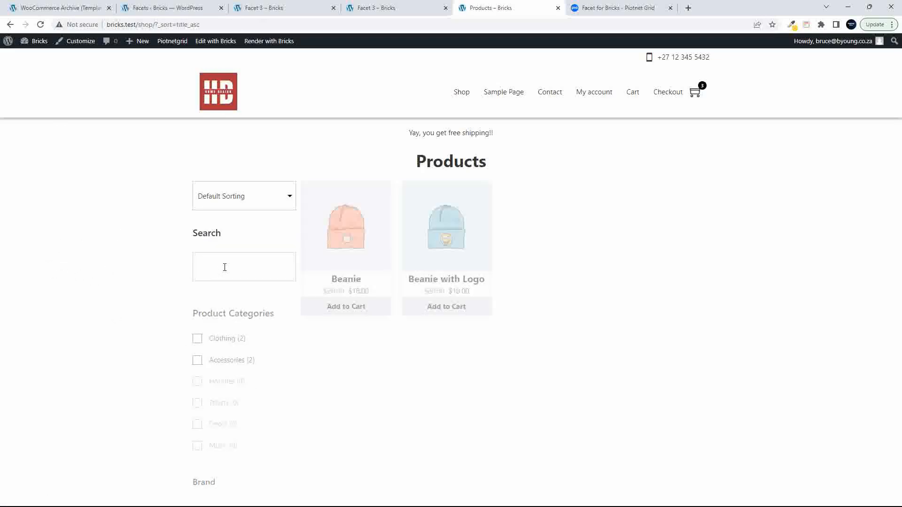
left_click(225, 267)
type("hood")
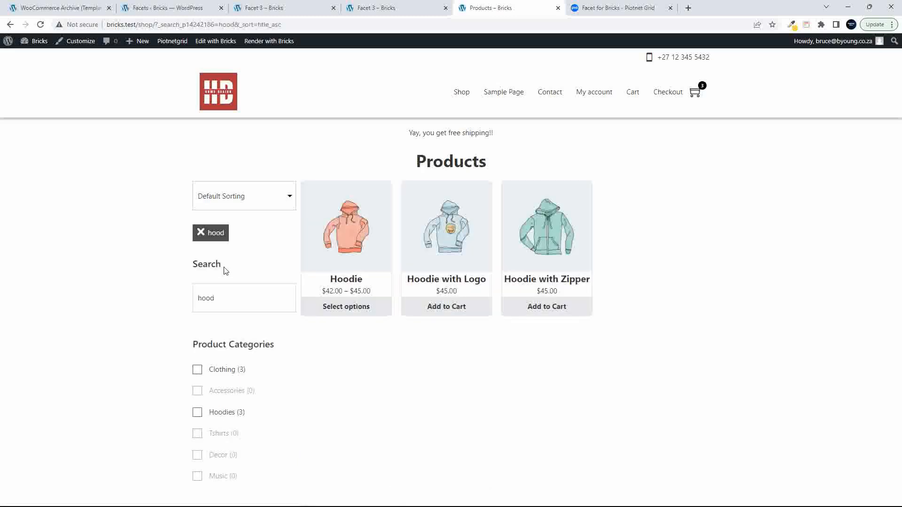
Replace the product search with "ford", check the product grid and clear that filter
left_click_drag(216, 298, 169, 299)
key("BackSpace")
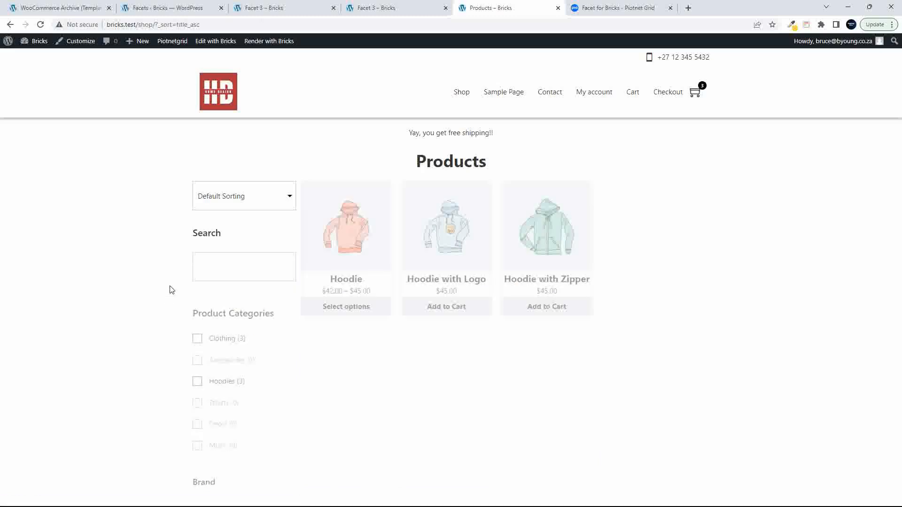
left_click(234, 267)
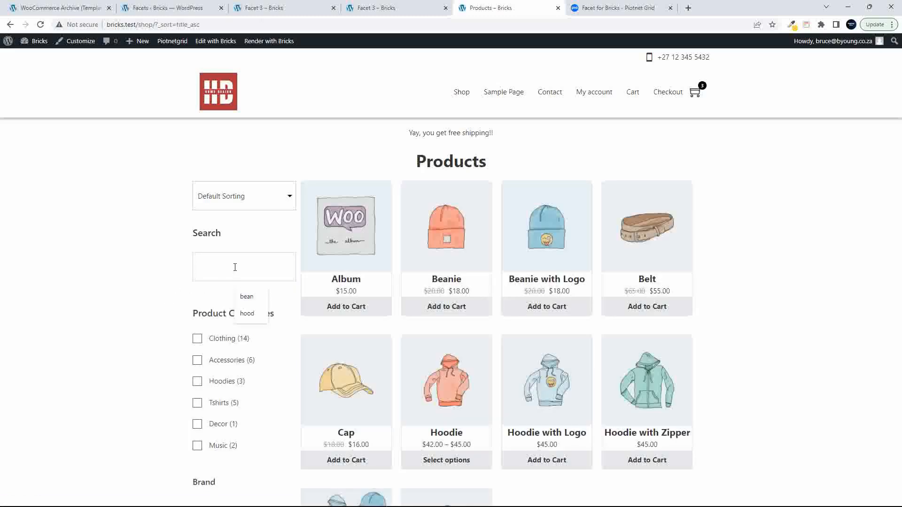
type("ford")
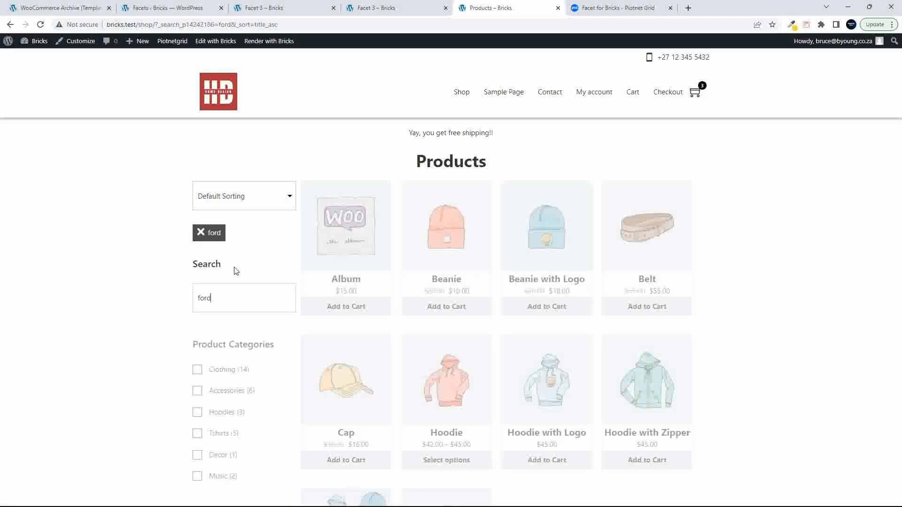
scroll(552, 336, "down", 5)
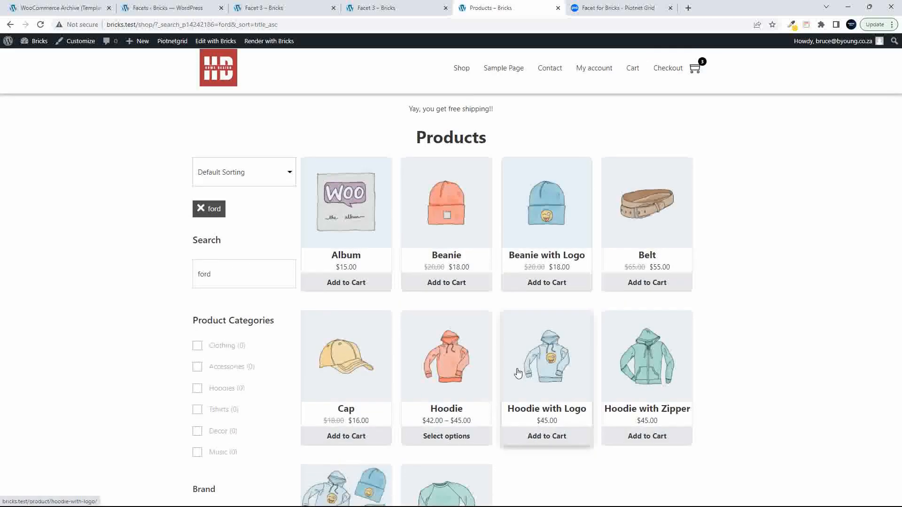
scroll(571, 337, "up", 5)
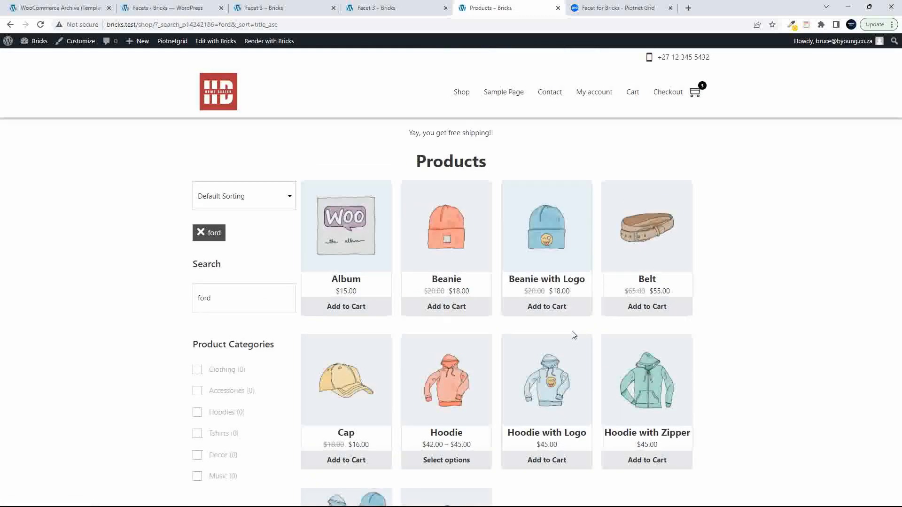
left_click(200, 234)
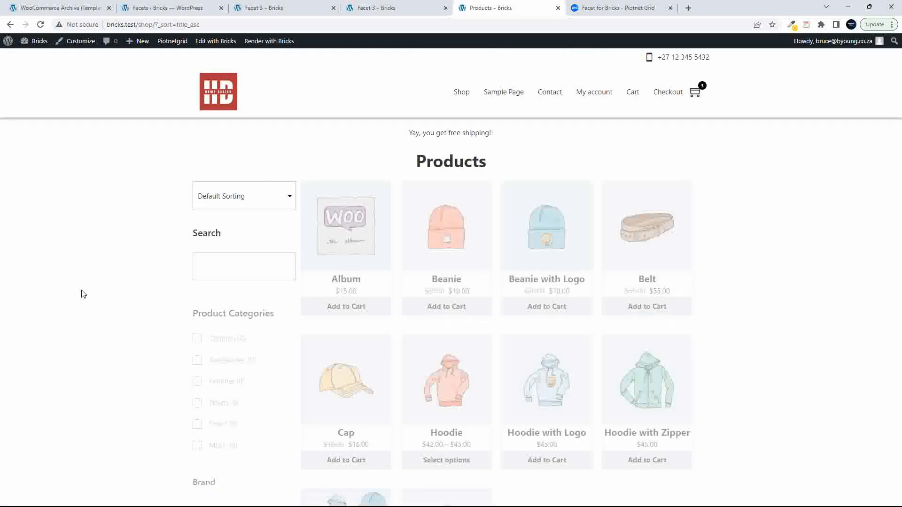
Examine the remaining sidebar filters on the Products page, and return to the Piotnet Grid facets list
scroll(83, 293, "down", 4)
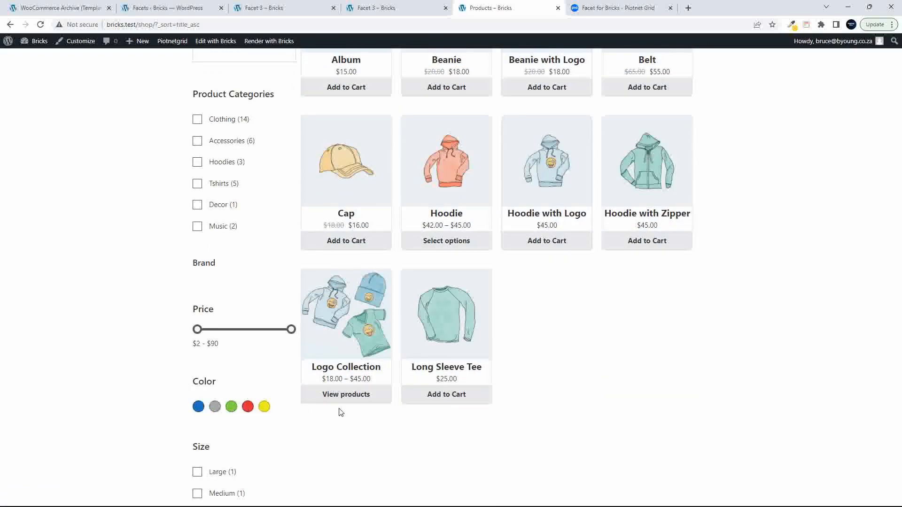
left_click(193, 8)
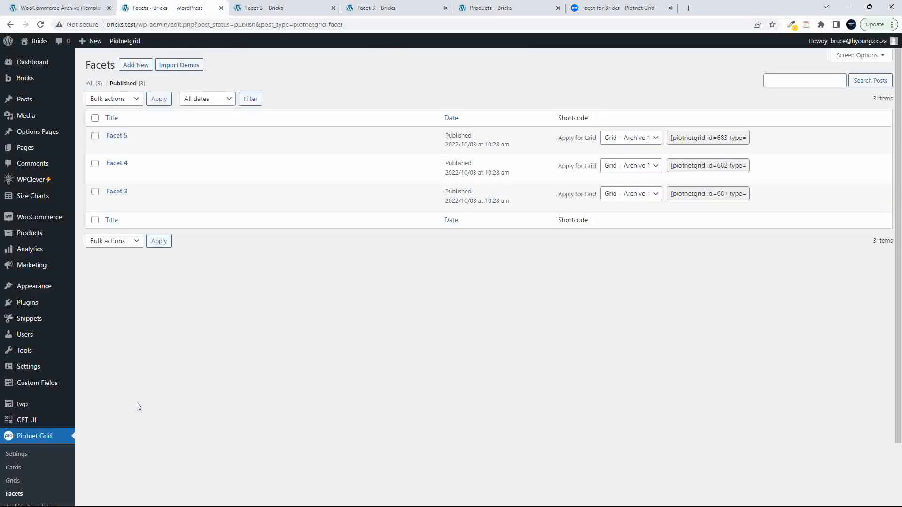
Open the Blue term of the product Color attribute for editing and compare its term color with the Products page swatches
mouse_move(29, 233)
left_click(97, 292)
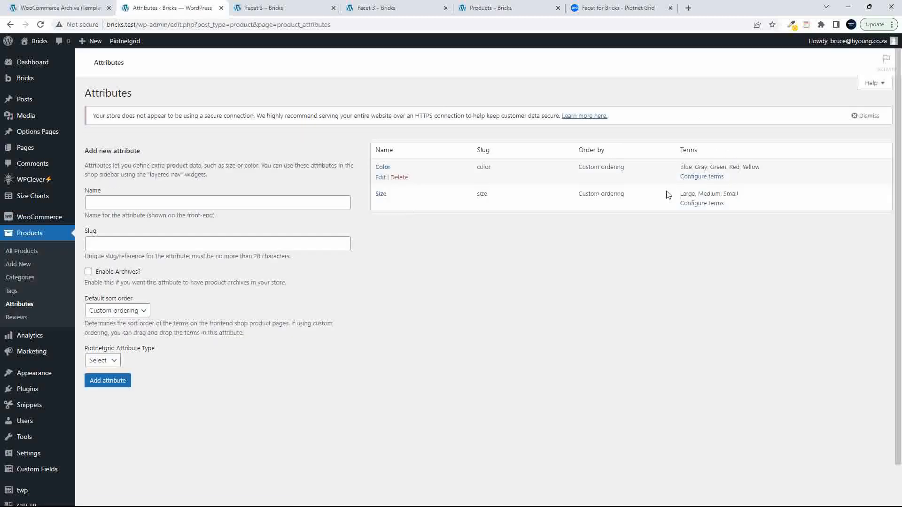
left_click(708, 177)
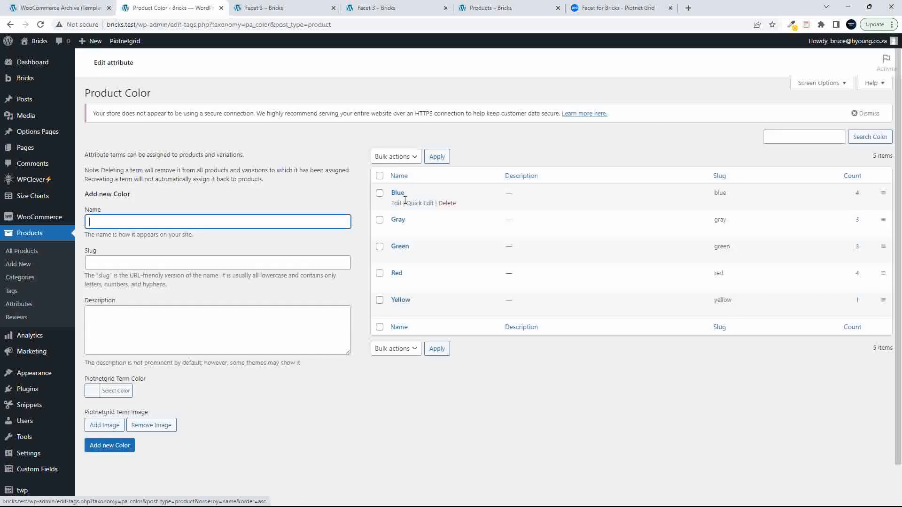
left_click(398, 194)
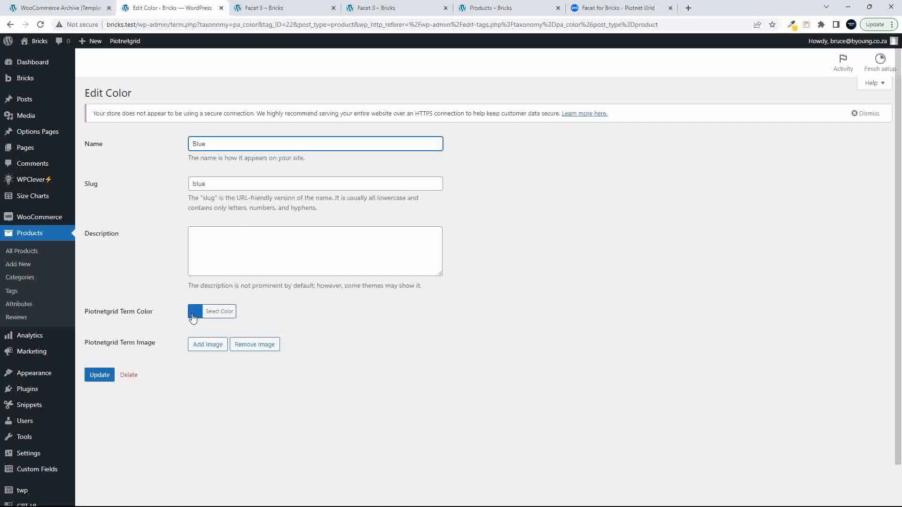
left_click(489, 10)
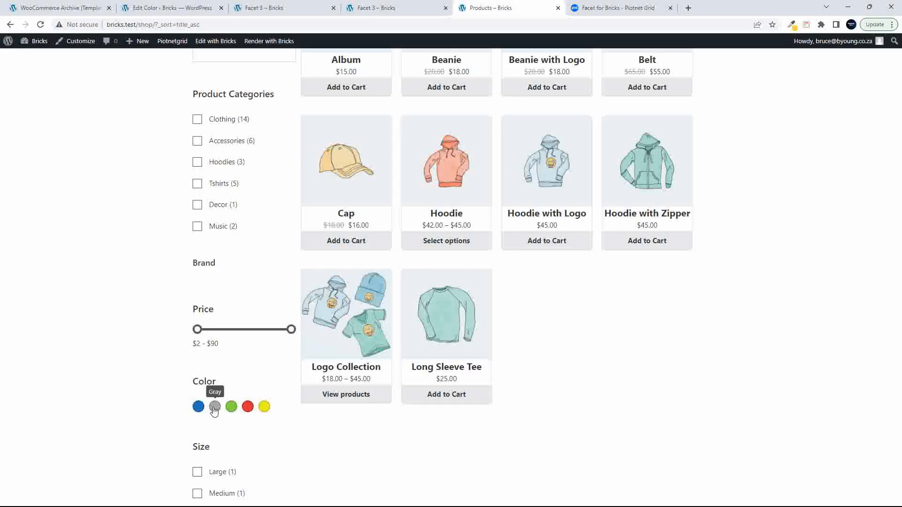
left_click(189, 9)
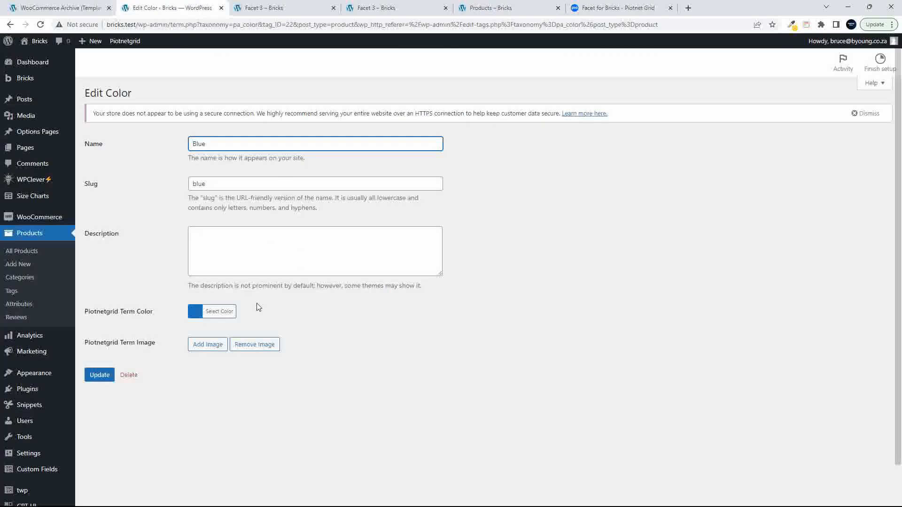
Set the Blue term's Piotnetgrid Term Color to cyan #21cdd3 and update the term
left_click(194, 313)
left_click_drag(244, 351, 236, 344)
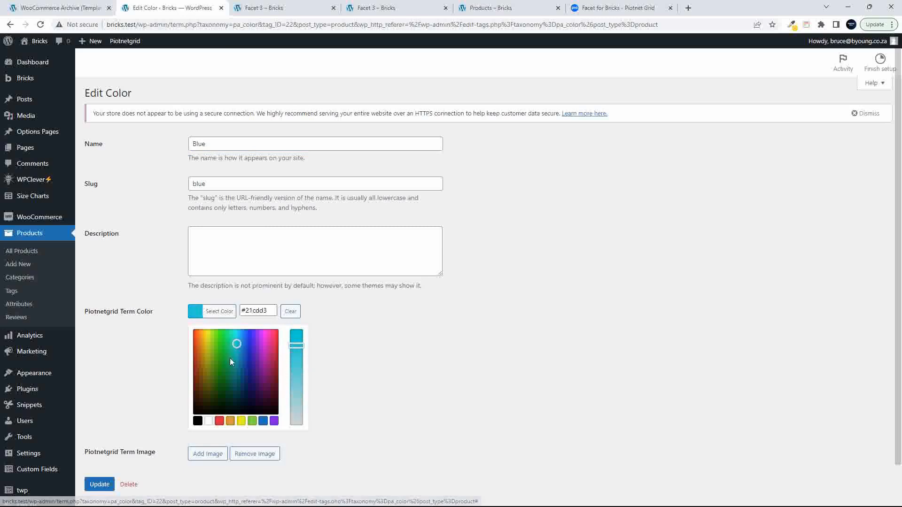
left_click(91, 485)
left_click(104, 377)
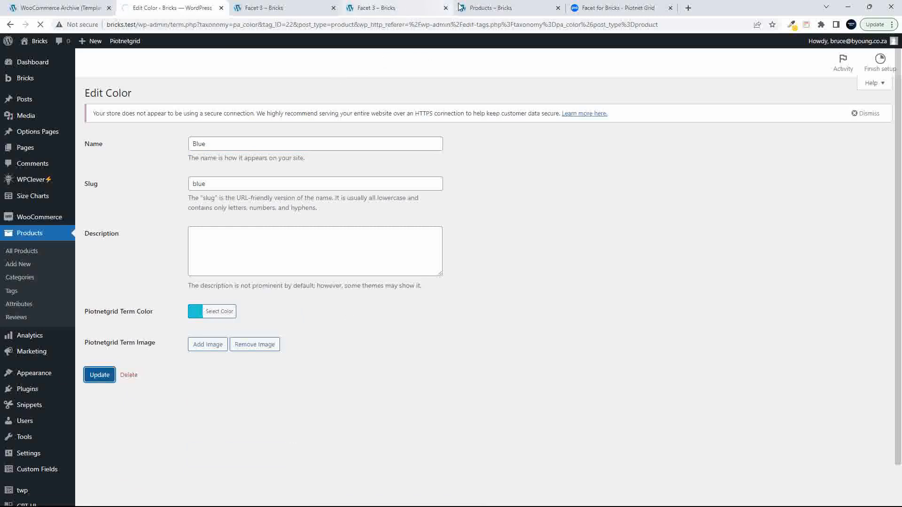
Reload the Products page, filter the products by the Blue color swatch and check the product grid and sidebar filters
left_click(491, 8)
left_click(41, 24)
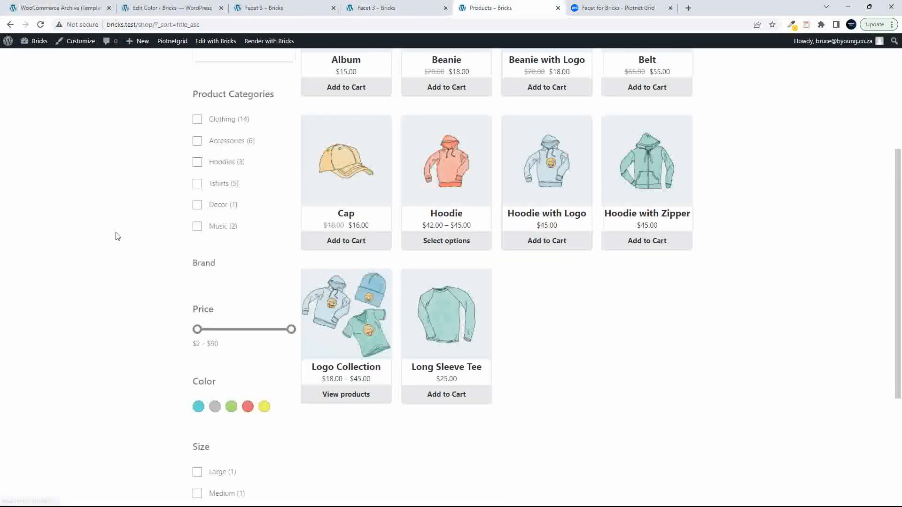
left_click(198, 408)
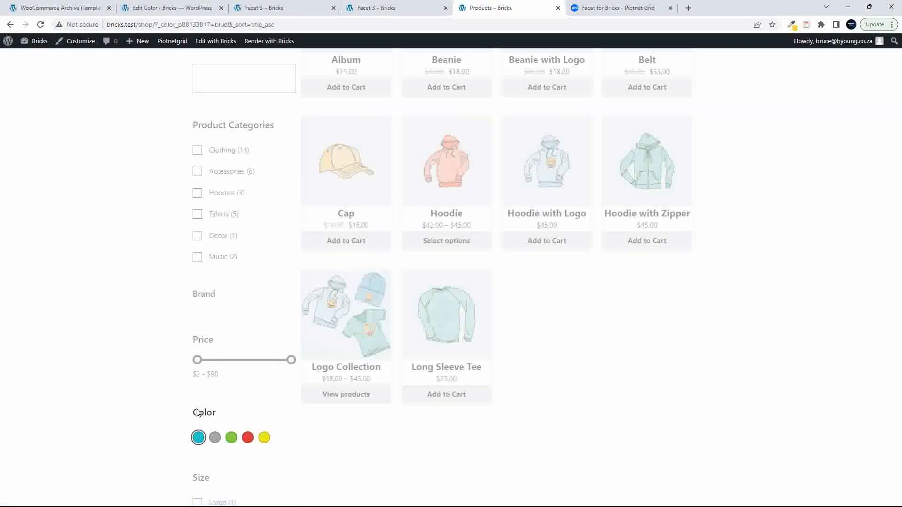
scroll(422, 383, "up", 5)
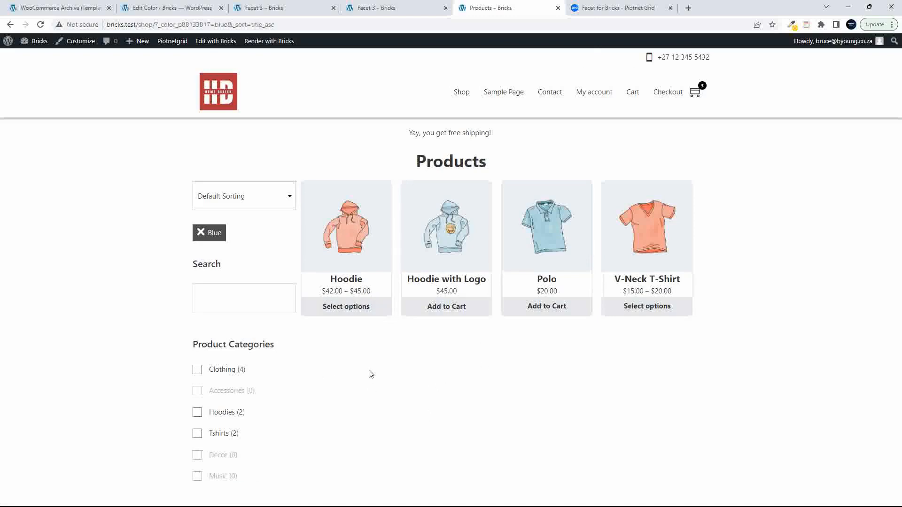
scroll(402, 384, "down", 3)
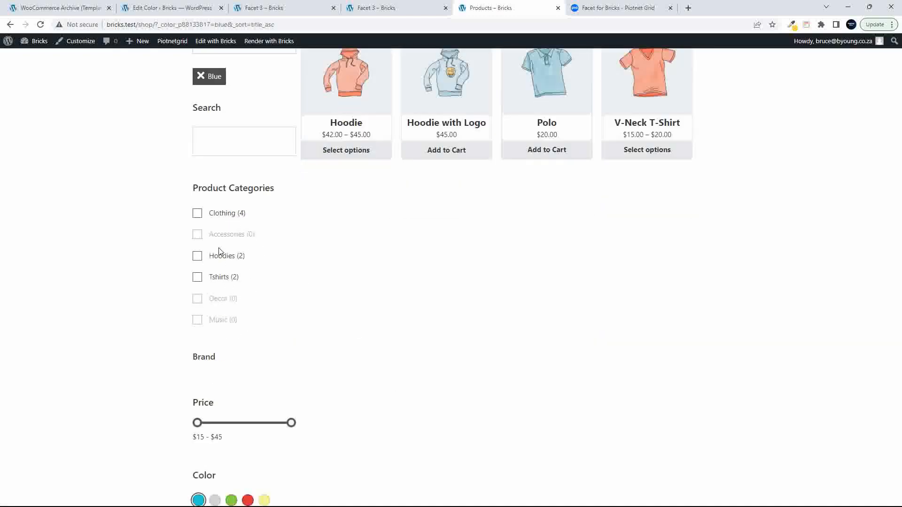
scroll(322, 369, "down", 2)
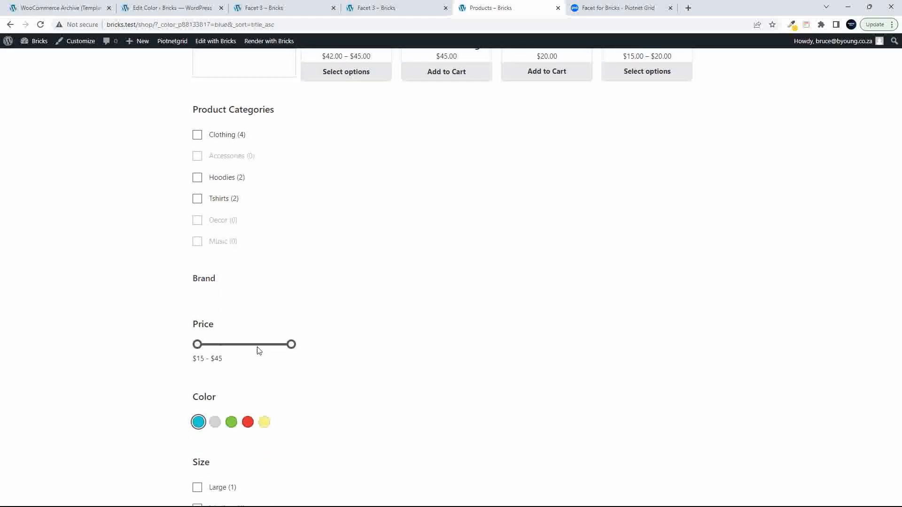
Clear the Blue color filter and look over the sidebar facets from Size up to Brand
left_click(198, 421)
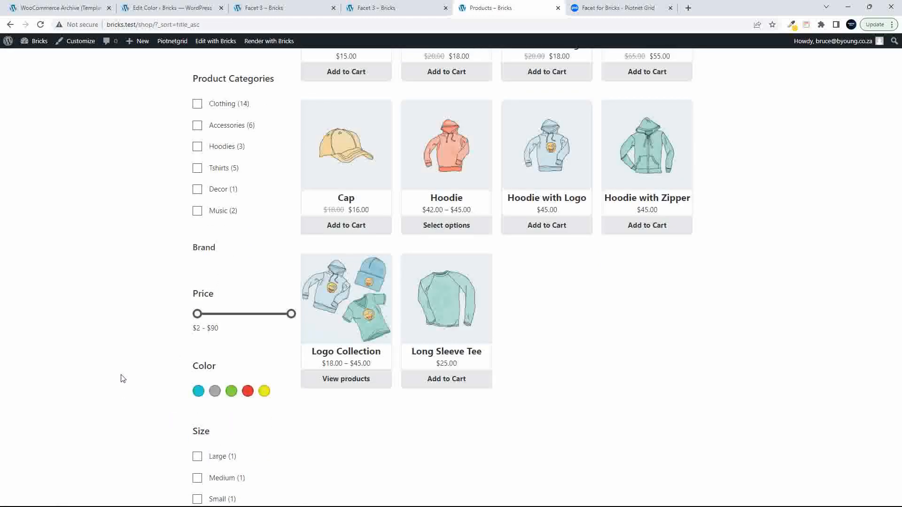
scroll(190, 213, "up", 2)
scroll(221, 272, "down", 2)
scroll(237, 348, "down", 2)
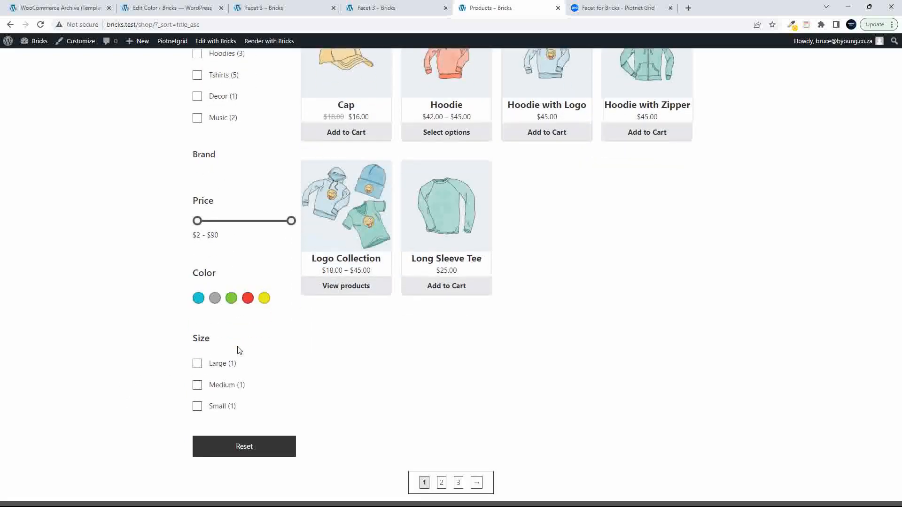
scroll(233, 376, "up", 5)
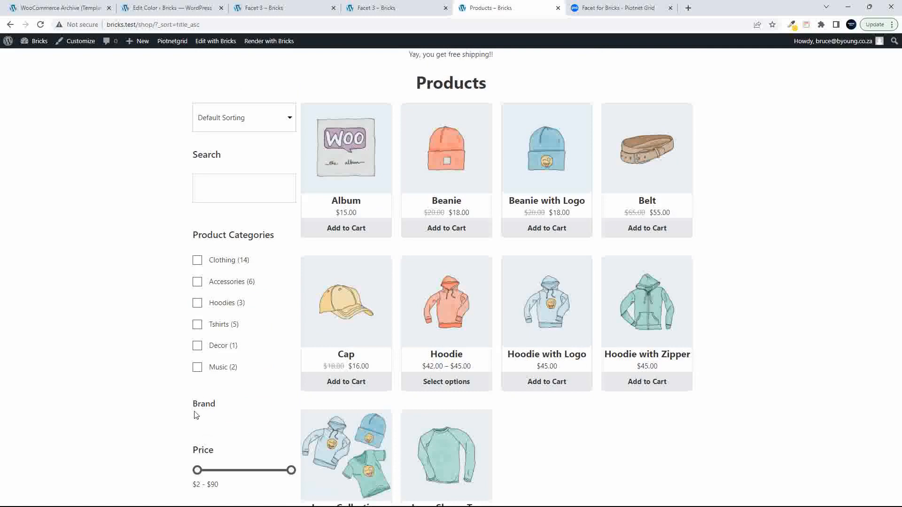
Delete the Brand facet from Facet 3 in the Piotnet Grid editor
left_click(275, 7)
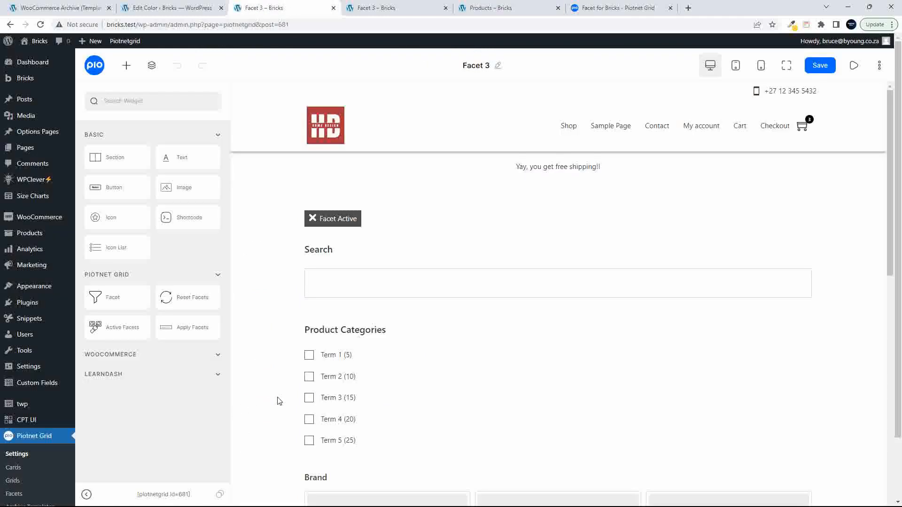
scroll(279, 401, "down", 5)
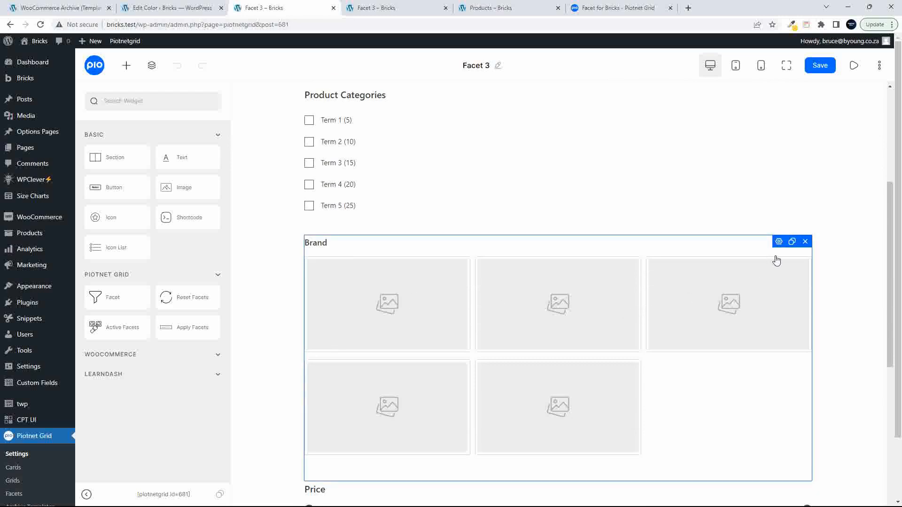
left_click(805, 242)
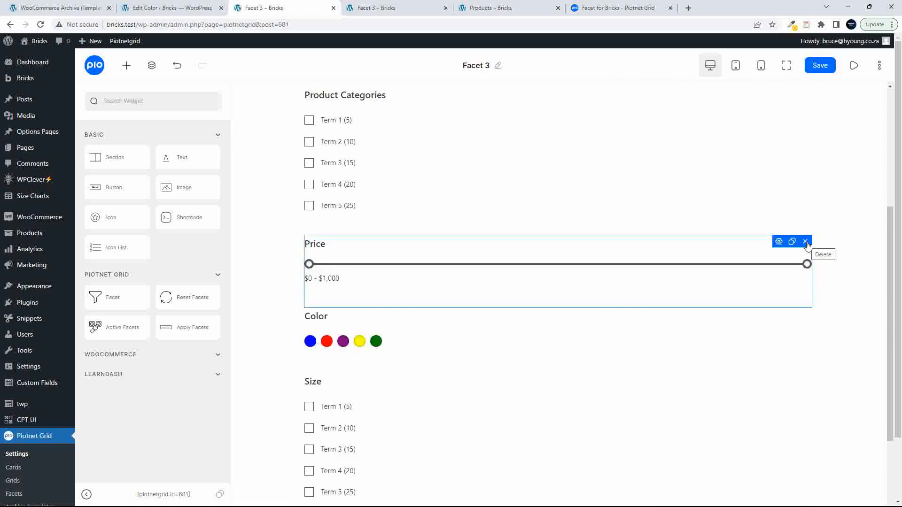
Move the Price slider facet above the Product Categories facet, directly below Search
scroll(495, 315, "up", 3)
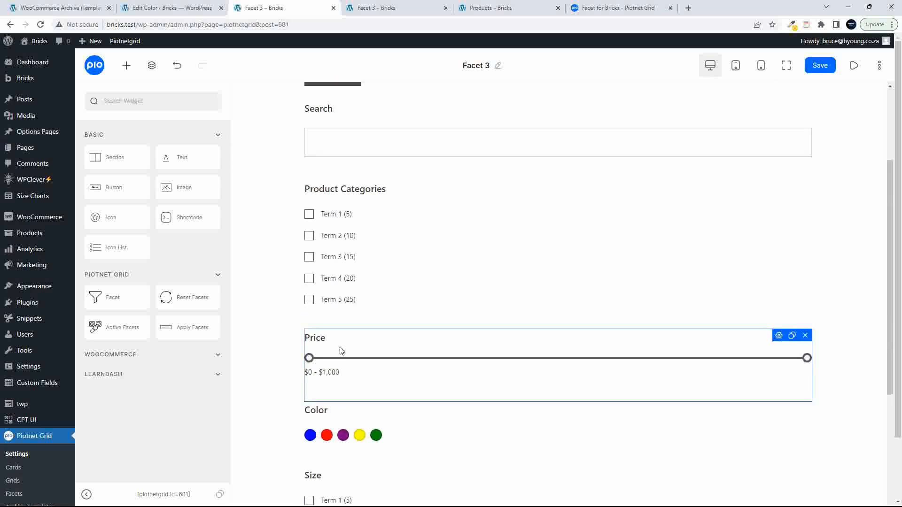
left_click_drag(582, 348, 331, 373)
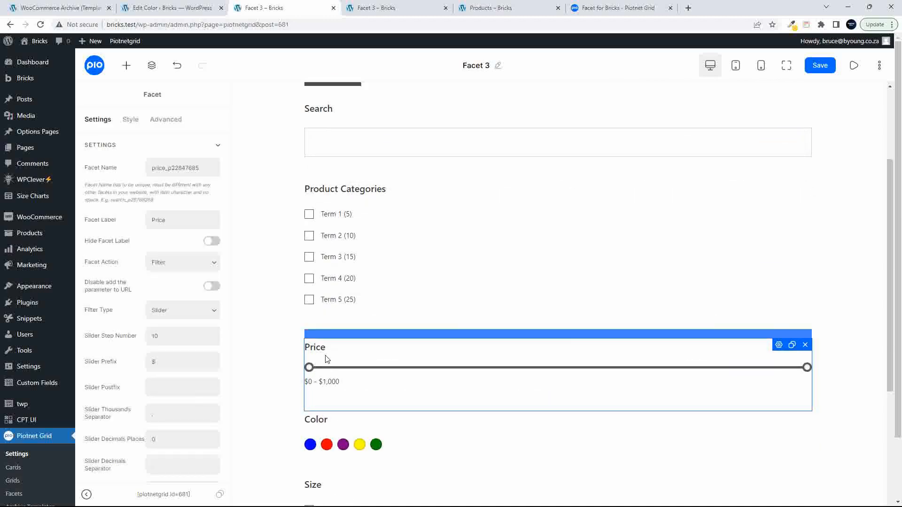
left_click_drag(319, 333, 361, 362)
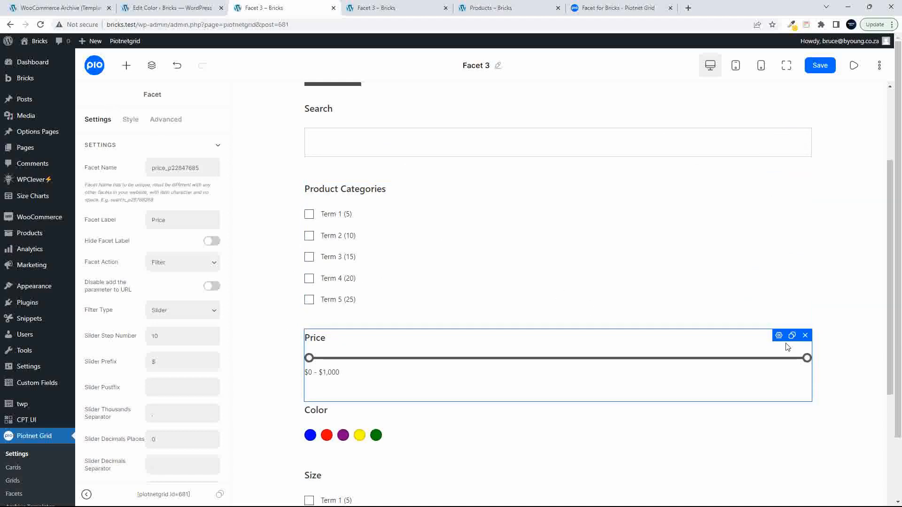
left_click_drag(781, 339, 772, 173)
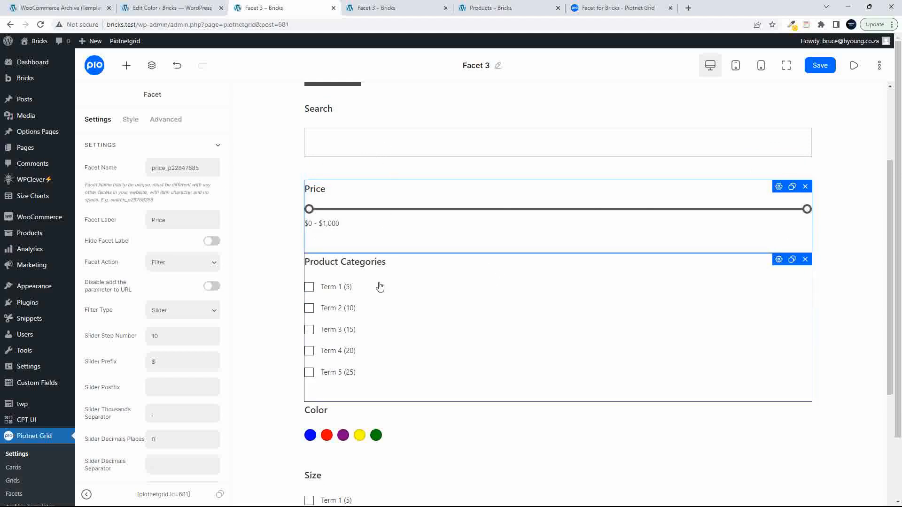
Hide the facet labels of the Product Categories and Color facets and save Facet 3
left_click(416, 271)
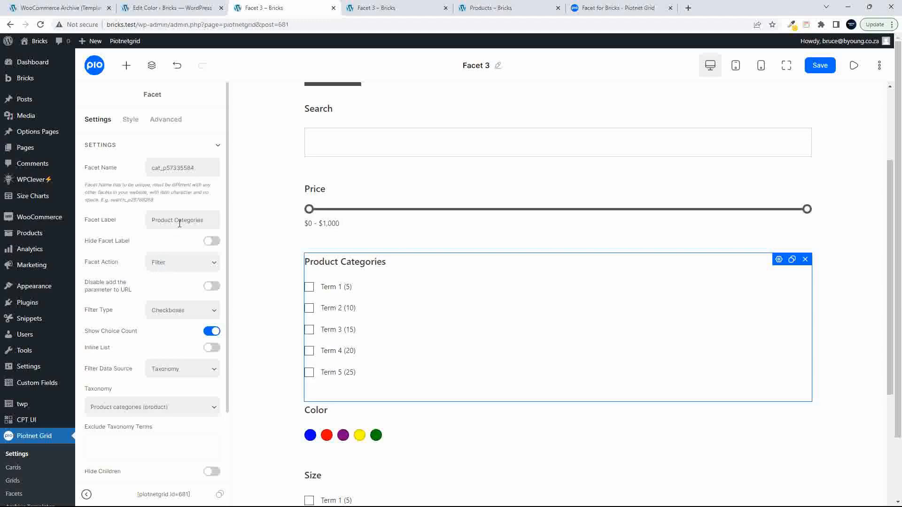
left_click(211, 241)
scroll(449, 316, "down", 5)
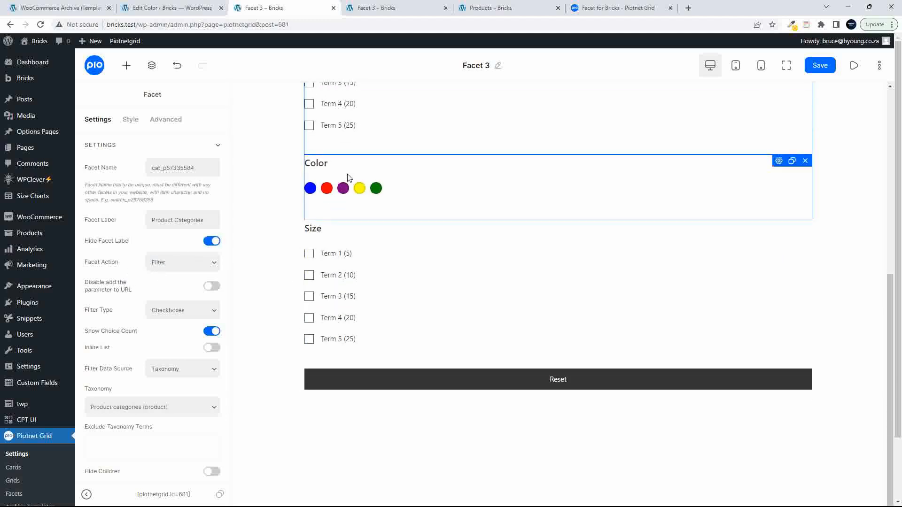
left_click(460, 194)
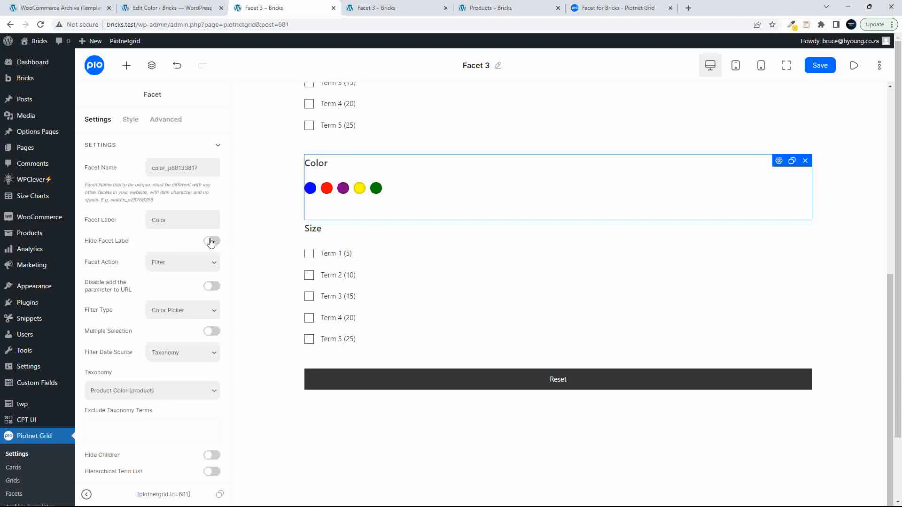
left_click(211, 242)
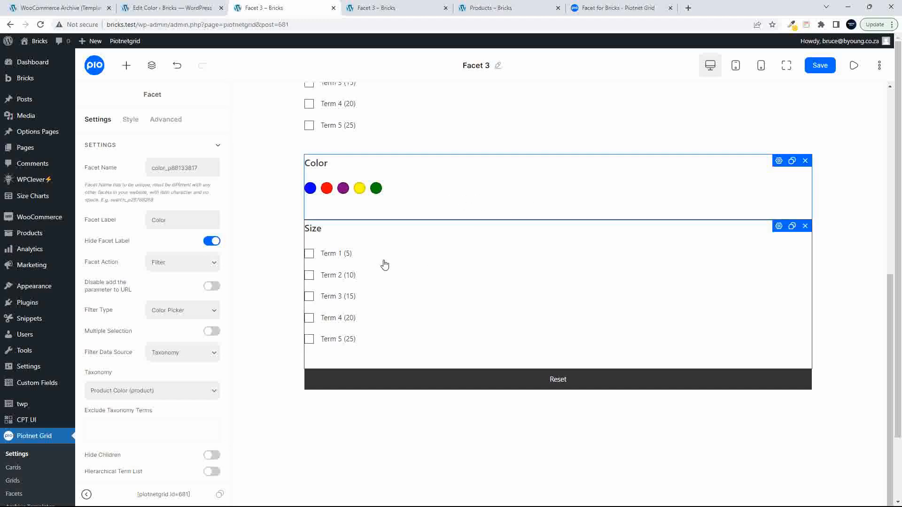
left_click(827, 70)
Reload the Products page and examine the order and labels of the updated sidebar facets
left_click(515, 7)
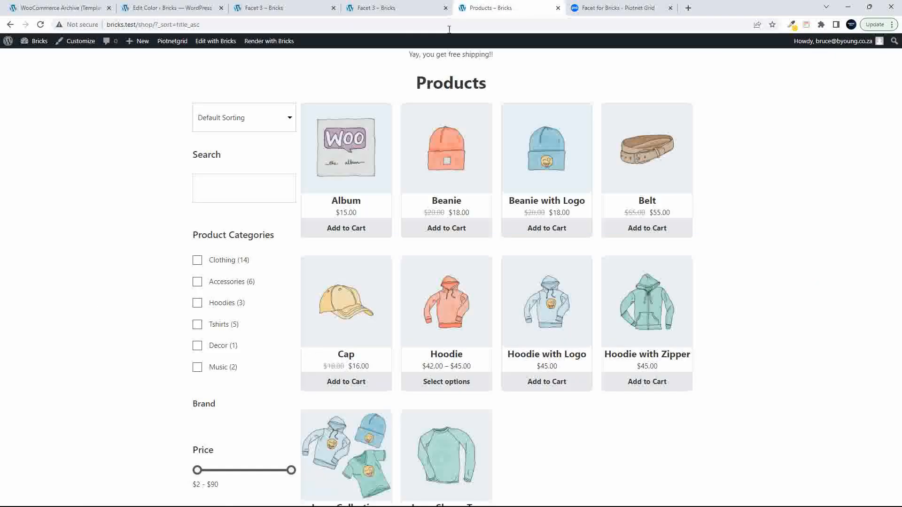
left_click(41, 25)
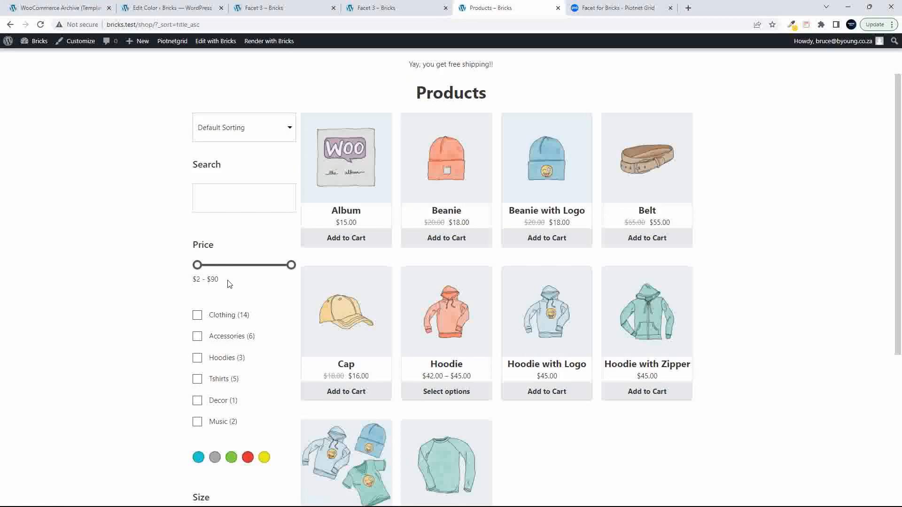
scroll(126, 309, "down", 1)
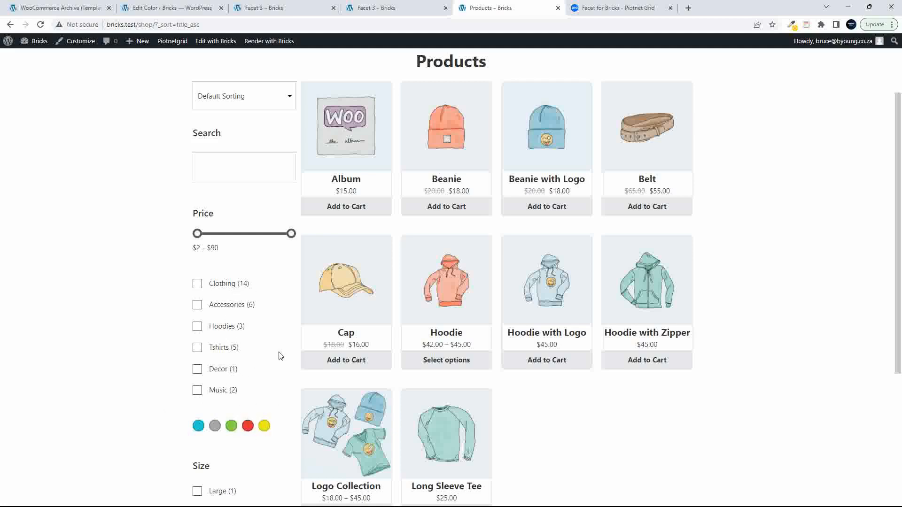
scroll(244, 383, "down", 1)
scroll(244, 384, "down", 2)
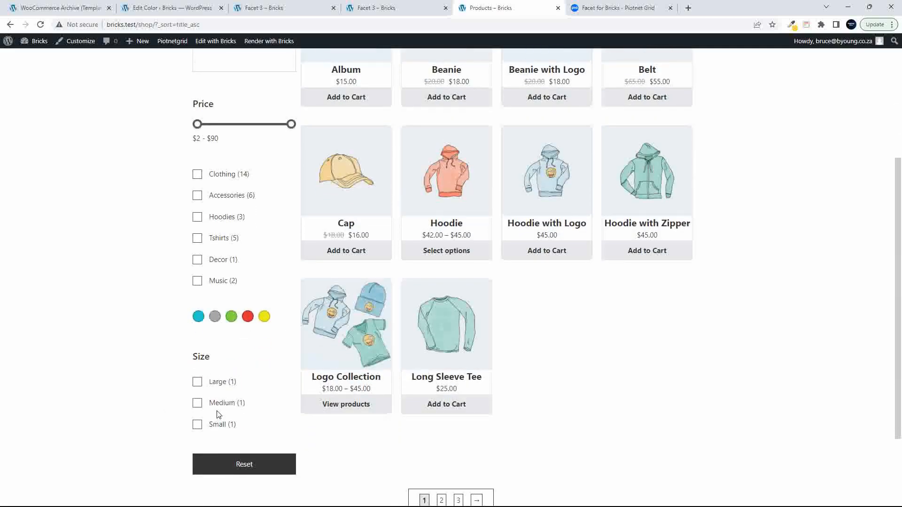
scroll(239, 373, "up", 4)
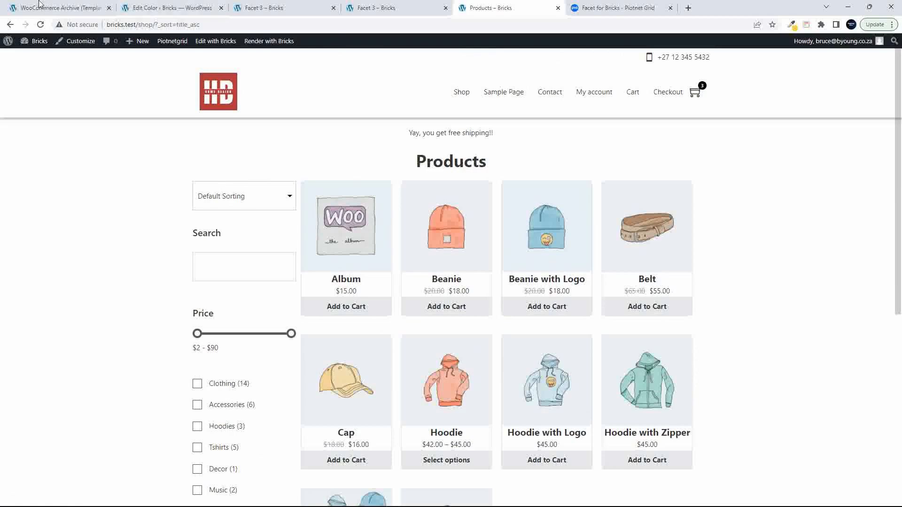
In the WooCommerce archive template, move the sorting facet from the sidebar into the products container above the query loop container, and save
mouse_move(52, 5)
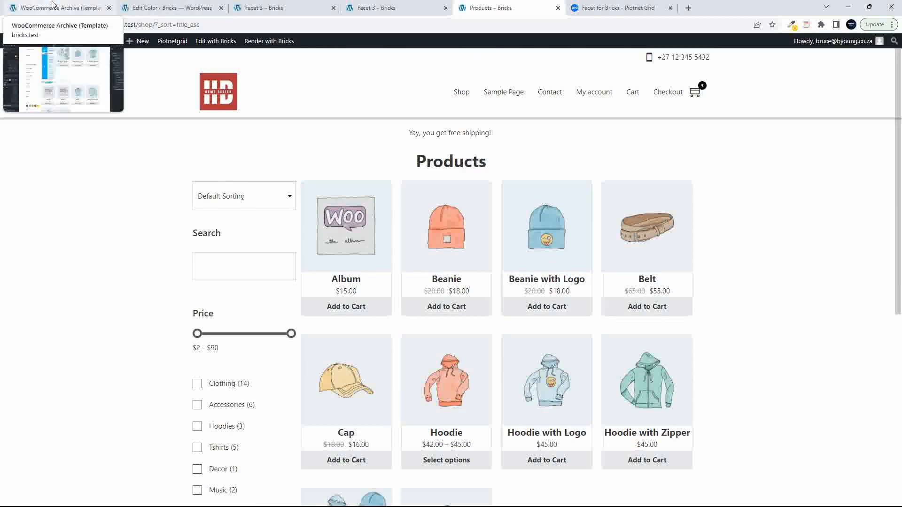
left_click(52, 6)
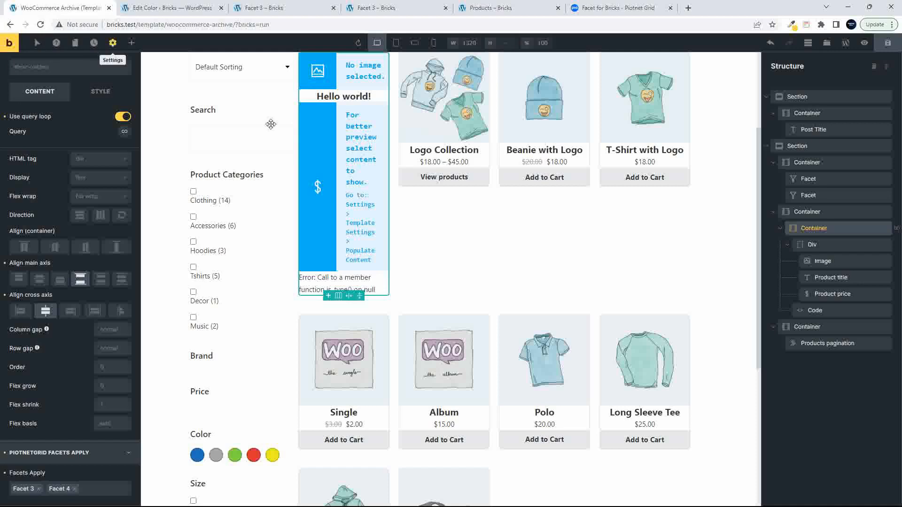
scroll(472, 265, "up", 3)
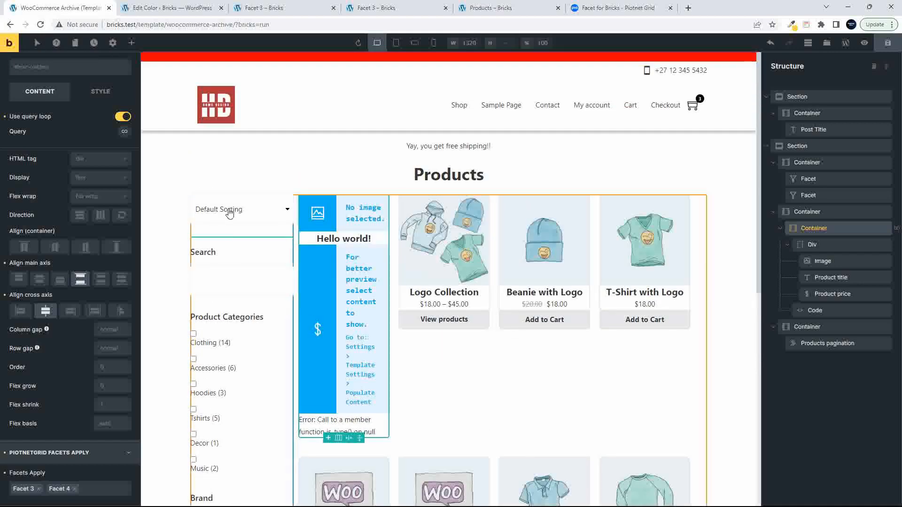
left_click(807, 183)
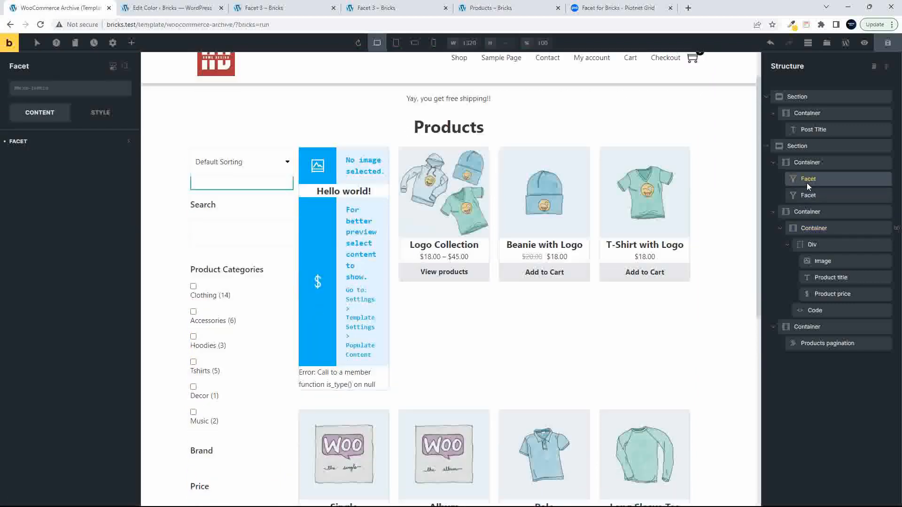
left_click(813, 229)
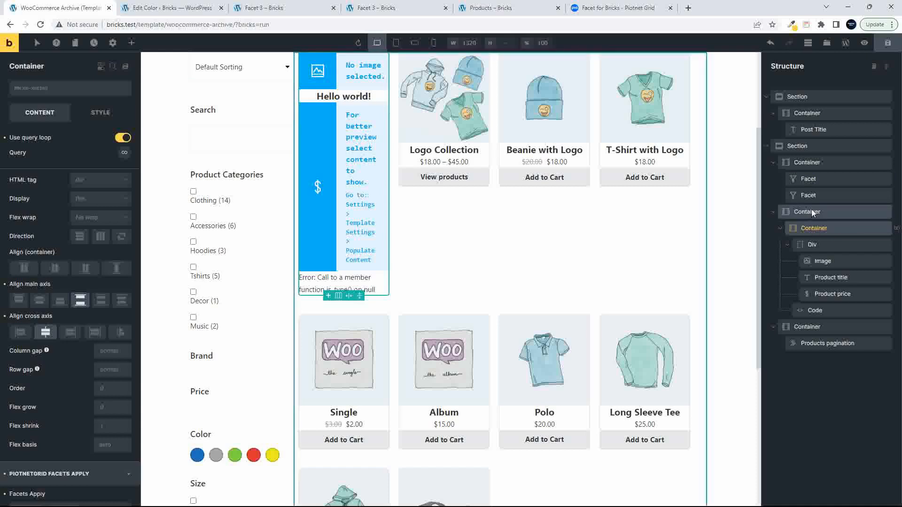
left_click(811, 210)
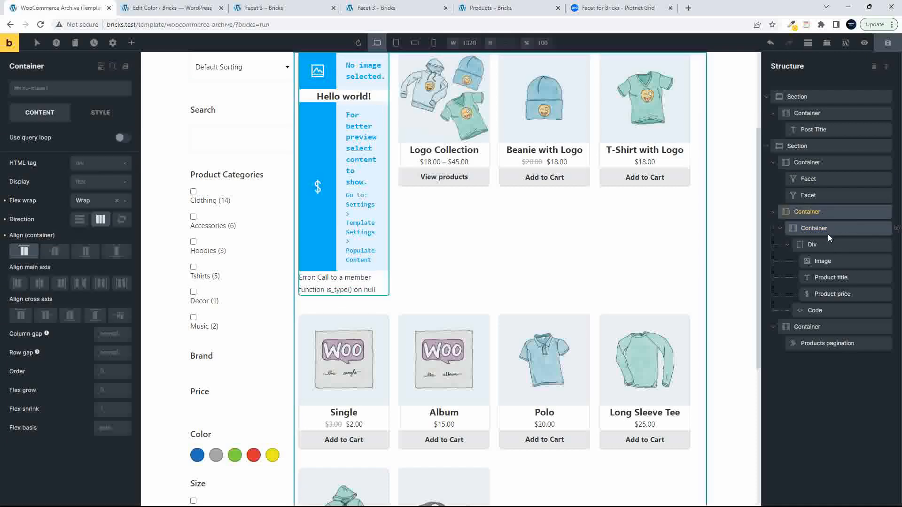
left_click_drag(793, 182, 822, 216)
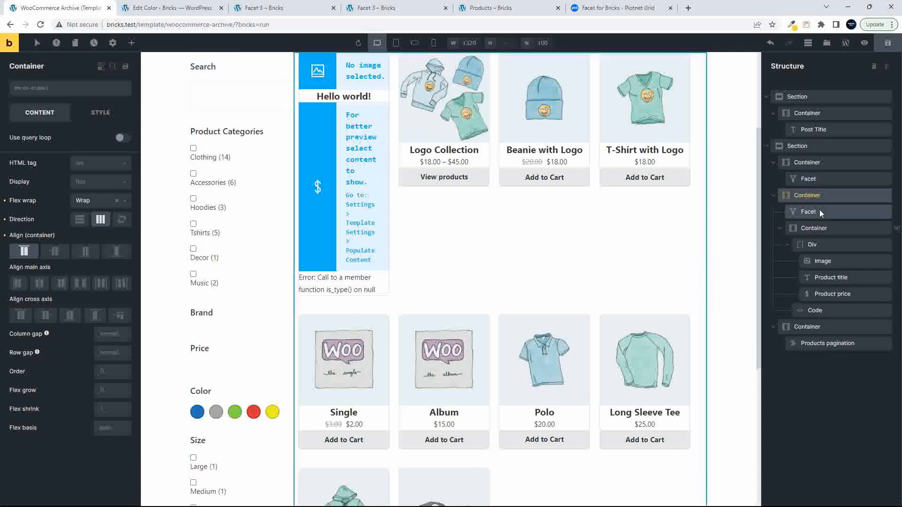
left_click(820, 209)
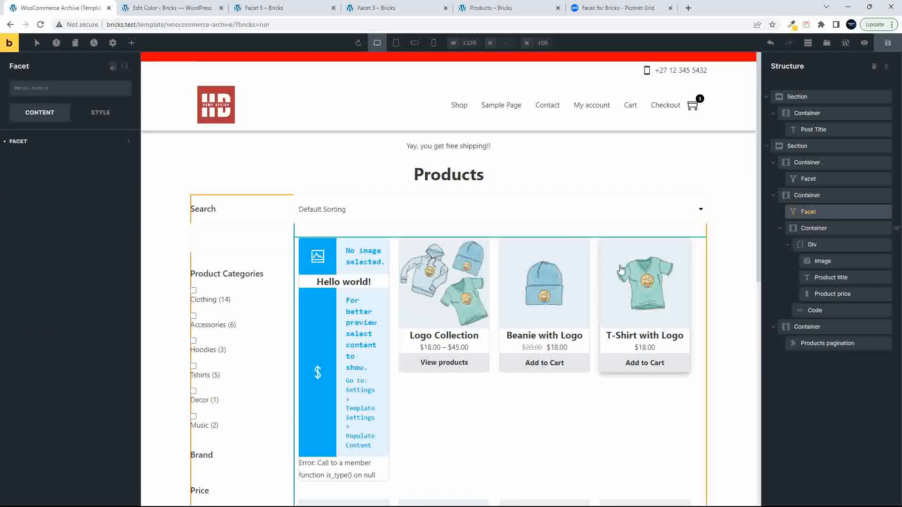
left_click(888, 44)
Reload the Products page and test the relocated sorting facet with Sort by Oldest
left_click(491, 8)
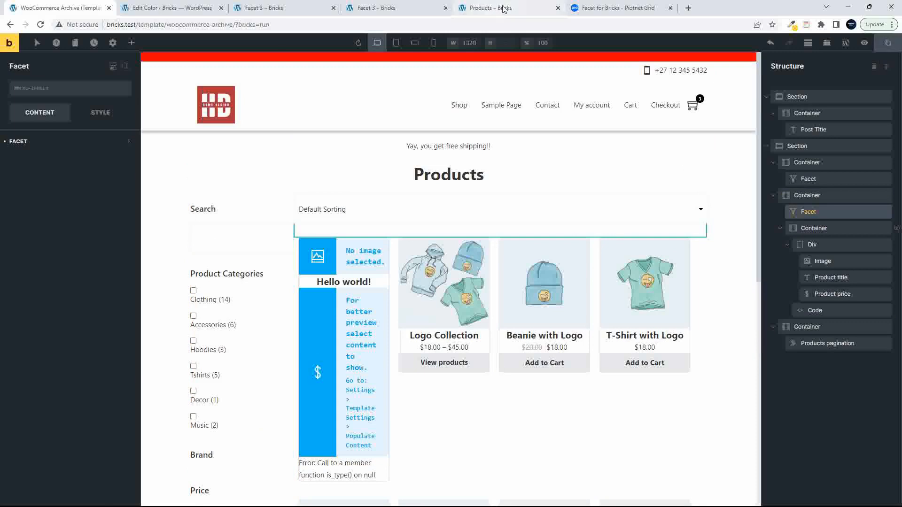
left_click(43, 25)
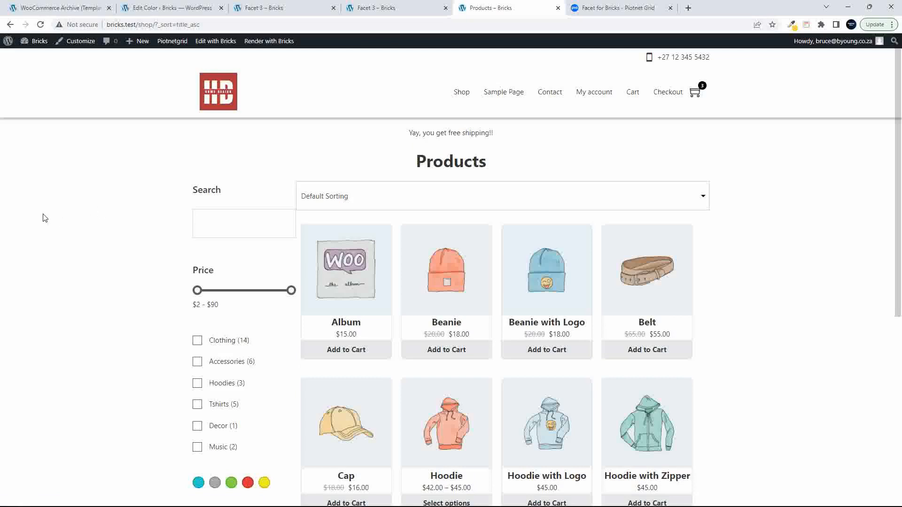
left_click(534, 199)
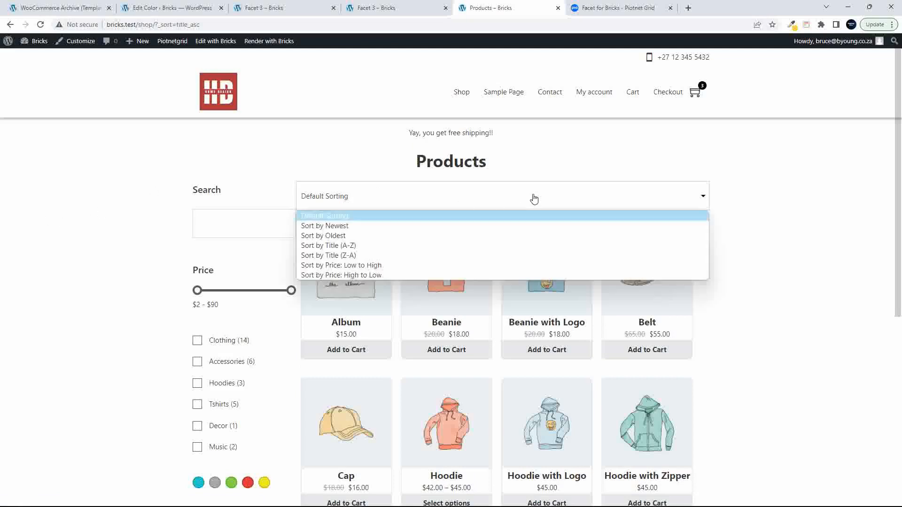
left_click(528, 237)
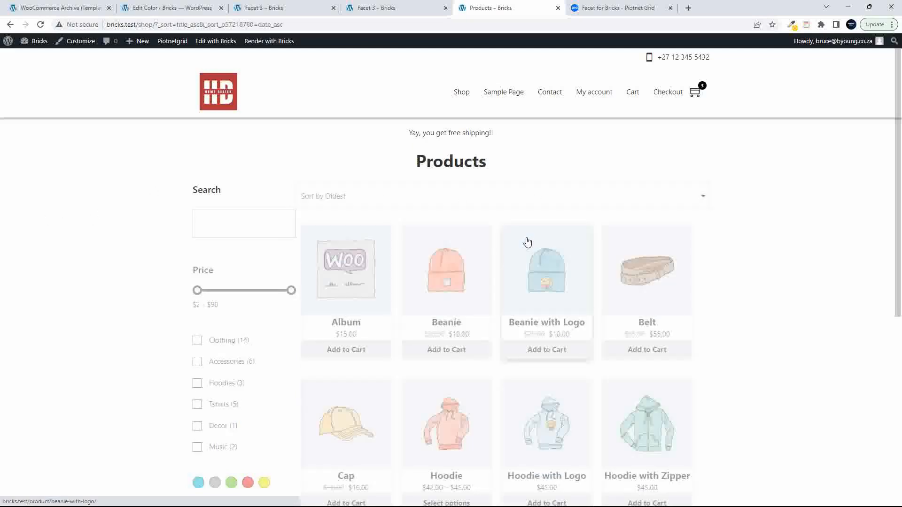
scroll(538, 241, "down", 1)
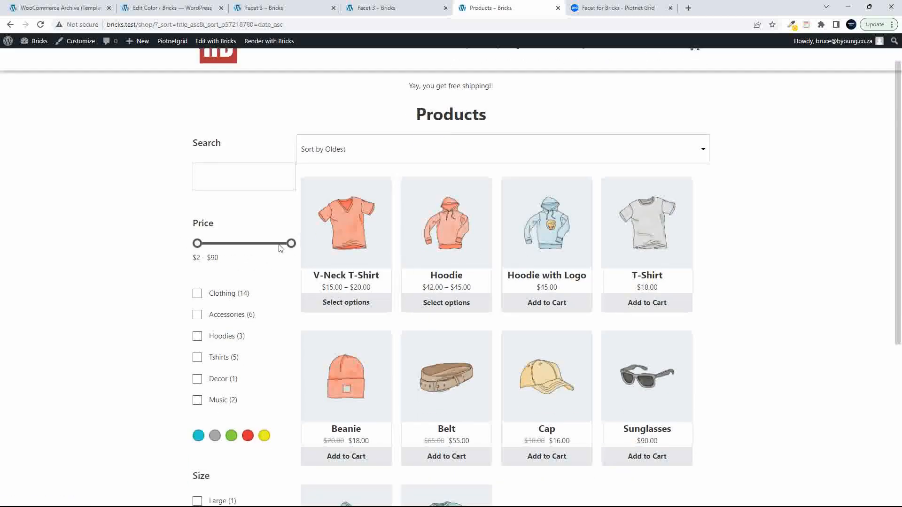
Test the Price slider by limiting the range to $2 - $12, and clear that price filter
left_click_drag(291, 245, 209, 247)
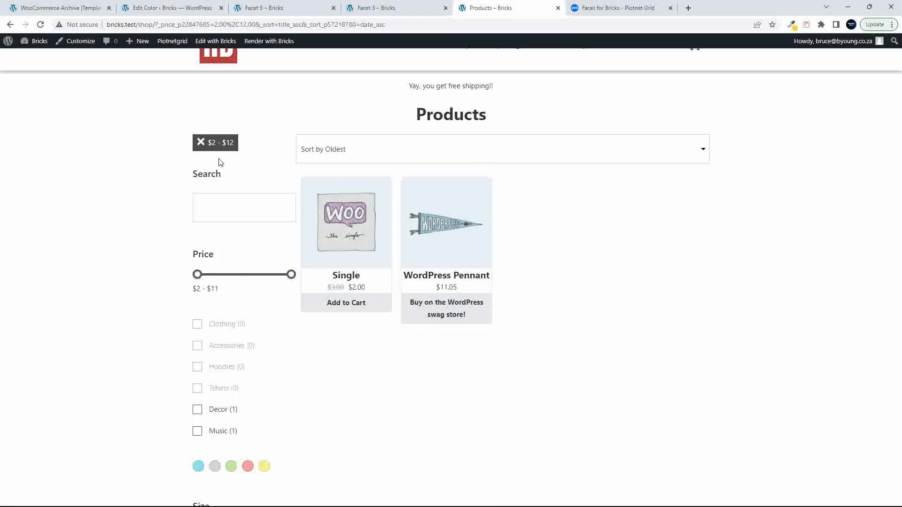
left_click(201, 143)
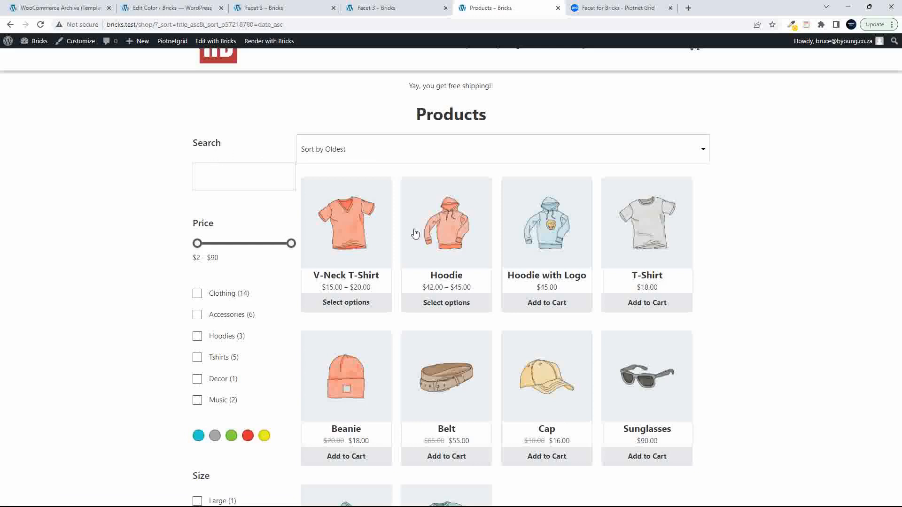
scroll(452, 316, "down", 5)
scroll(452, 317, "up", 3)
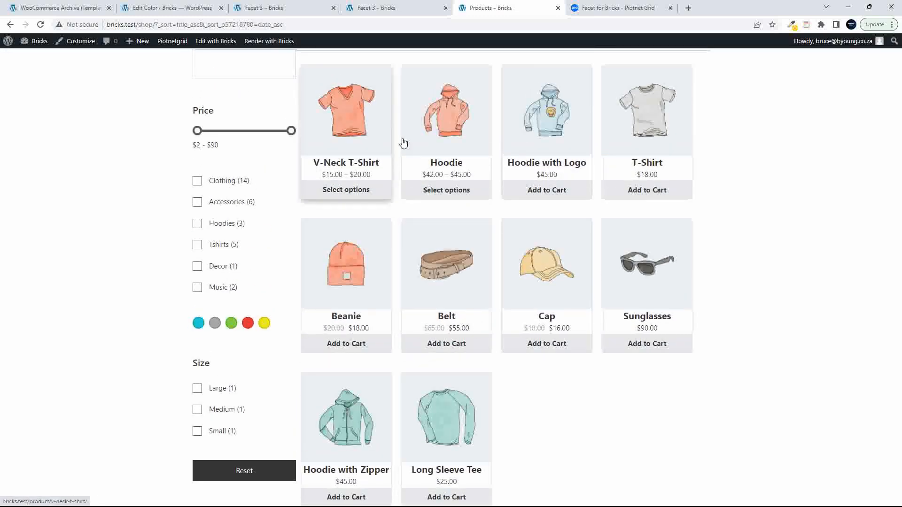
scroll(455, 324, "up", 3)
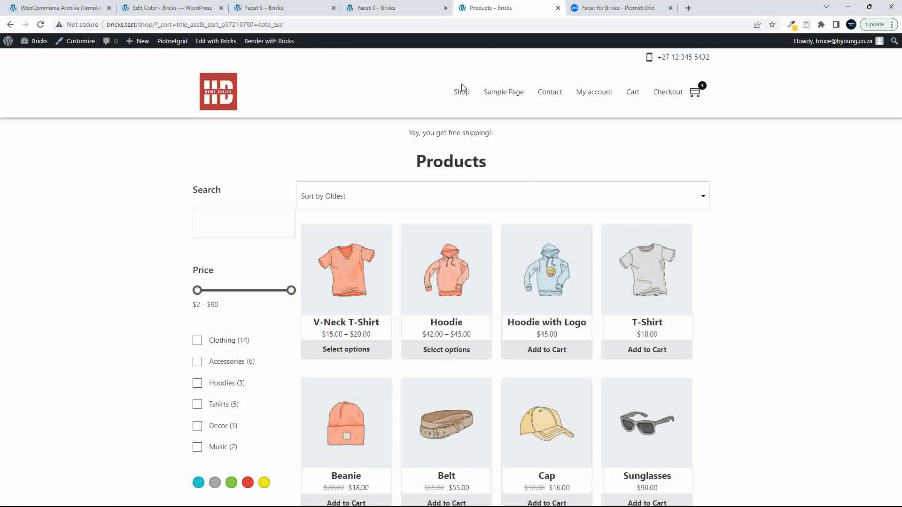
Open the Music and Clothing category pages from the Shop menu and examine which facets each one offers
mouse_move(461, 93)
left_click(469, 113)
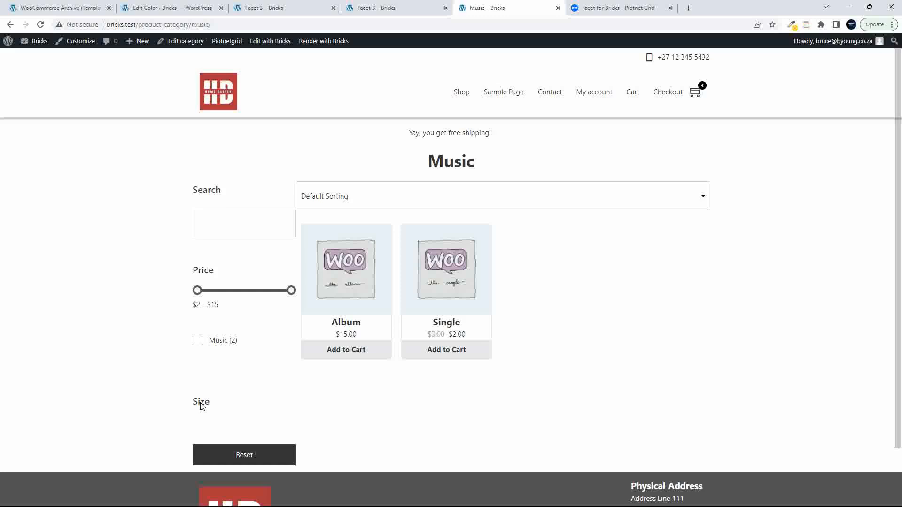
mouse_move(462, 92)
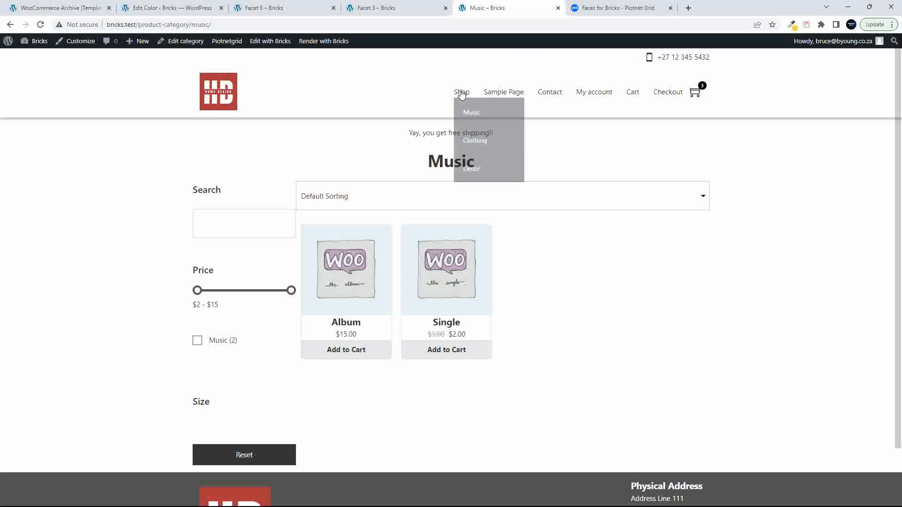
left_click(475, 139)
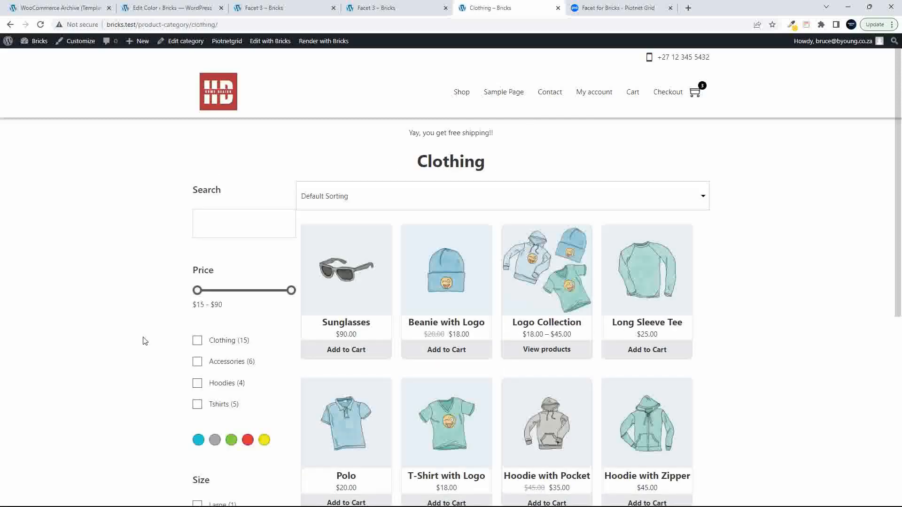
scroll(142, 342, "down", 6)
scroll(143, 342, "up", 3)
scroll(144, 342, "up", 3)
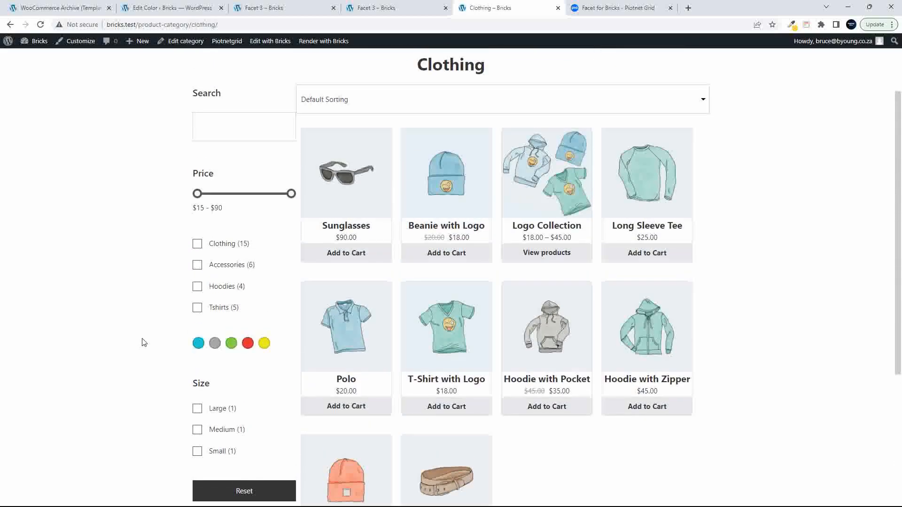
scroll(151, 349, "down", 4)
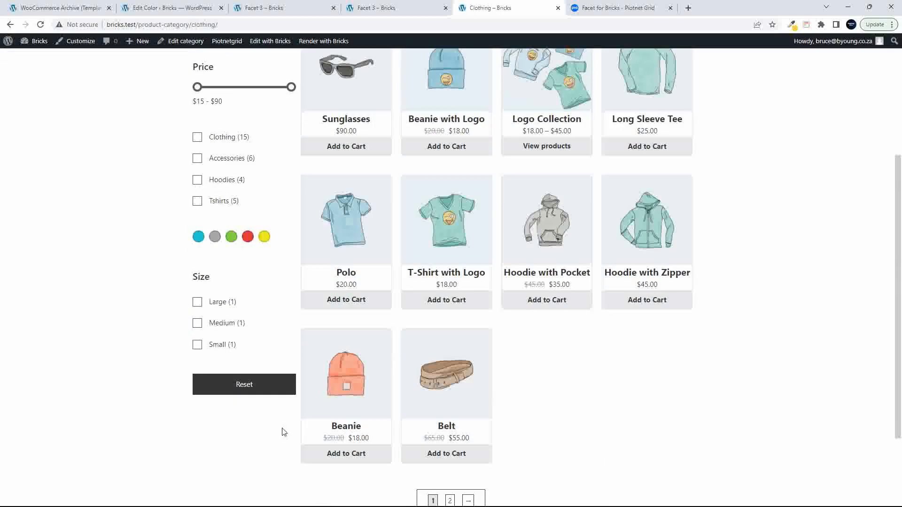
Hide the facet label of the Size facet in the Facet 3 editor and save Facet 3
left_click(274, 9)
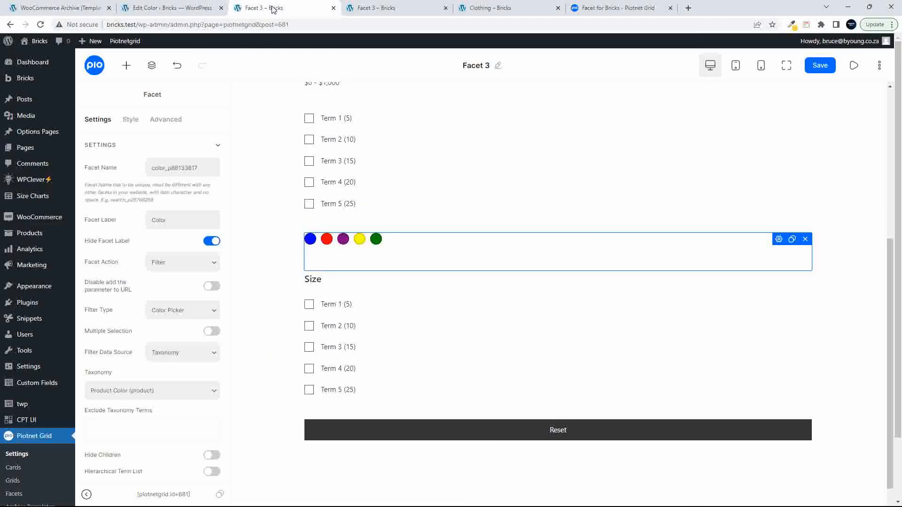
left_click(397, 328)
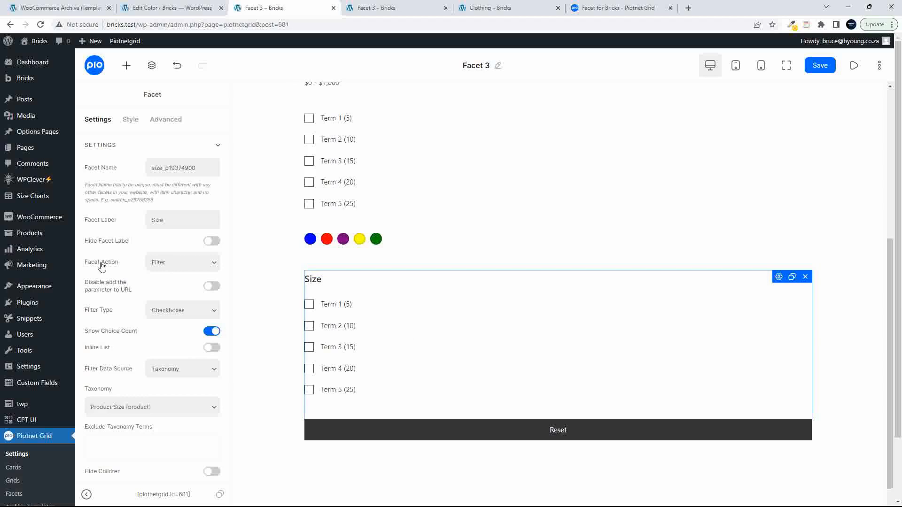
left_click(211, 241)
left_click(814, 77)
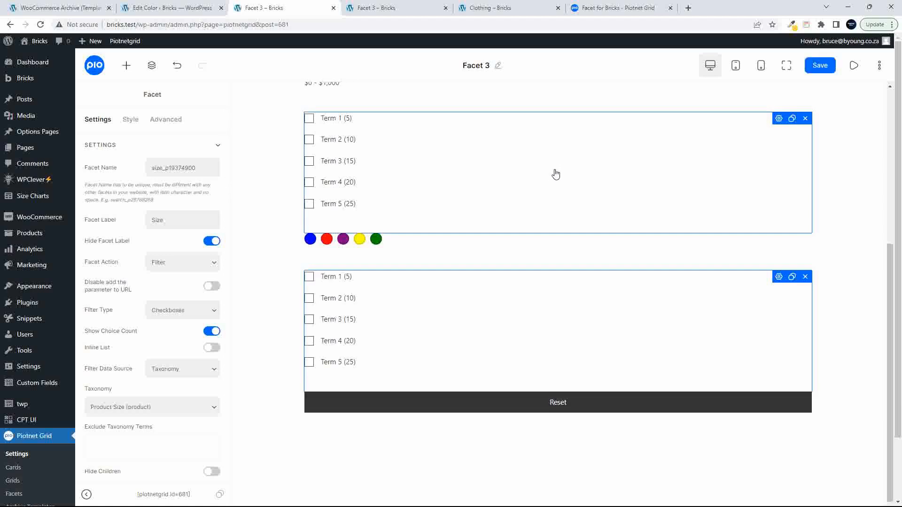
Reload the Clothing category page and open the Music category to check the sidebar facets without the Size label
left_click(503, 10)
left_click(41, 24)
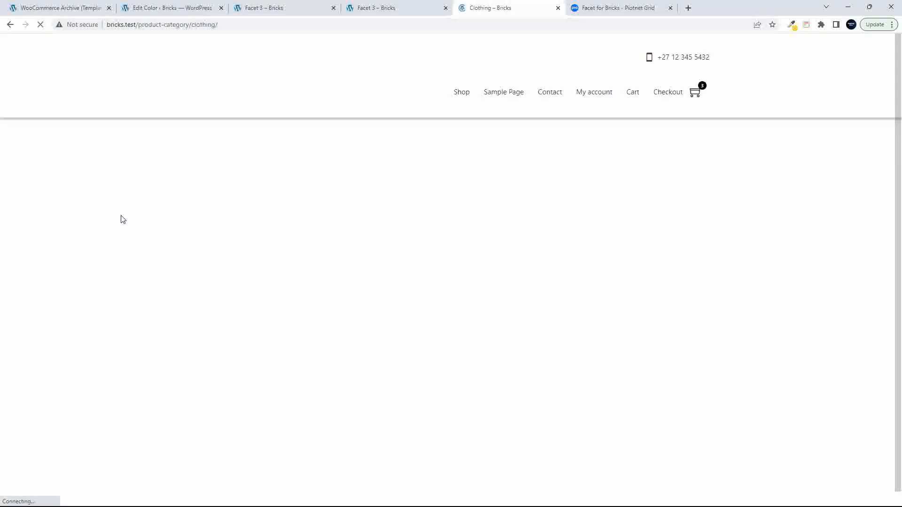
scroll(156, 255, "up", 5)
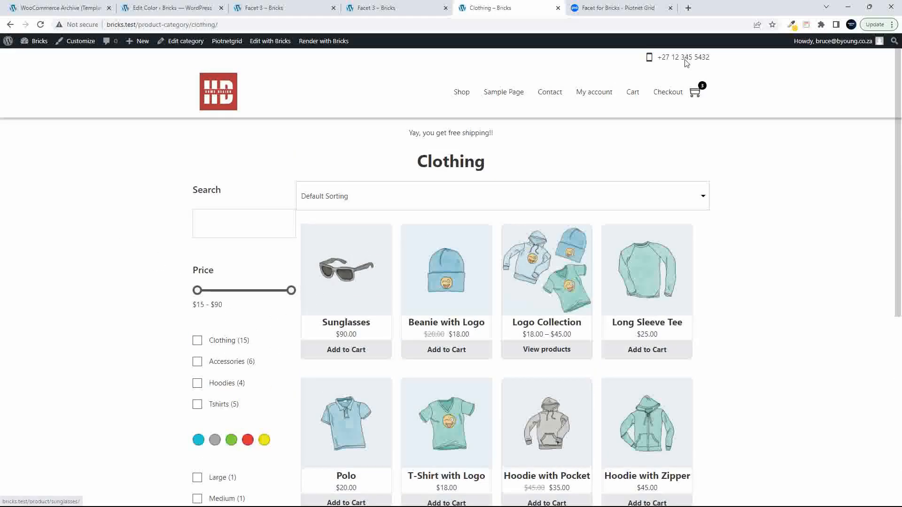
mouse_move(465, 97)
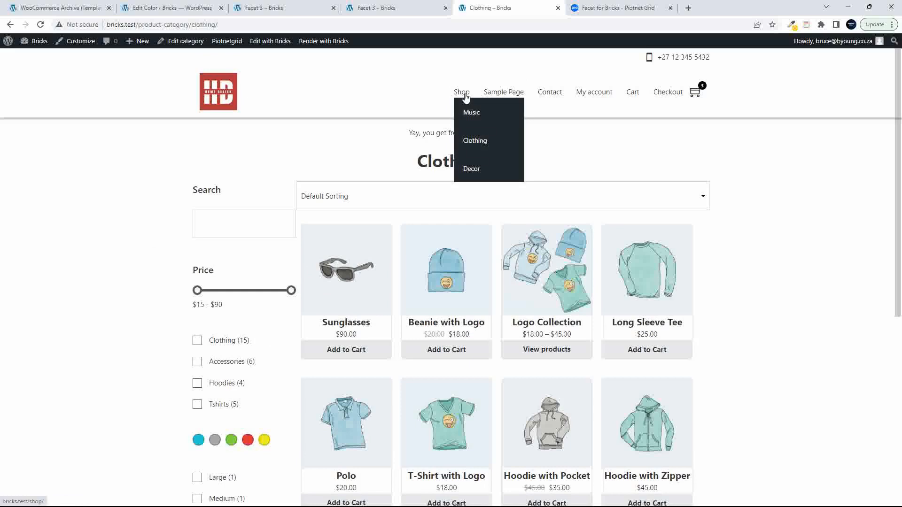
left_click(474, 119)
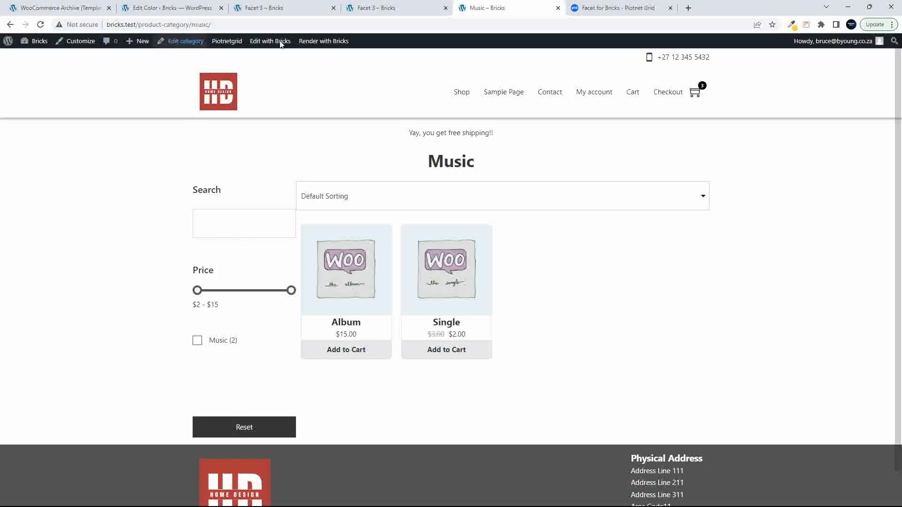
Open the main Shop page, filter the products by the Tshirts category, and reset all facets
left_click(460, 93)
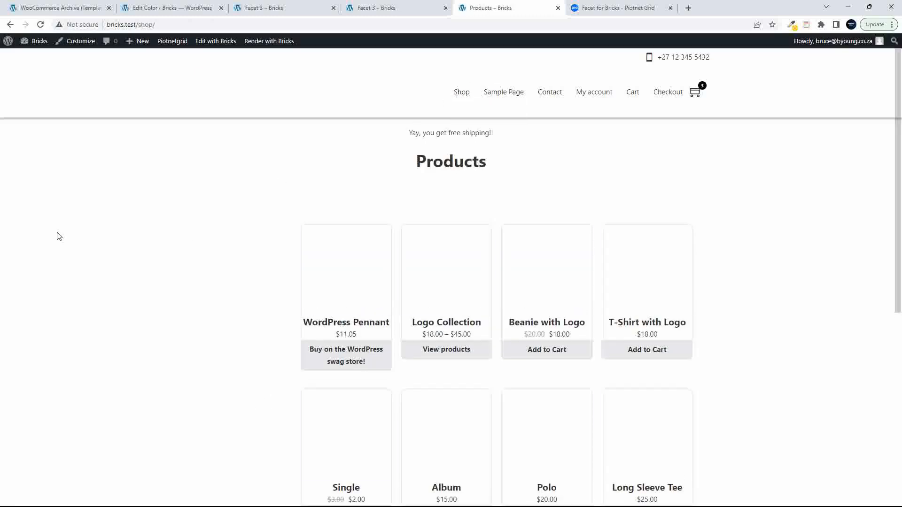
scroll(135, 213, "down", 5)
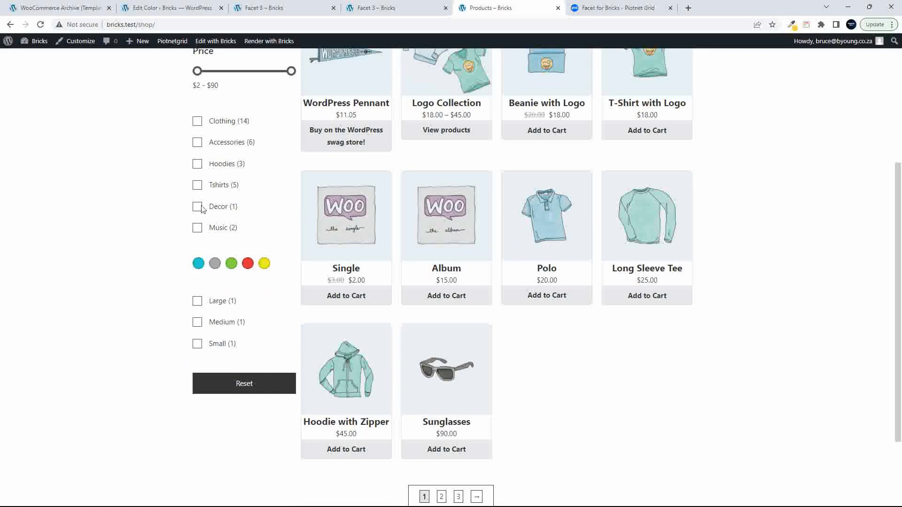
left_click(198, 186)
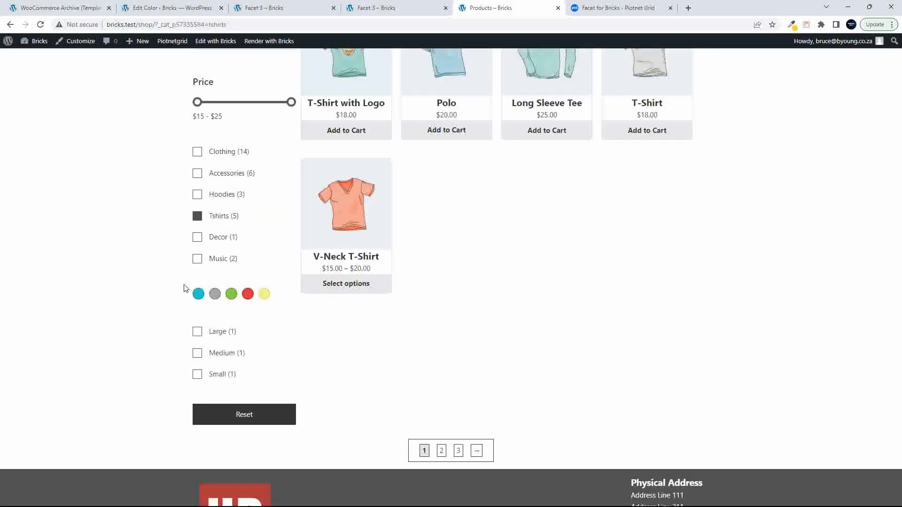
left_click(244, 414)
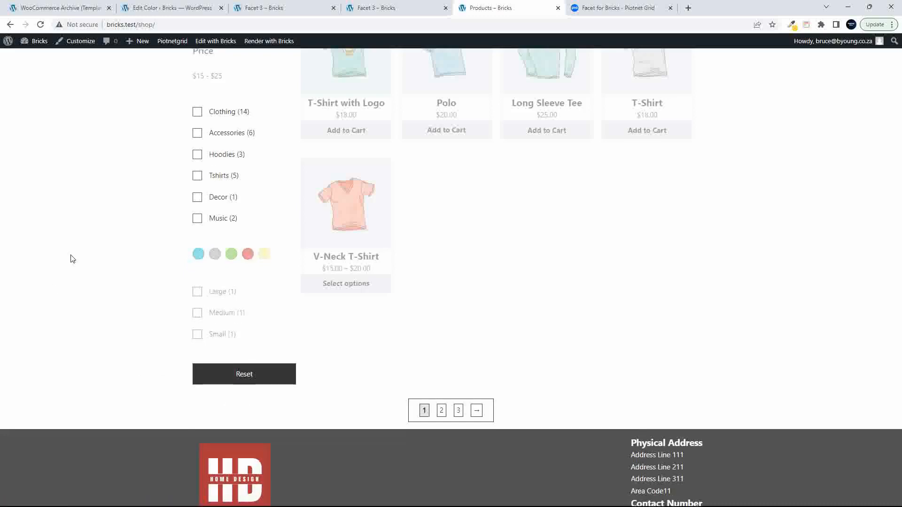
scroll(74, 259, "up", 5)
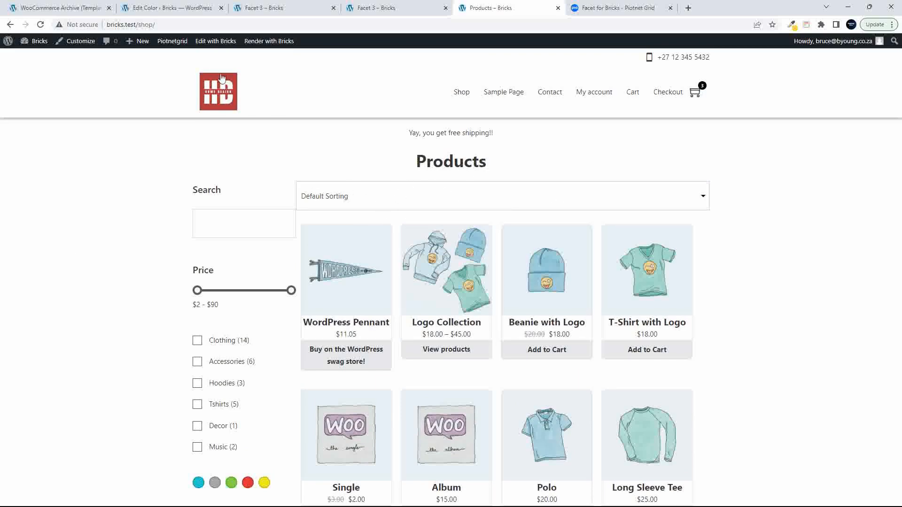
Close the duplicate Facet 3 editor tab and return to the WordPress admin page
left_click(265, 5)
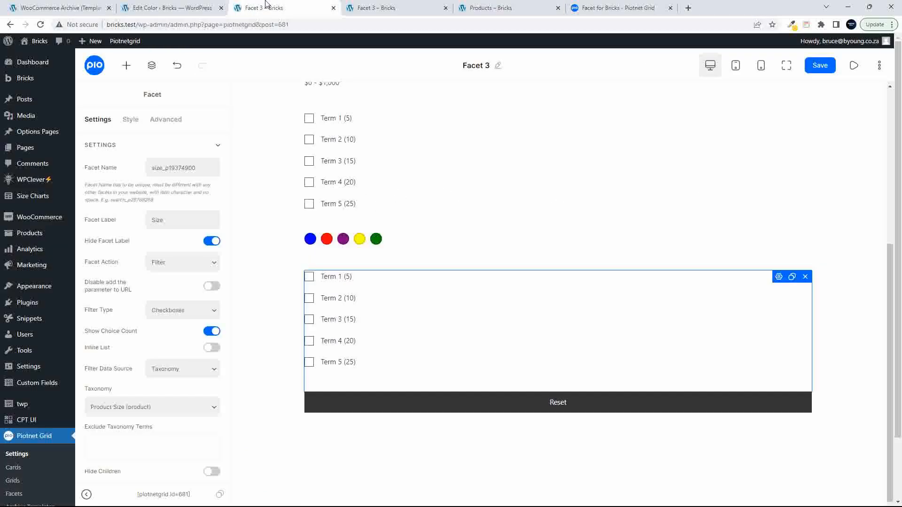
left_click(386, 8)
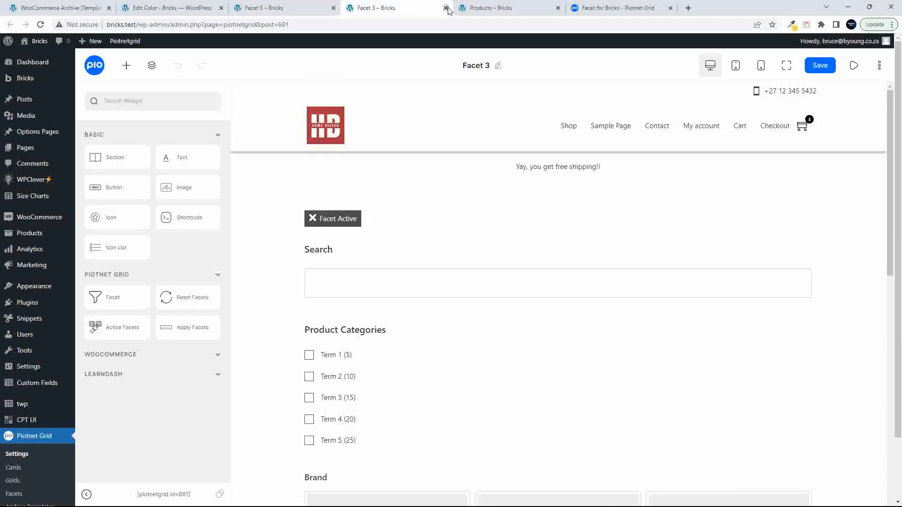
left_click(445, 8)
left_click(181, 7)
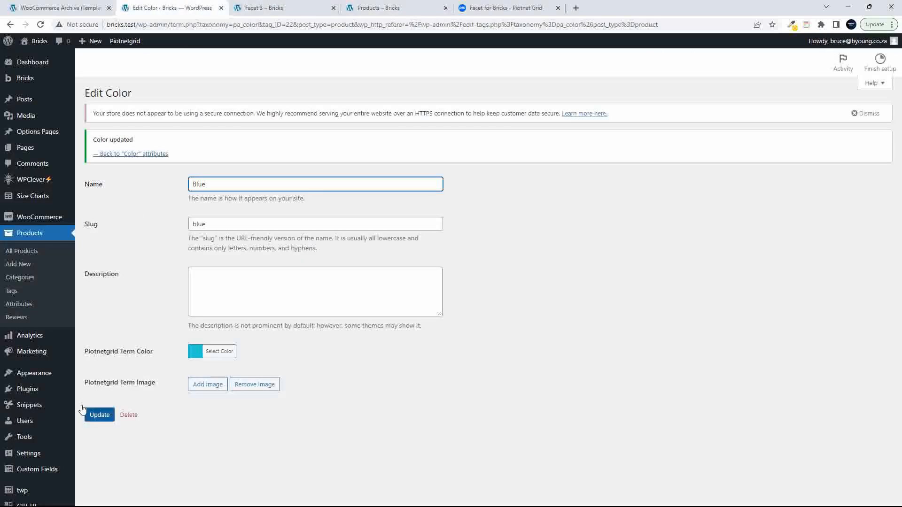
scroll(51, 413, "down", 1)
mouse_move(30, 438)
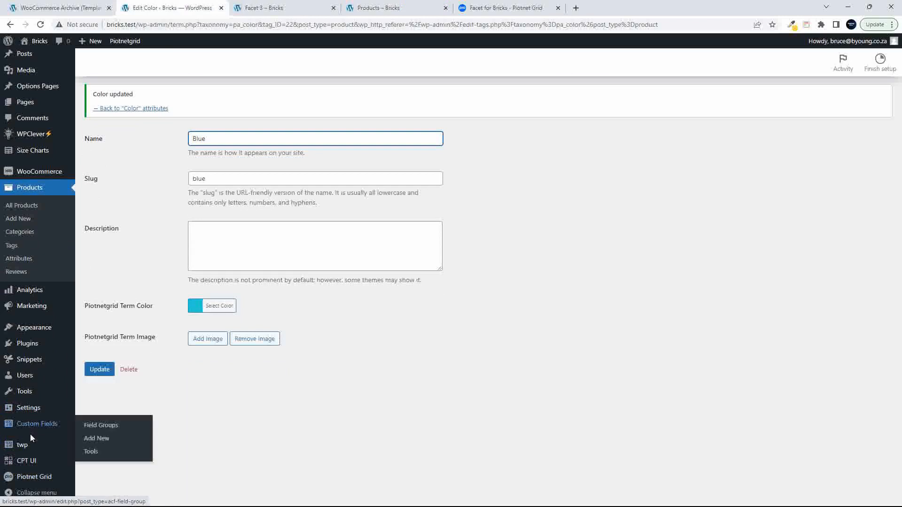
Examine the settings of the Search and product categories facets in the Facet 3 editor
left_click(289, 9)
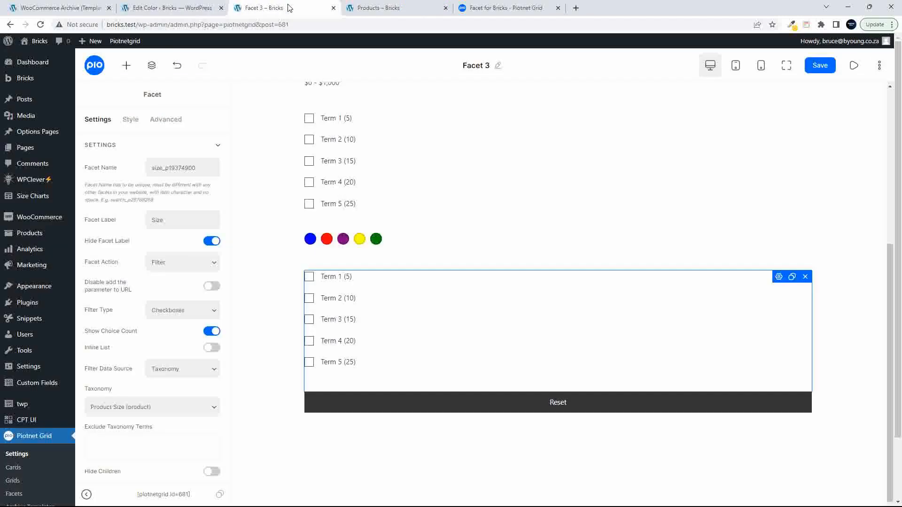
scroll(313, 256, "up", 4)
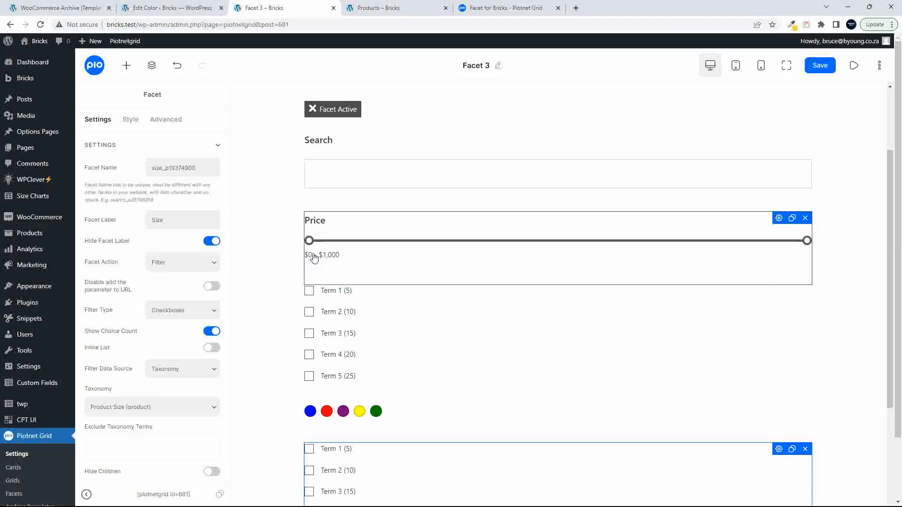
left_click(366, 165)
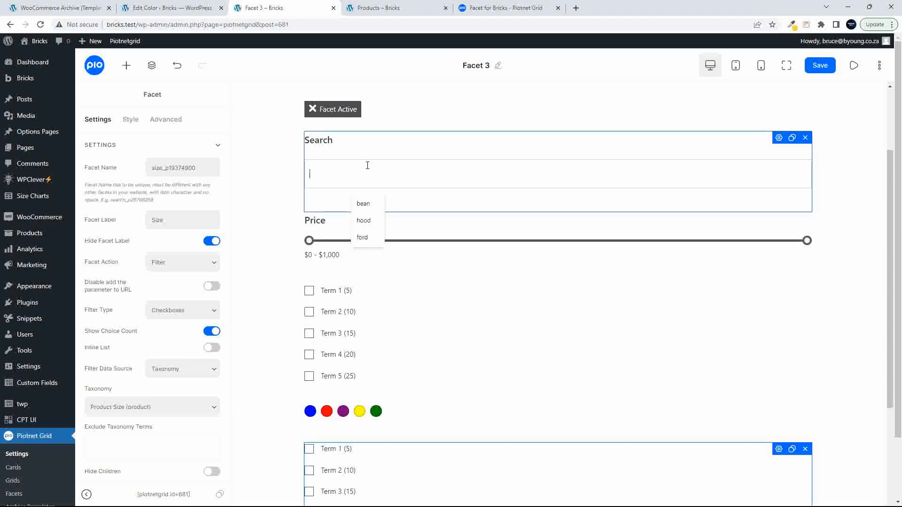
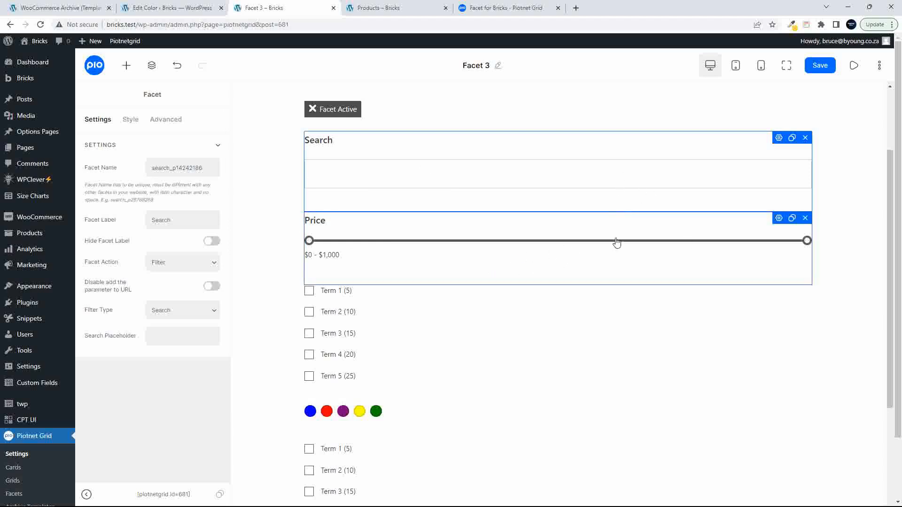
left_click(543, 328)
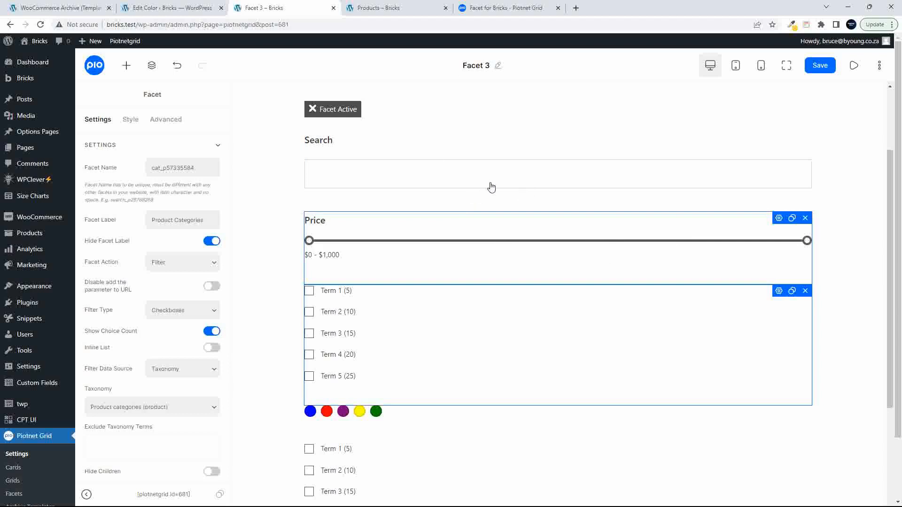
left_click(482, 149)
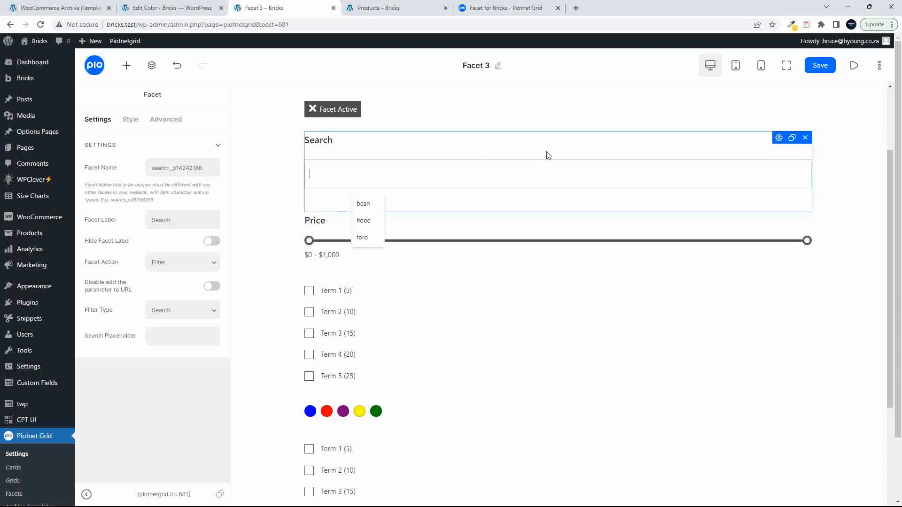
left_click(778, 141)
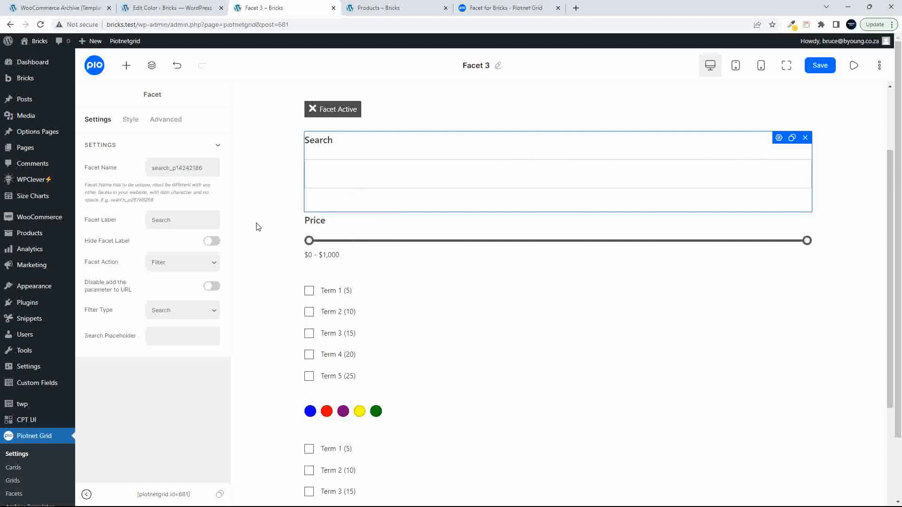
Open Facet 4 from the Piotnet Grid facets list for editing with Piotnet Grid
scroll(64, 446, "down", 2)
left_click(164, 5)
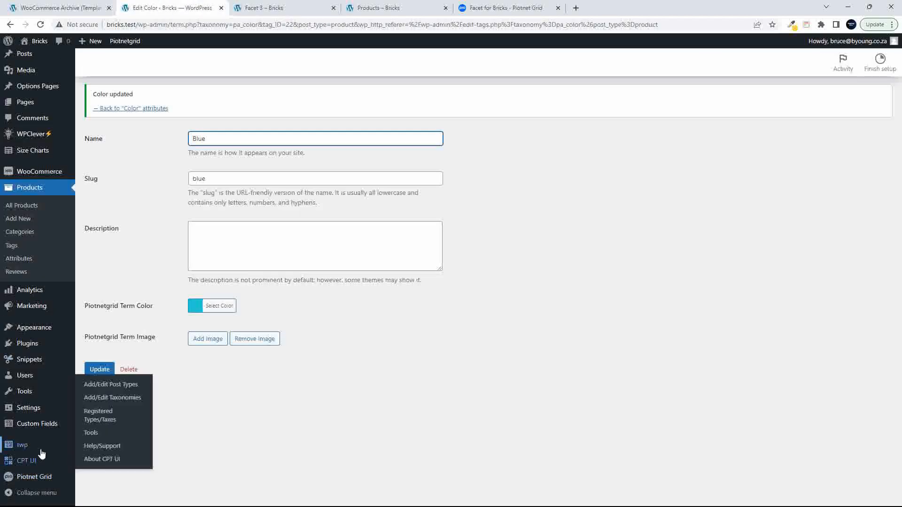
mouse_move(38, 477)
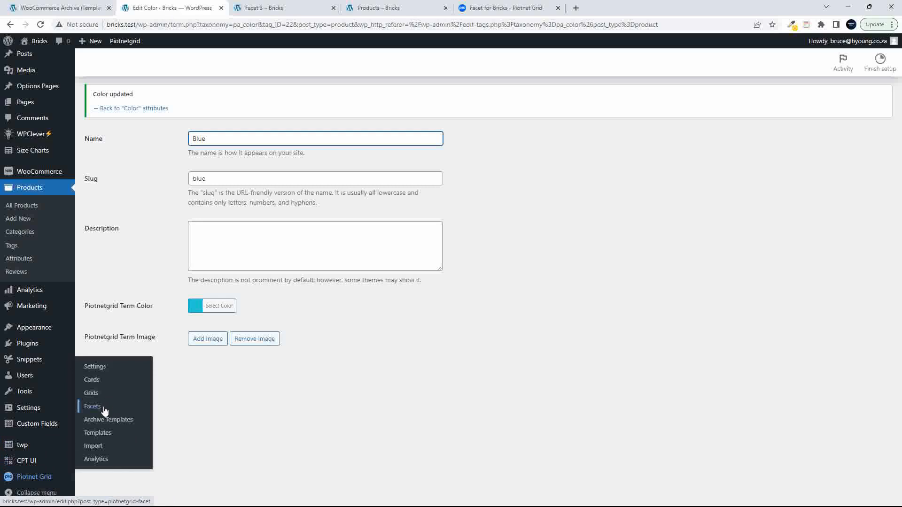
left_click(104, 410)
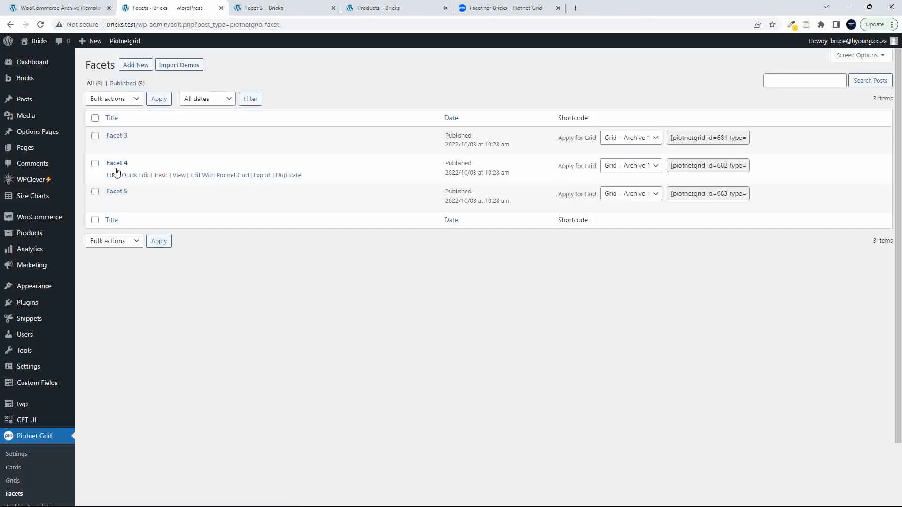
left_click(219, 175)
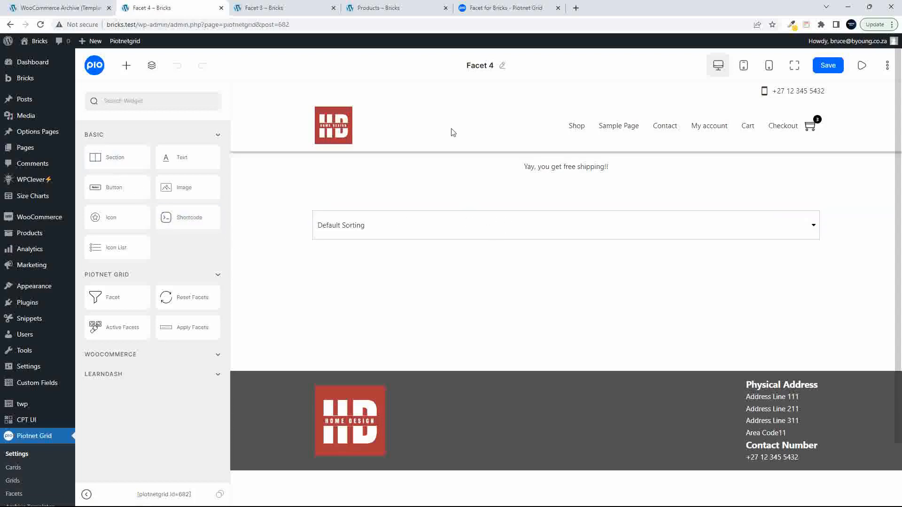
Change the title of Facet 4 to "Filter" and save it
left_click(502, 66)
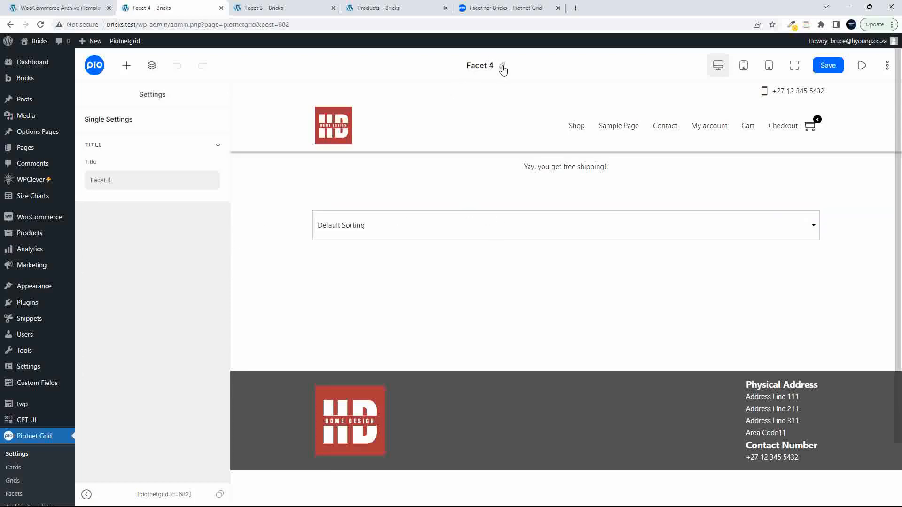
left_click_drag(121, 182, 69, 182)
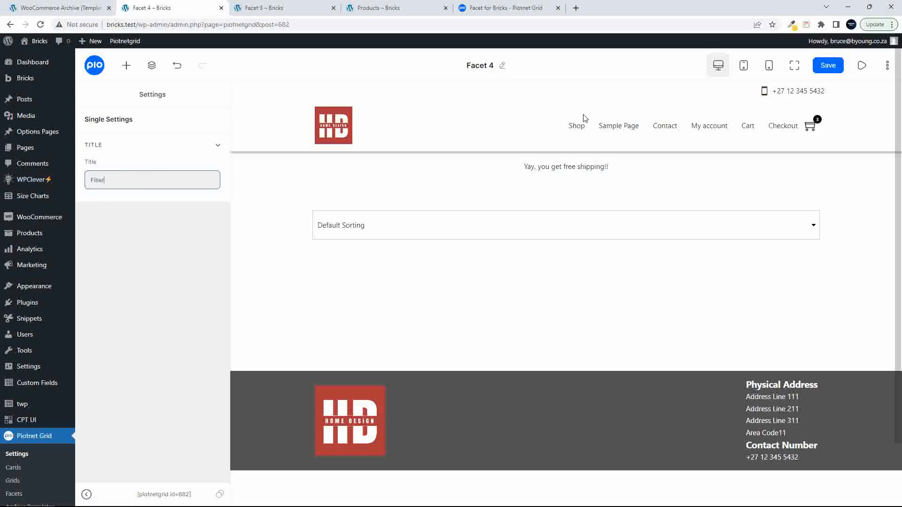
left_click(465, 216)
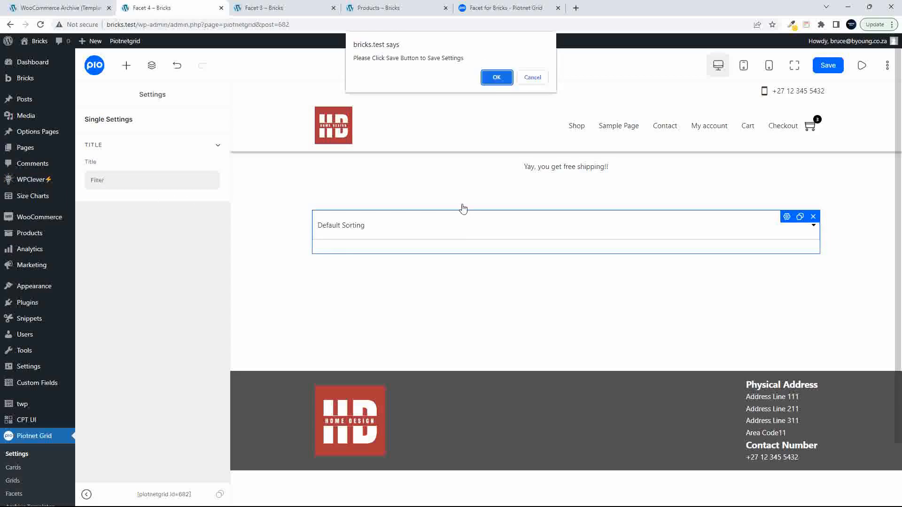
left_click(532, 77)
left_click(834, 69)
Select the Default Sorting facet and examine its sort options, style settings and advanced settings
left_click(667, 221)
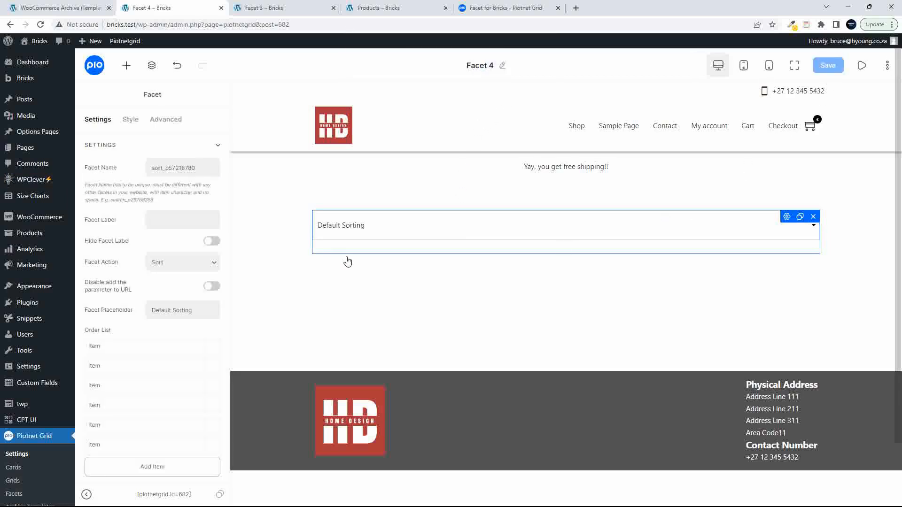
left_click(413, 235)
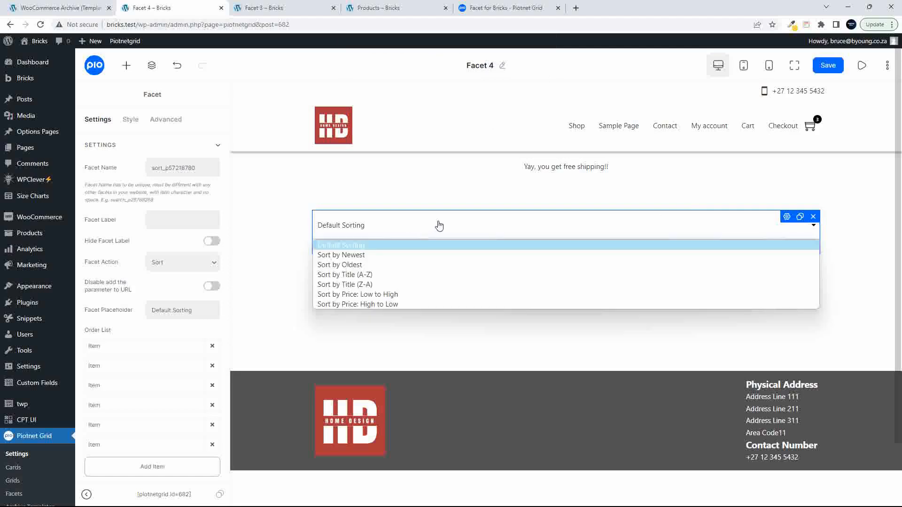
left_click(425, 224)
left_click(131, 120)
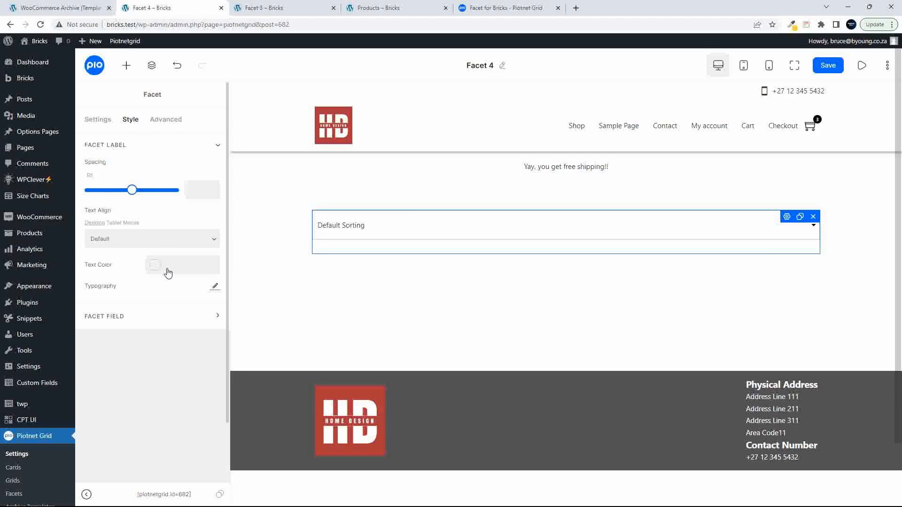
left_click(173, 122)
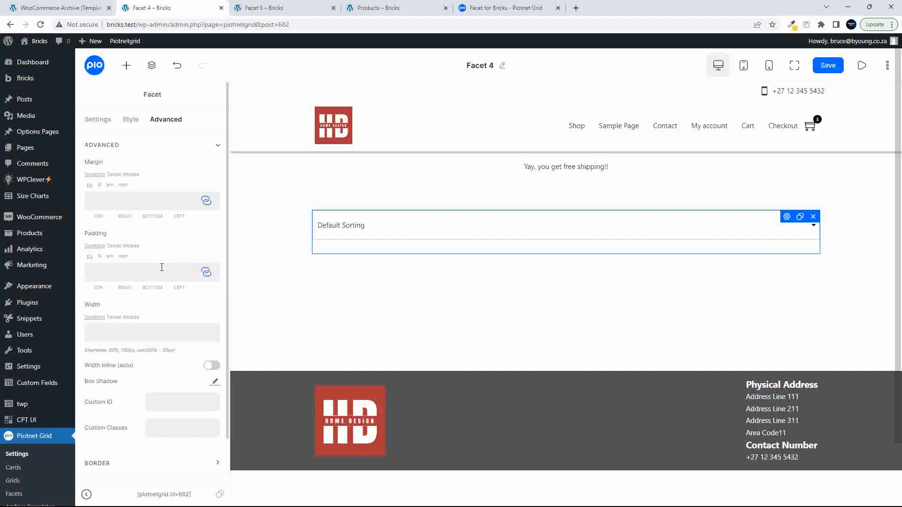
left_click(131, 120)
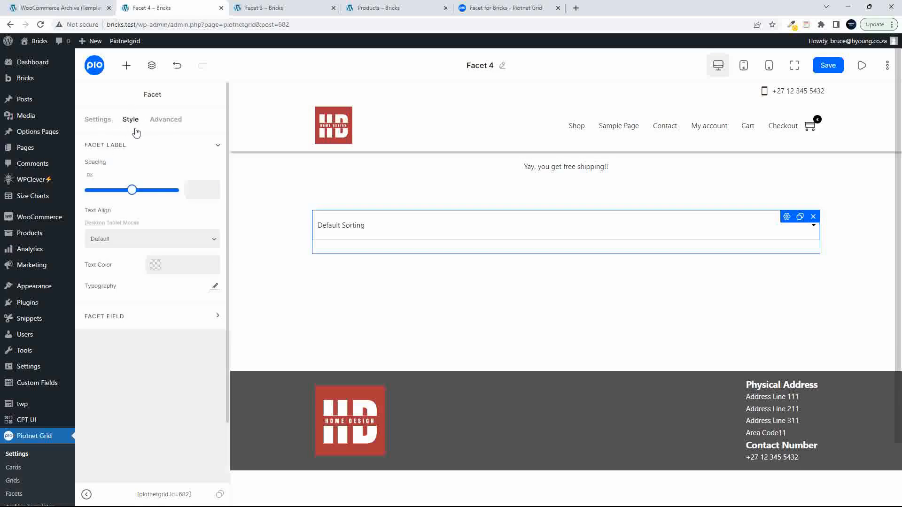
mouse_move(133, 192)
left_mouse_down()
mouse_move(112, 195)
mouse_move(140, 190)
left_mouse_up()
double_click(192, 190)
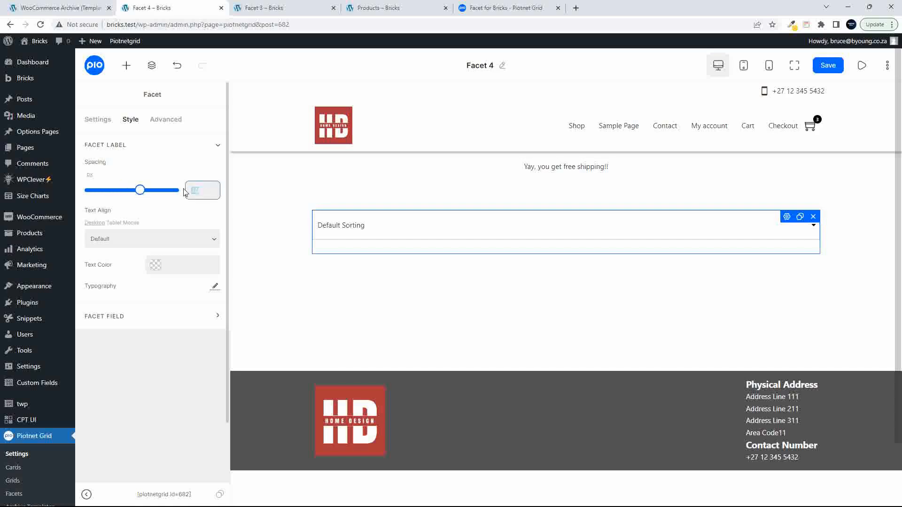
key("BackSpace")
Set the Input Max Width of the sorting facet's field to 285 px and save the facet
left_click(161, 322)
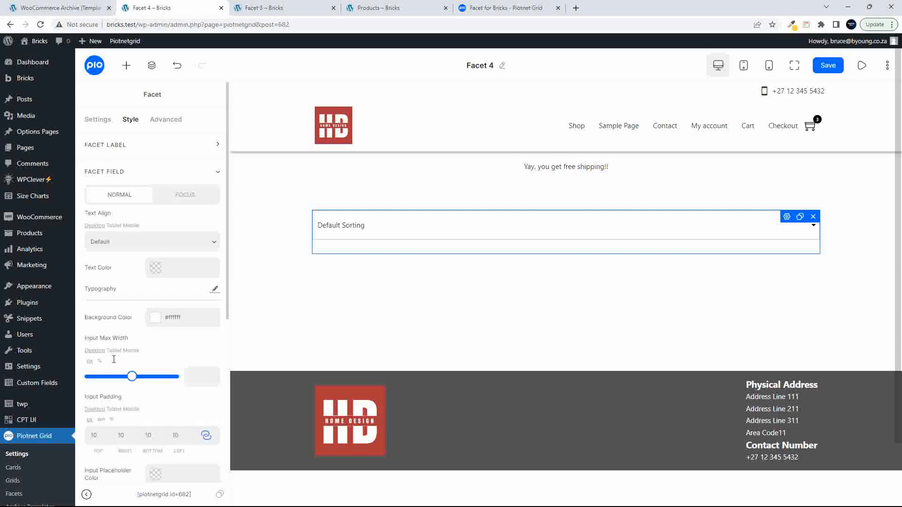
scroll(113, 360, "down", 1)
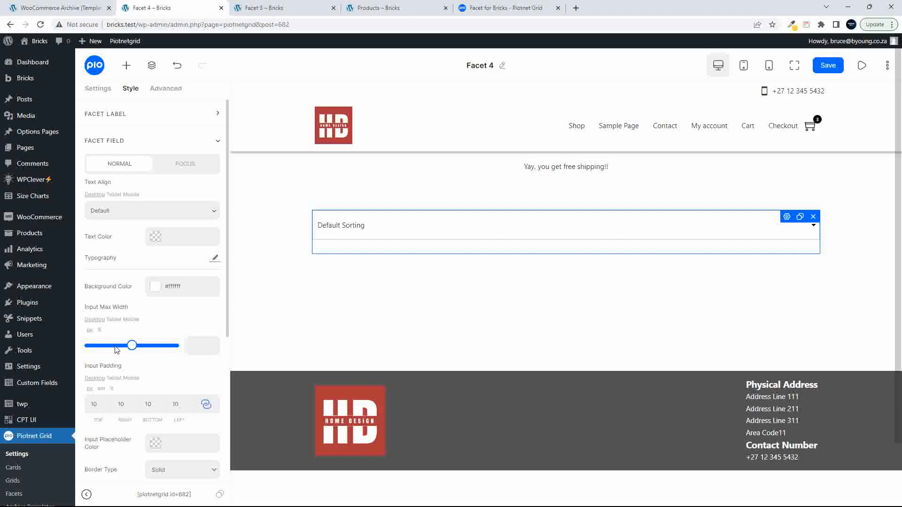
left_click_drag(116, 350, 107, 346)
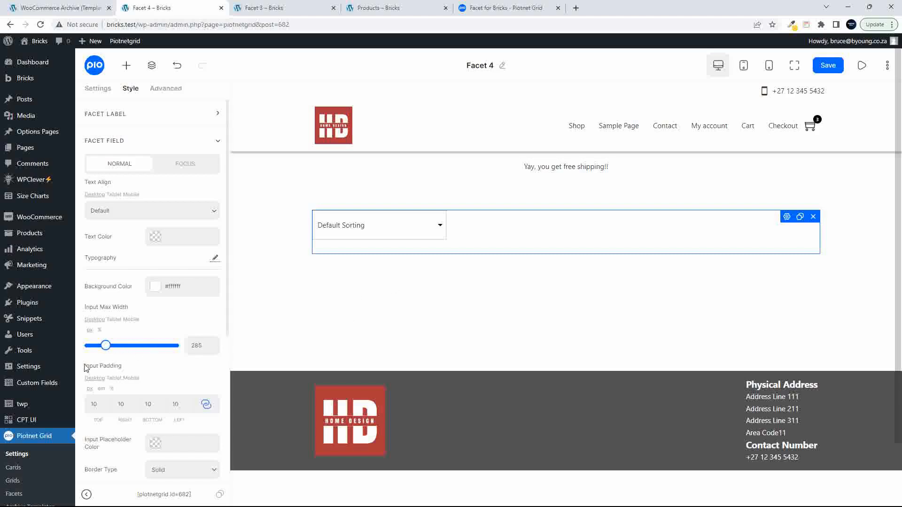
Reload the shop page to check the width of the sorting dropdown
left_click(503, 8)
left_click(381, 9)
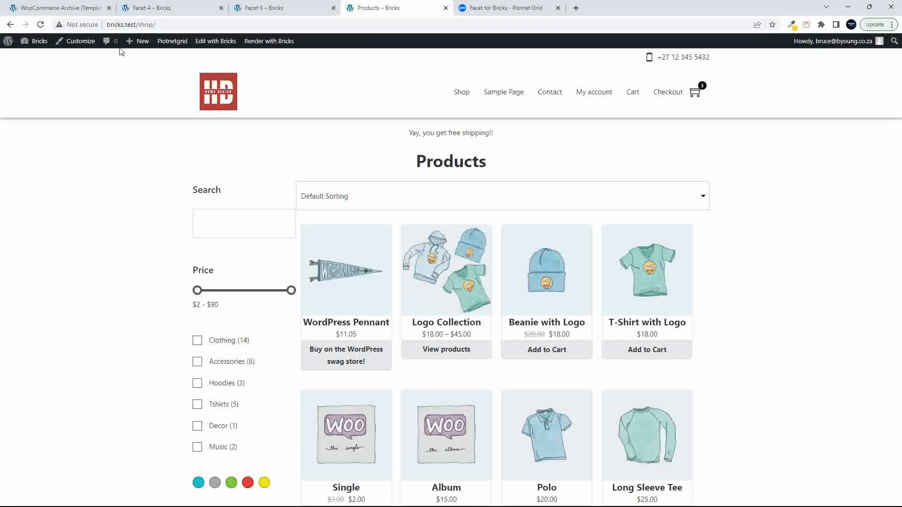
left_click(41, 25)
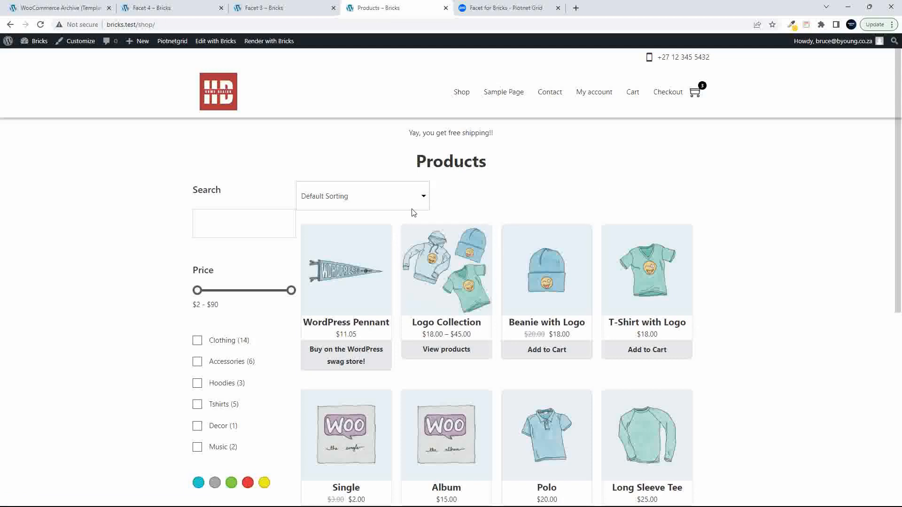
In the archive template, align the container holding the sorting facet and products to the end of its main axis, save, and check the reloaded shop page
left_click(47, 8)
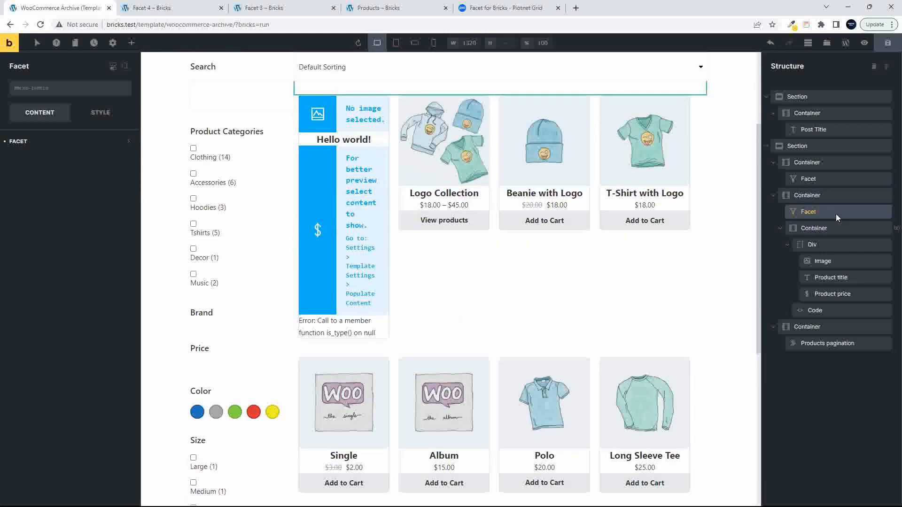
left_click(824, 194)
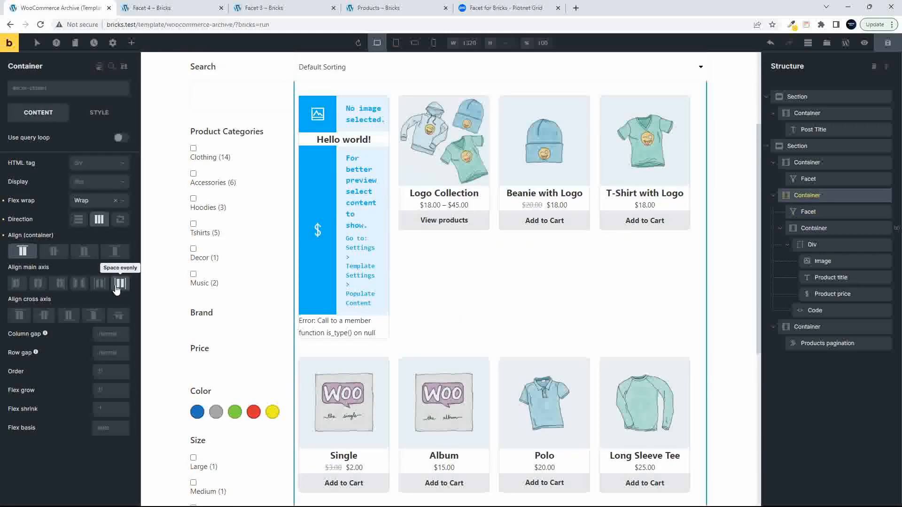
left_click(60, 284)
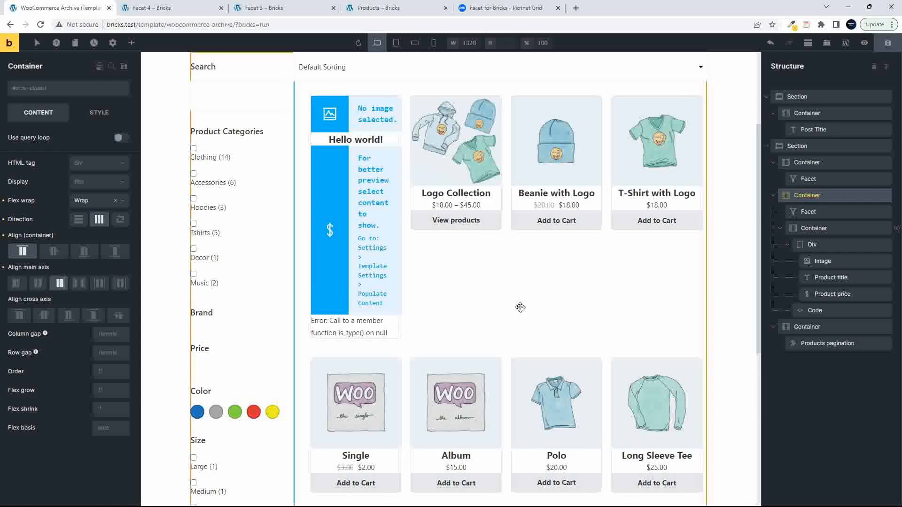
left_click(811, 229)
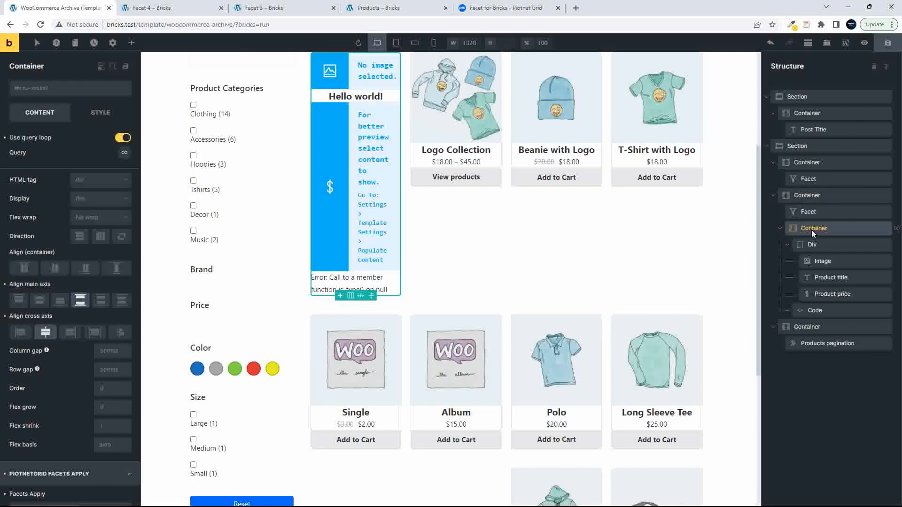
scroll(589, 226, "up", 4)
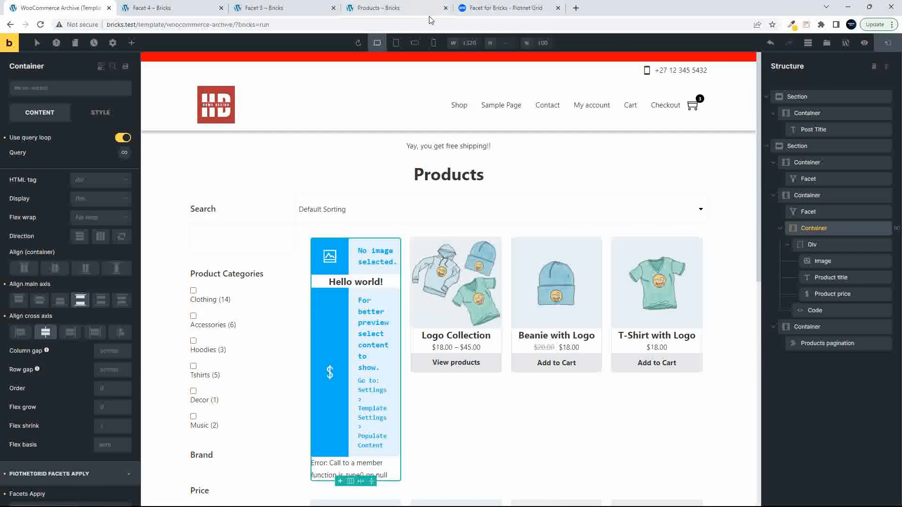
left_click(414, 8)
left_click(41, 25)
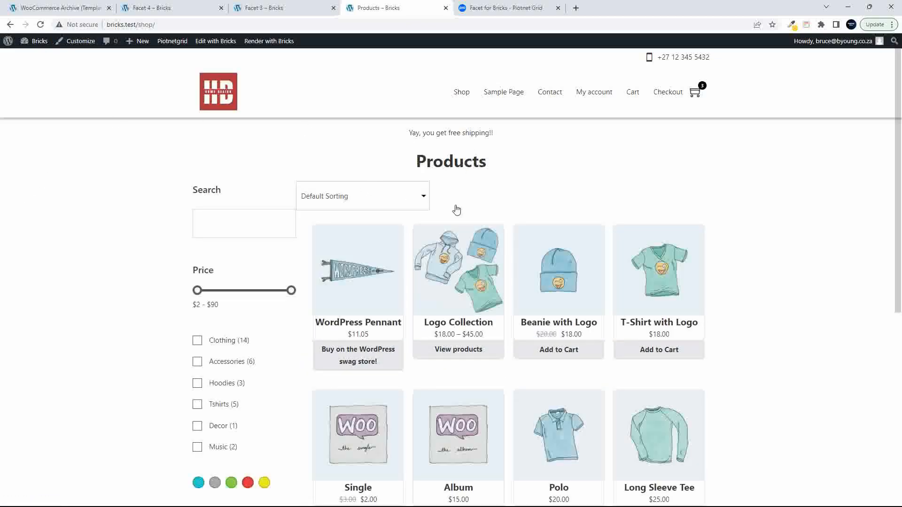
Save the WooCommerce archive template again and select the sorting Facet element above the products
left_click(69, 8)
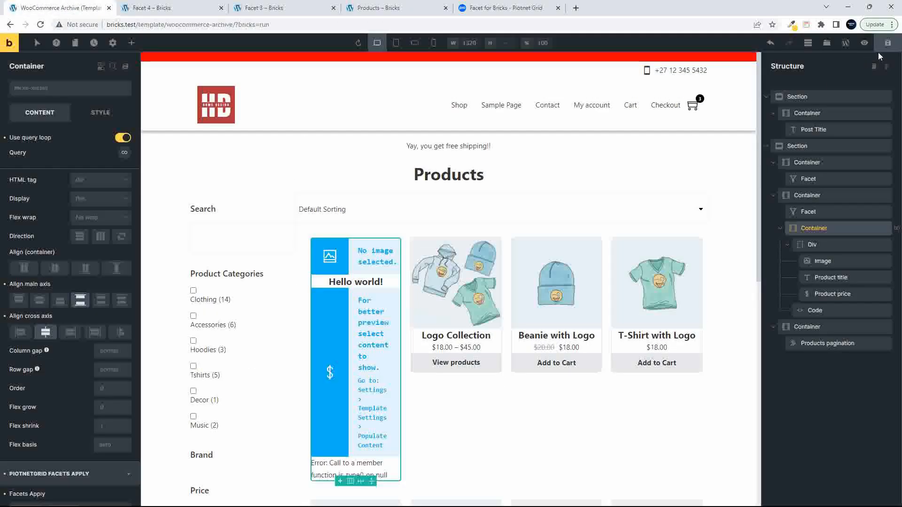
left_click(887, 44)
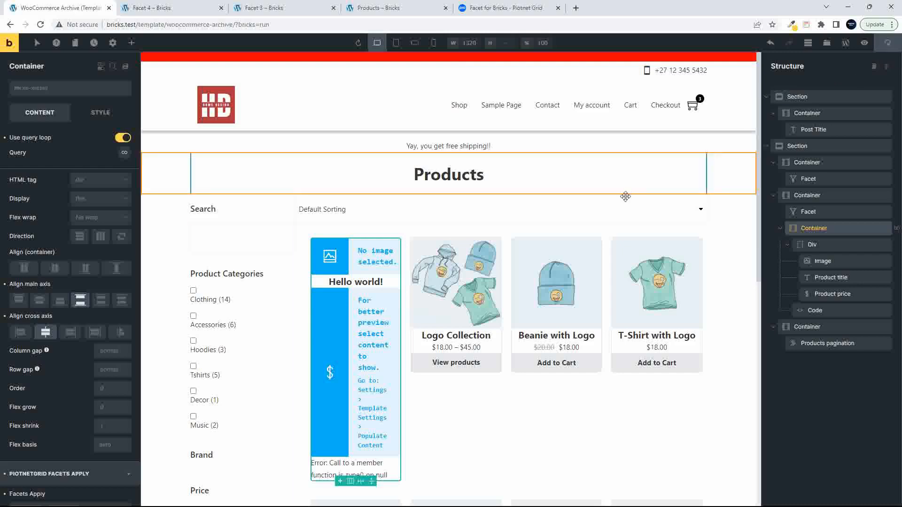
left_click(488, 215)
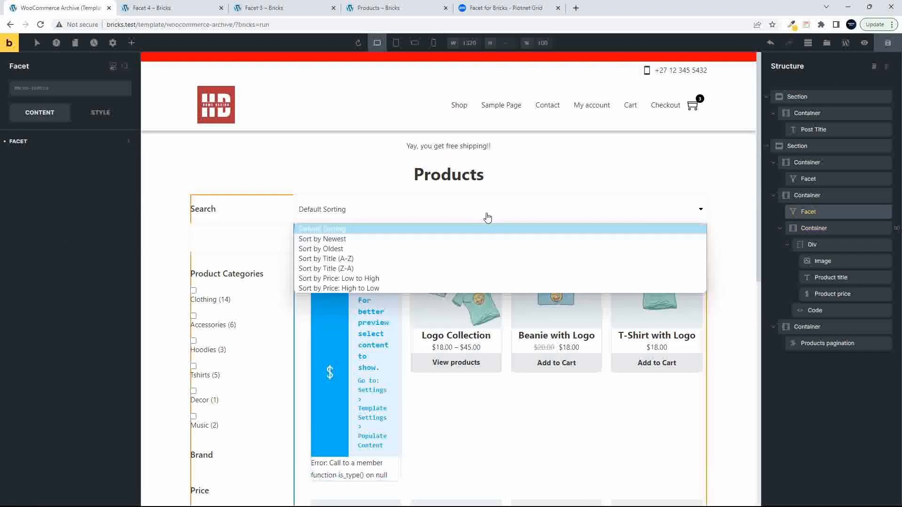
Set the width of the sorting facet above the product grid to 300
left_click(84, 157)
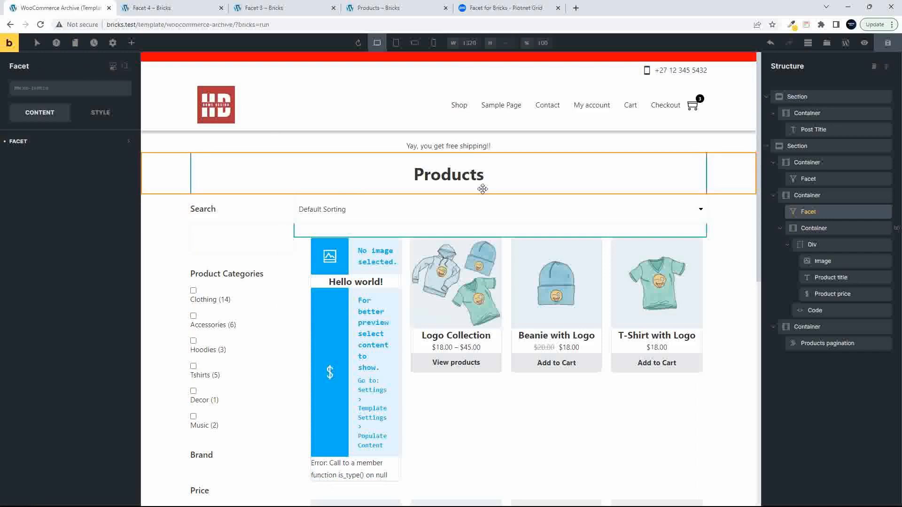
left_click(58, 143)
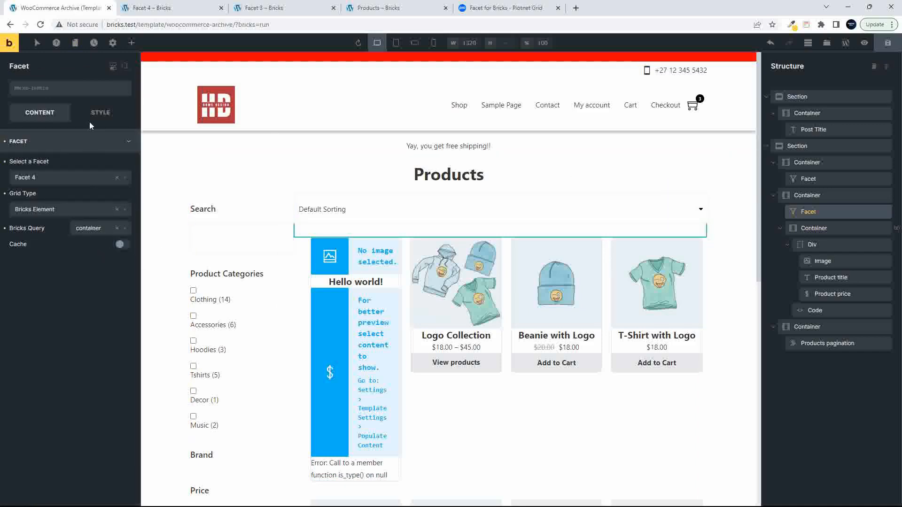
left_click(115, 114)
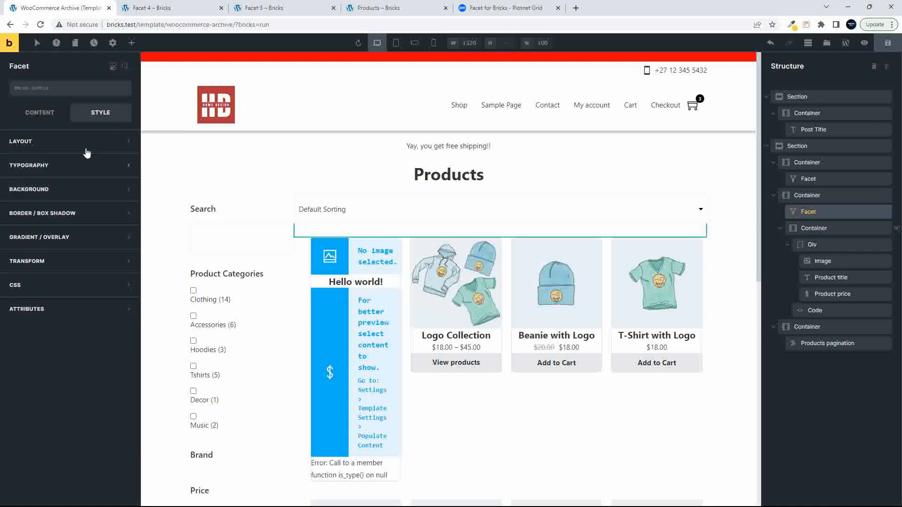
left_click(100, 146)
left_click(106, 328)
type("-1")
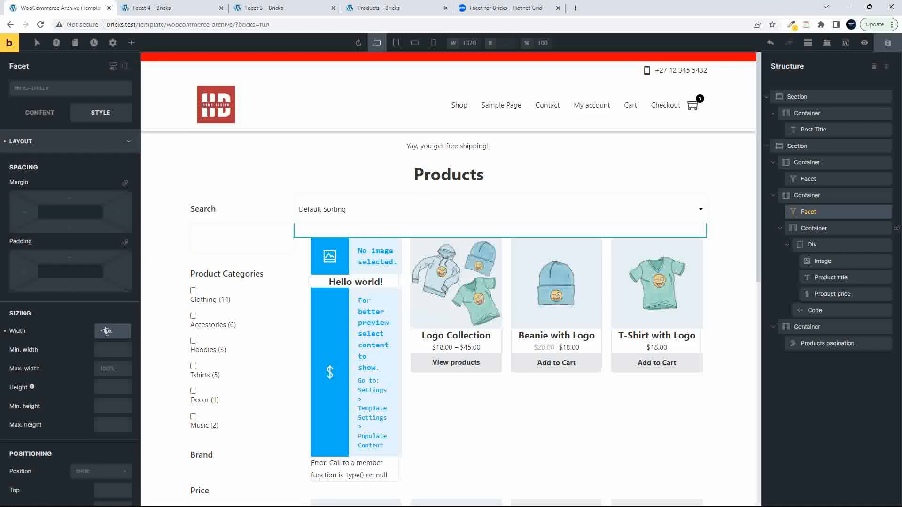
left_click_drag(111, 331, 93, 332)
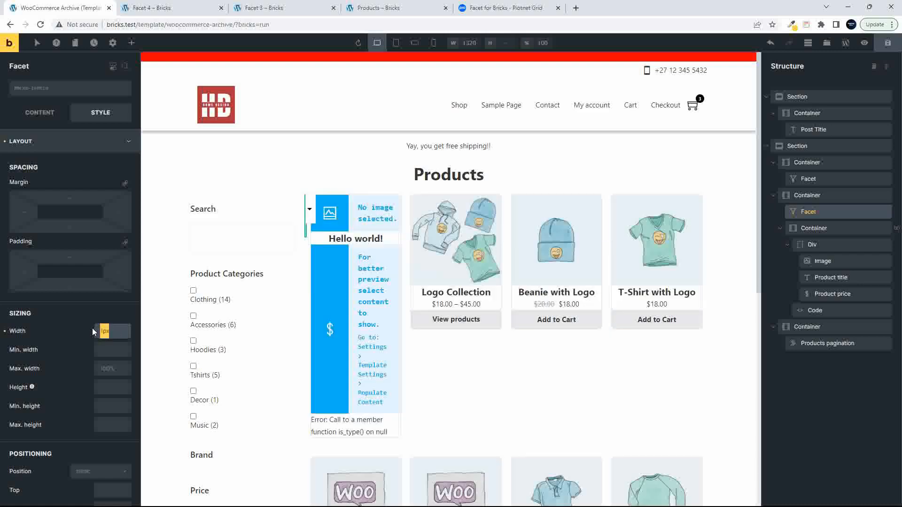
type("300")
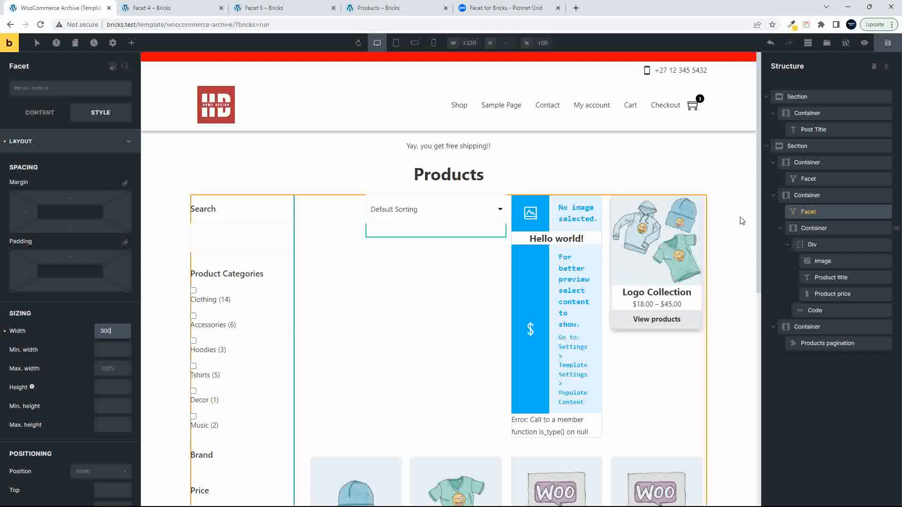
left_click(817, 196)
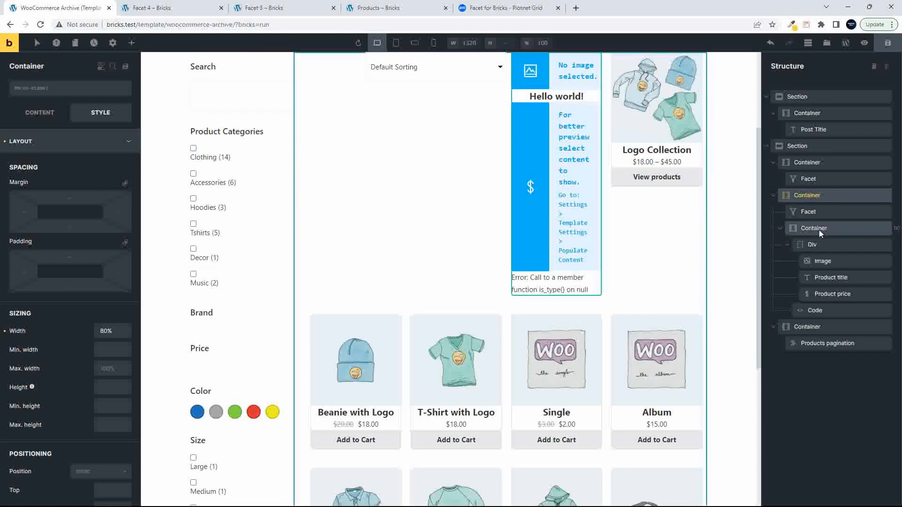
left_click(820, 212)
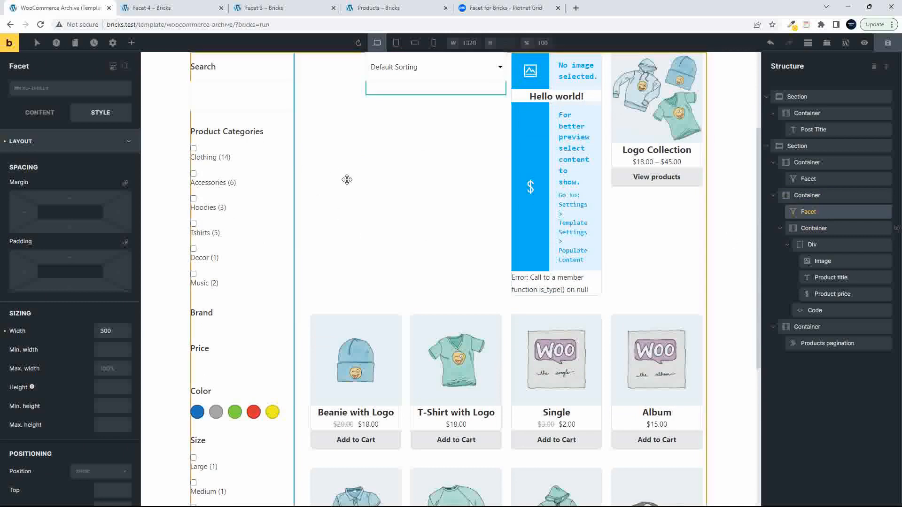
scroll(376, 188, "up", 3)
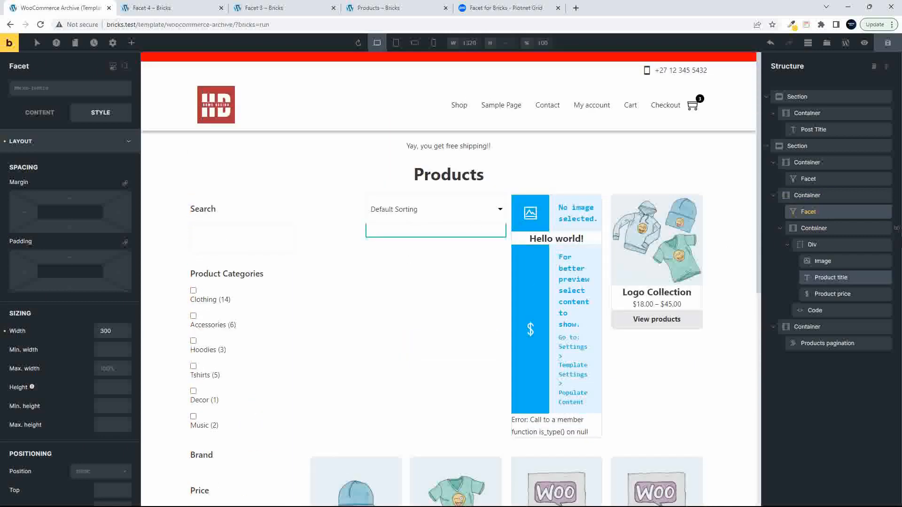
Add a container inside the product grid's parent container, place it above the product loop, and nest the sorting facet in it
left_click(814, 196)
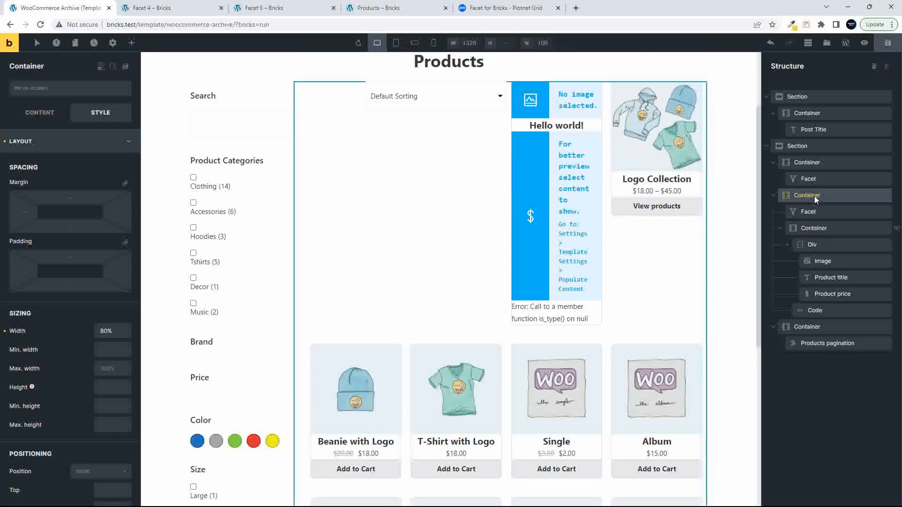
left_click(132, 43)
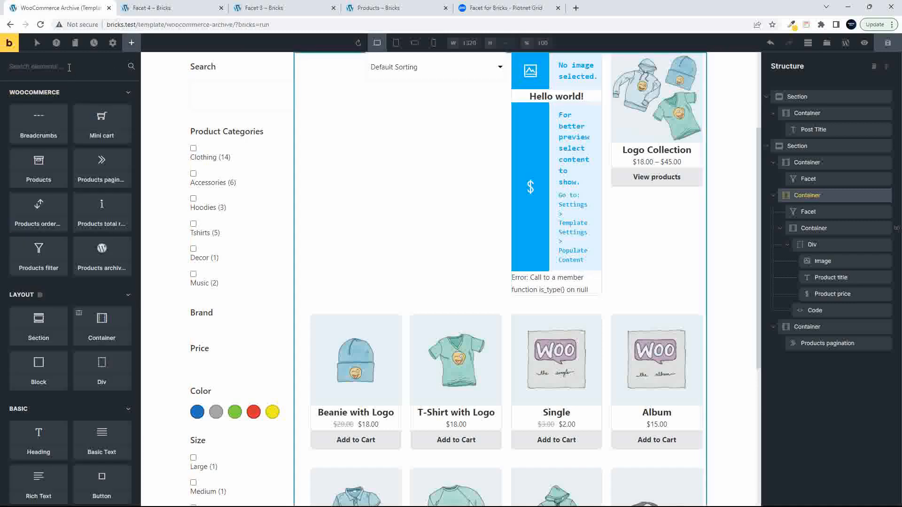
type("containt")
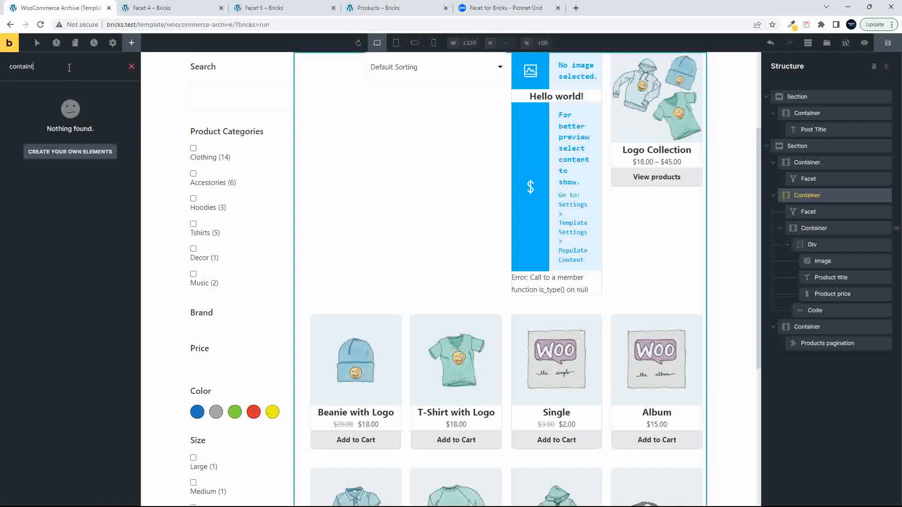
key("BackSpace")
left_click(38, 115)
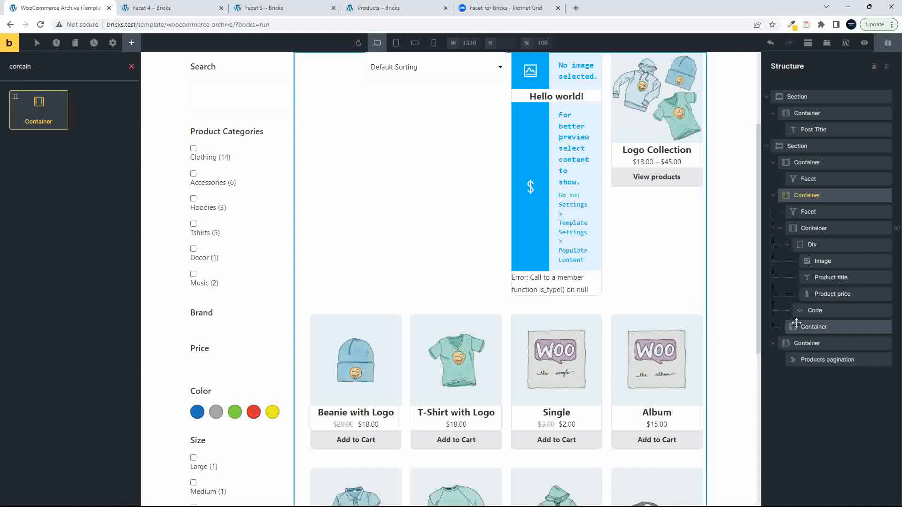
left_click_drag(813, 326, 830, 215)
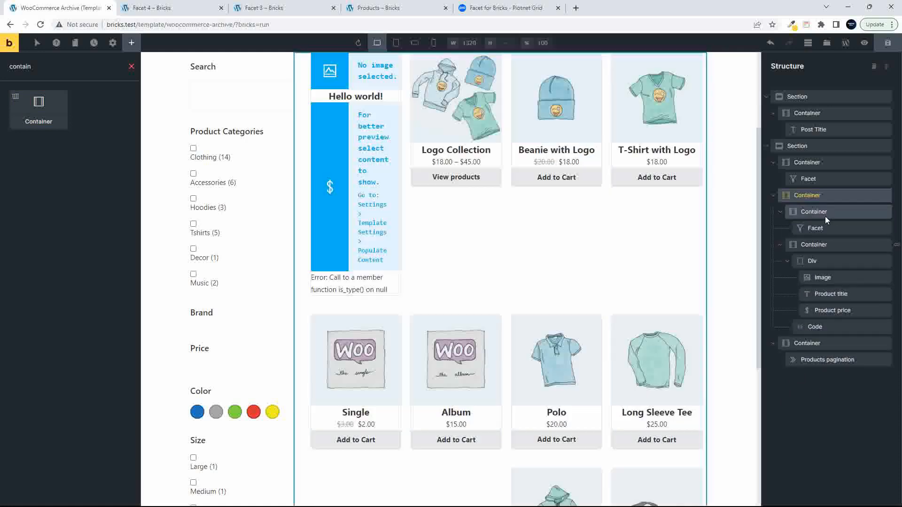
Set the width of the new container around the sorting facet to 100%
left_click(820, 210)
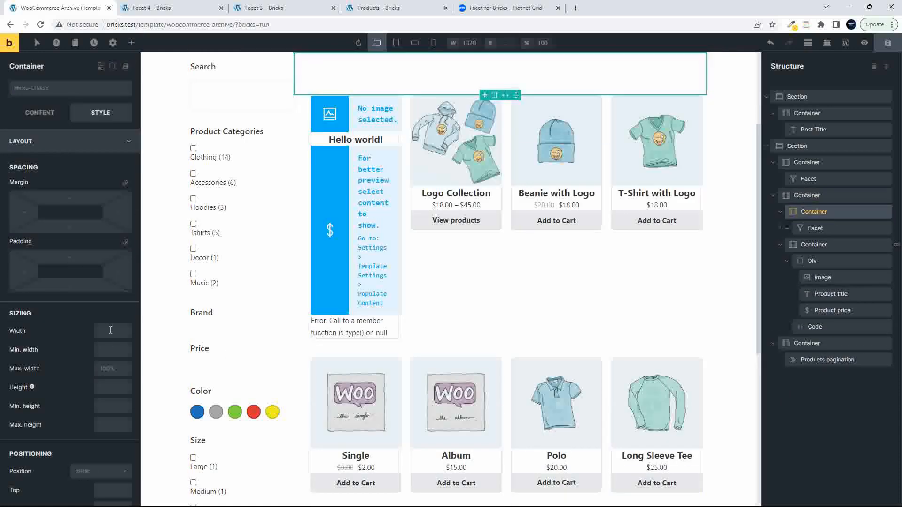
left_click(112, 330)
type("100%")
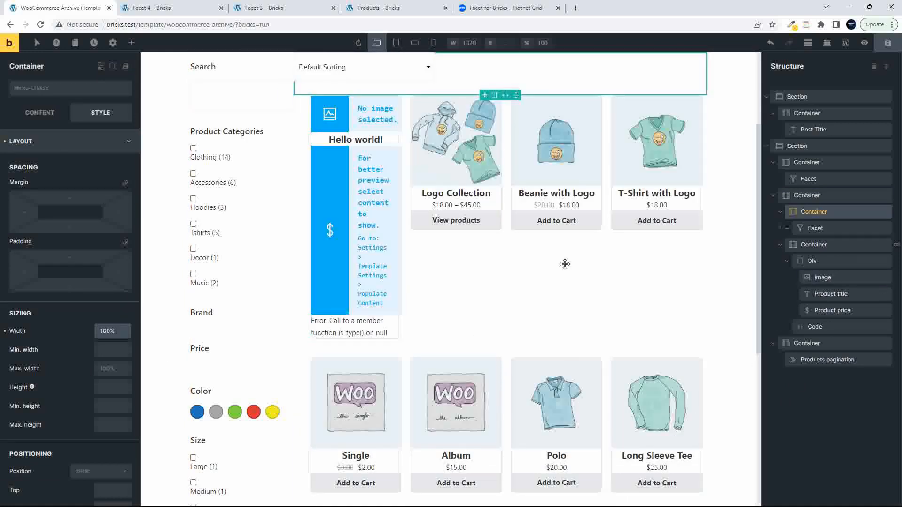
Give the sorting facet's container a vertical direction and align its cross axis to the end
left_click(39, 118)
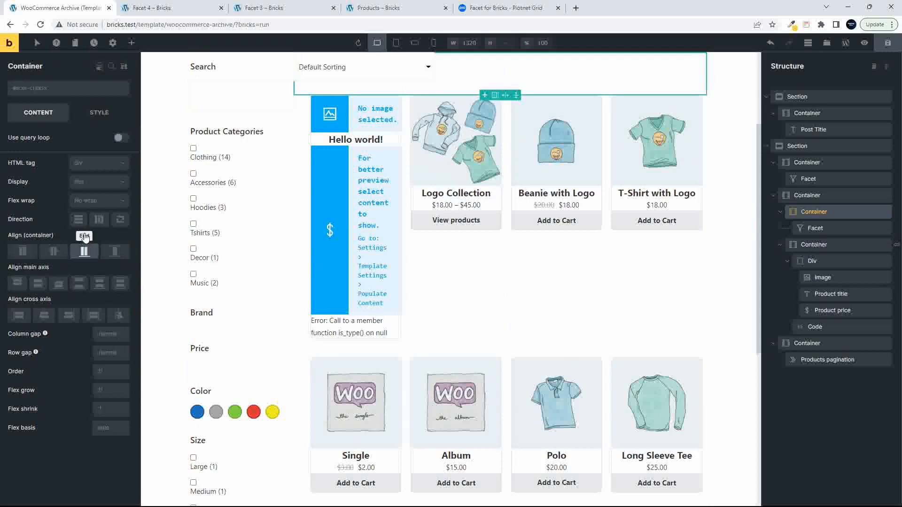
left_click(79, 220)
left_click(69, 315)
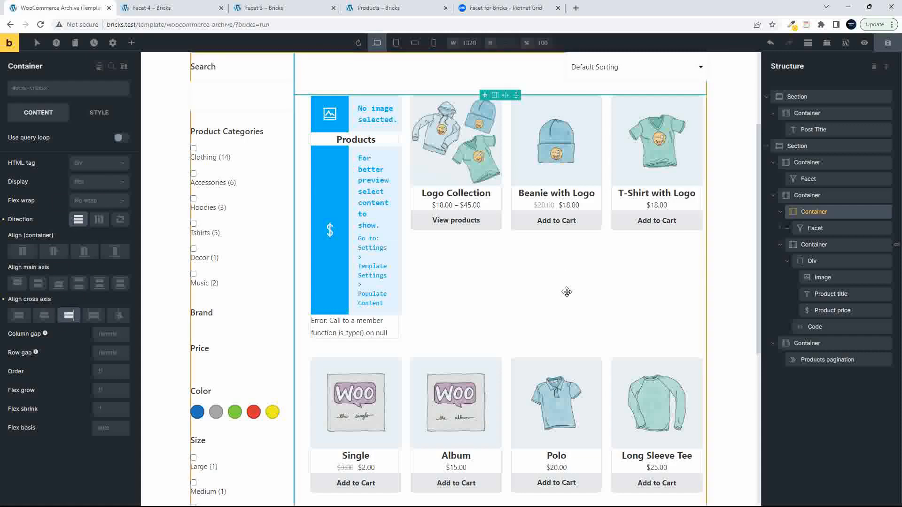
scroll(569, 291, "up", 3)
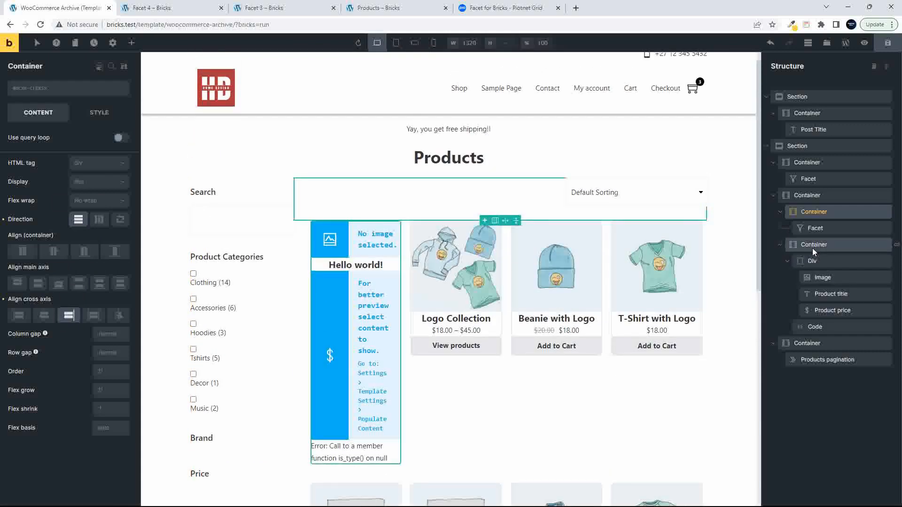
Set the main-axis alignment of the product grid's parent container to Center and save the template
left_click(813, 246)
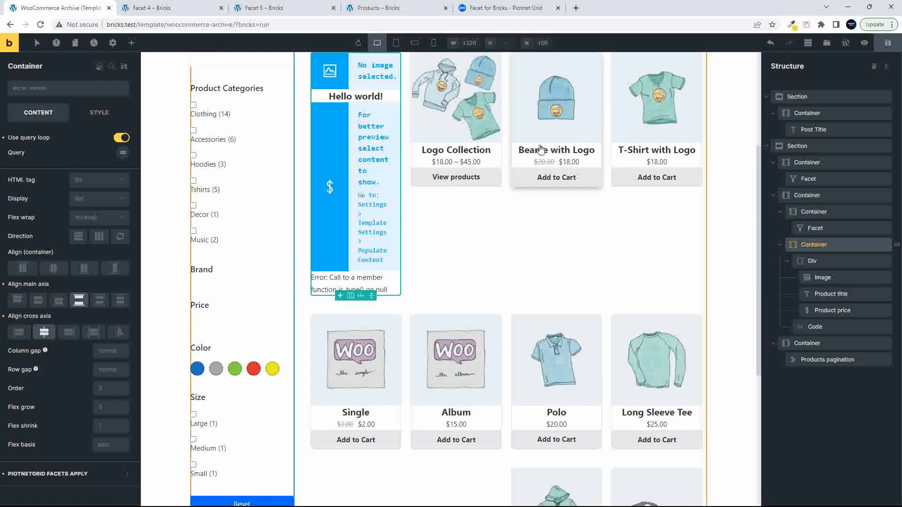
left_click(813, 195)
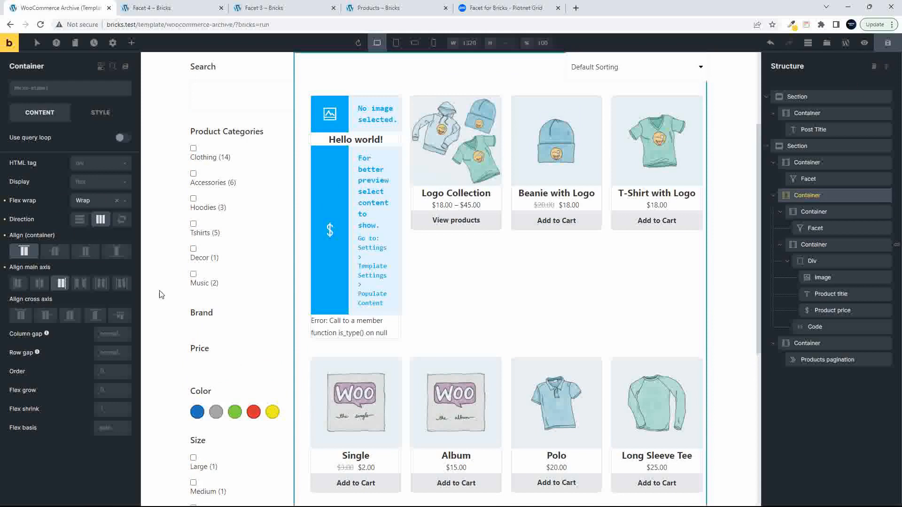
left_click(40, 283)
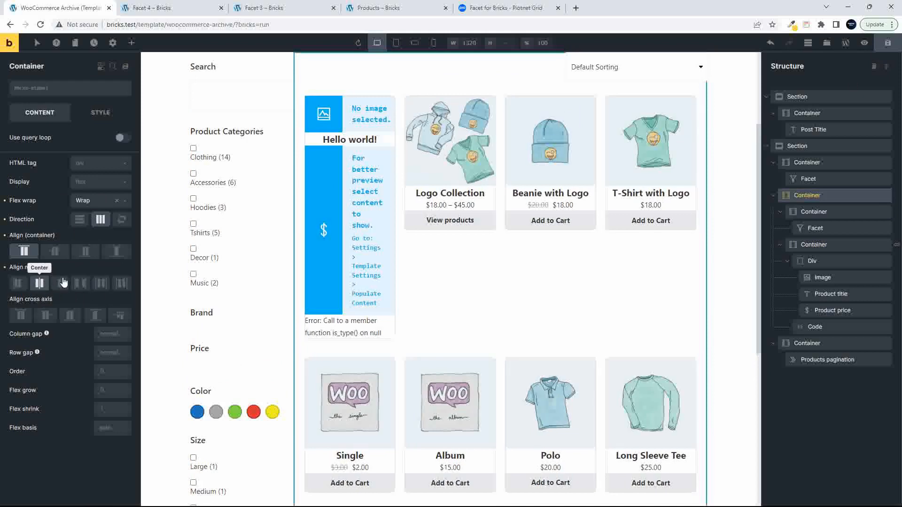
left_click(888, 44)
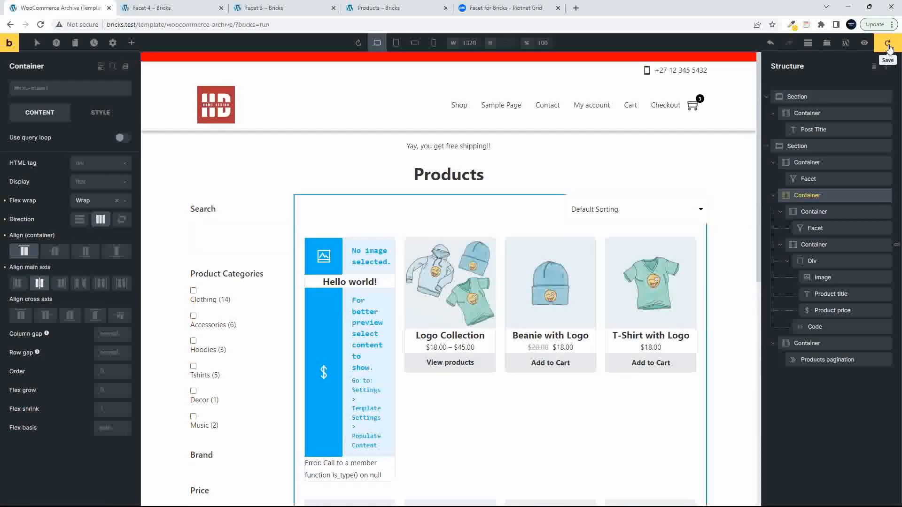
Reload the live shop page and test the sorting dropdown with Sort by Title (A-Z)
left_click(379, 8)
left_click(40, 24)
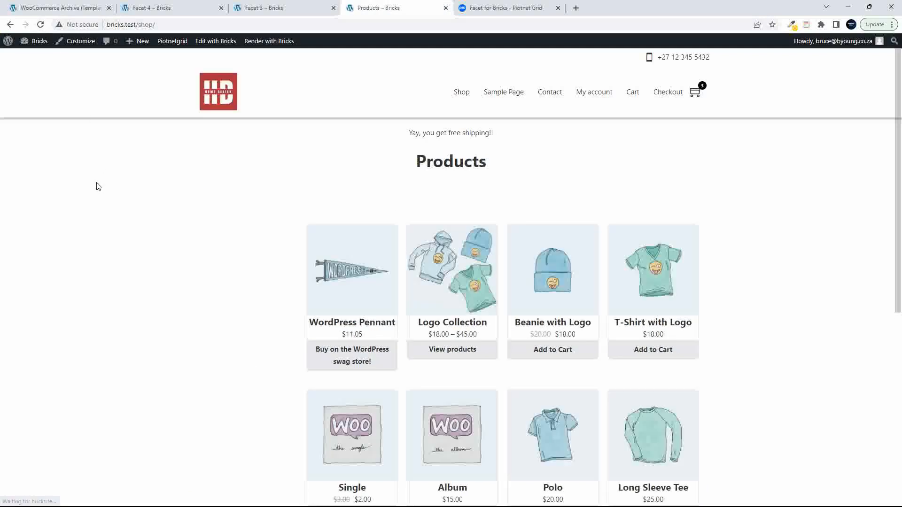
left_click(684, 196)
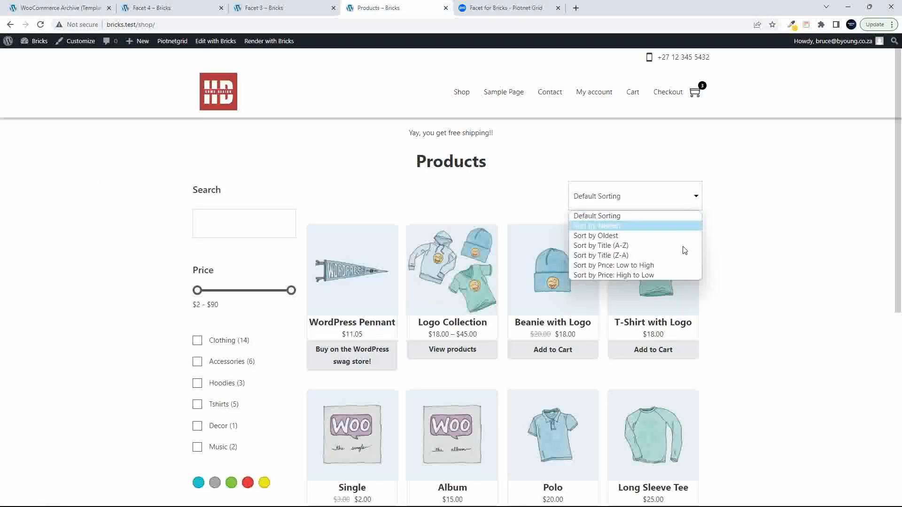
left_click(800, 242)
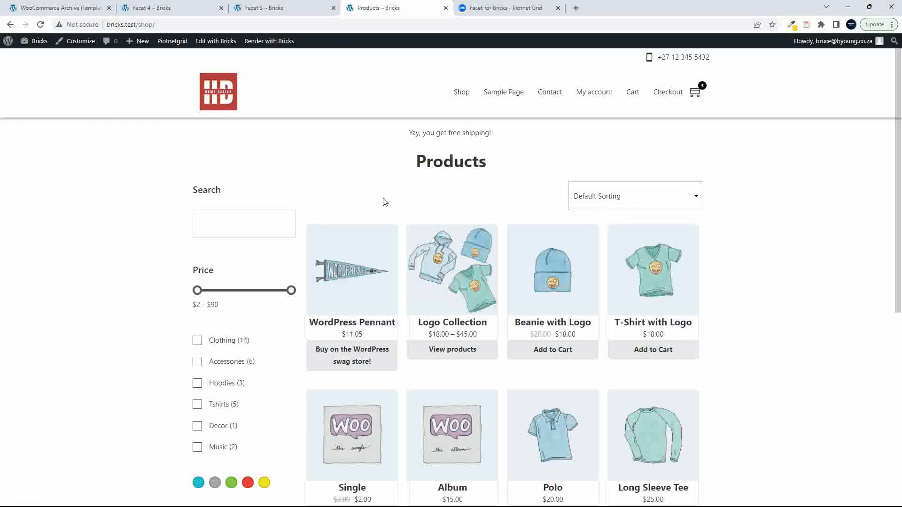
left_click(606, 192)
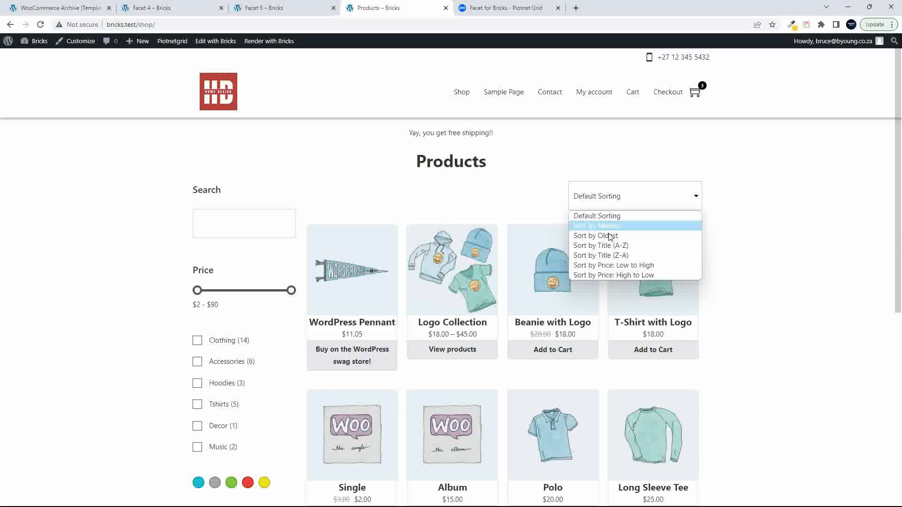
left_click(603, 245)
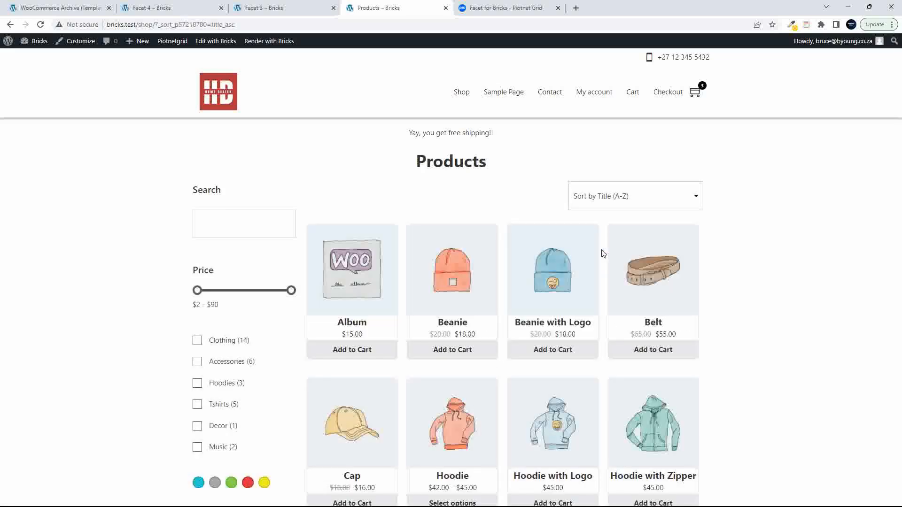
scroll(603, 254, "down", 2)
scroll(603, 254, "up", 2)
Open the Music and Clothing product category pages from the Shop navigation to check the archive layout
mouse_move(470, 94)
left_click(475, 115)
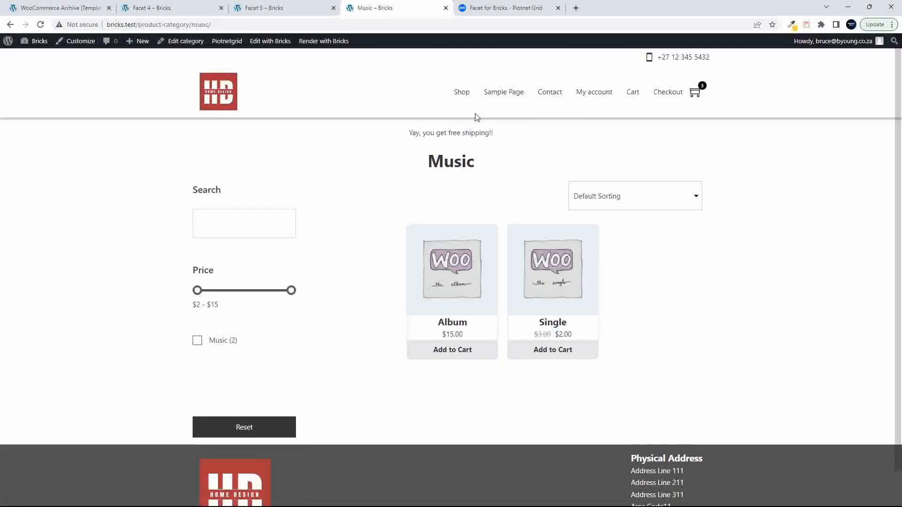
mouse_move(463, 92)
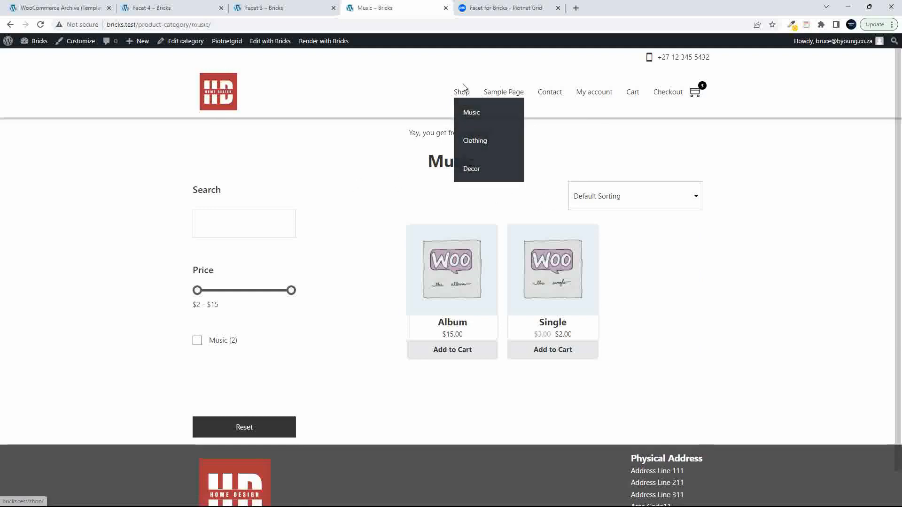
left_click(467, 168)
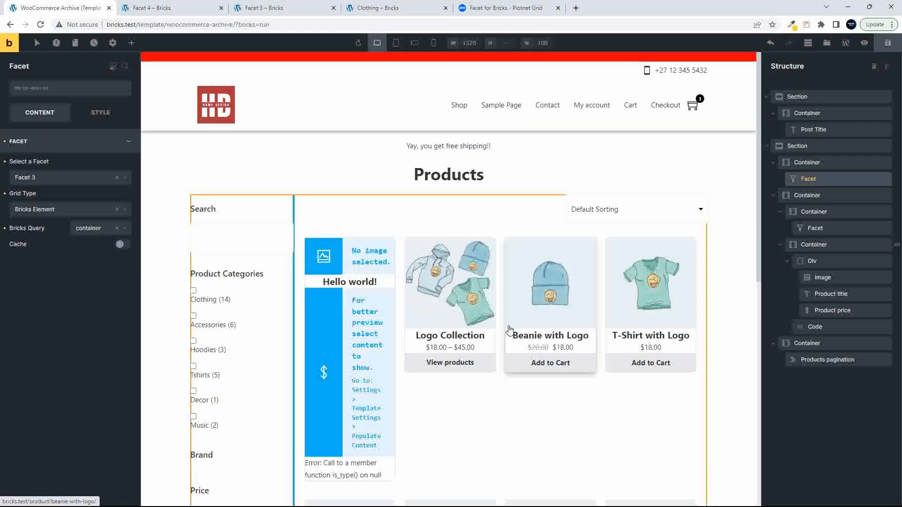
In the WooCommerce archive template, collapse the sorting container and the product loop container in the structure tree
scroll(509, 305, "down", 3)
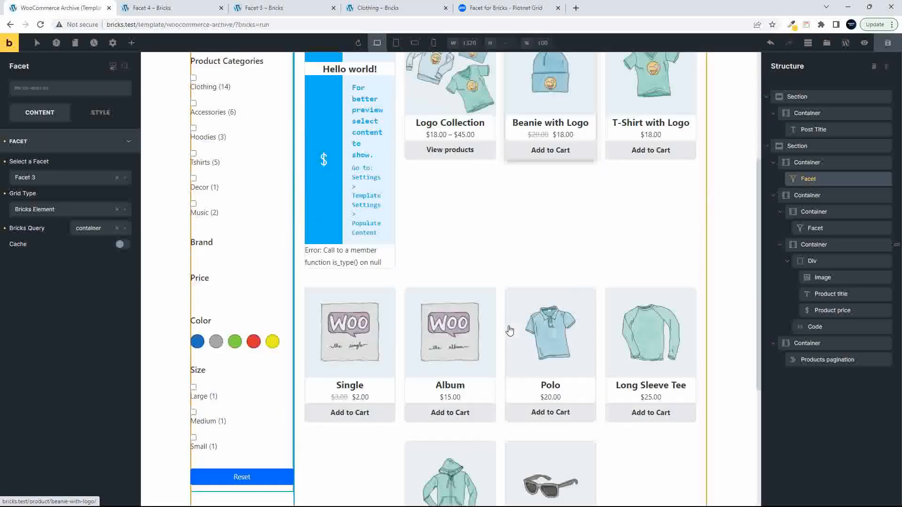
scroll(510, 330, "down", 3)
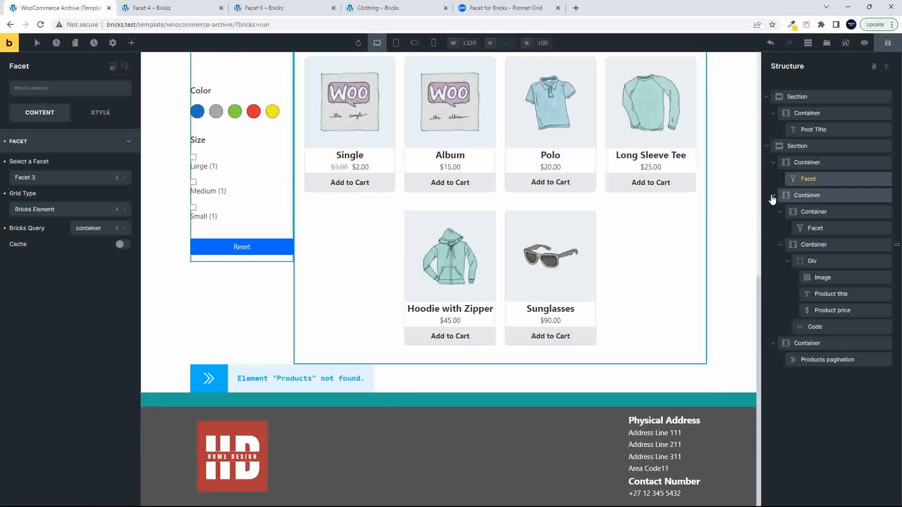
left_click(780, 211)
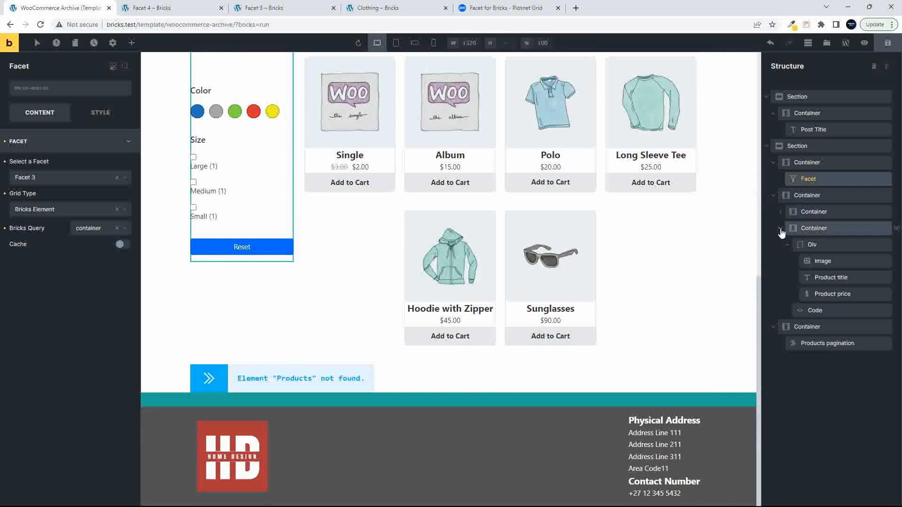
left_click(780, 231)
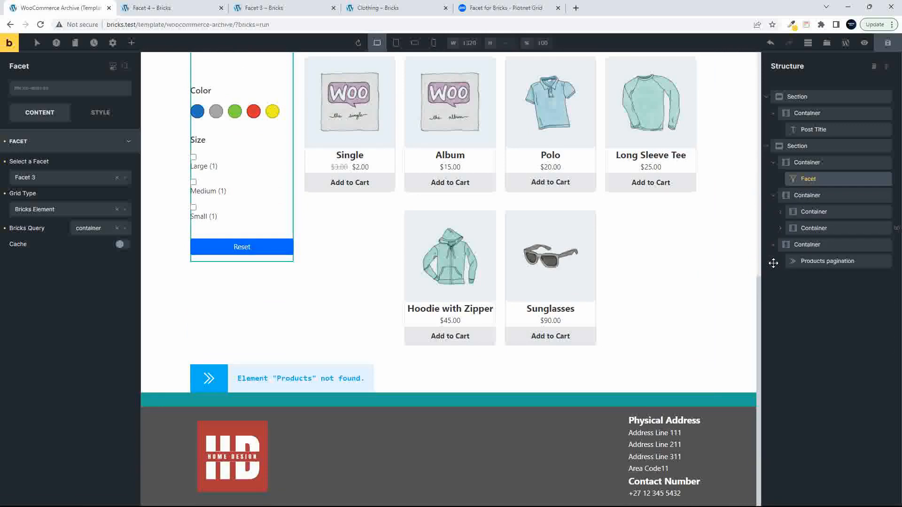
Delete the Products pagination element from the last container in the WooCommerce archive template
right_click(824, 248)
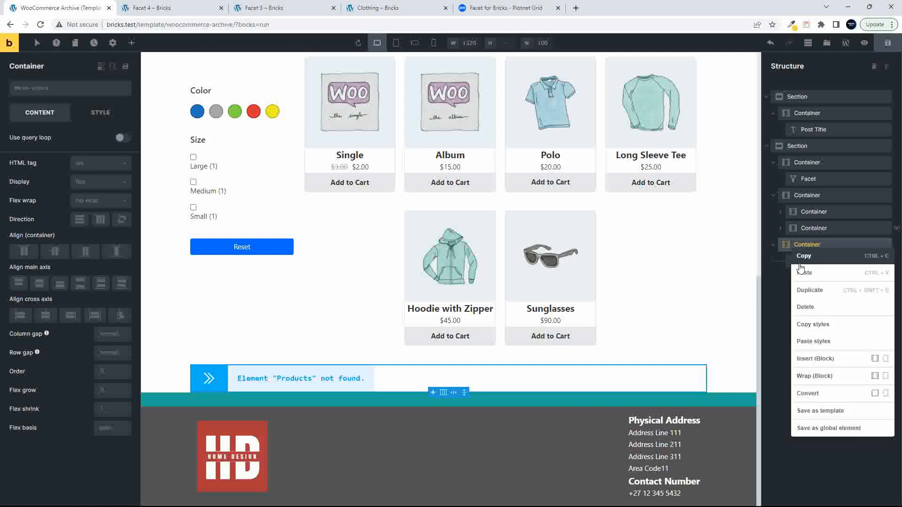
left_click(774, 278)
right_click(796, 262)
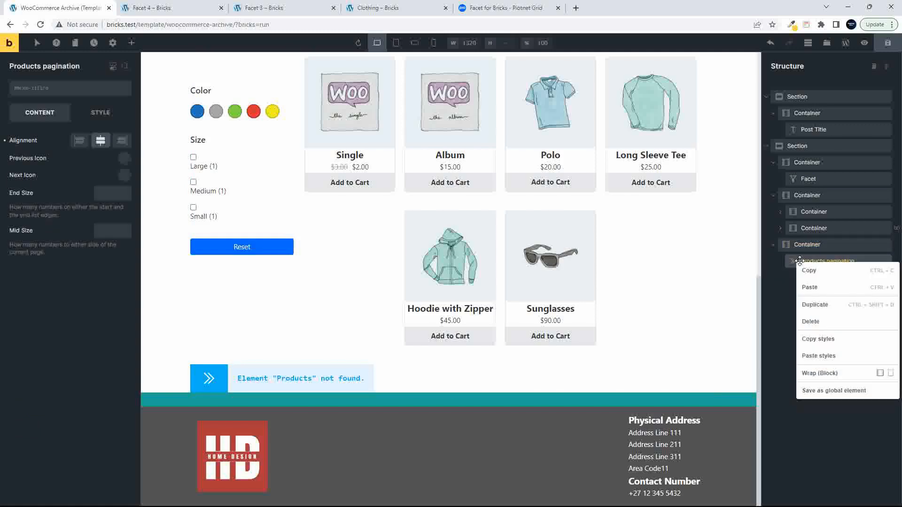
left_click(830, 321)
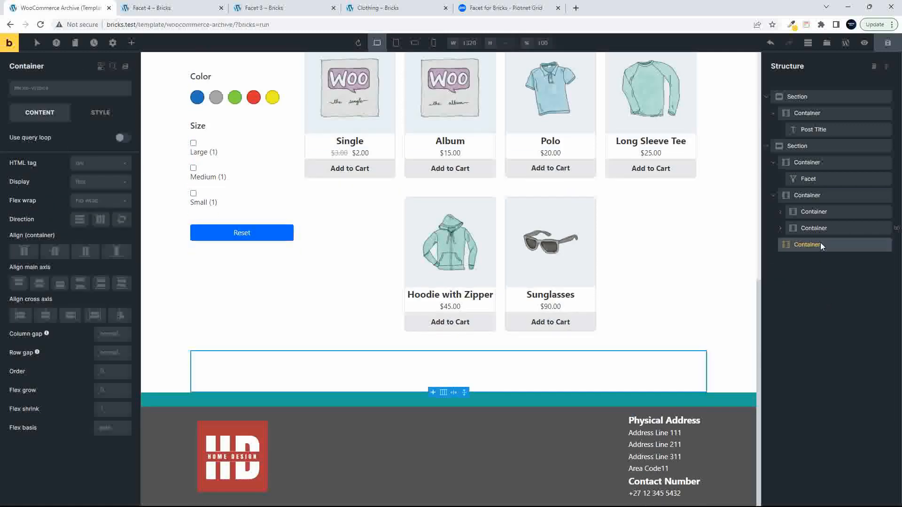
Create and publish a new Piotnet Grid facet titled "Pagination" and open it in the Piotnet Grid editor
left_click(151, 8)
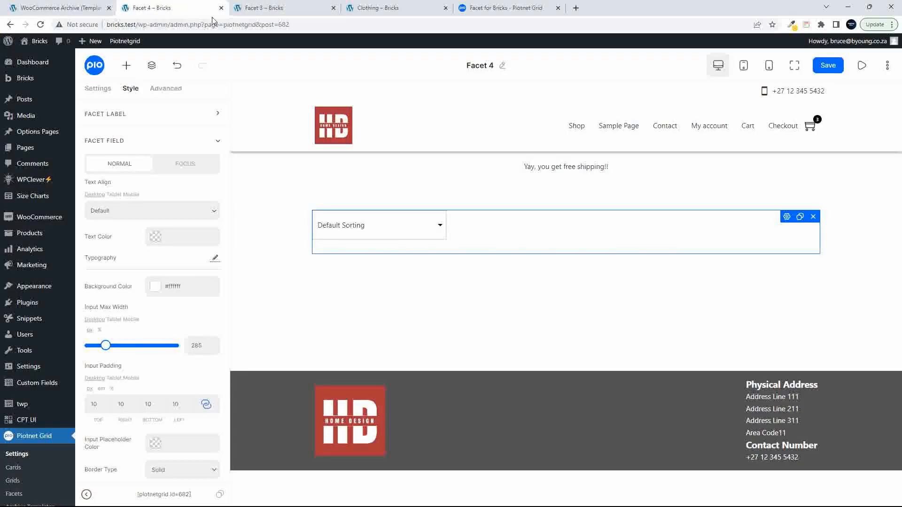
scroll(13, 425, "down", 2)
left_click(15, 424)
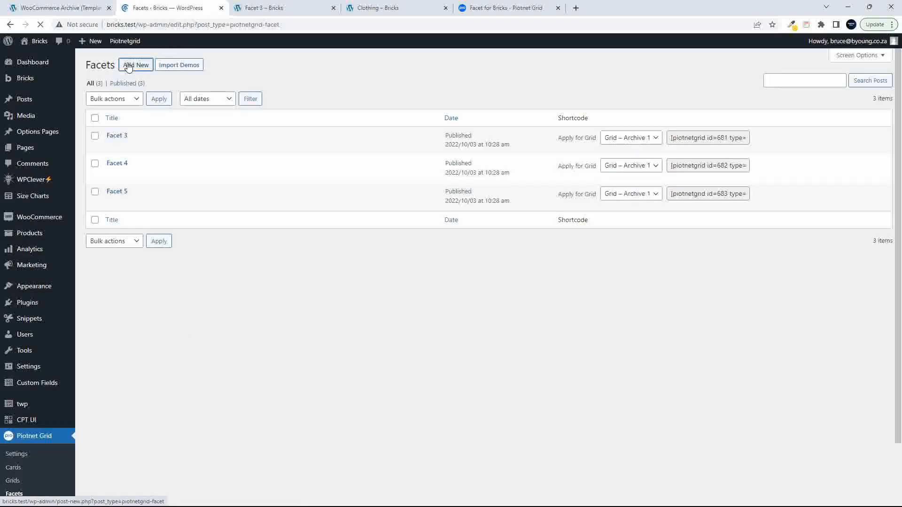
type("Pagination")
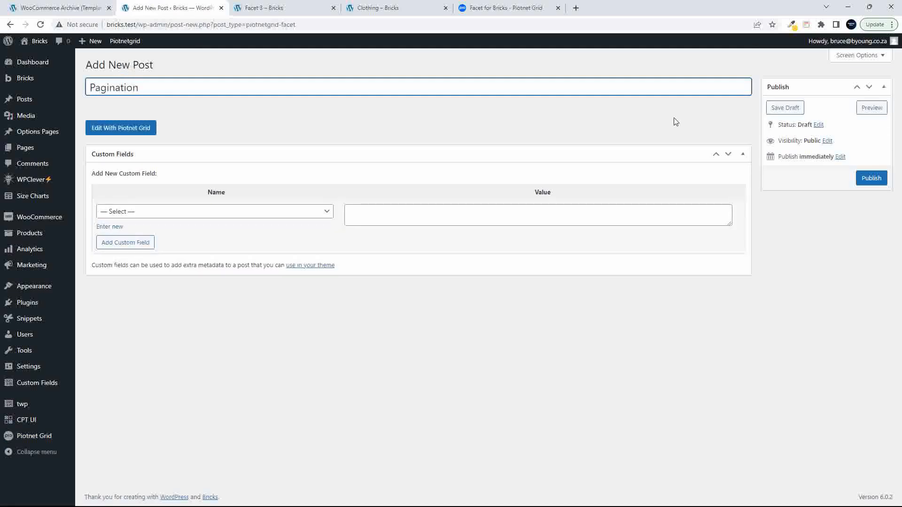
left_click(871, 176)
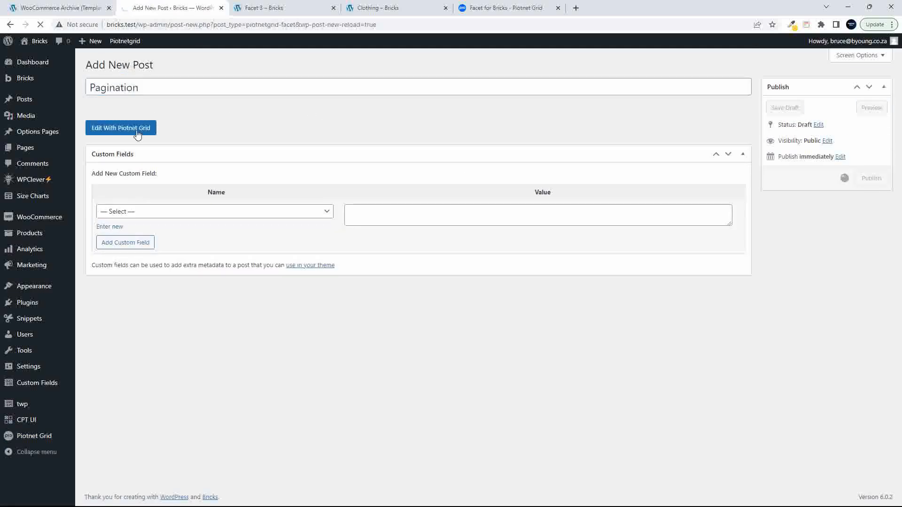
left_click(127, 160)
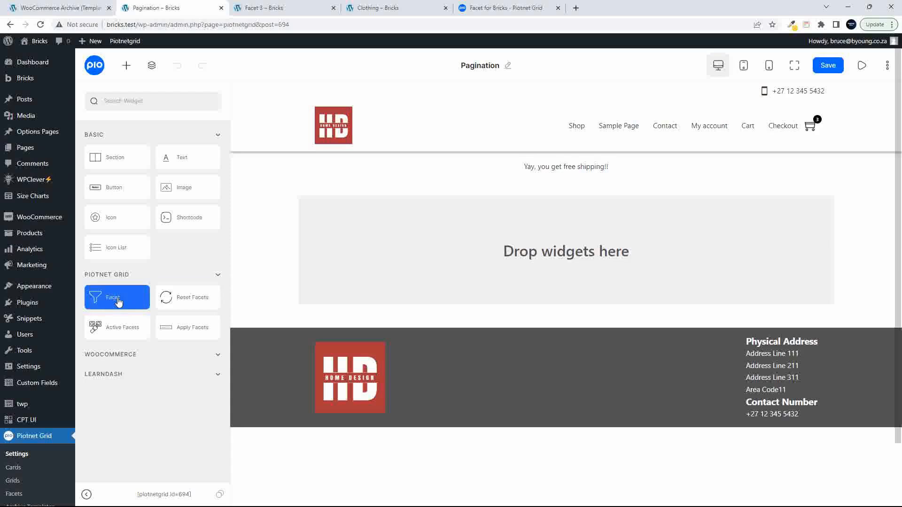
Add a Facet widget to the empty Pagination canvas and set its Facet Action to Load
left_click(218, 356)
left_click_drag(113, 309, 578, 283)
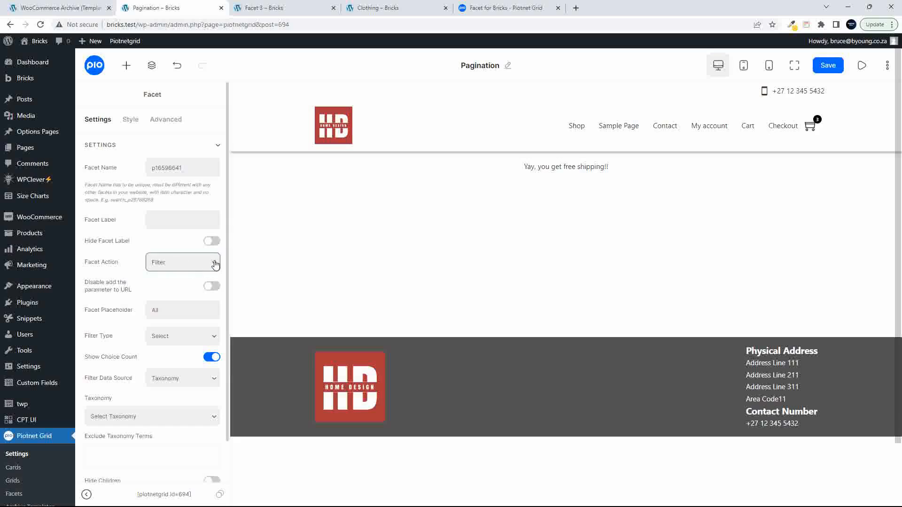
left_click(214, 265)
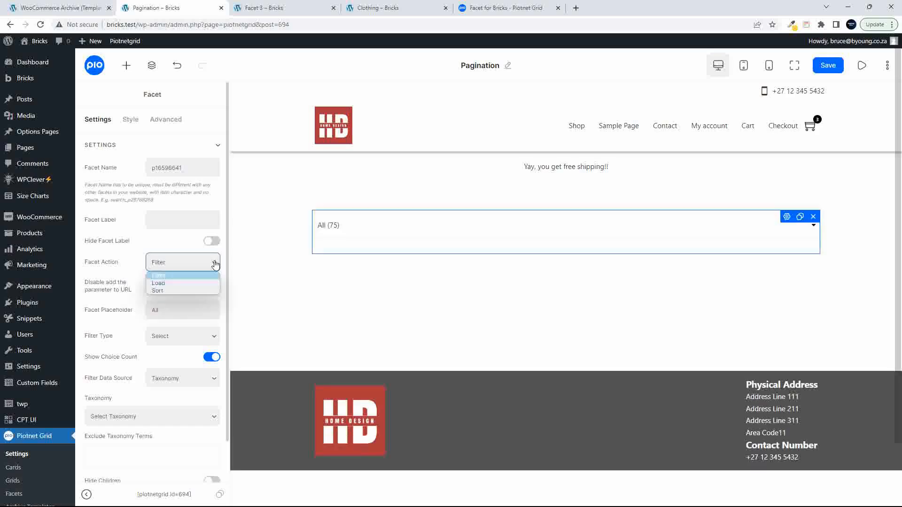
left_click(215, 264)
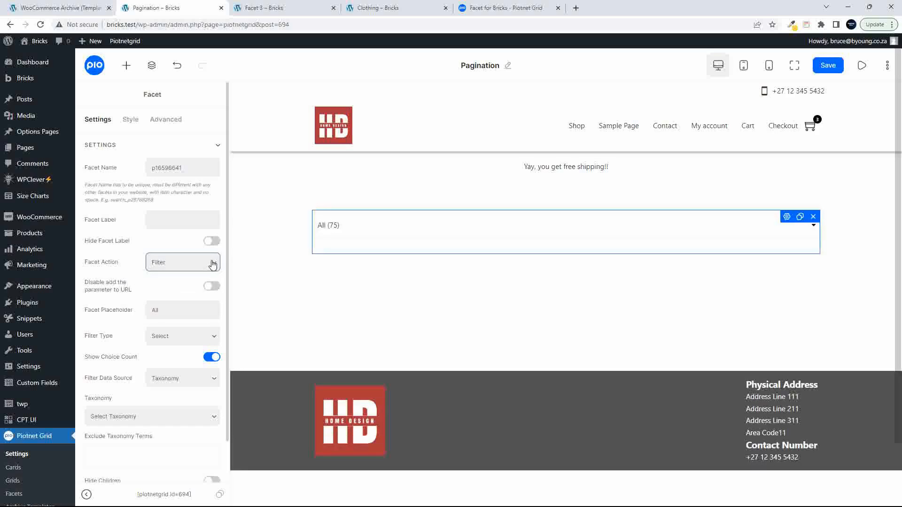
left_click(213, 265)
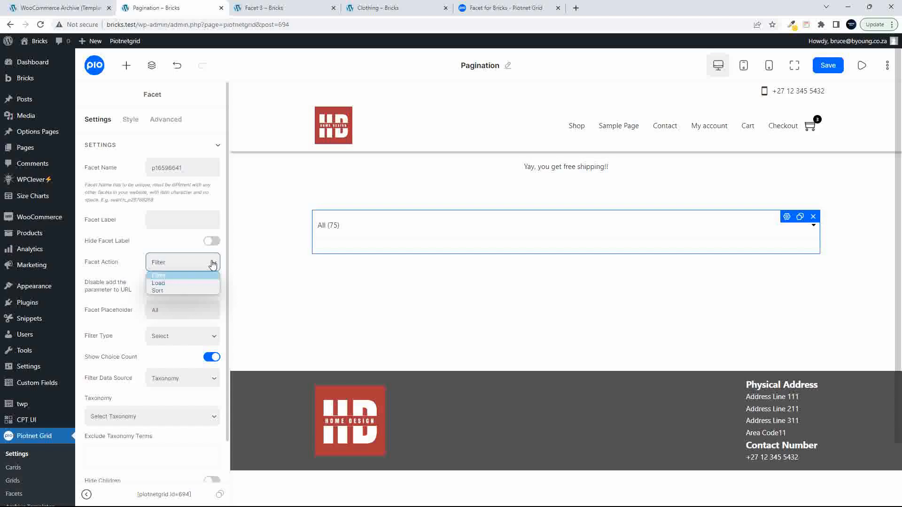
left_click(175, 284)
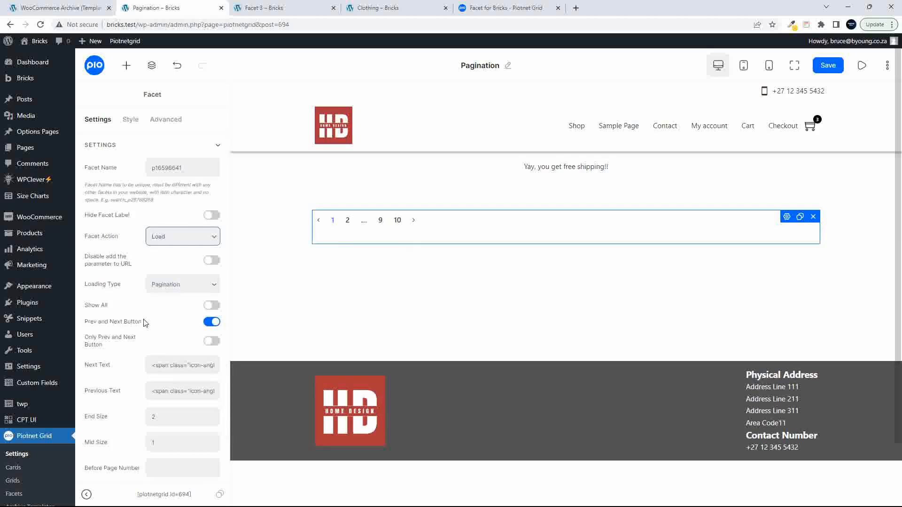
Set the facet's Loading Type to Load More
scroll(131, 333, "down", 1)
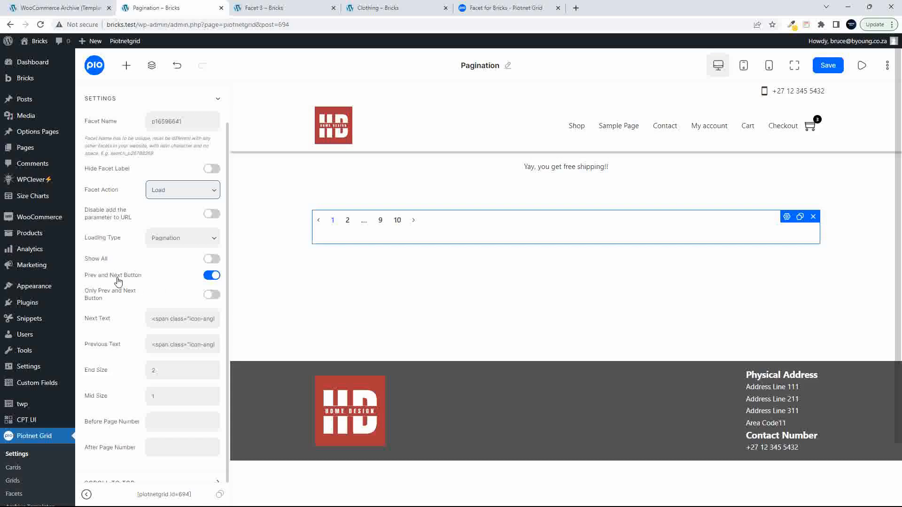
left_click(175, 240)
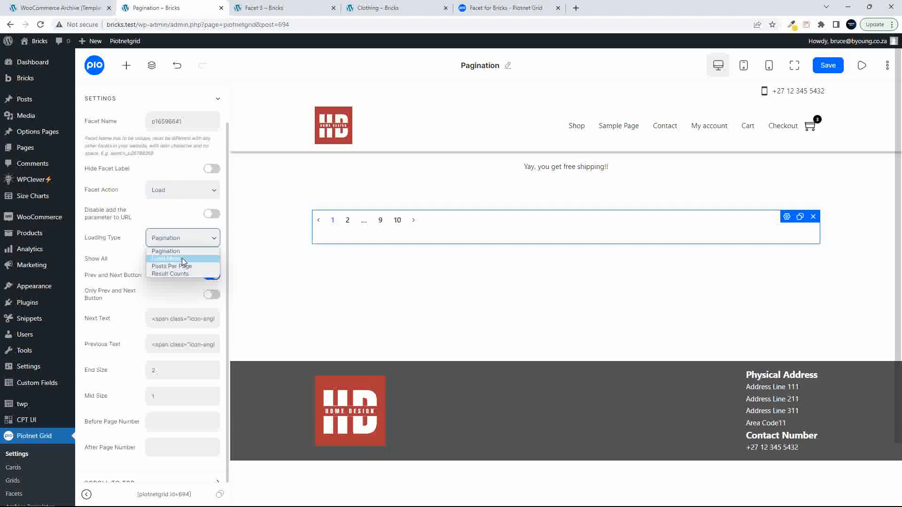
left_click(183, 259)
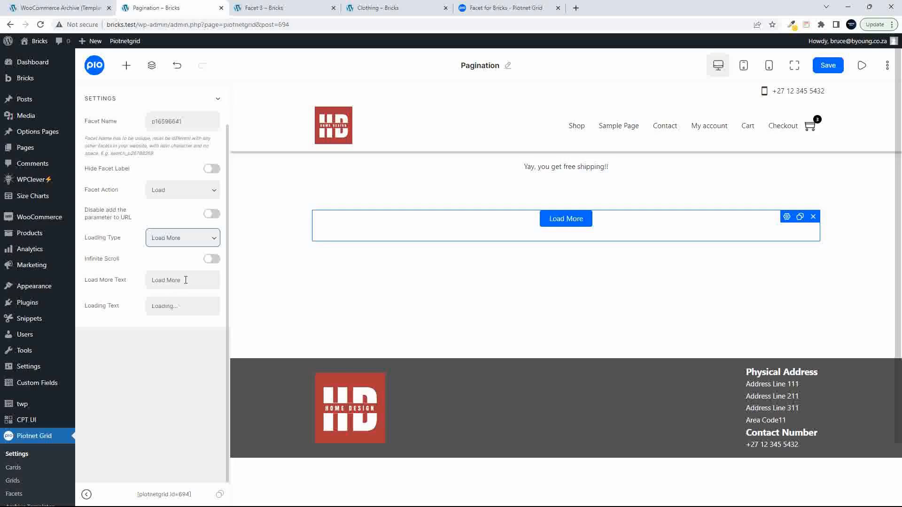
scroll(180, 310, "up", 1)
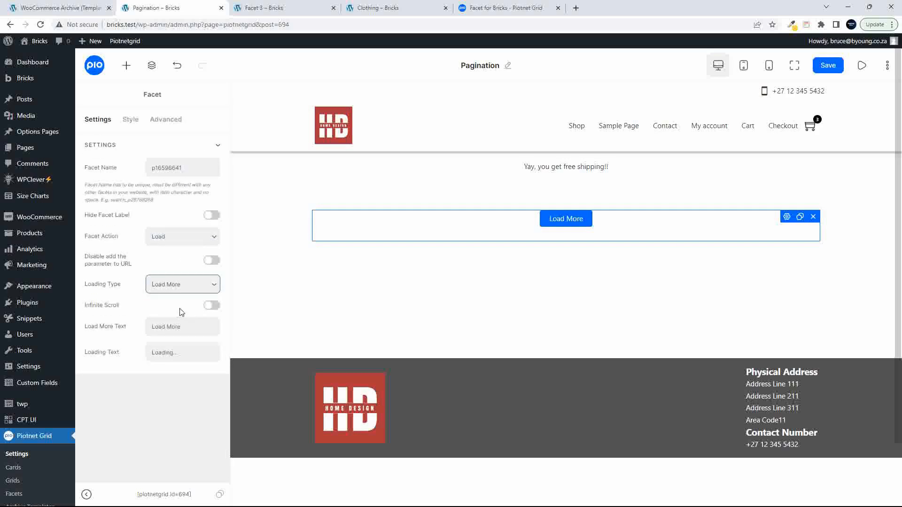
Set the Load More button's normal background color to black, rgba(0, 0, 0, 1)
left_click(131, 123)
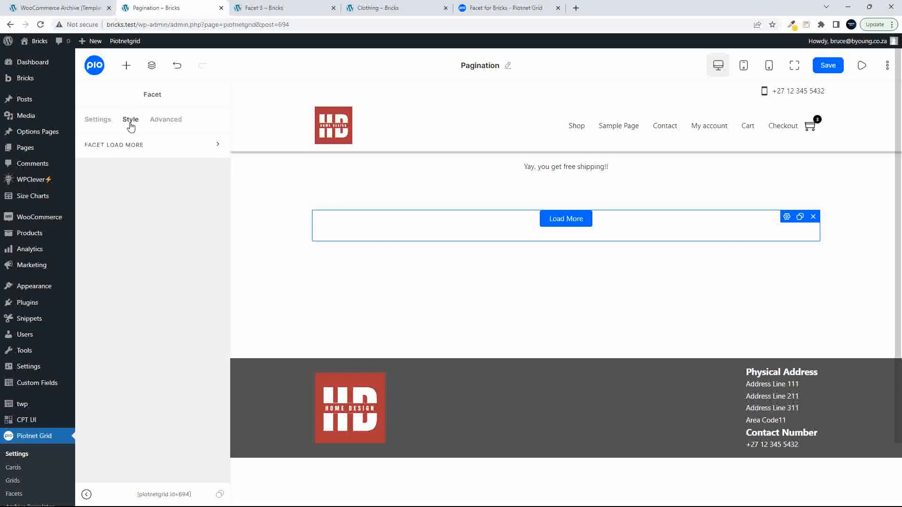
left_click(137, 153)
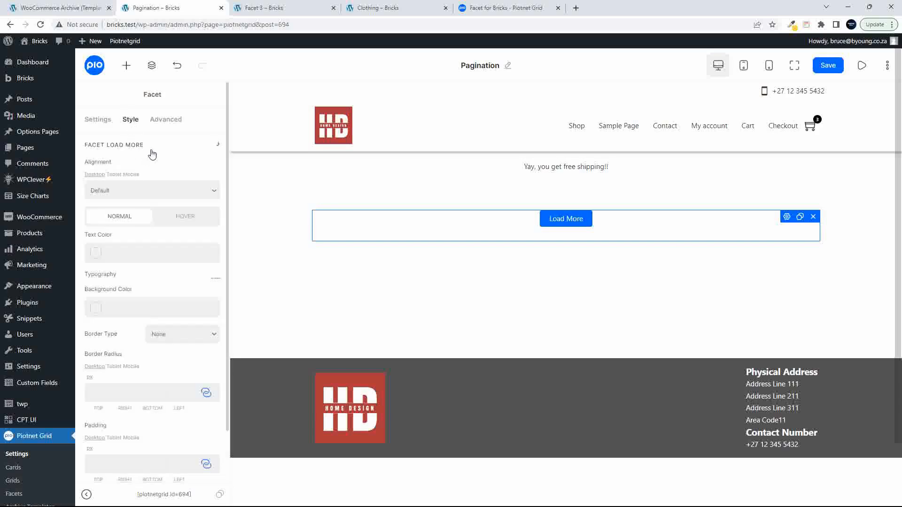
left_click(97, 309)
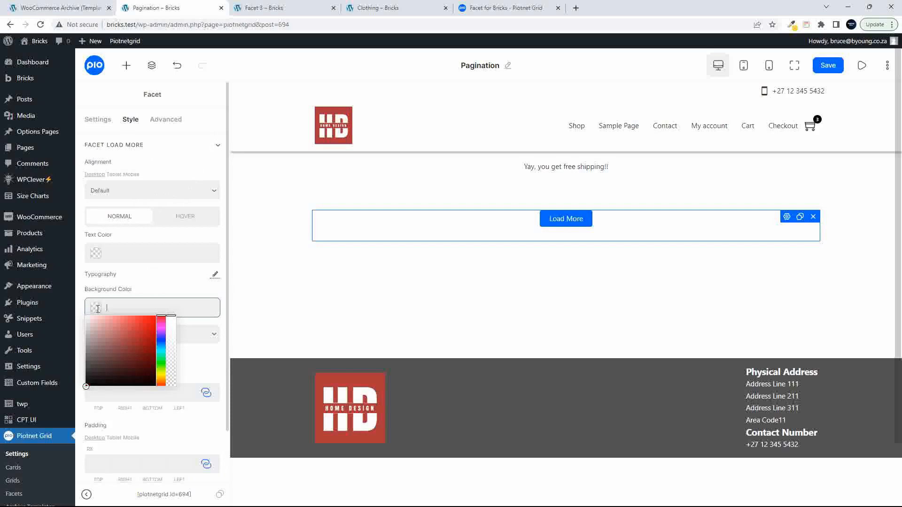
left_click(86, 386)
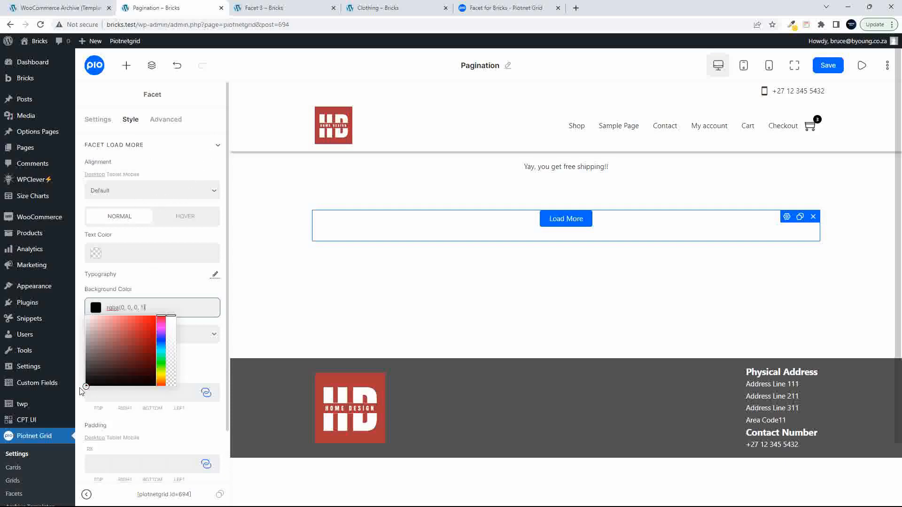
left_click(141, 285)
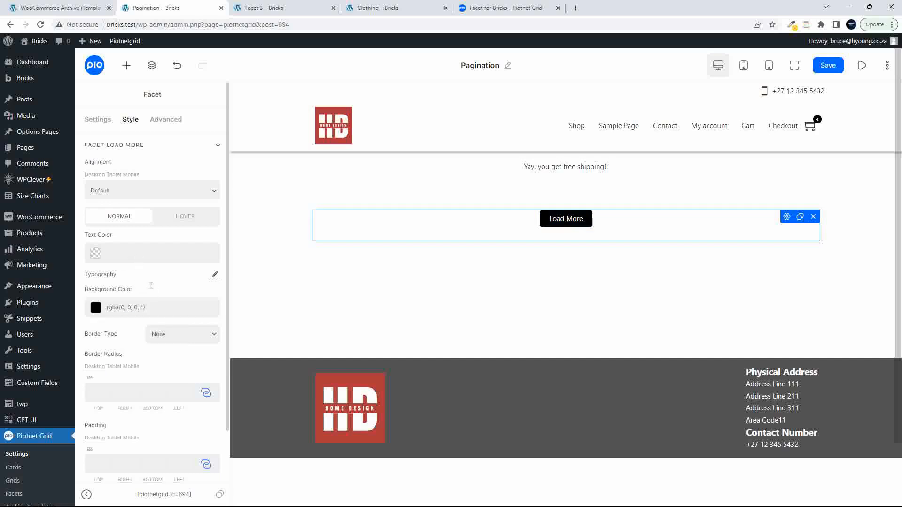
Set the Load More button's padding to 20 px on all sides and save the facet
scroll(151, 290, "down", 2)
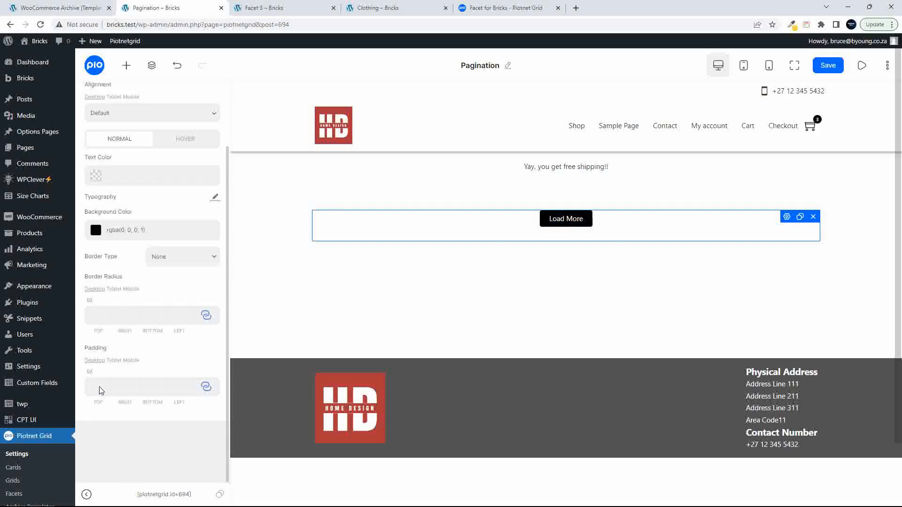
scroll(101, 390, "down", 2)
left_click(103, 374)
type("10")
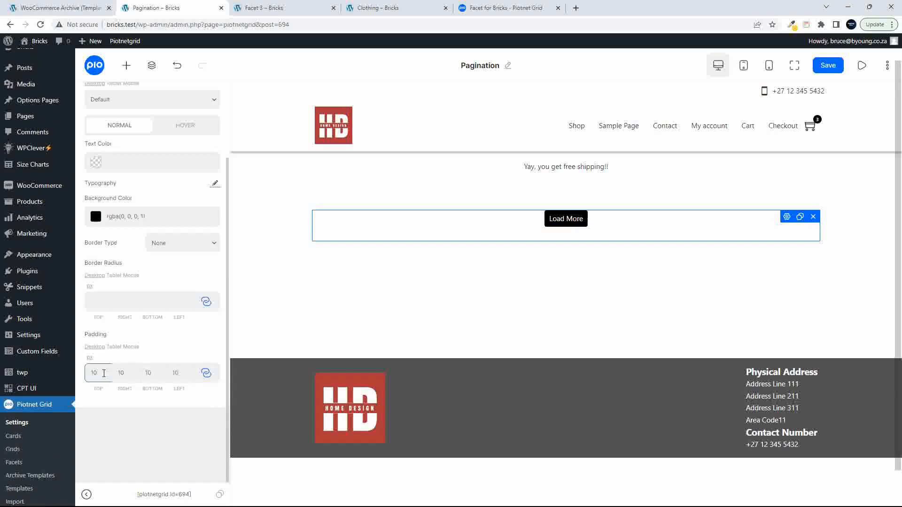
left_click_drag(84, 372, 126, 380)
type("20")
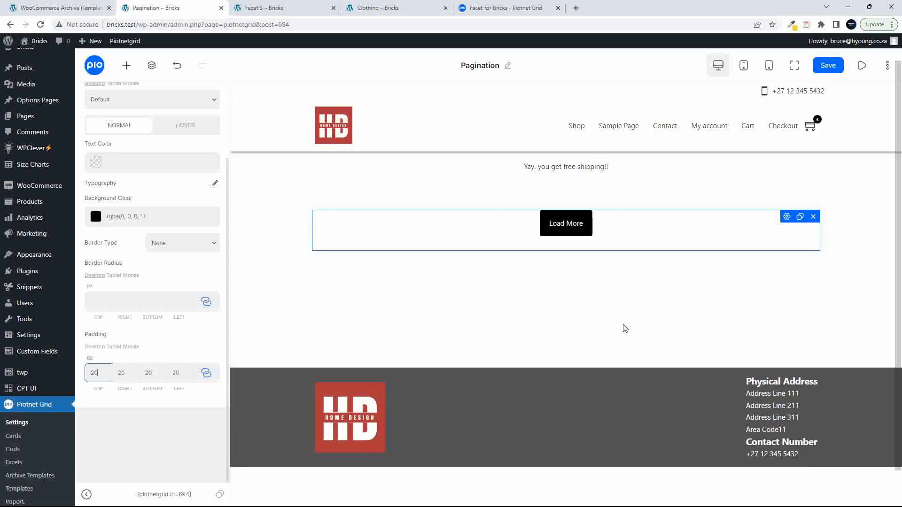
left_click(828, 67)
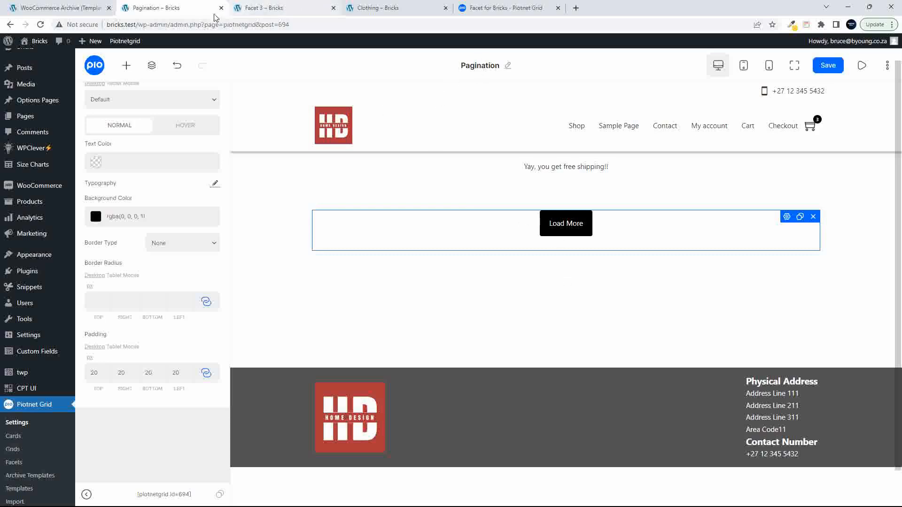
Return to the WooCommerce archive template, save it and reload the Bricks builder
left_click(58, 7)
left_click(41, 24)
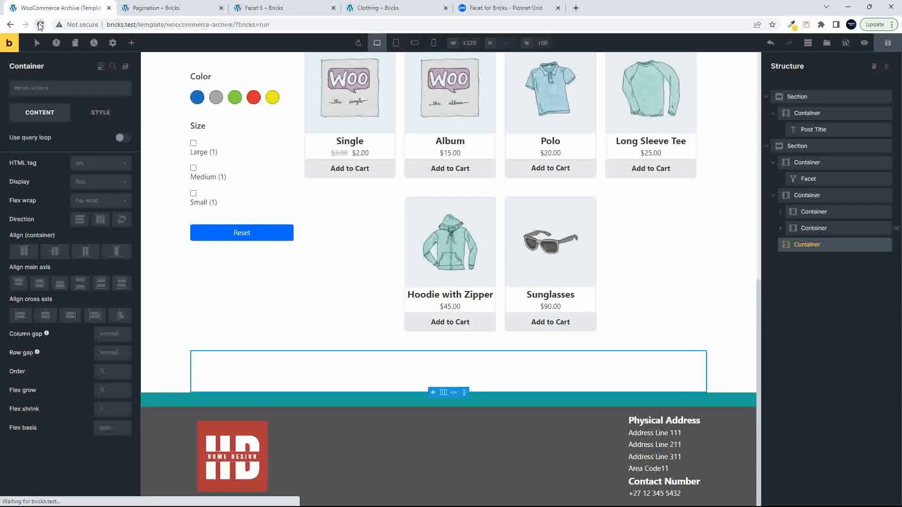
left_click(533, 77)
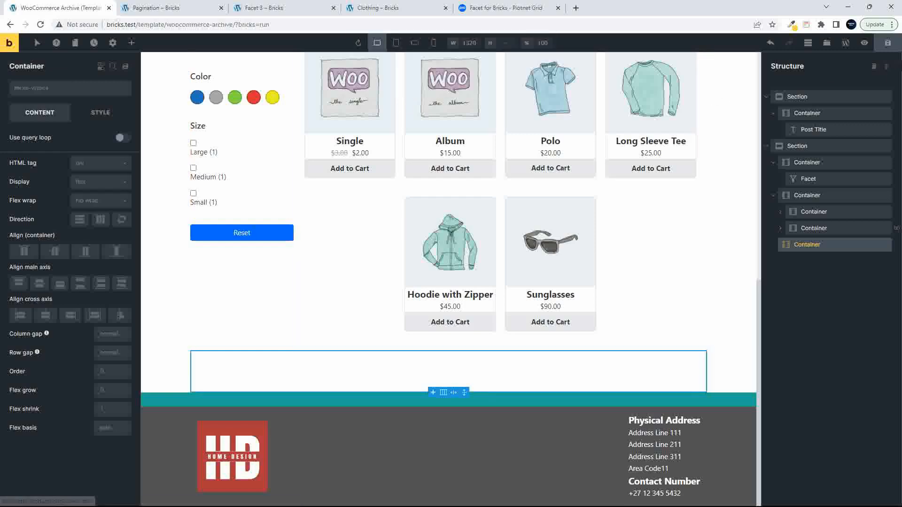
key("ctrl+s")
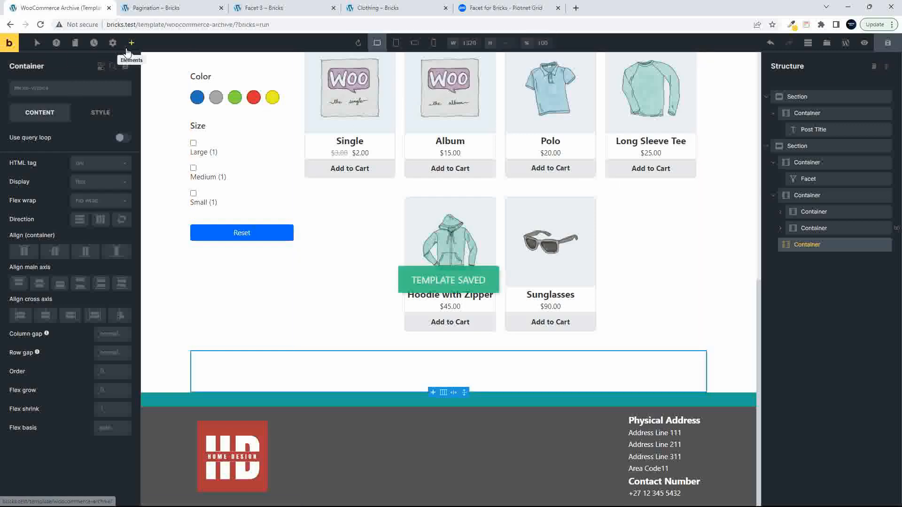
left_click(40, 25)
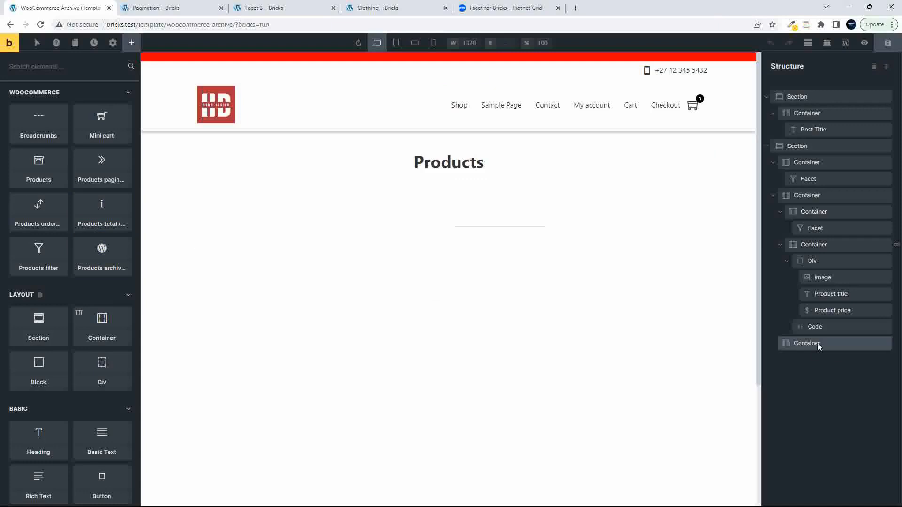
Add a Facet element to the empty container below the product grid
left_click(818, 343)
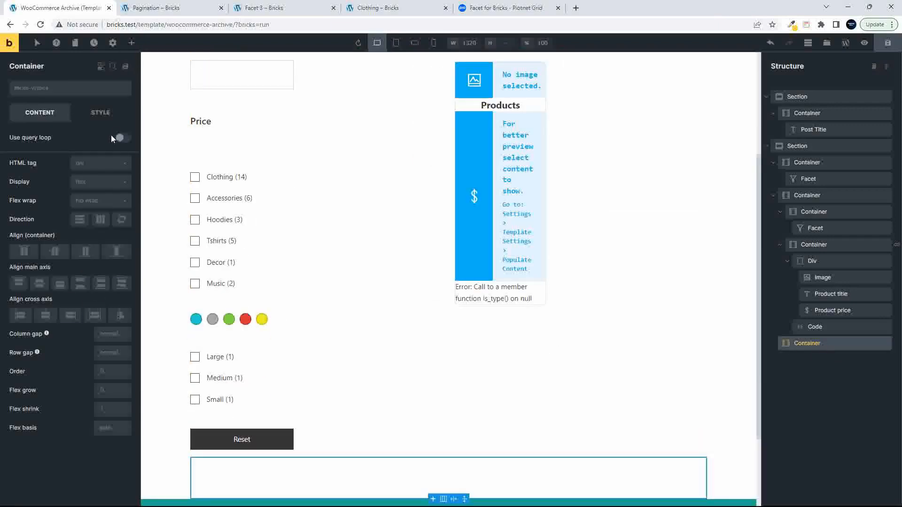
left_click(132, 43)
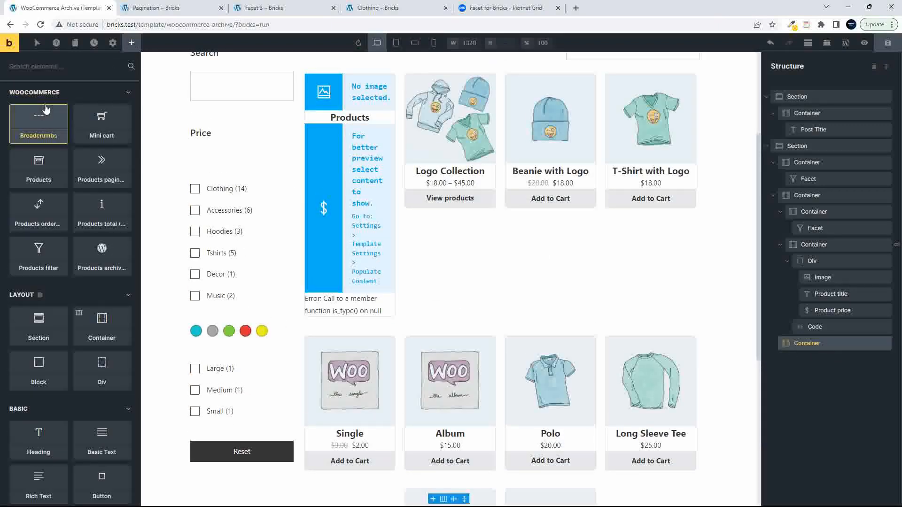
type("face")
left_click(103, 105)
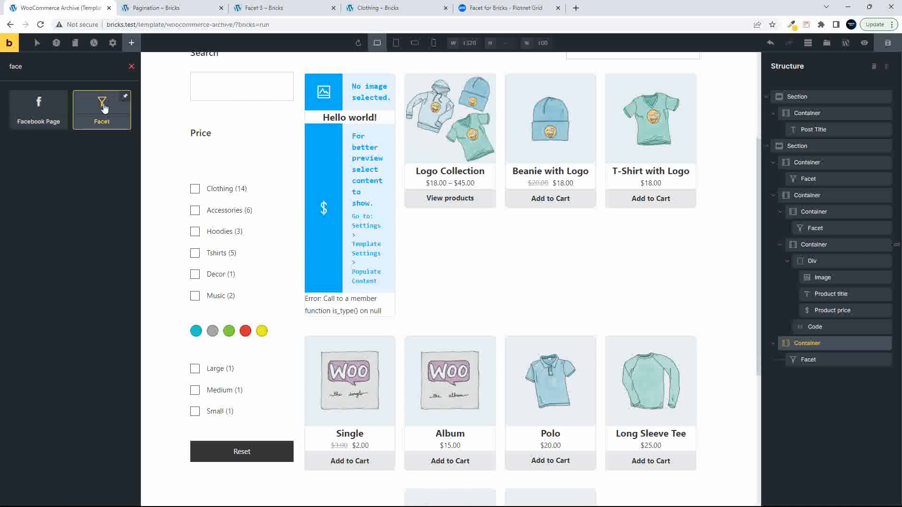
Set the new Facet element to the Pagination facet, with Bricks Element as grid type and container as the Bricks query
left_click(811, 361)
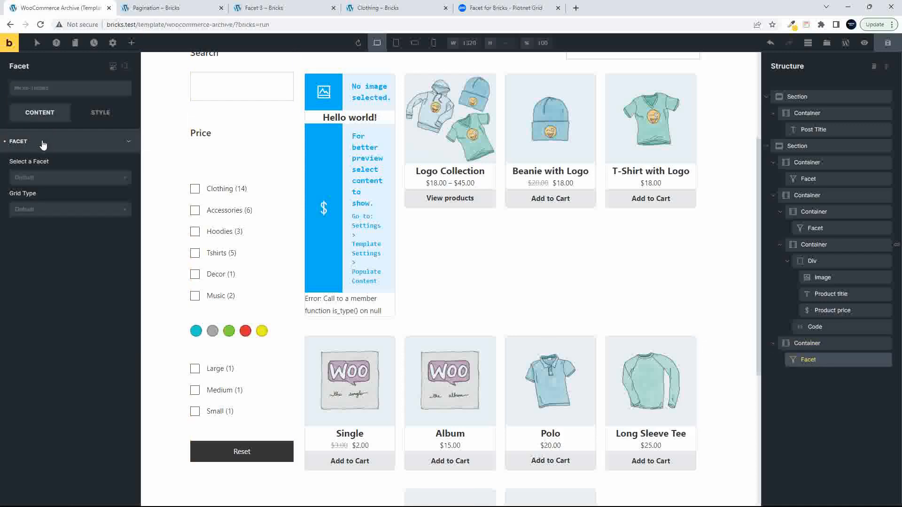
left_click(32, 179)
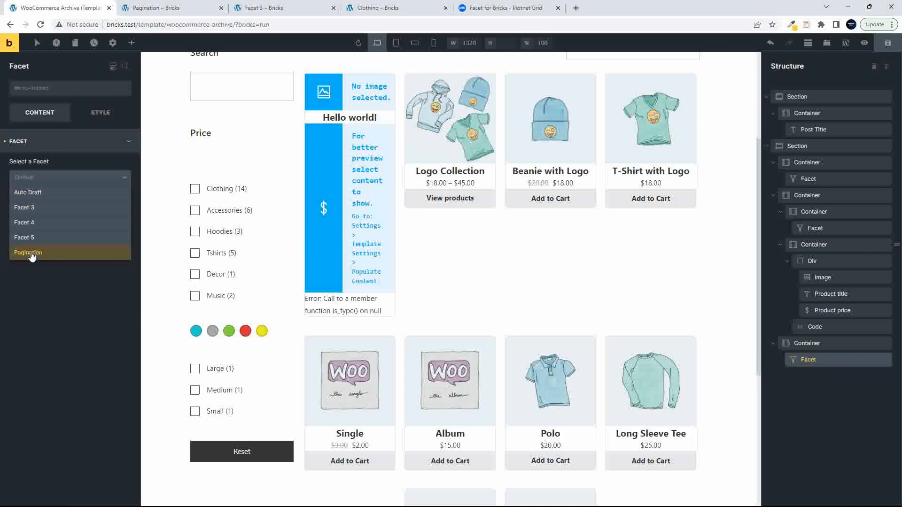
left_click(29, 252)
left_click(39, 209)
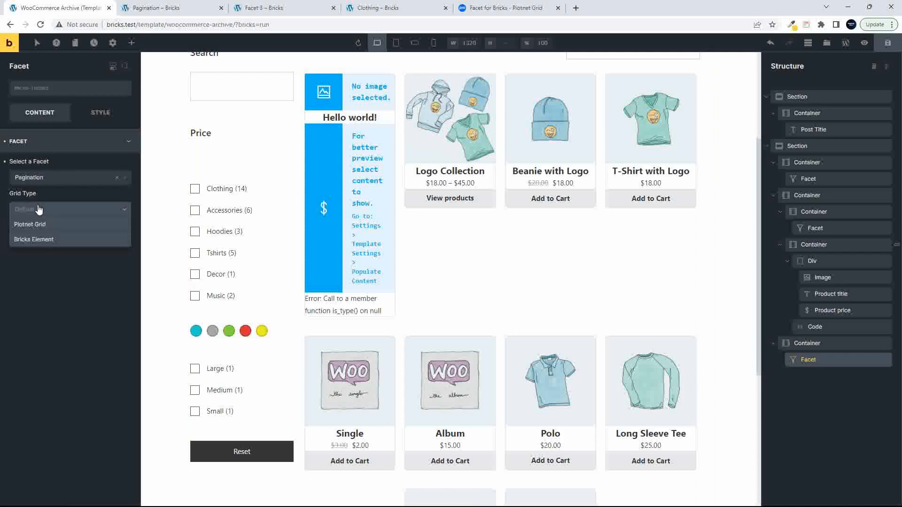
left_click(42, 241)
left_click(92, 230)
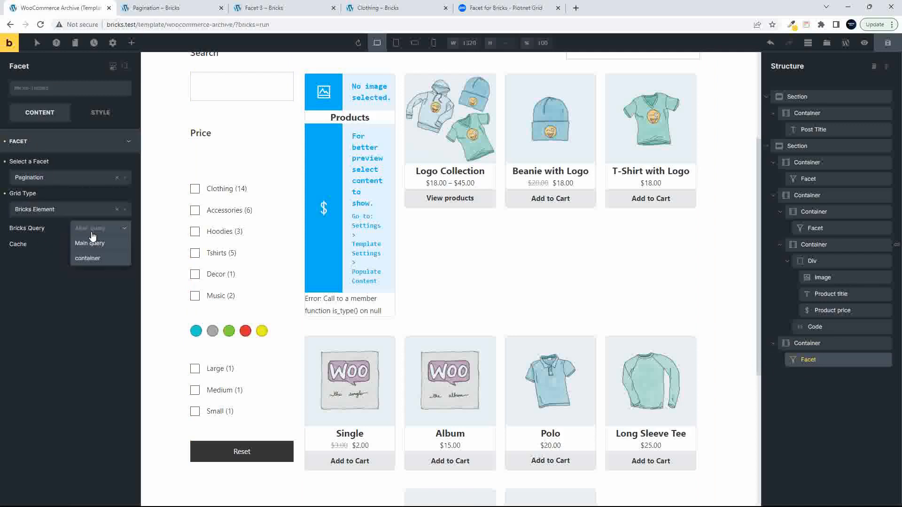
left_click(92, 259)
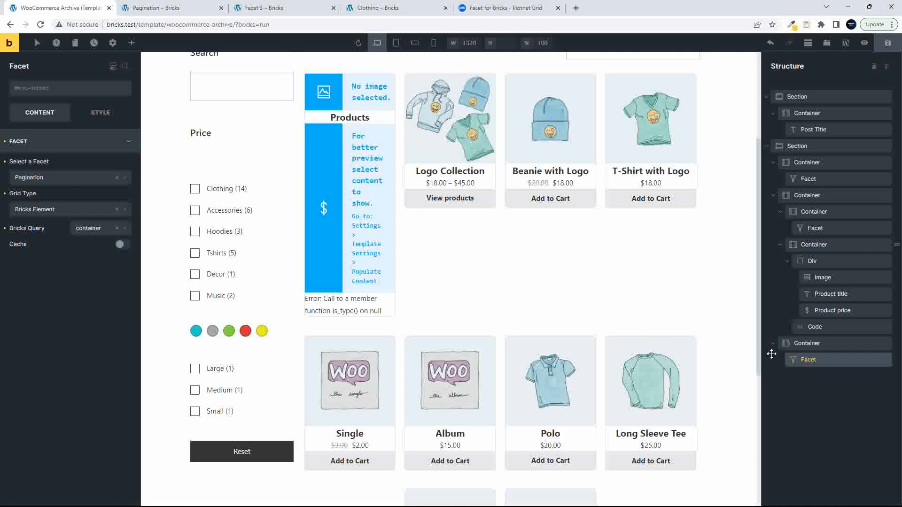
Add Pagination to the facets applied to the product query loop container and save the template
left_click(644, 296)
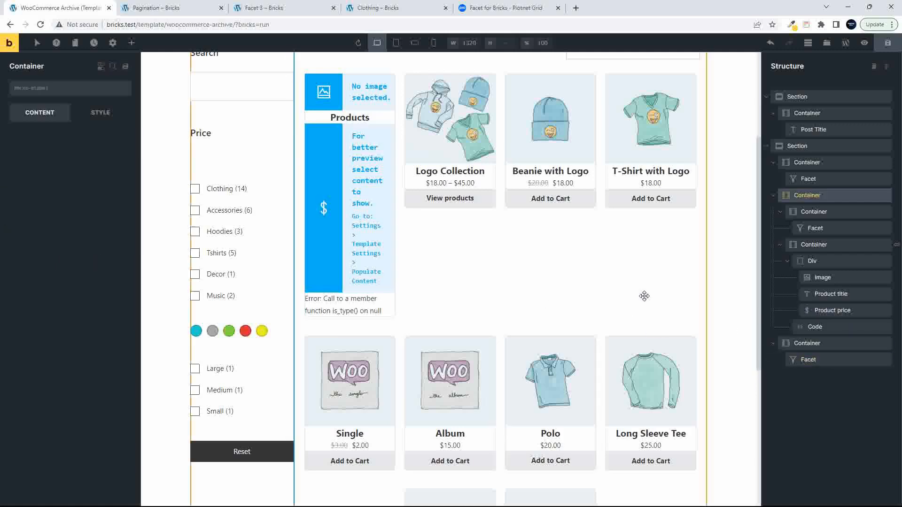
left_click(816, 212)
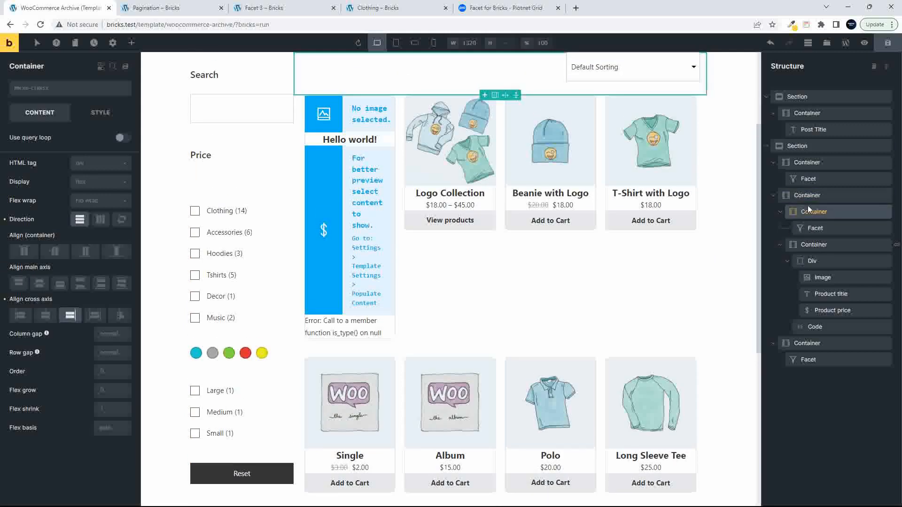
left_click(819, 248)
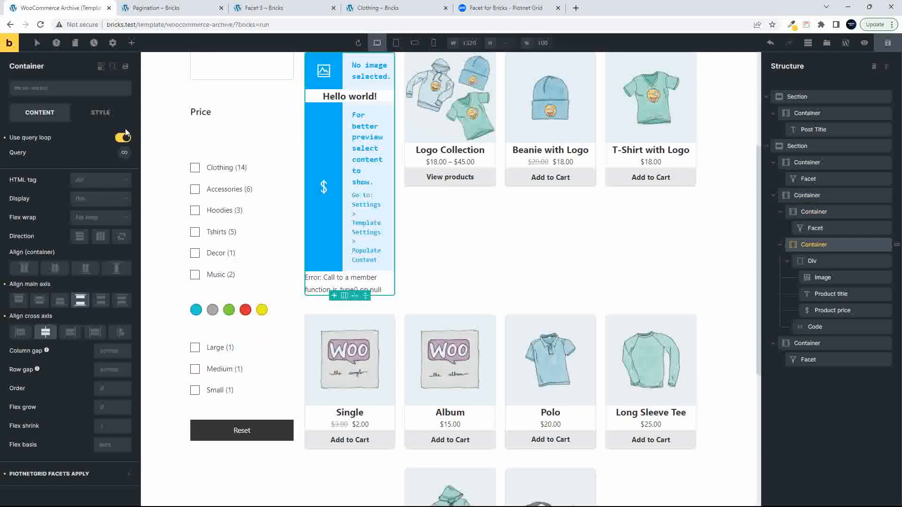
left_click(86, 474)
scroll(89, 435, "down", 1)
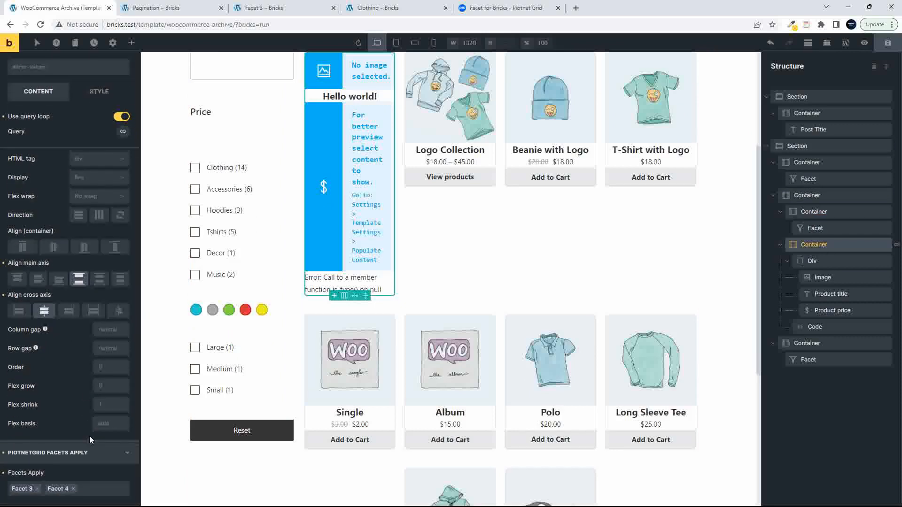
left_click(94, 494)
scroll(94, 494, "down", 2)
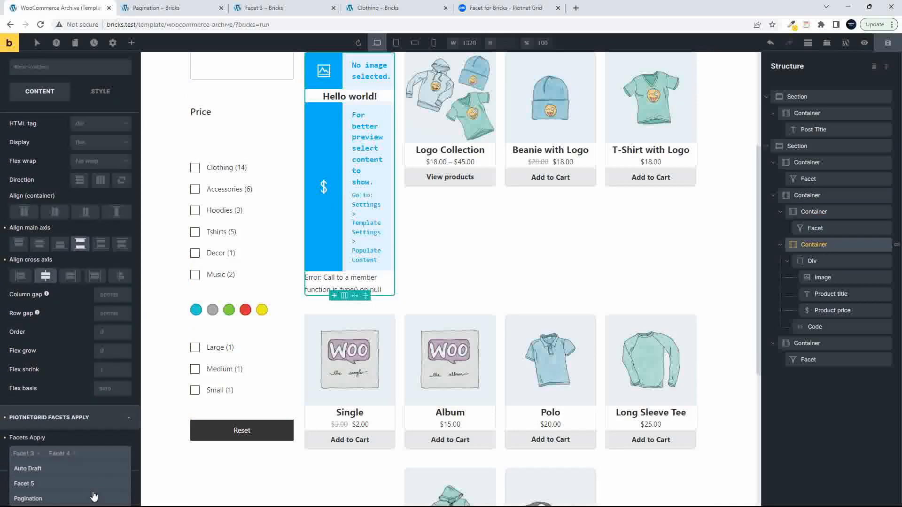
left_click(26, 499)
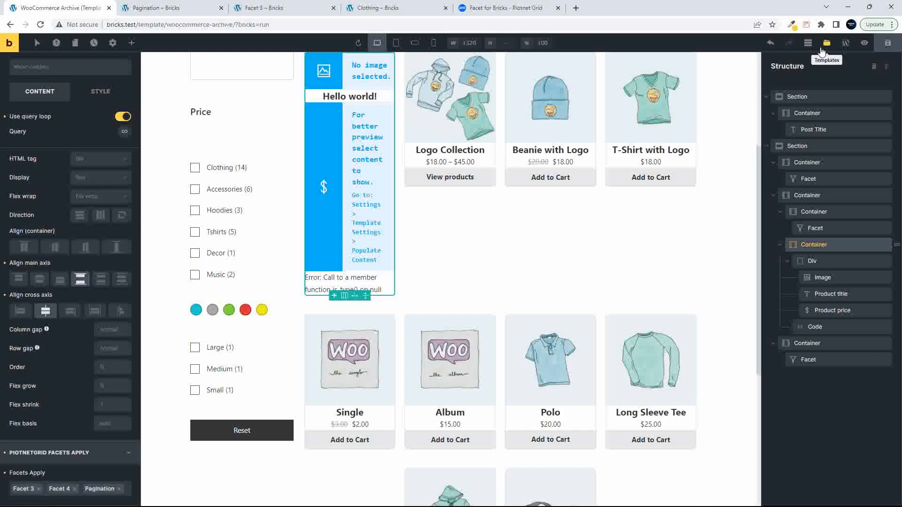
scroll(586, 318, "down", 5)
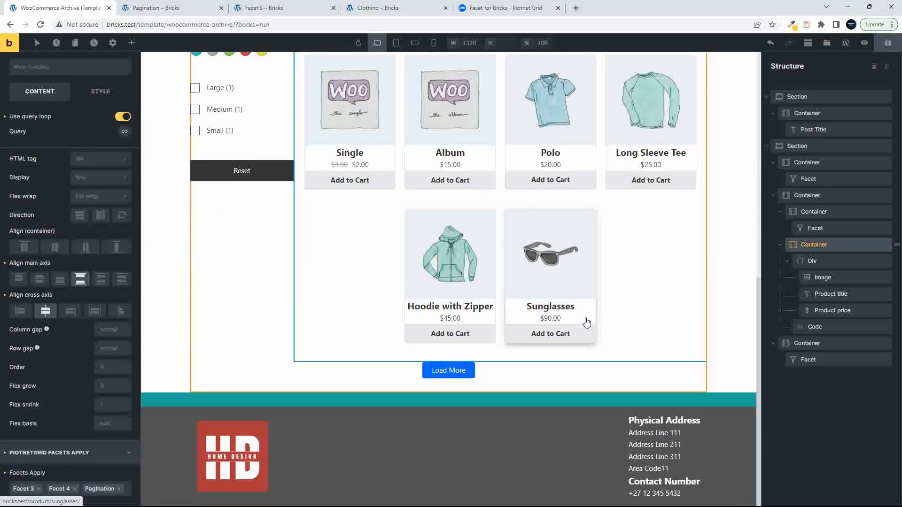
left_click(895, 45)
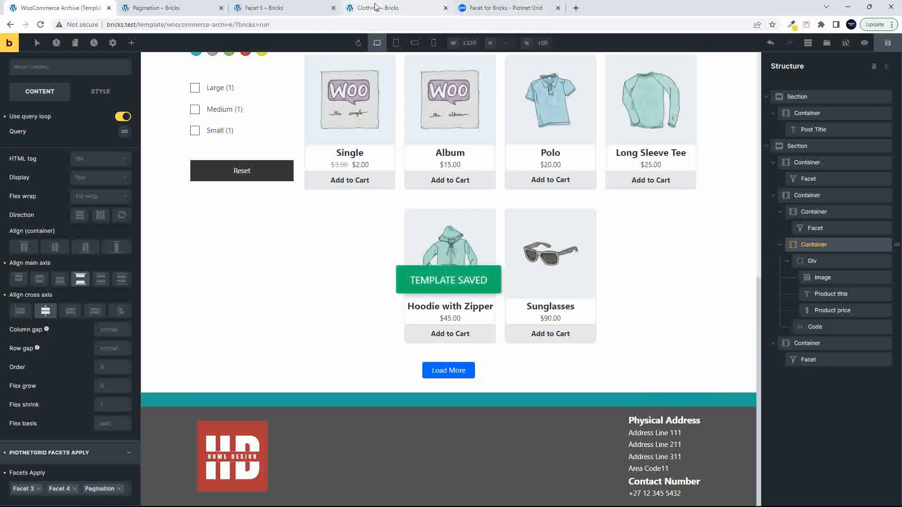
Reload the Clothing category page, load more products and examine where they are placed relative to the grid and sorting facet
left_click(376, 8)
left_click(40, 24)
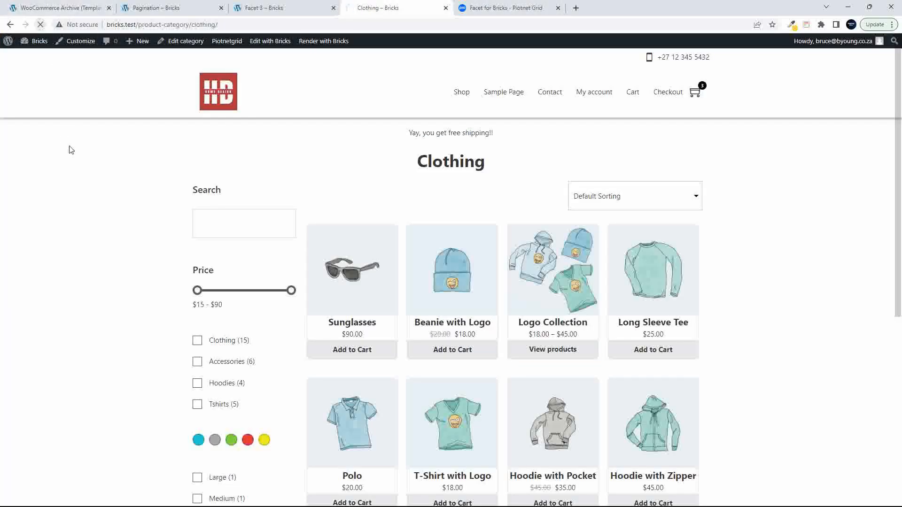
scroll(79, 217, "down", 7)
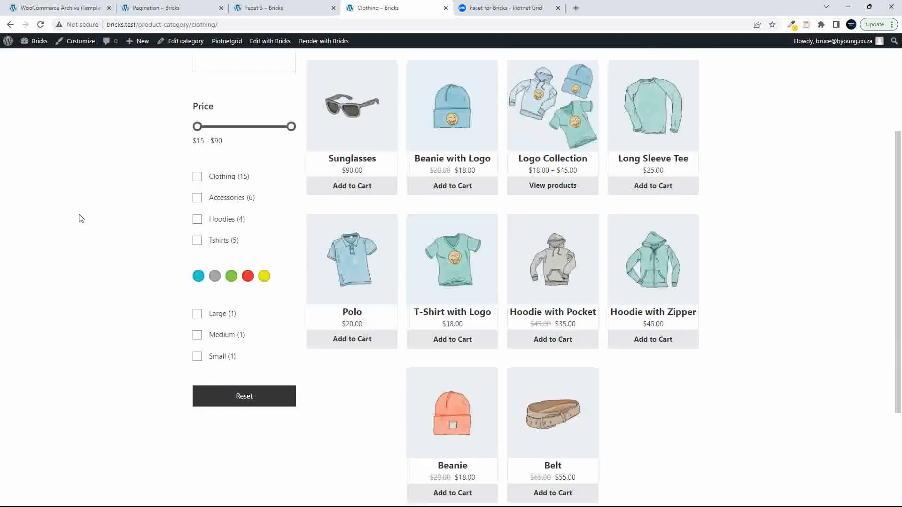
left_click(458, 380)
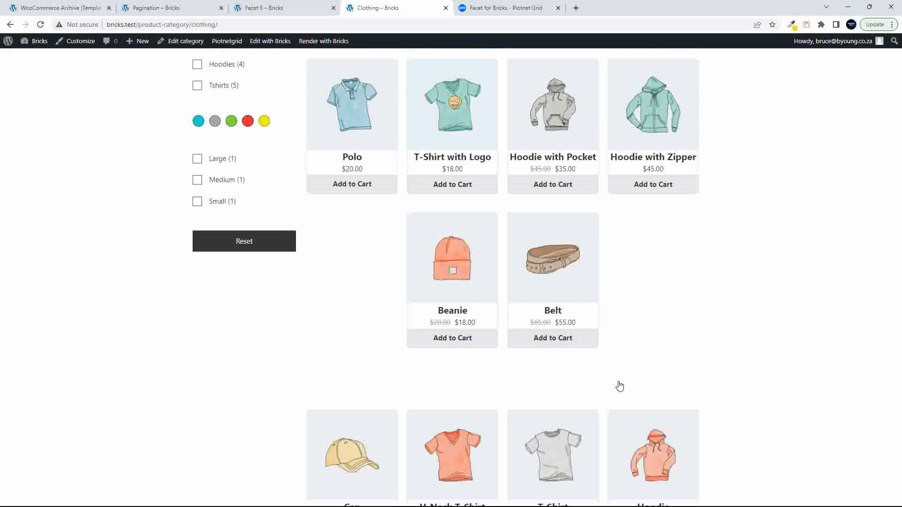
scroll(620, 385, "down", 7)
scroll(620, 386, "up", 5)
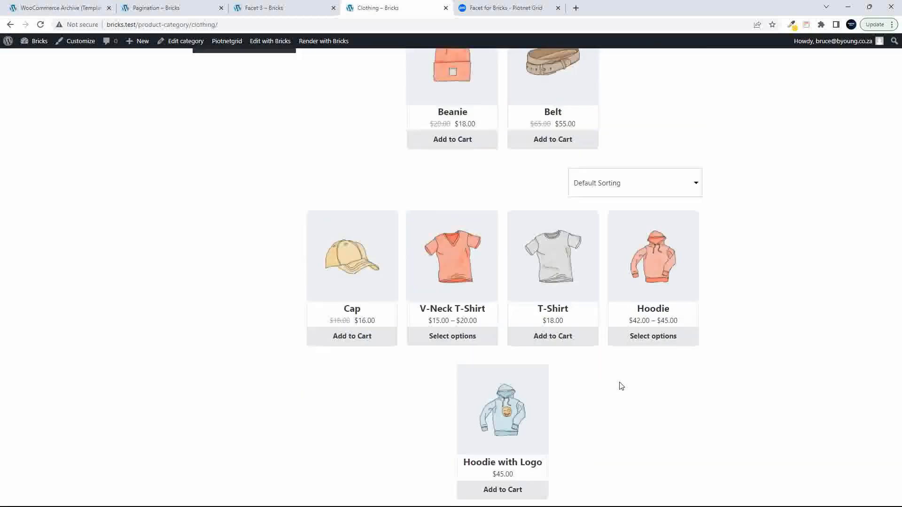
scroll(620, 386, "down", 3)
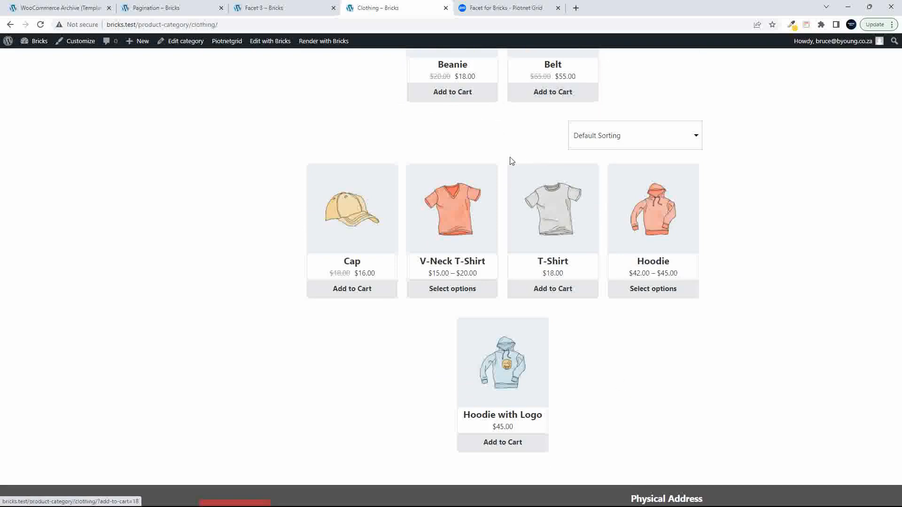
scroll(516, 171, "up", 12)
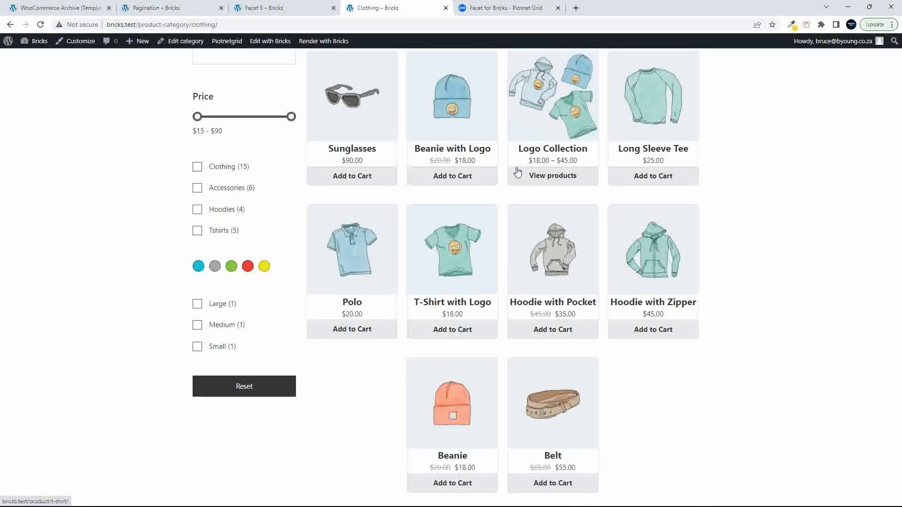
scroll(517, 174, "down", 2)
scroll(517, 173, "down", 8)
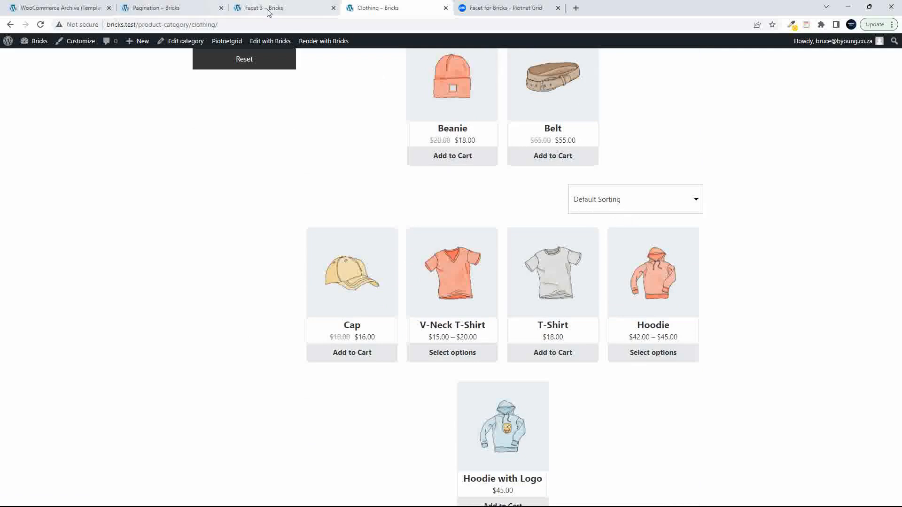
scroll(440, 188, "down", 3)
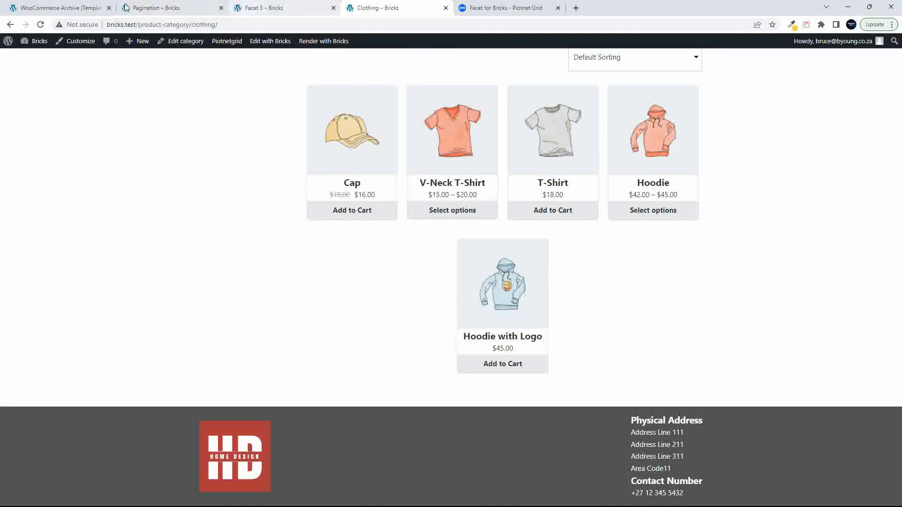
In the archive template, move the sorting facet's container out of the product grid's parent container to directly above it, and save
left_click(69, 8)
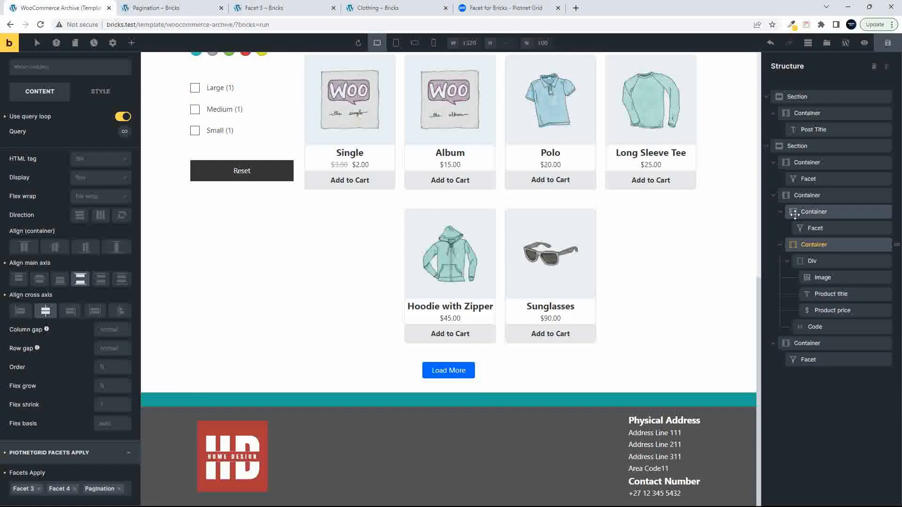
left_click_drag(794, 215, 797, 193)
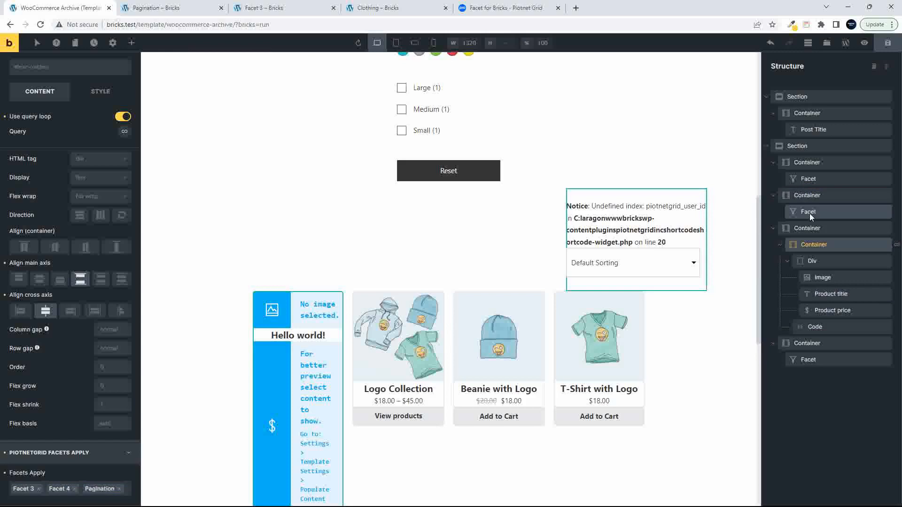
left_click(809, 213)
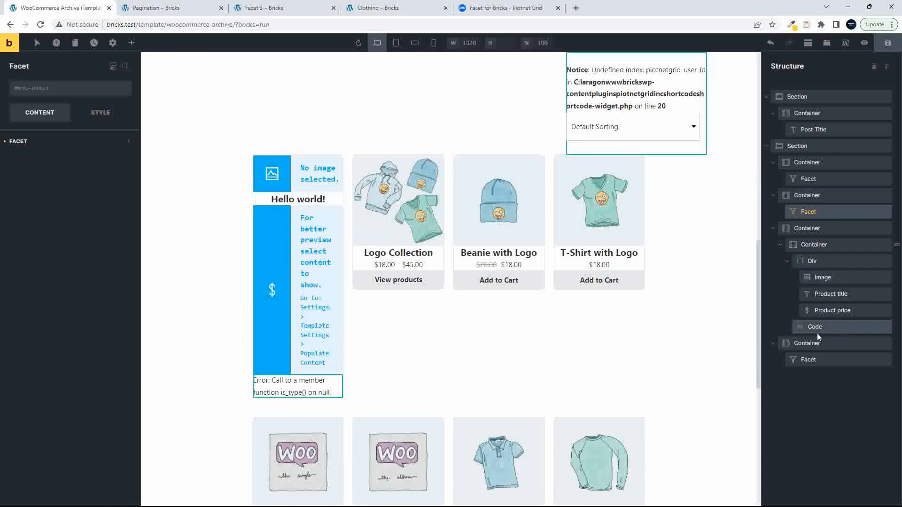
left_click(792, 343)
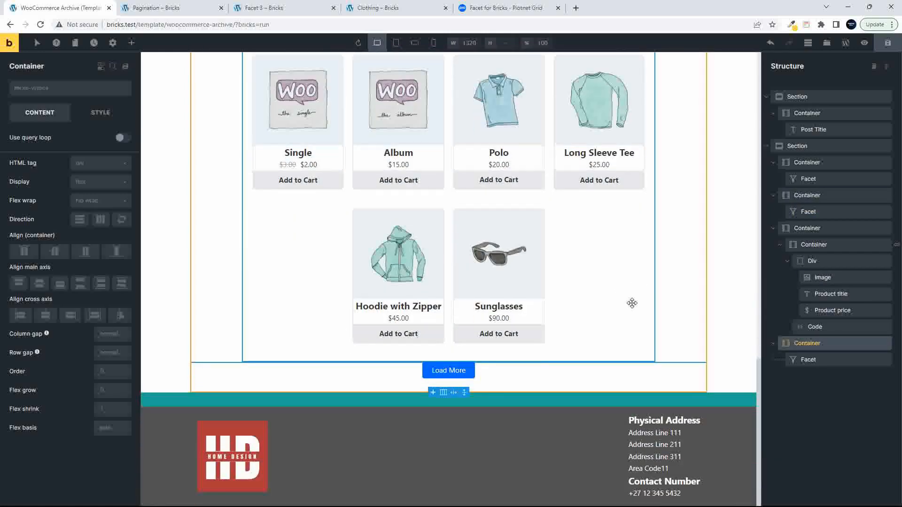
scroll(532, 316, "up", 8)
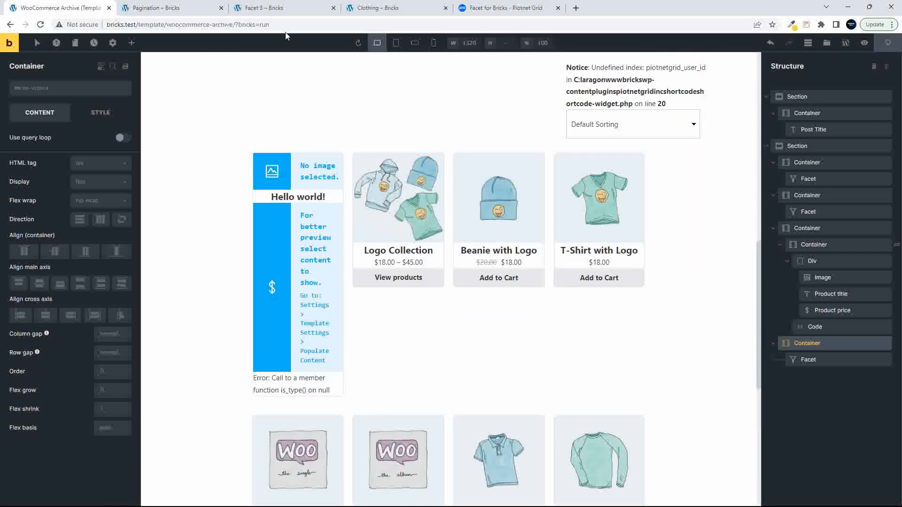
Reload the Clothing category page, test Load More again and check the product grid and the filter and sorting layout
left_click(404, 7)
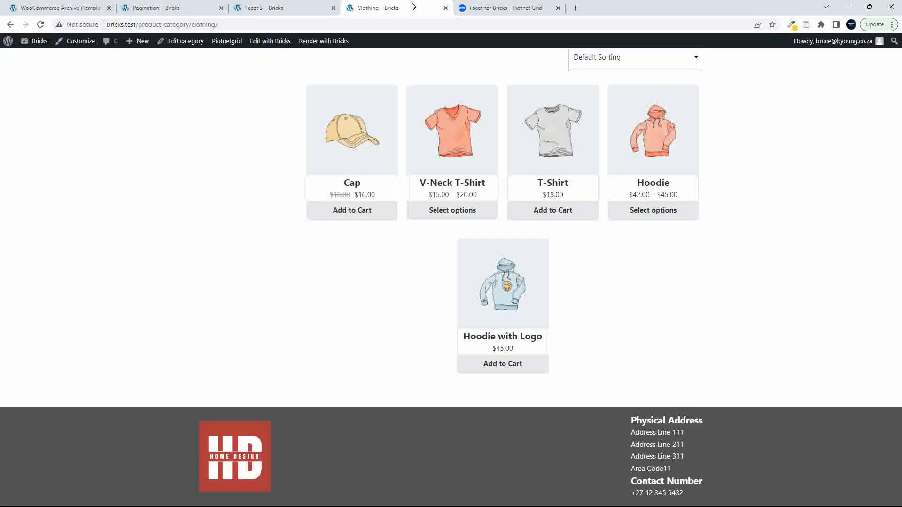
left_click(40, 24)
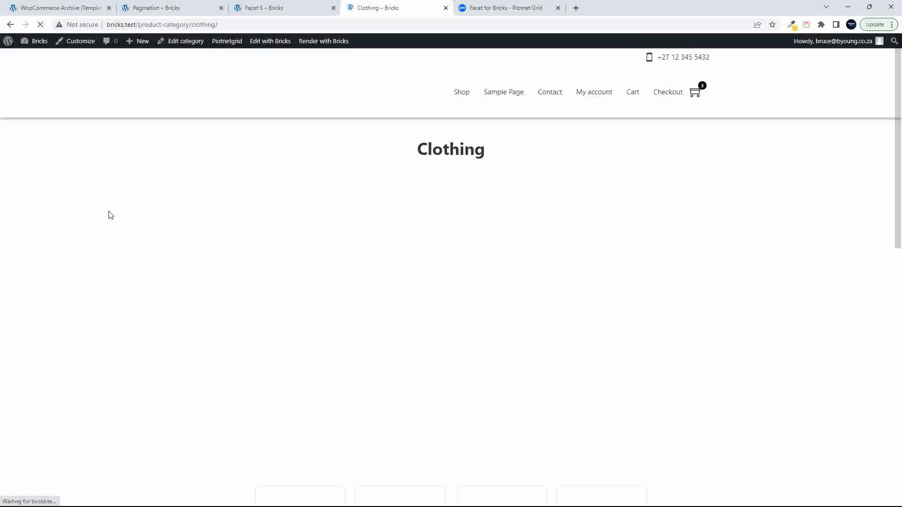
scroll(118, 220, "up", 5)
scroll(118, 220, "up", 9)
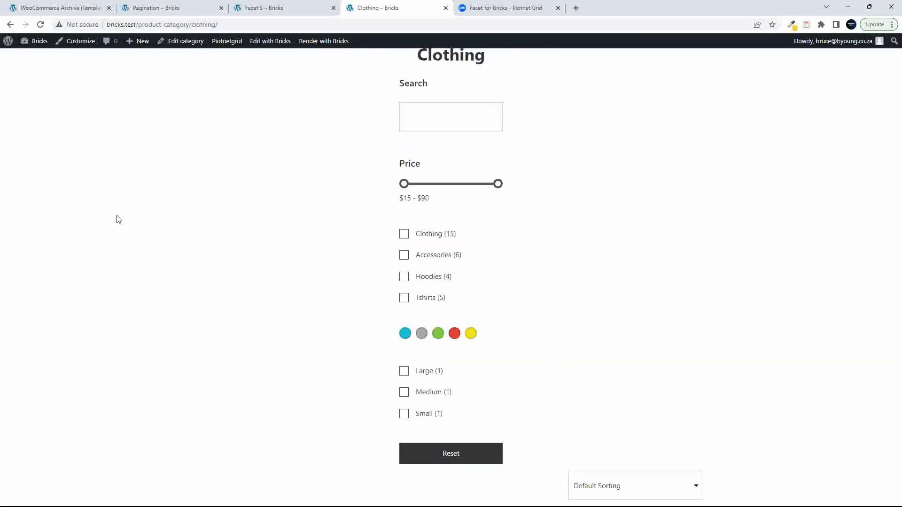
scroll(119, 221, "down", 9)
scroll(119, 222, "down", 6)
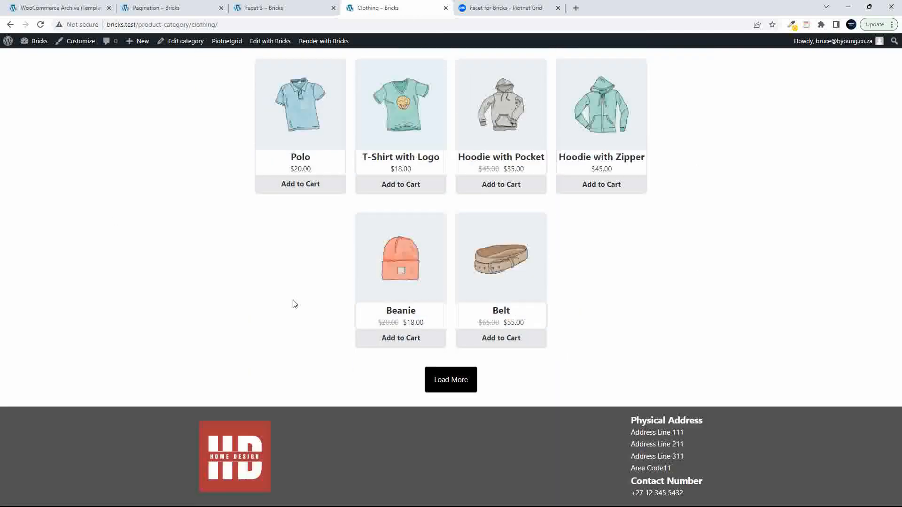
left_click(446, 378)
scroll(141, 308, "down", 3)
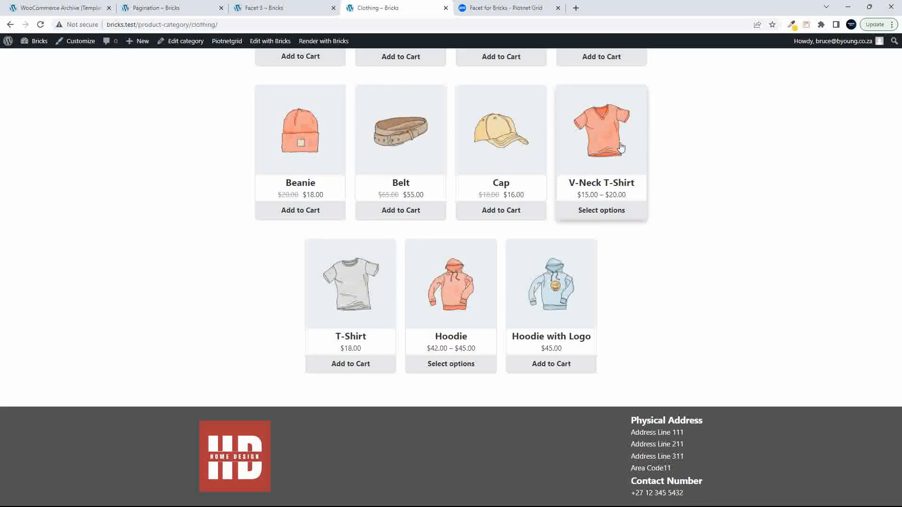
scroll(447, 240, "up", 10)
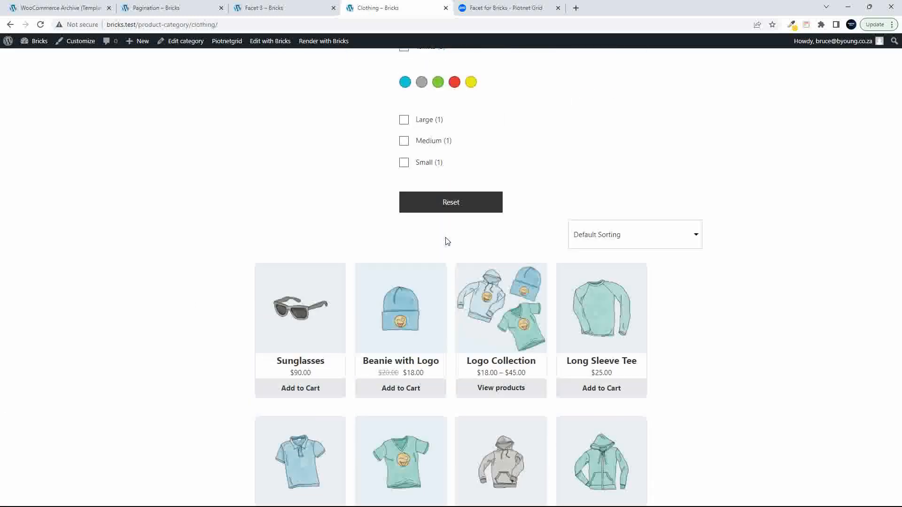
scroll(447, 240, "down", 6)
scroll(444, 239, "down", 4)
scroll(445, 239, "up", 12)
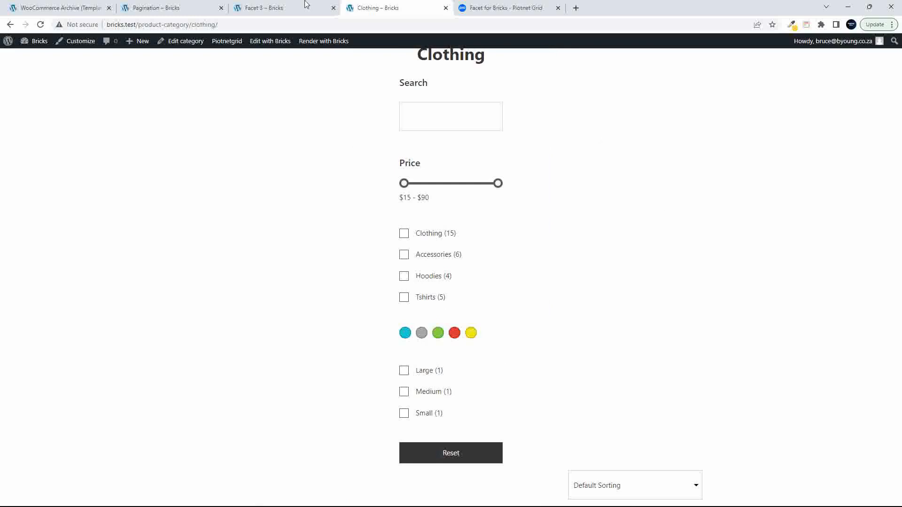
In the archive template, add a new container to the section that holds the filters, sorting facet and product grid
left_click(44, 8)
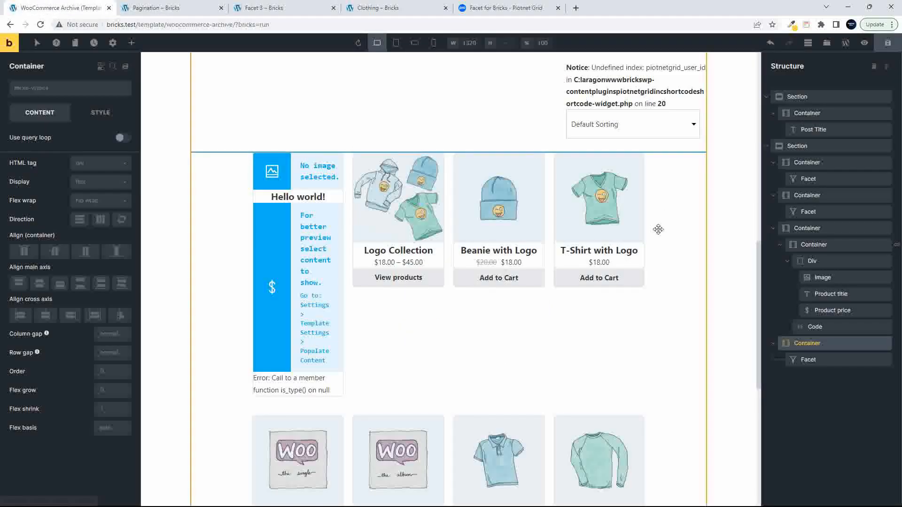
left_click(801, 148)
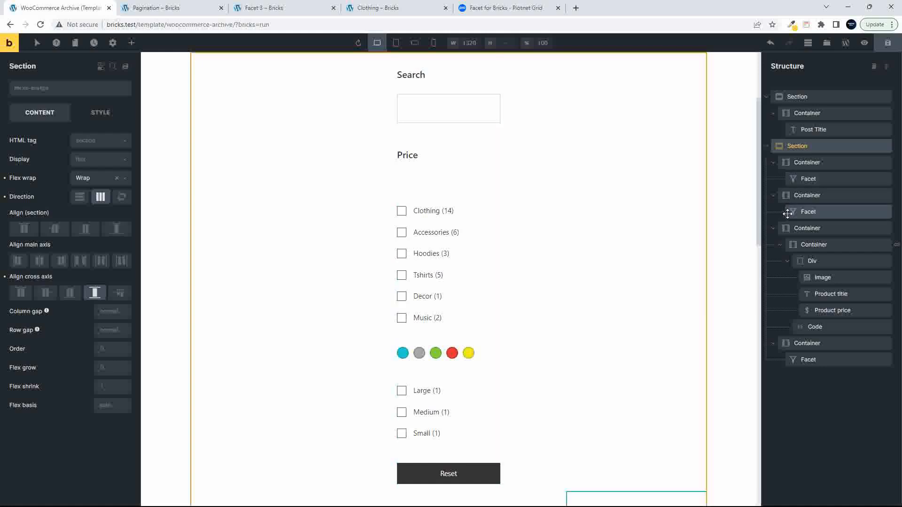
left_click(807, 228)
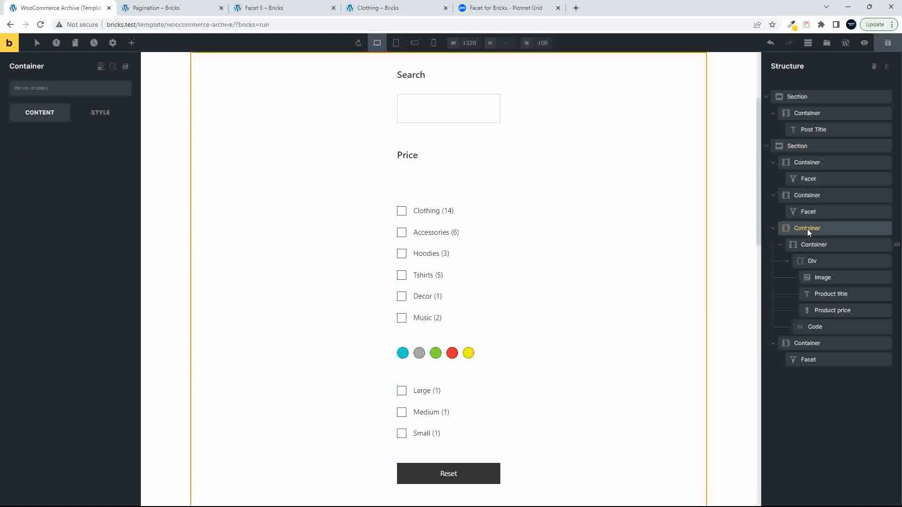
left_click(788, 152)
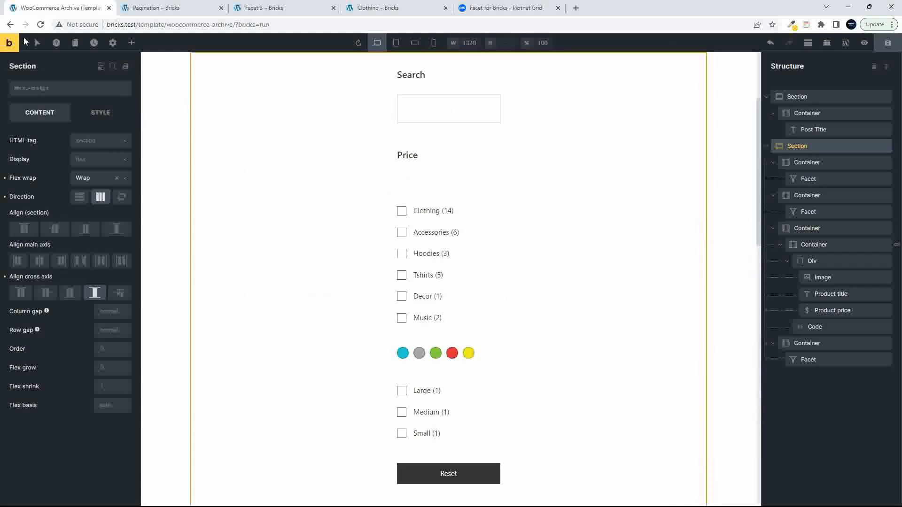
left_click(132, 45)
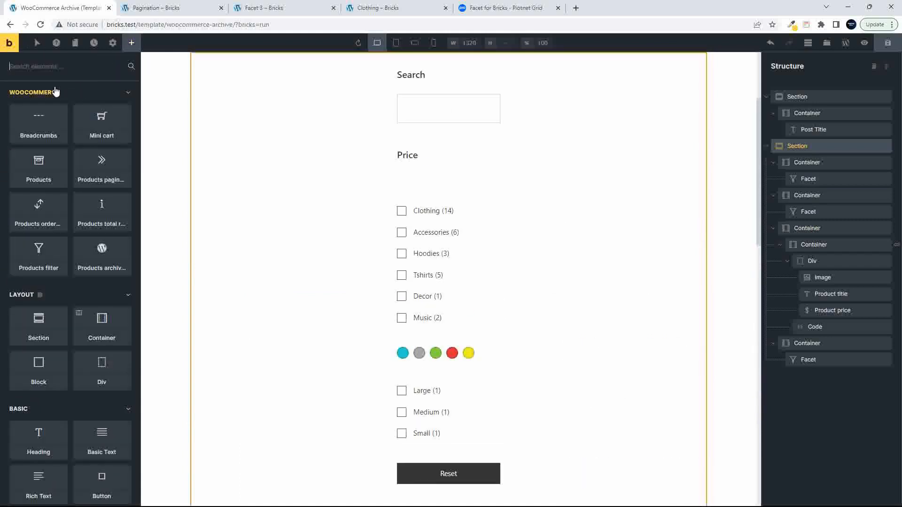
type("container")
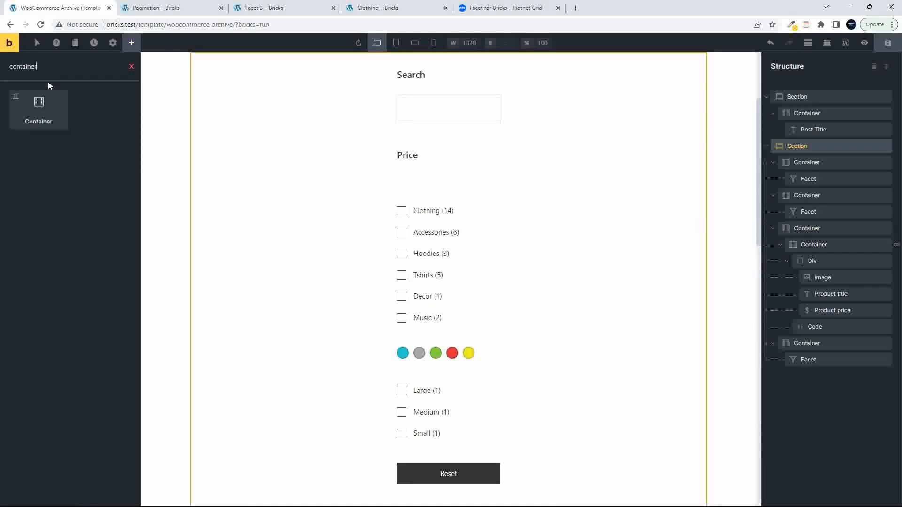
left_click(38, 106)
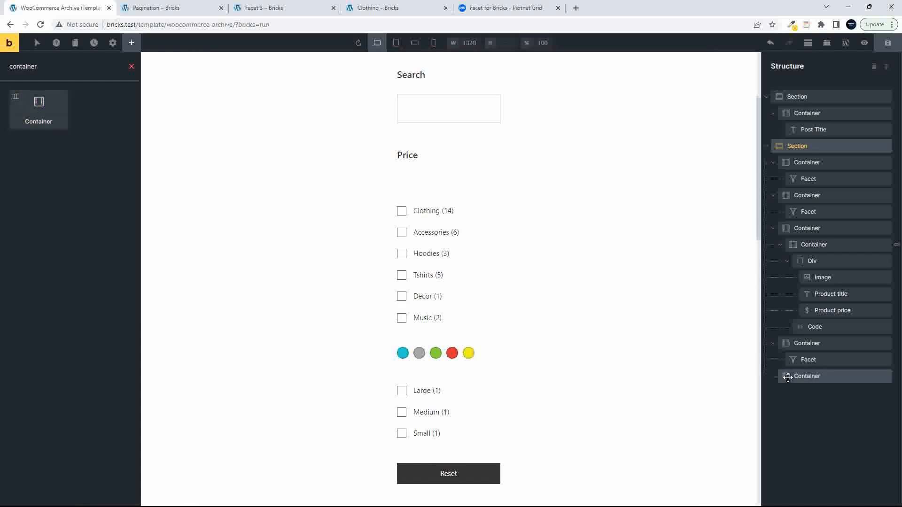
Place the new container directly below the filter facet's container and nest the product grid and sorting containers inside it
left_click_drag(788, 377, 791, 193)
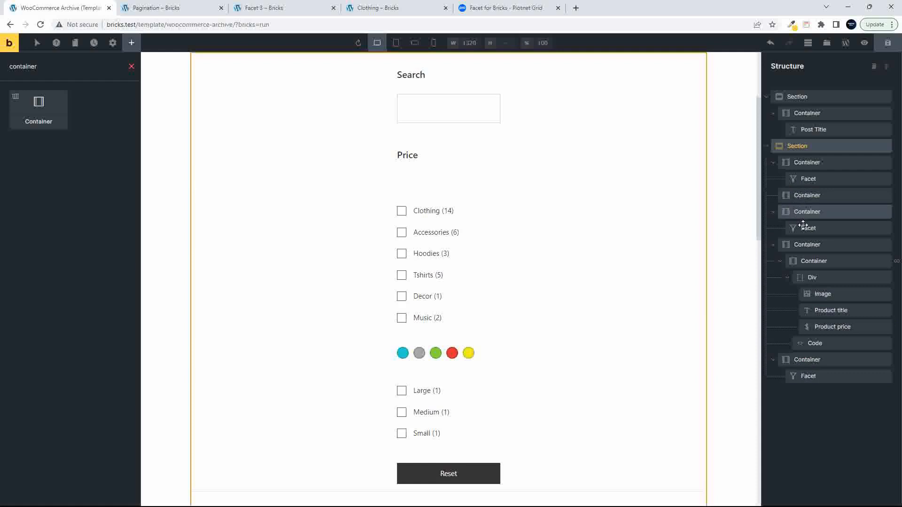
left_click_drag(788, 213, 810, 207)
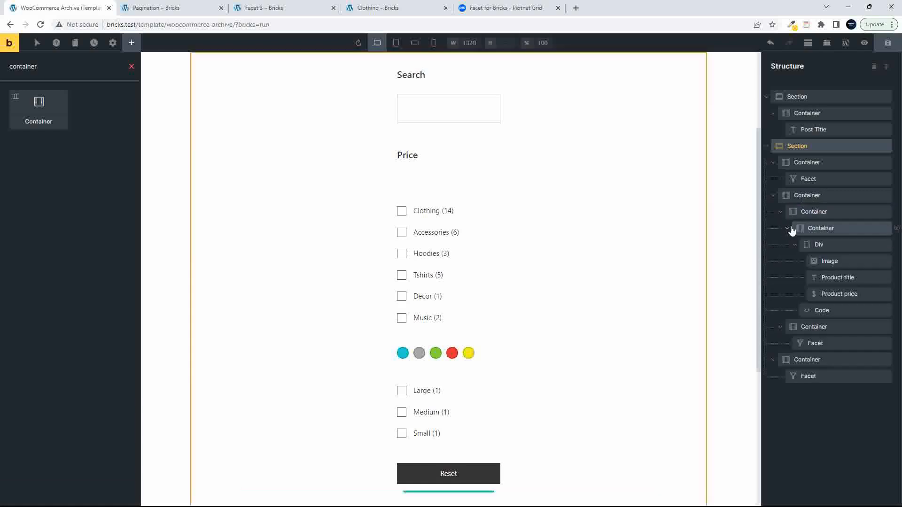
scroll(615, 338, "up", 3)
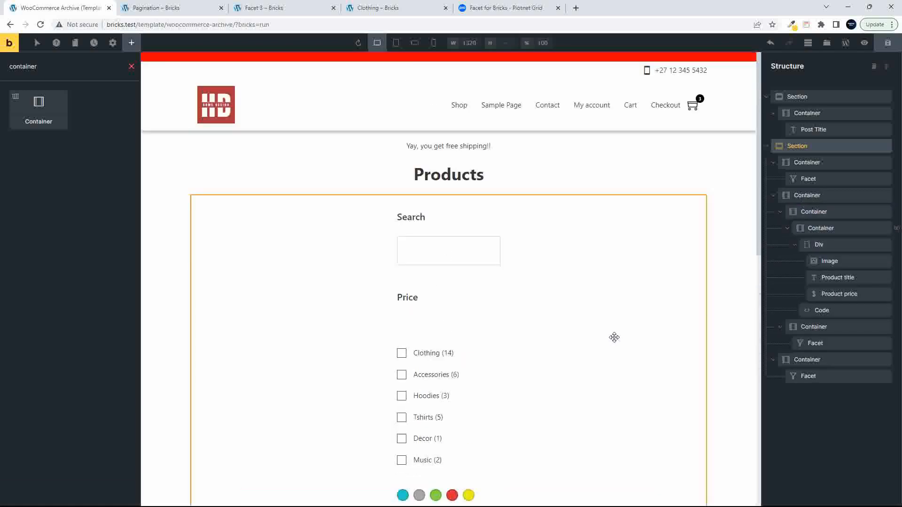
Check the filter facet container's width setting and set the new wrapper container's width to 80%
left_click(816, 179)
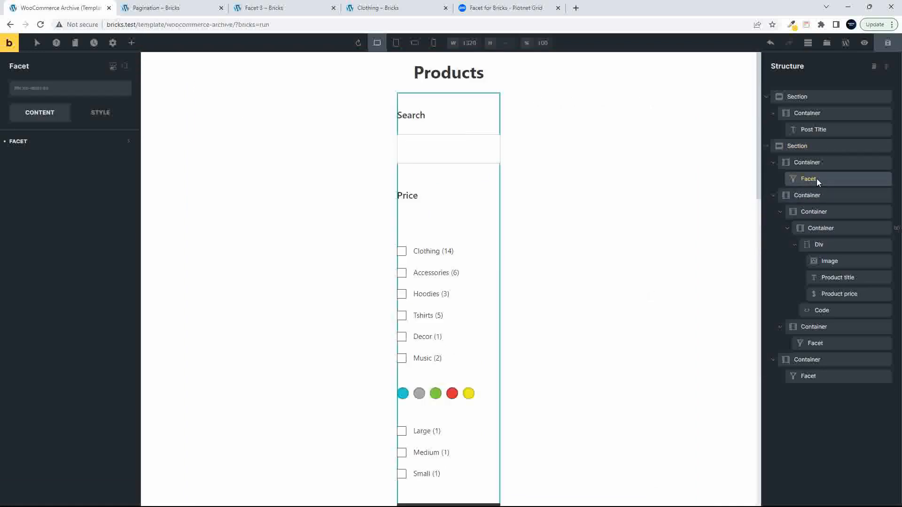
left_click(805, 163)
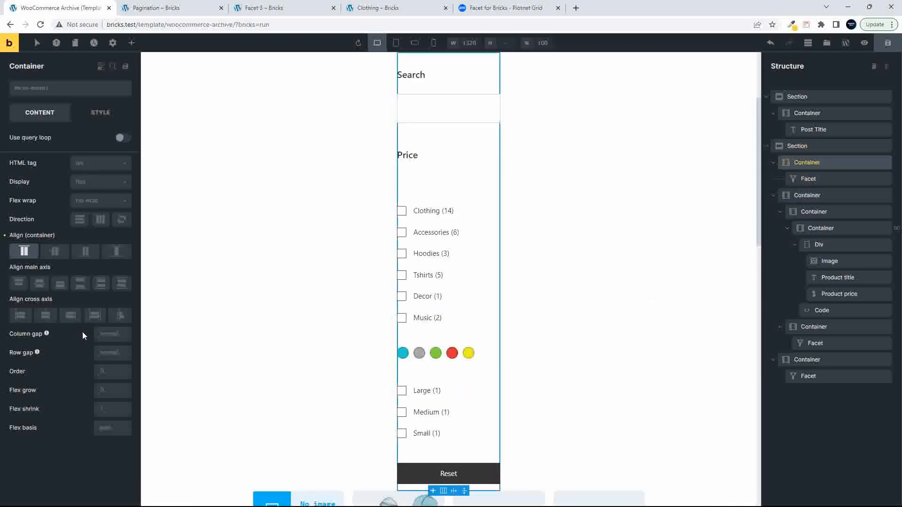
left_click(96, 118)
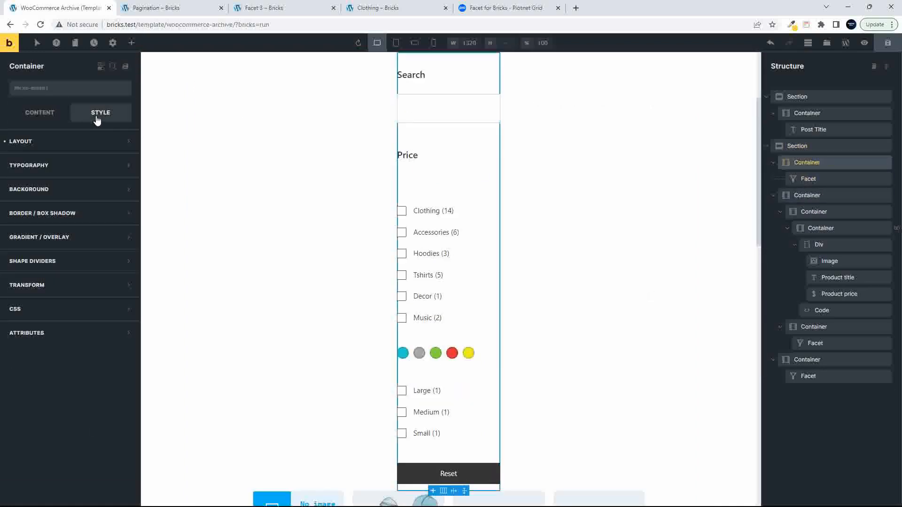
left_click(74, 142)
left_click(118, 330)
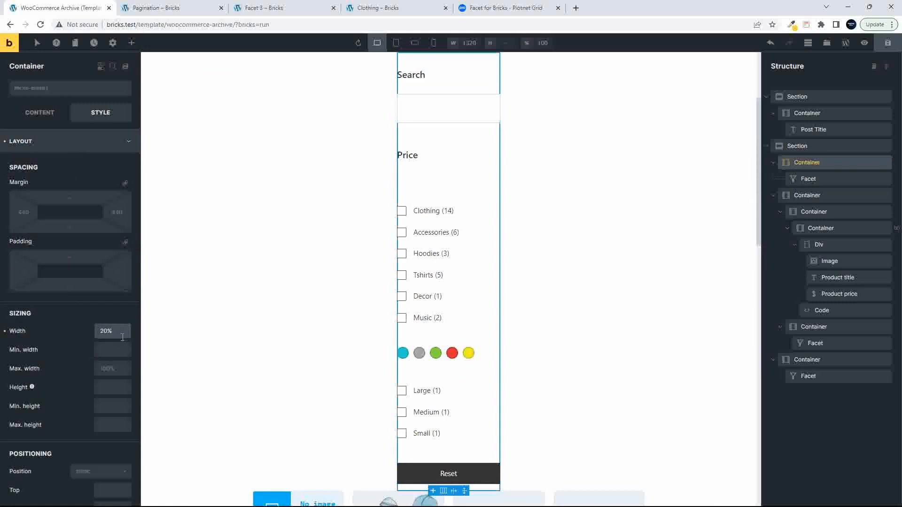
left_click(803, 197)
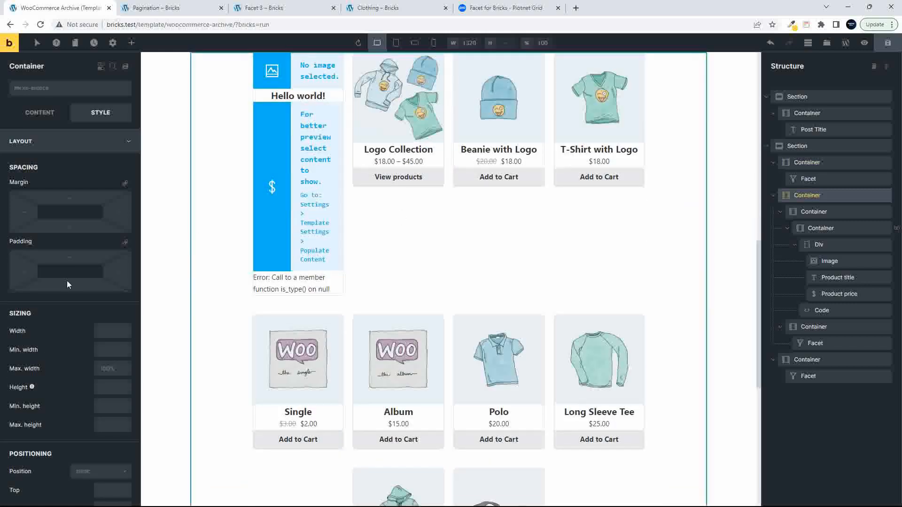
left_click(102, 334)
type("0")
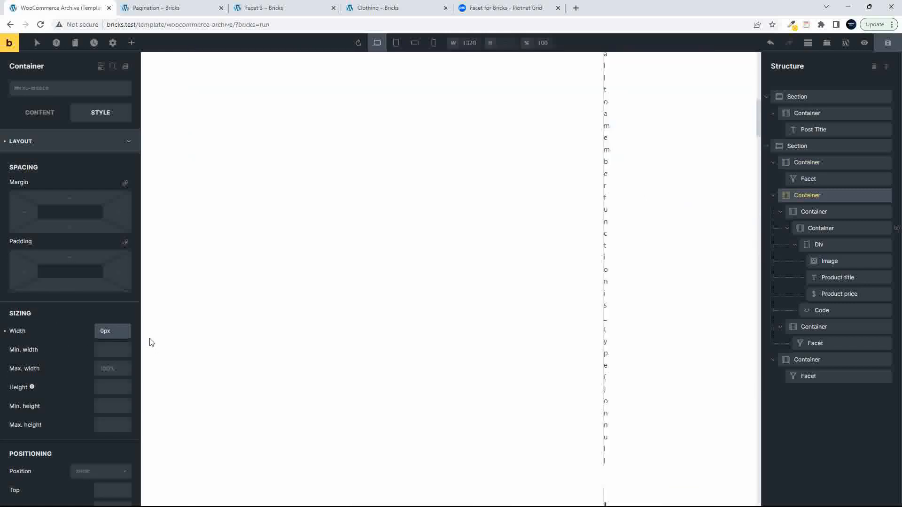
key("ctrl+a")
type("80%")
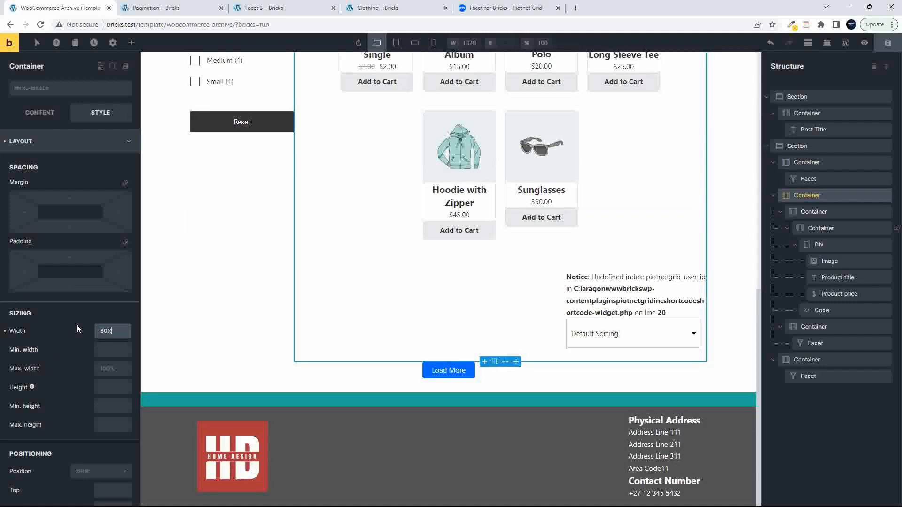
scroll(265, 281, "up", 6)
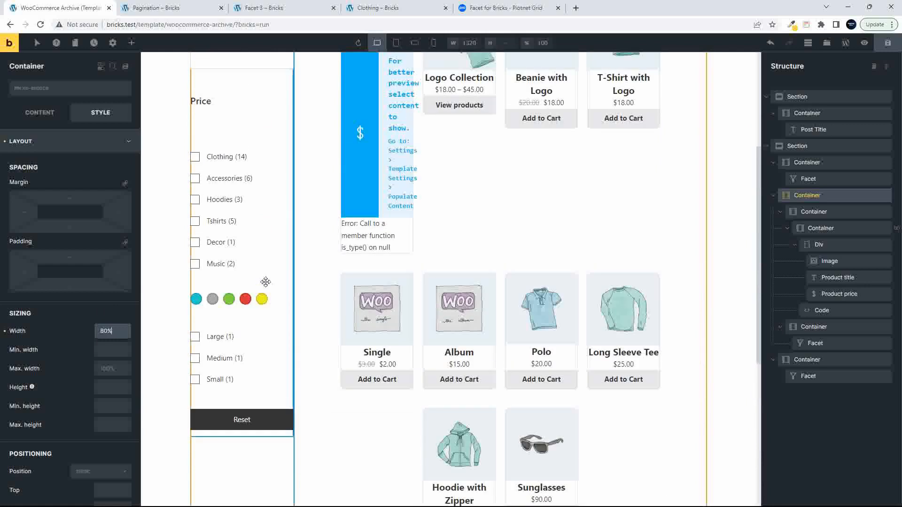
scroll(332, 292, "up", 4)
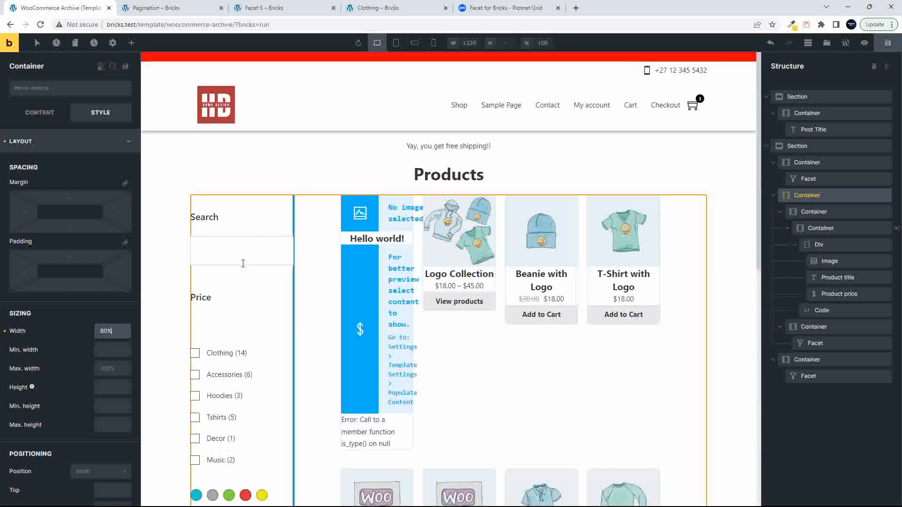
Collapse the product query loop container and move the sorting facet's container above the product grid's container inside the wrapper
left_click(788, 228)
left_click(815, 228)
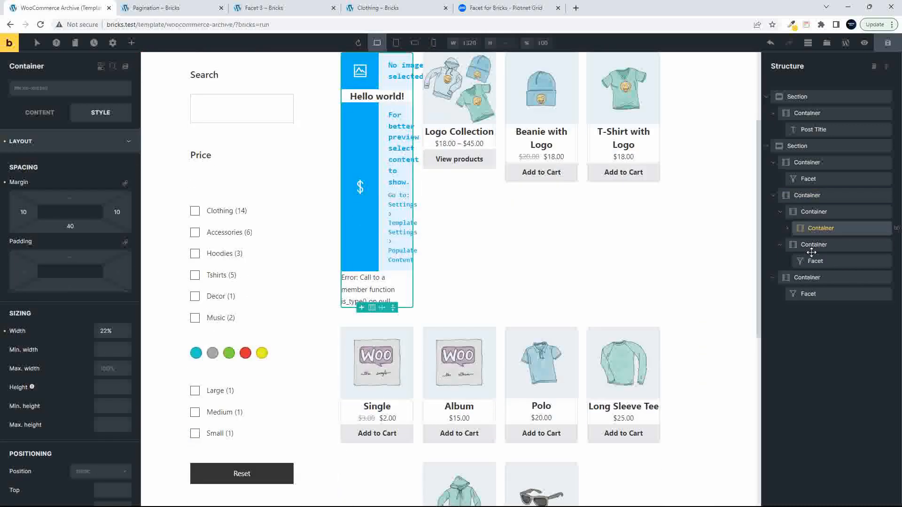
left_click_drag(799, 242, 800, 209)
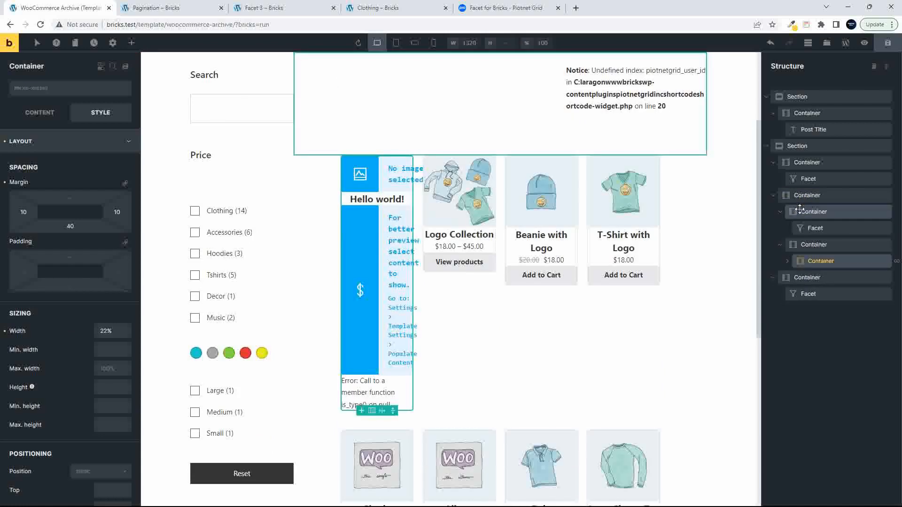
left_click(794, 245)
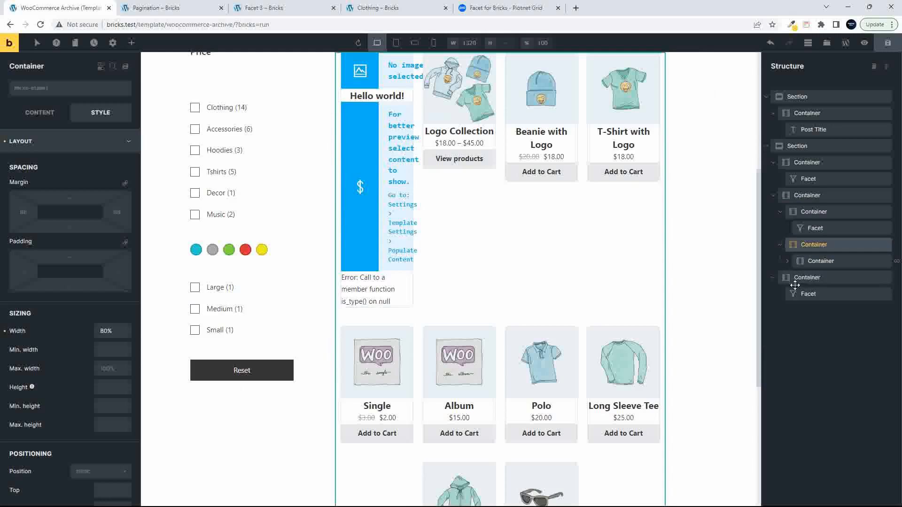
left_click(796, 281)
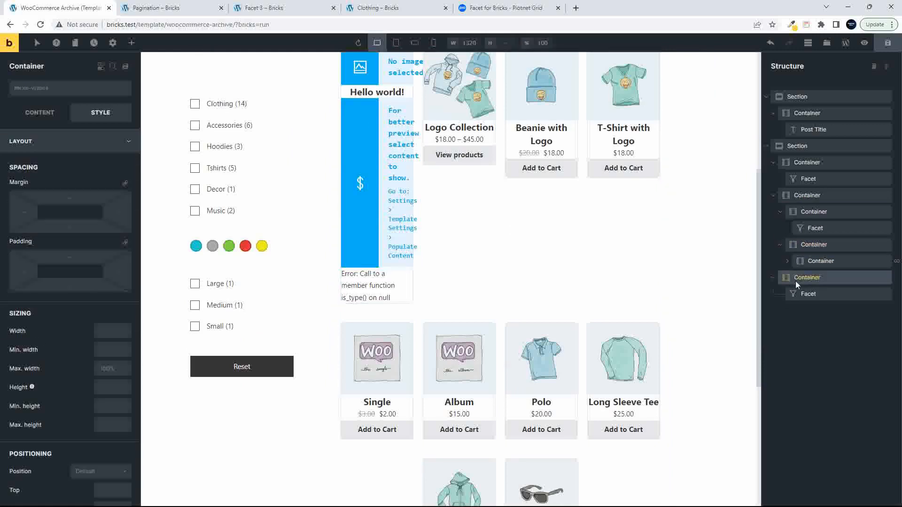
Add another container inside the wrapper, nest the sorting facet's container in it above the product grid, and save the template
left_click(802, 195)
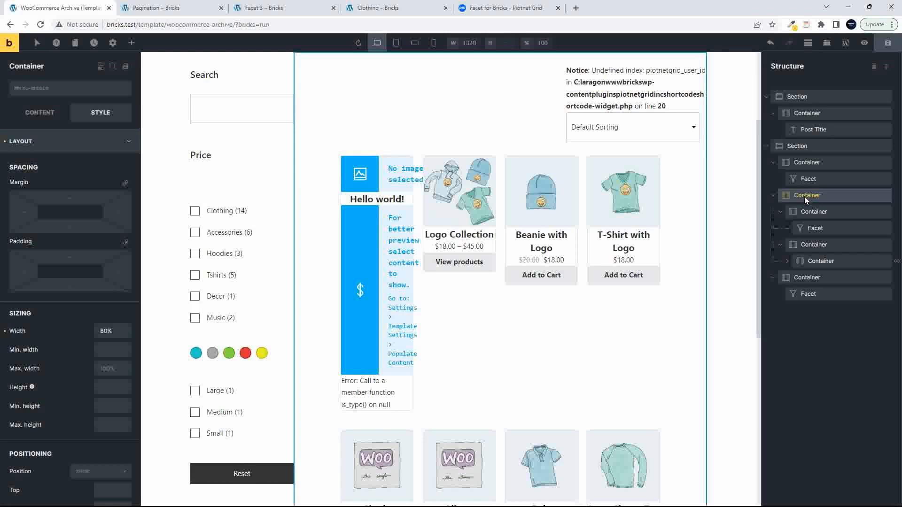
left_click(131, 43)
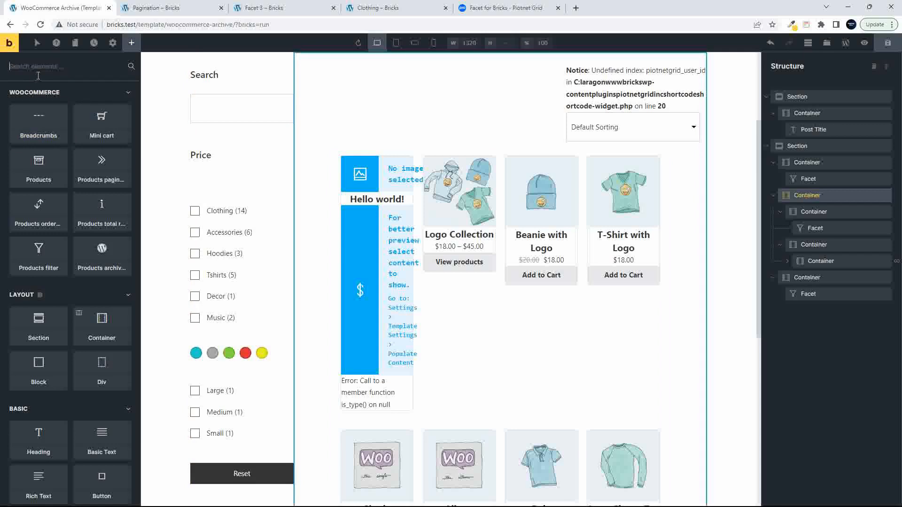
type("cont")
left_click(44, 121)
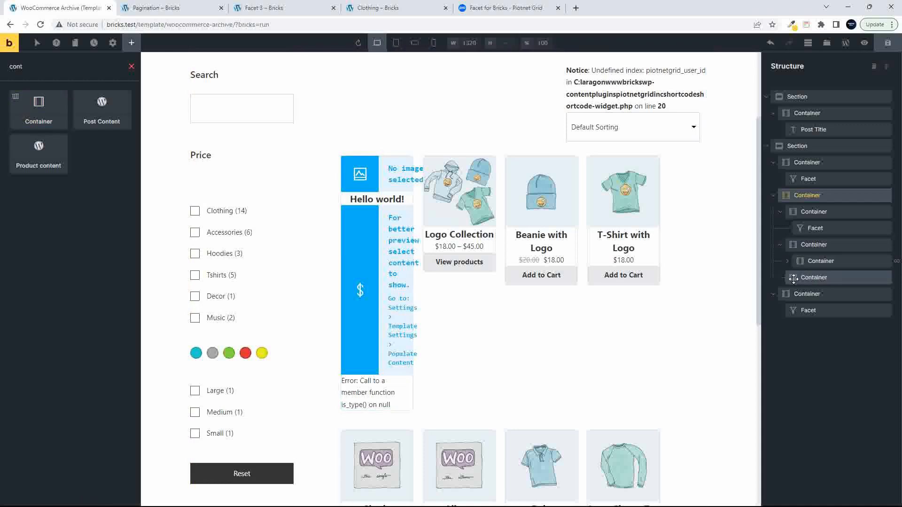
left_click_drag(793, 279, 832, 214)
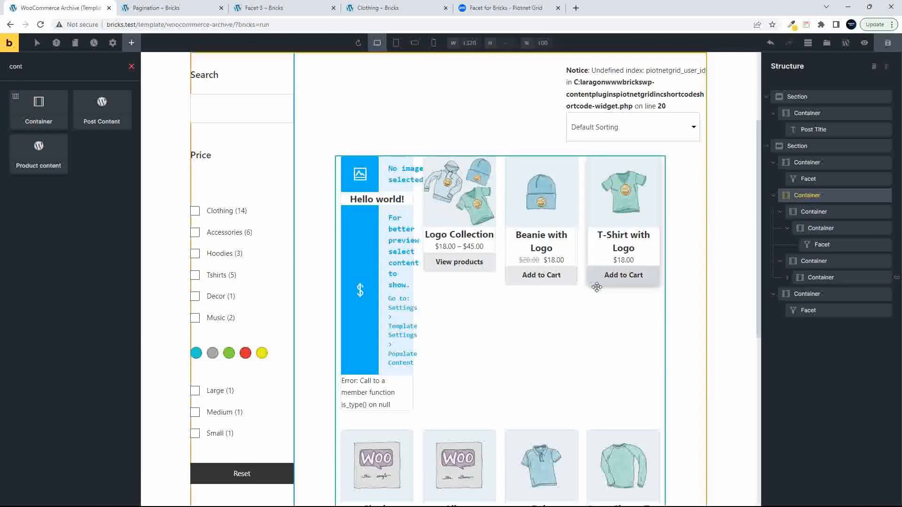
left_click(886, 44)
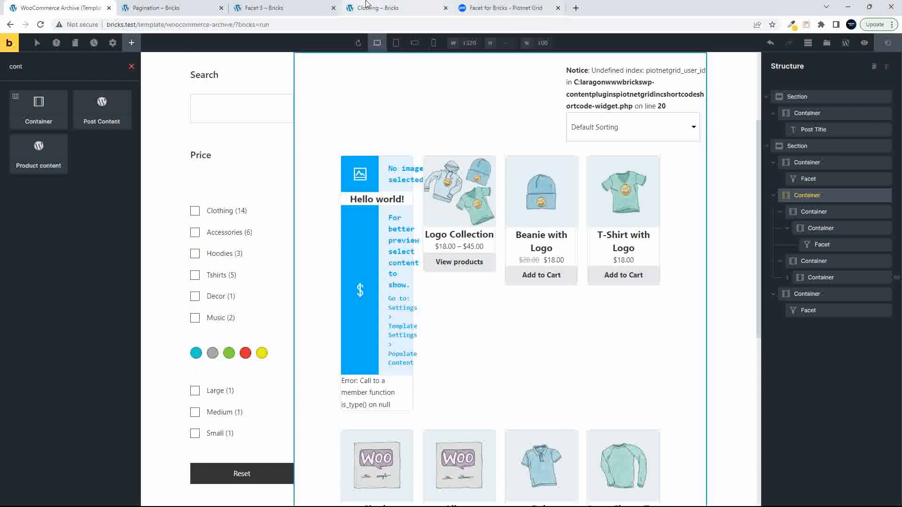
Reload the Clothing category page, load more products and examine the filter sidebar, sorting facet and product grid layout
left_click(378, 8)
left_click(40, 25)
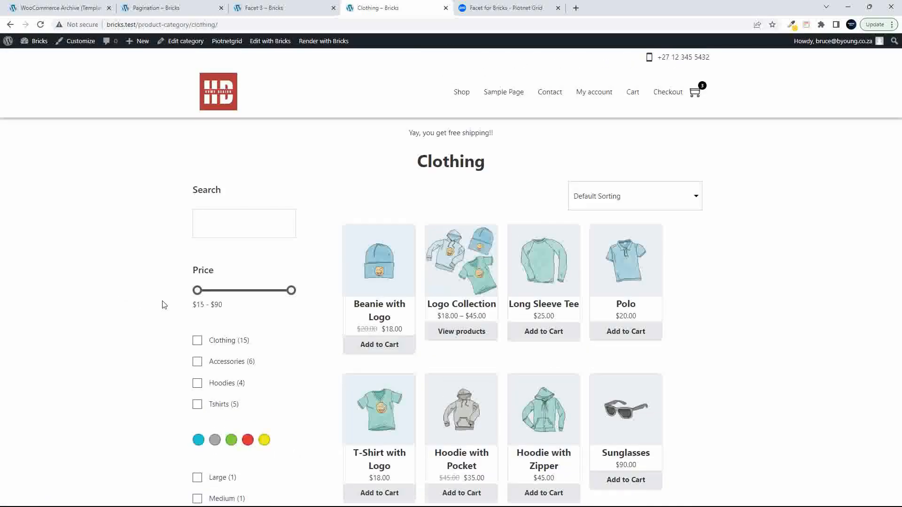
scroll(629, 345, "down", 6)
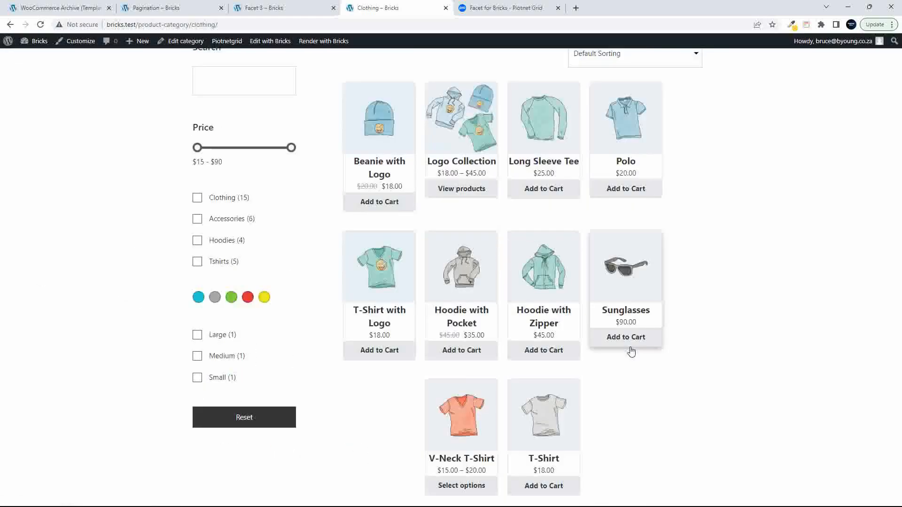
left_click(463, 388)
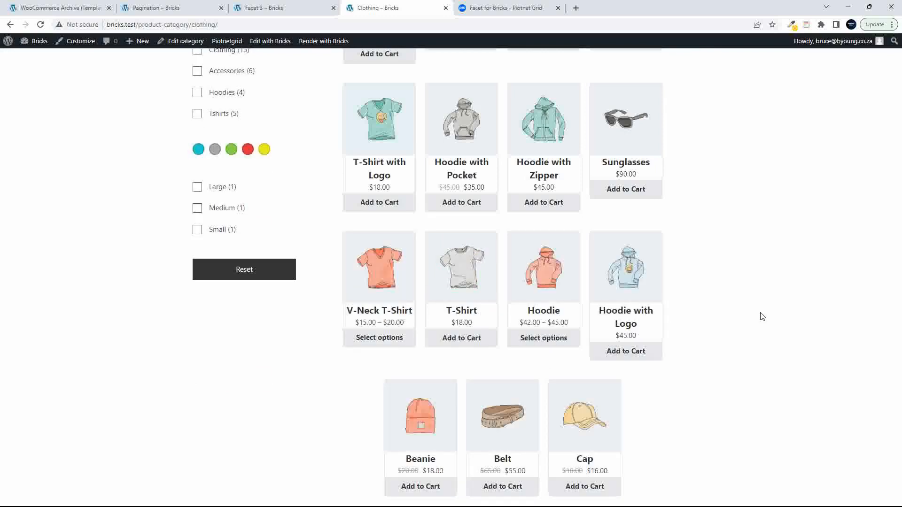
scroll(762, 317, "down", 3)
scroll(761, 316, "up", 3)
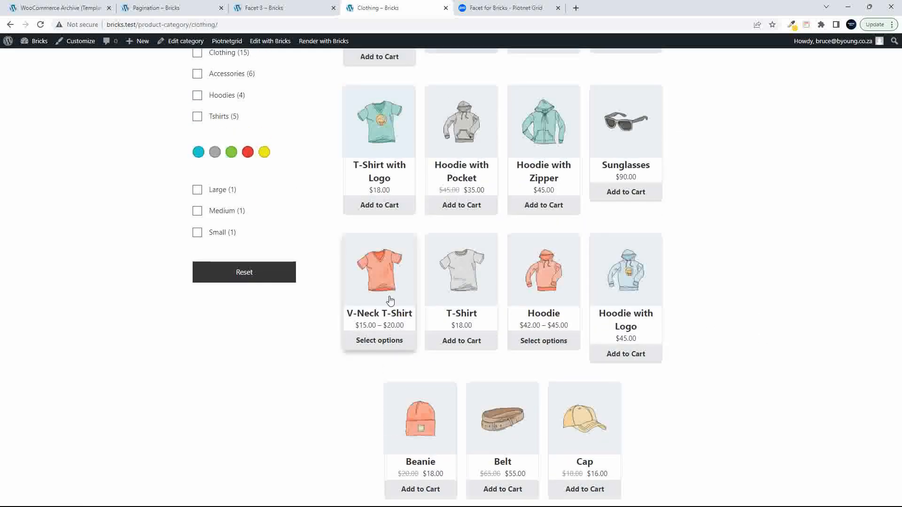
scroll(623, 342, "up", 2)
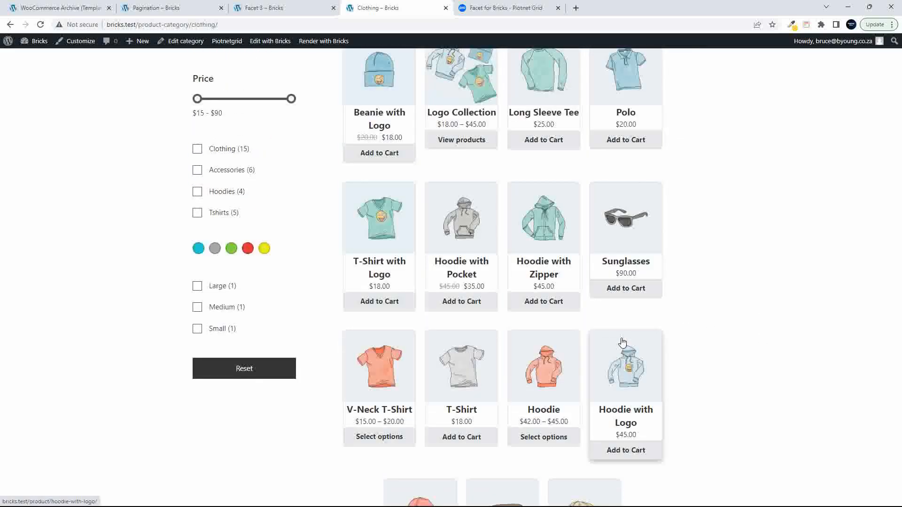
scroll(622, 342, "up", 3)
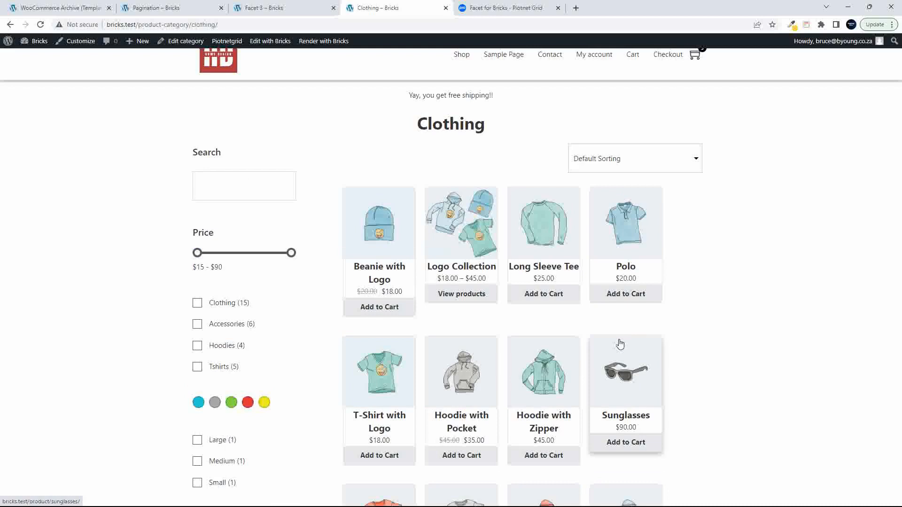
scroll(620, 344, "down", 5)
scroll(554, 373, "down", 2)
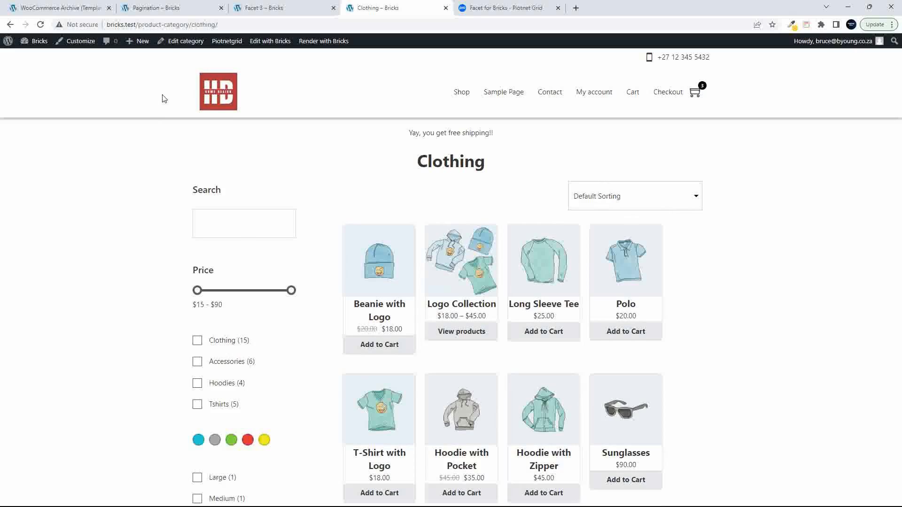
In the WooCommerce archive template, move the Load More facet's container into the wrapper beneath the product grid's container and save the template
left_click(55, 9)
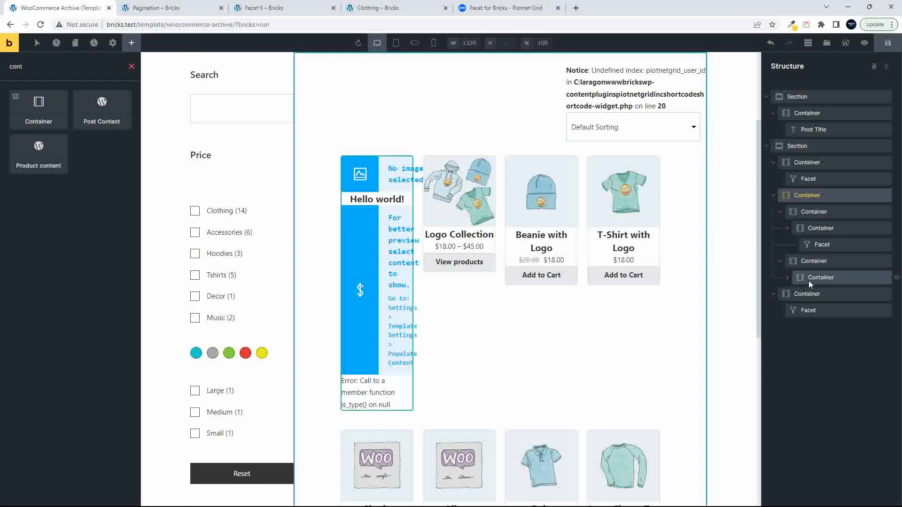
left_click(809, 267)
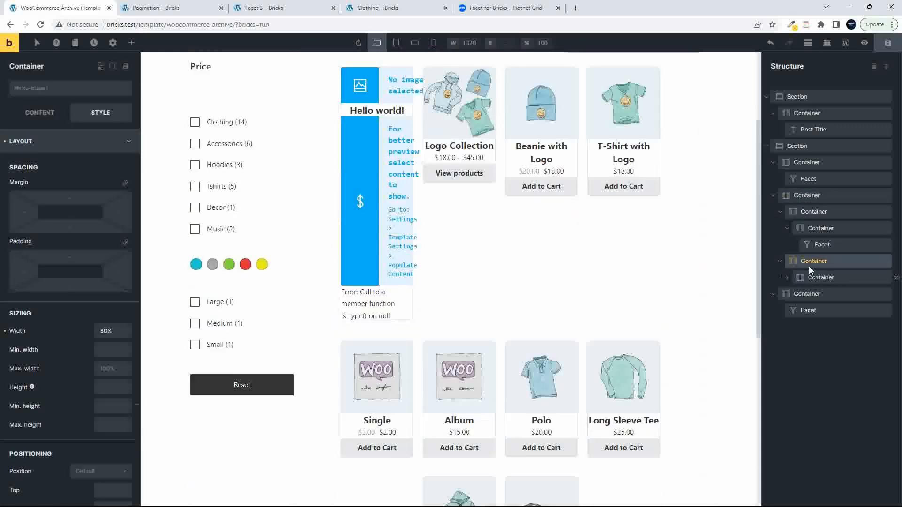
scroll(574, 272, "up", 3)
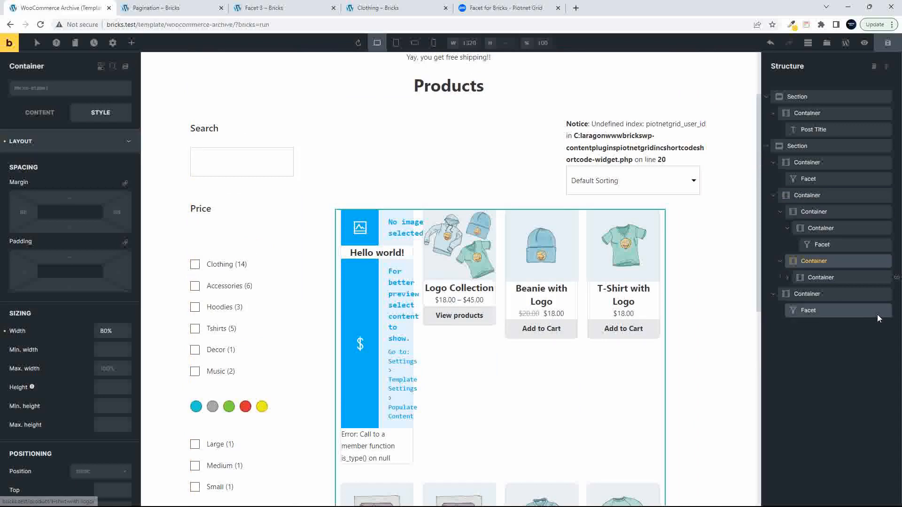
left_click(801, 216)
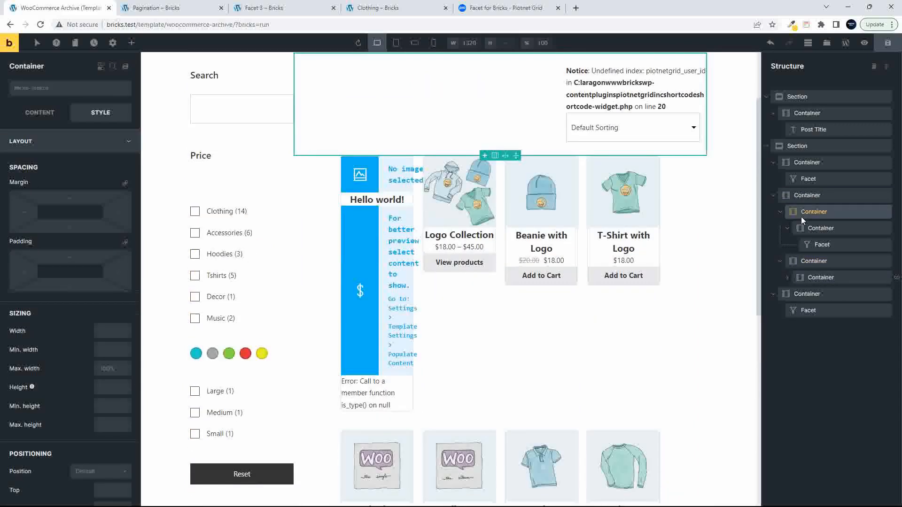
left_click(803, 264)
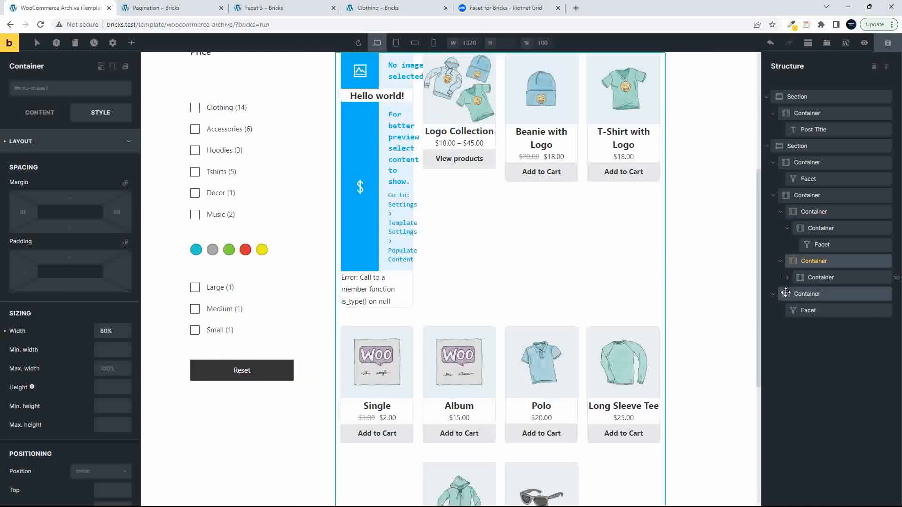
mouse_move(785, 294)
left_mouse_down()
mouse_move(804, 288)
mouse_move(802, 296)
mouse_move(793, 289)
left_mouse_up()
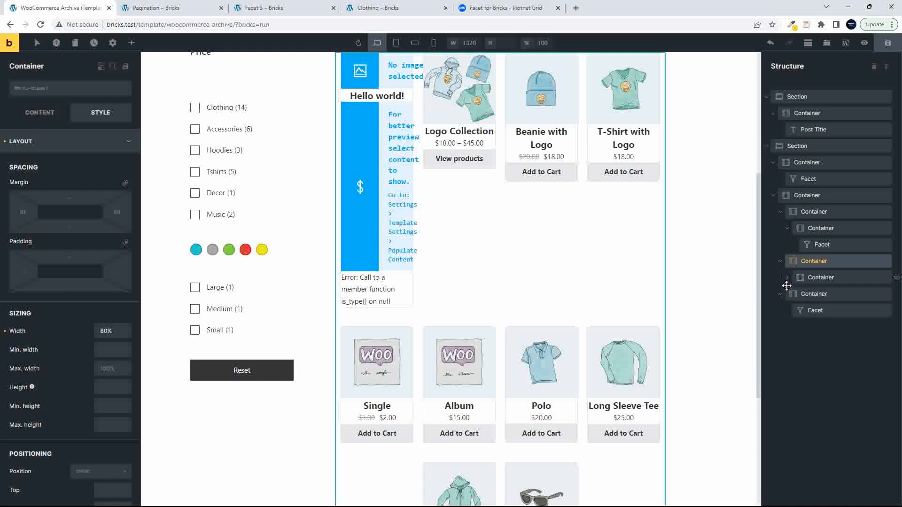
left_click(808, 297)
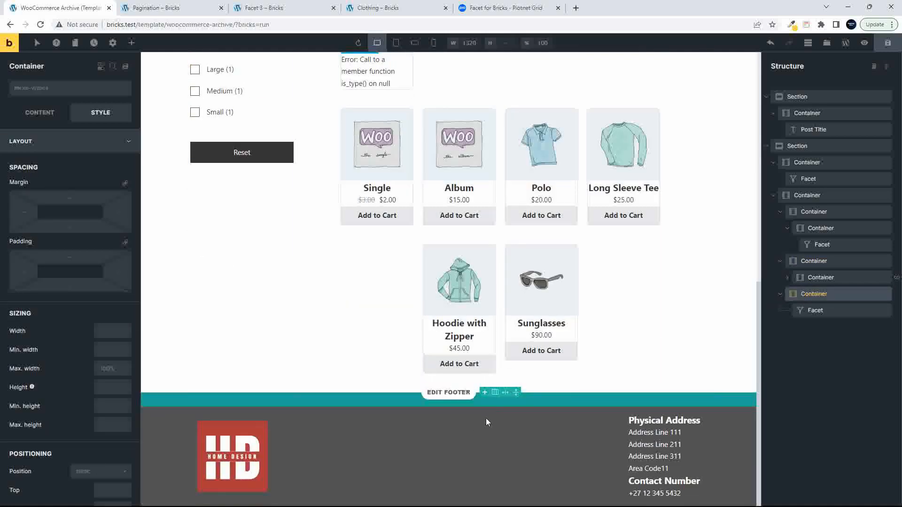
left_click(887, 44)
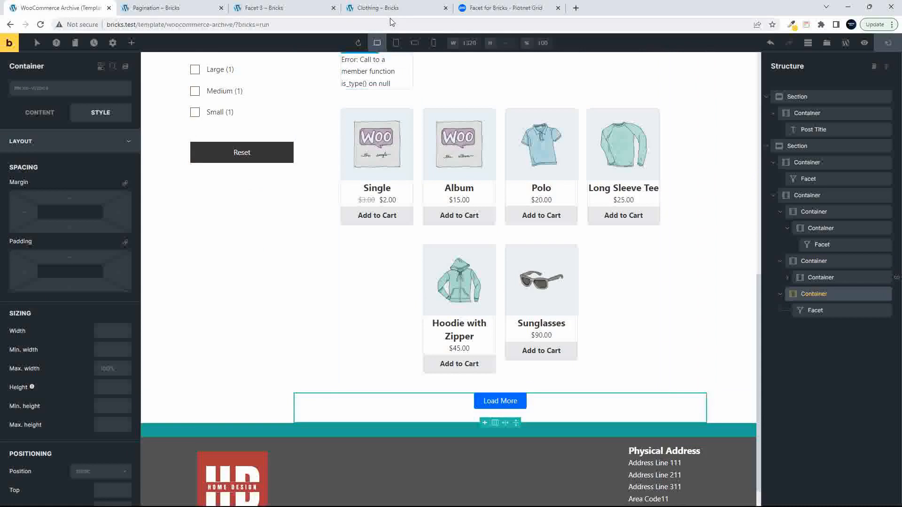
Reload the Clothing category page, load more products and check the Load More facet's placement under the product grid
left_click(376, 8)
left_click(40, 24)
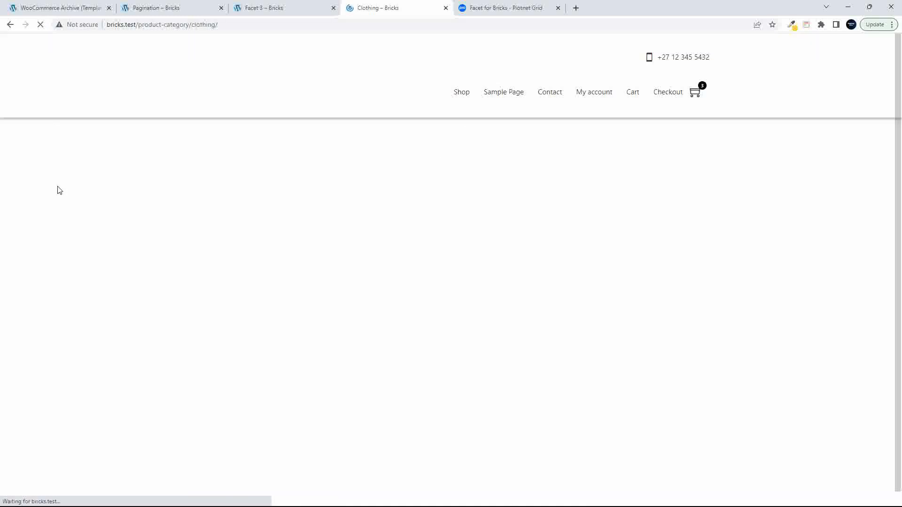
scroll(144, 220, "down", 6)
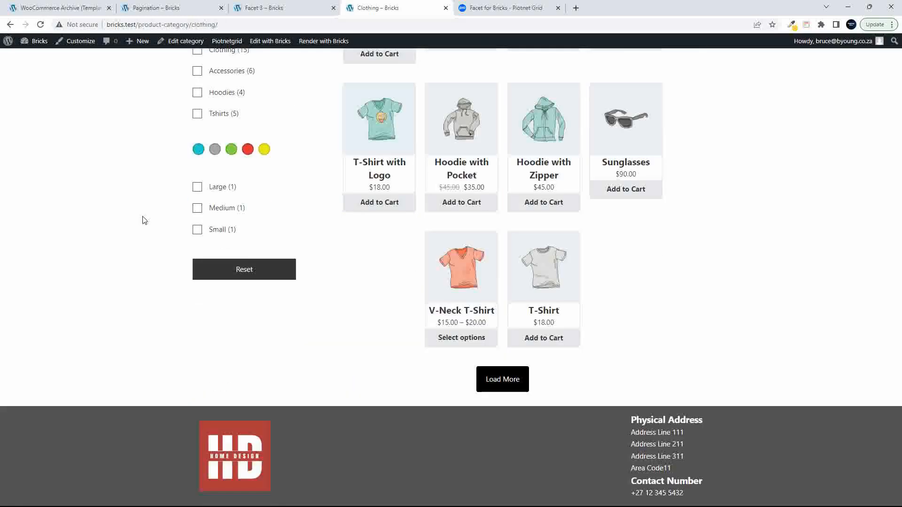
left_click(505, 379)
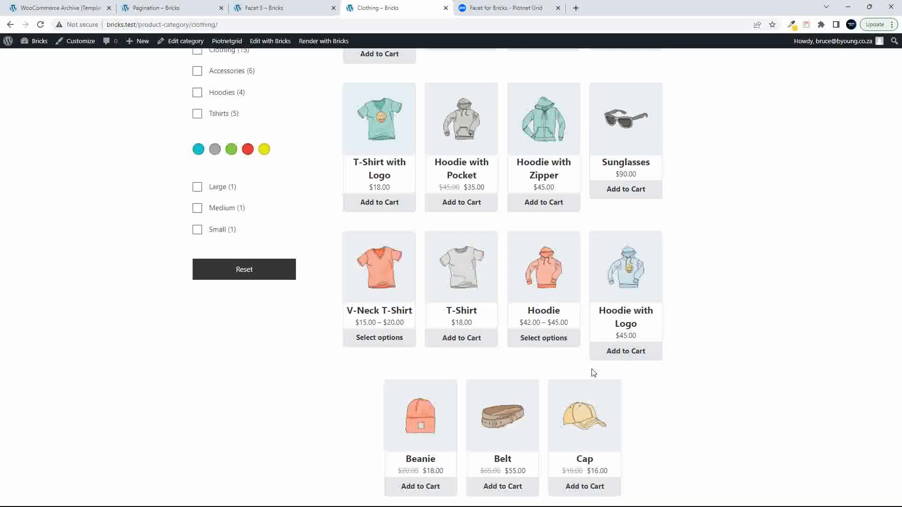
scroll(582, 373, "down", 3)
scroll(579, 373, "up", 4)
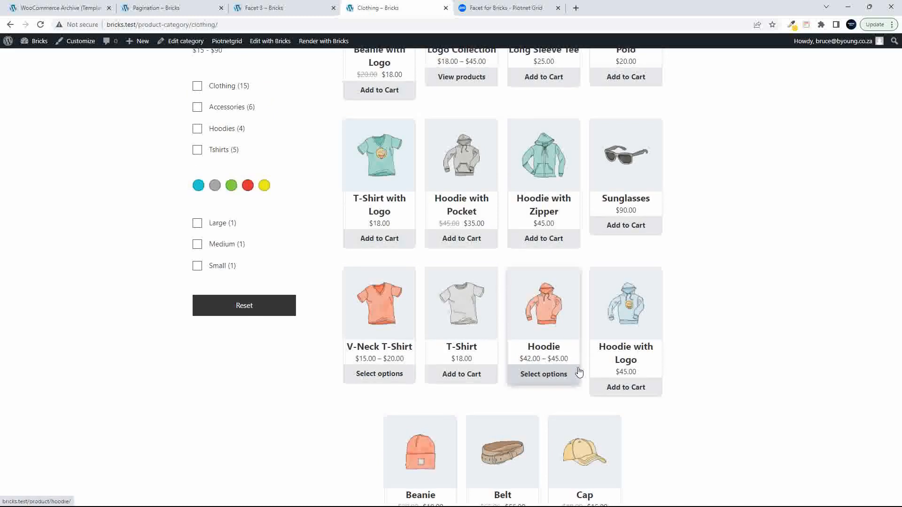
scroll(579, 373, "up", 5)
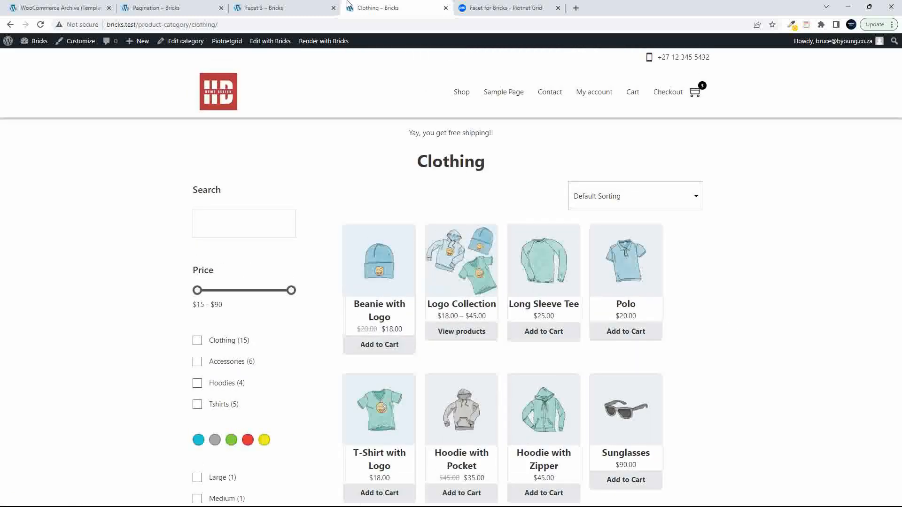
In the archive template, set the product grid container's cross-axis alignment to stretch
left_click(71, 7)
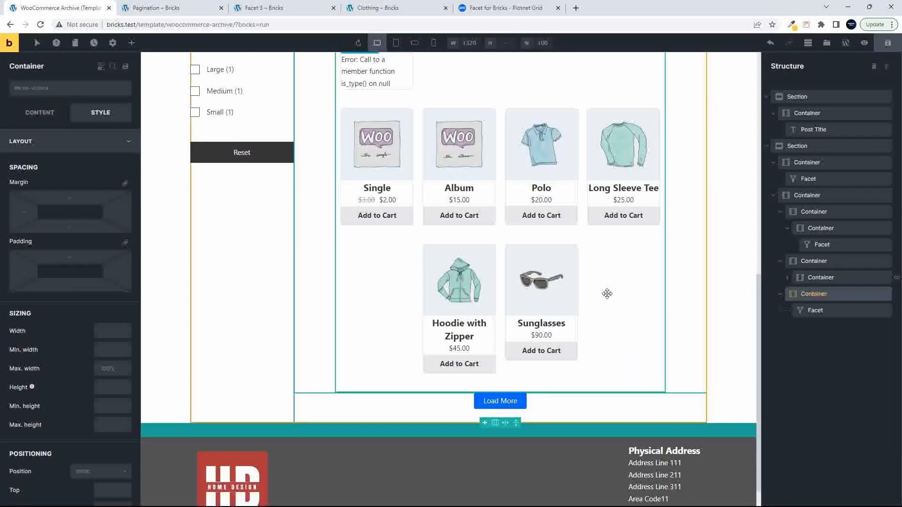
scroll(607, 293, "up", 6)
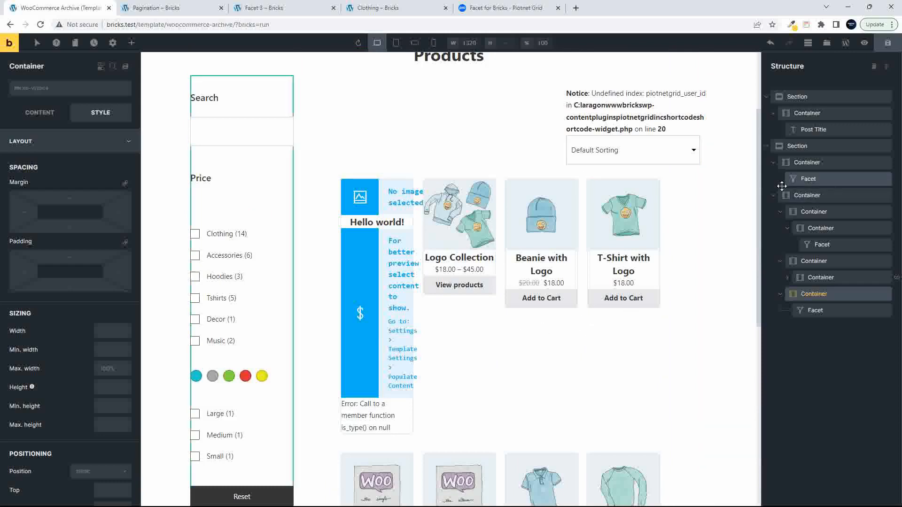
left_click(816, 265)
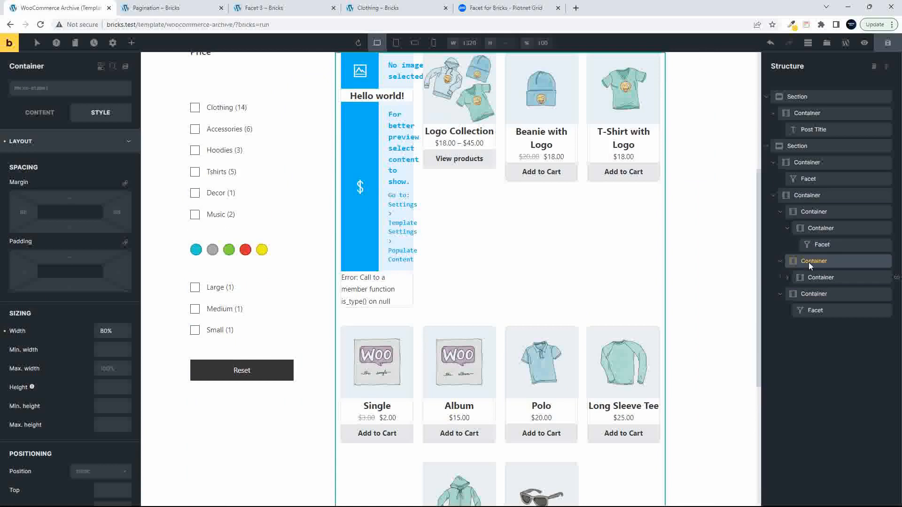
left_click(810, 216)
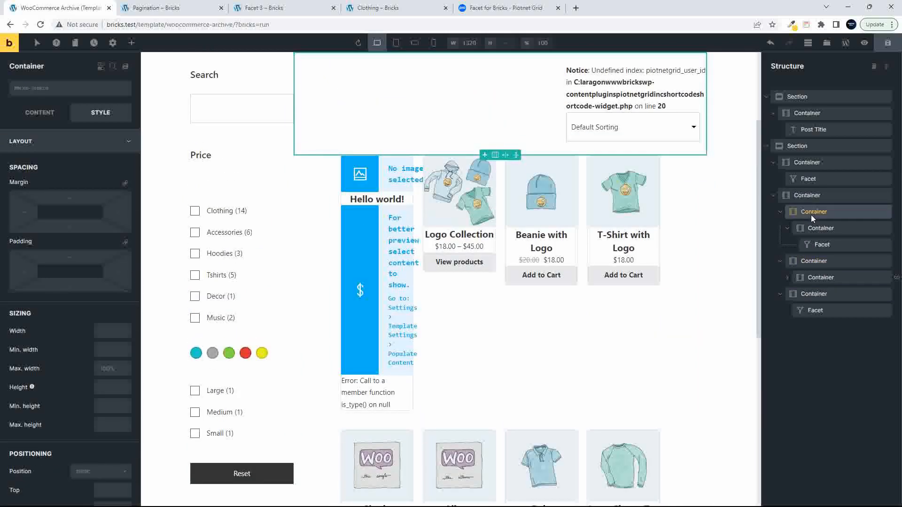
left_click(810, 260)
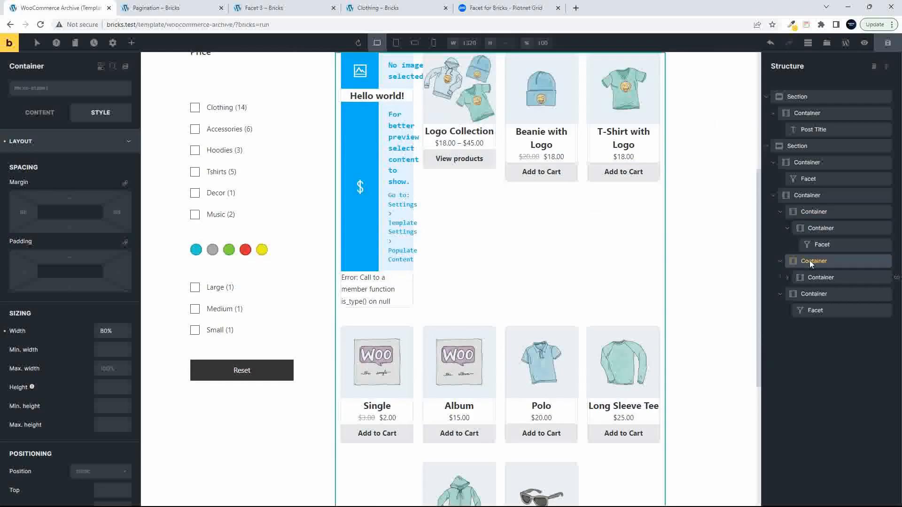
left_click(40, 114)
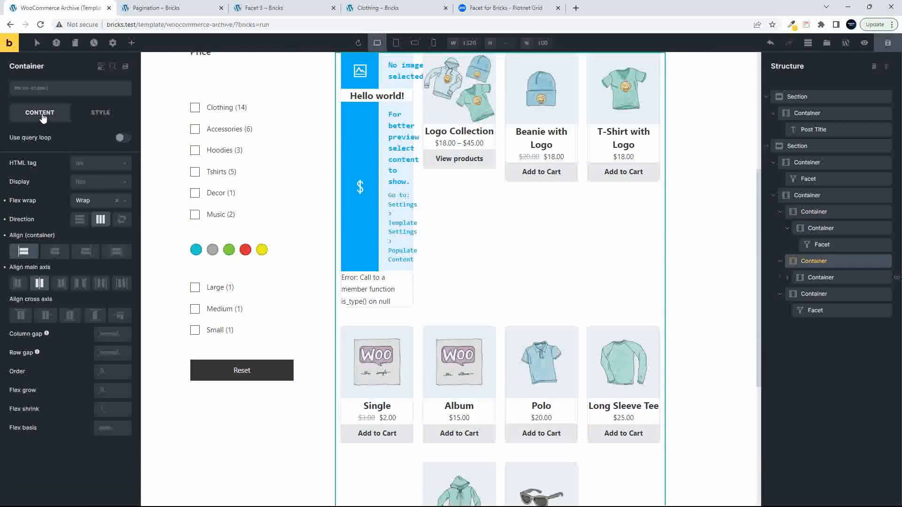
left_click(93, 317)
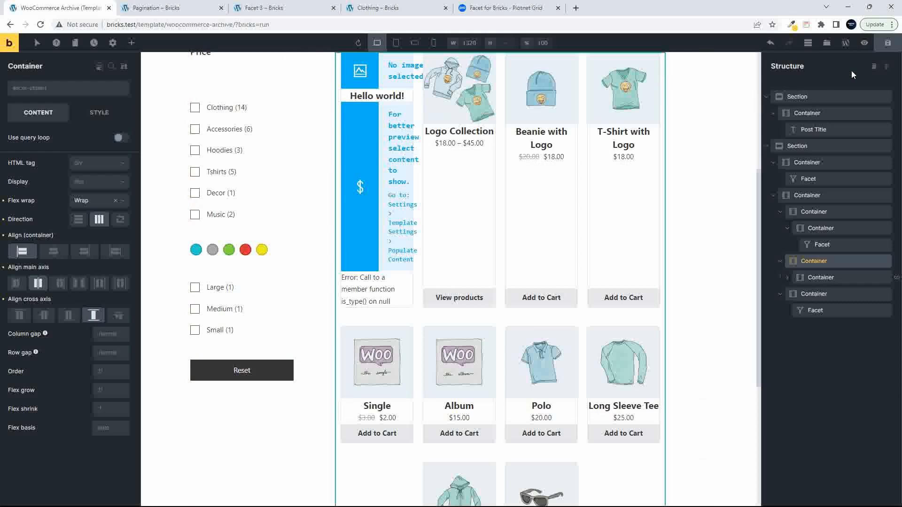
Reload the Clothing category page and check the product card heights and button alignment across the grid
left_click(411, 6)
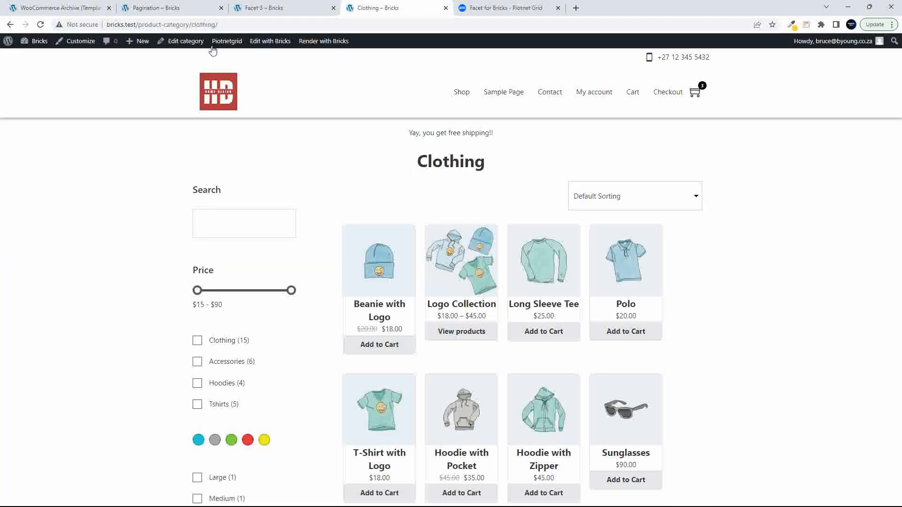
left_click(40, 24)
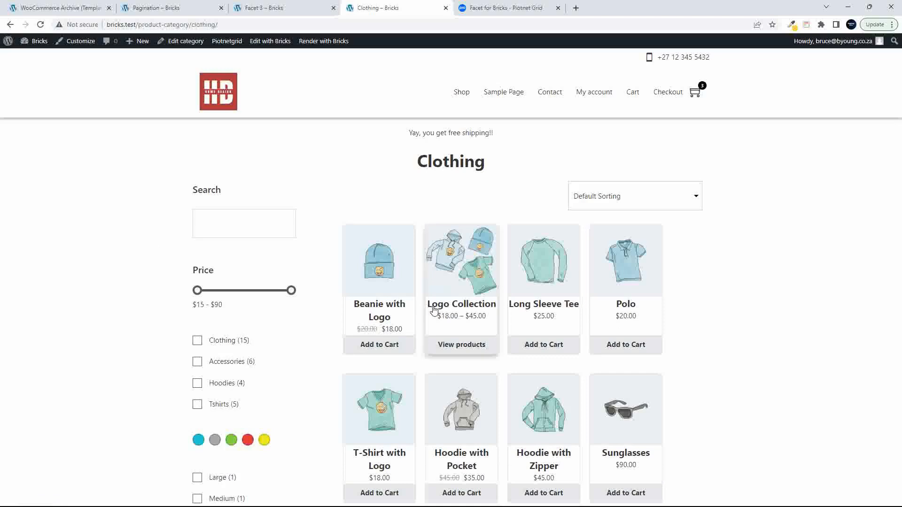
scroll(616, 385, "down", 2)
scroll(613, 406, "down", 5)
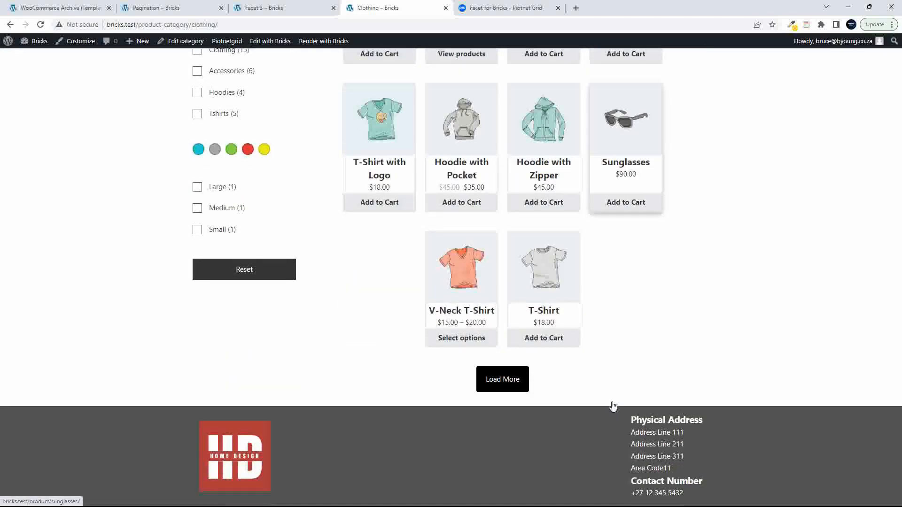
scroll(613, 406, "up", 6)
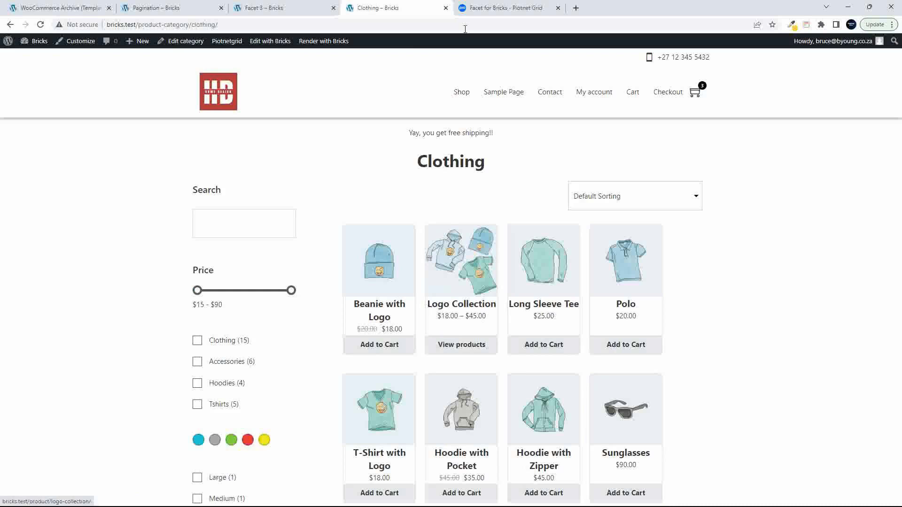
In the archive template, set the product grid container's width to 100%
left_click(54, 8)
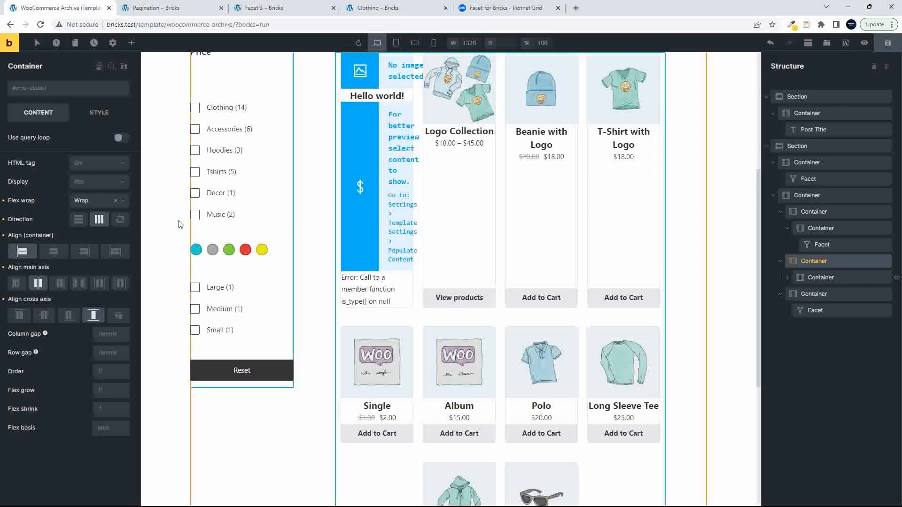
scroll(403, 252, "up", 5)
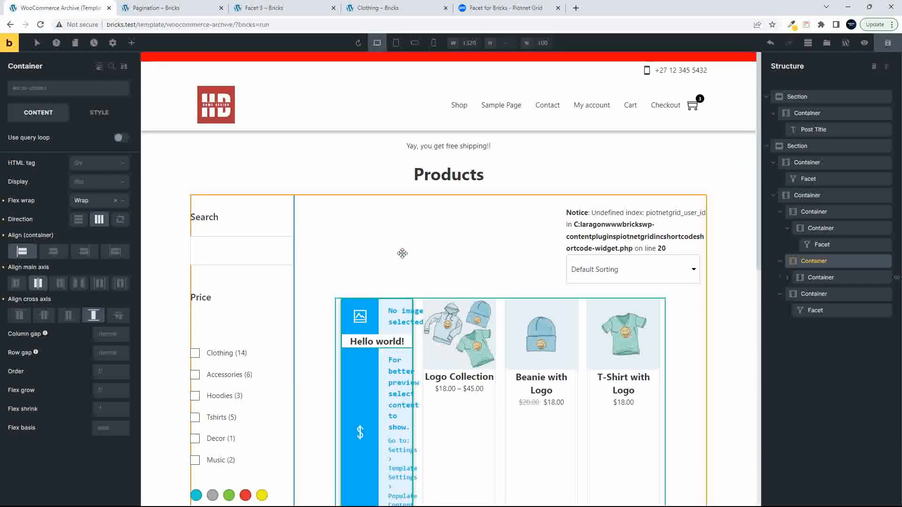
left_click(814, 262)
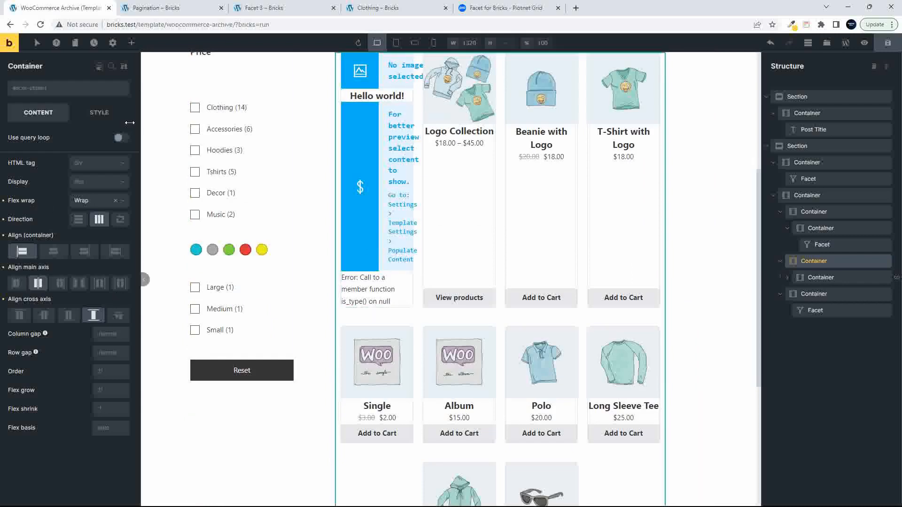
left_click(101, 113)
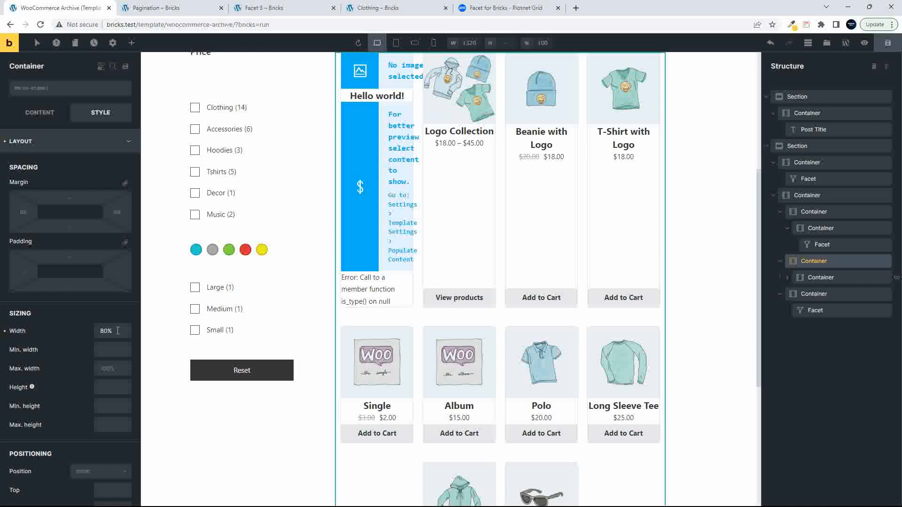
triple_click(96, 331)
type("100")
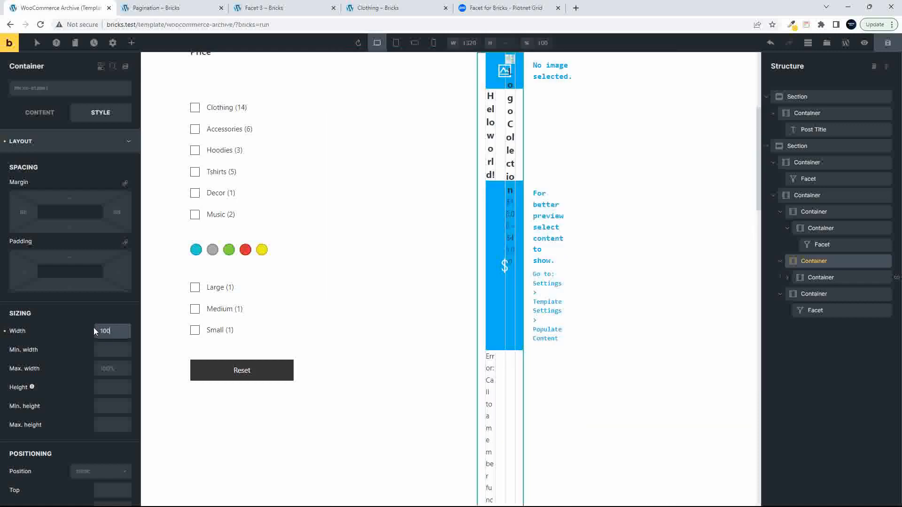
type("%")
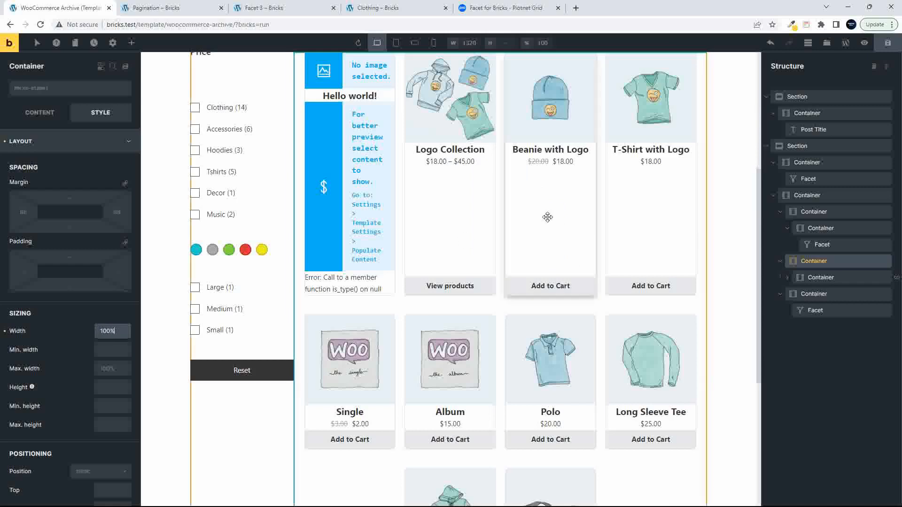
Reload the Clothing category page and load more products to check the widened product grid
left_click(397, 7)
left_click(40, 24)
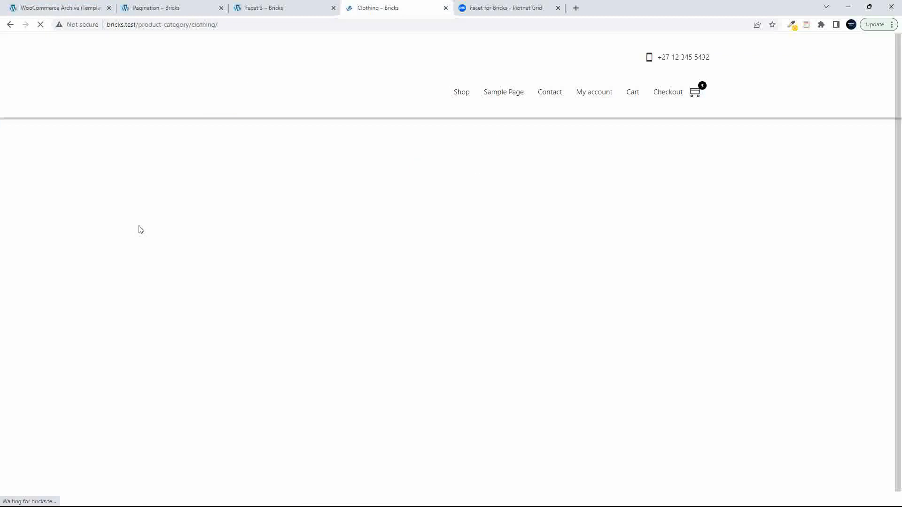
scroll(170, 251, "down", 7)
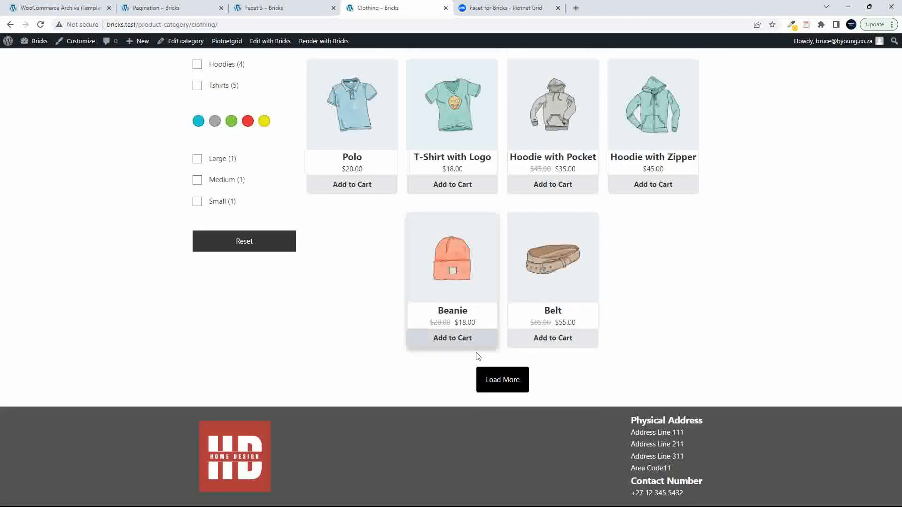
left_click(506, 382)
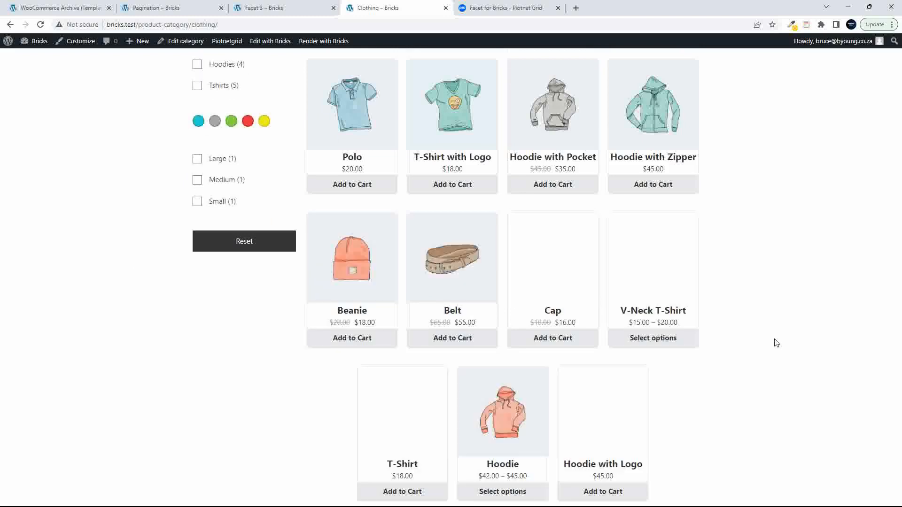
Open the Music category page from the shop navigation to check the archive layout there
scroll(723, 387, "up", 7)
mouse_move(461, 95)
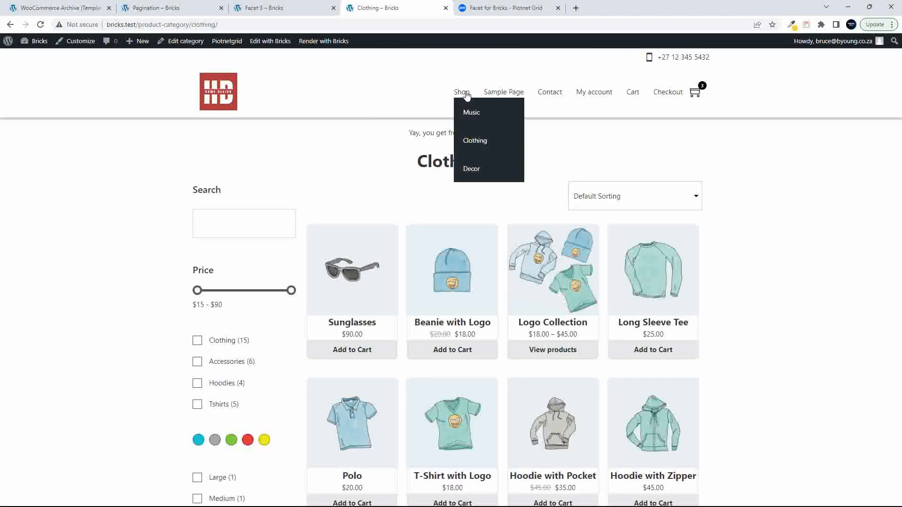
left_click(467, 113)
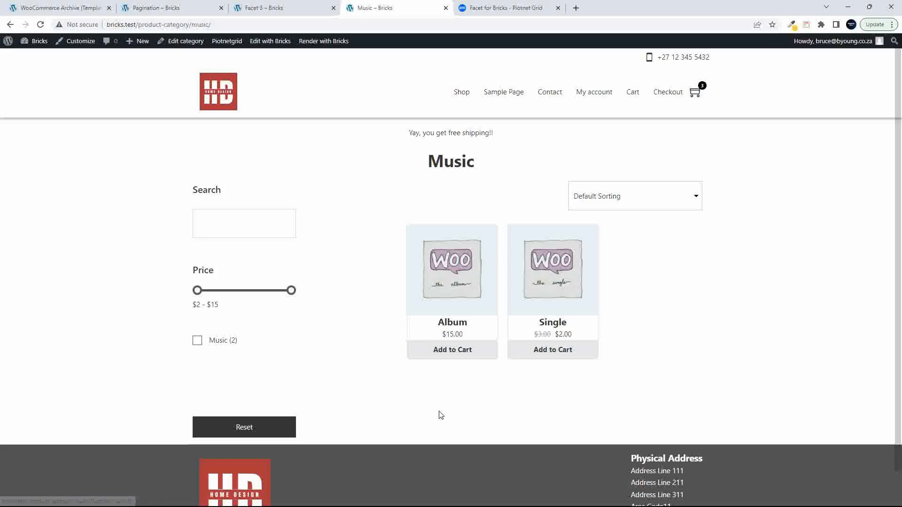
Open the Shop page, remove the Beanie with Logo from the mini cart and look over the product listing
left_click(462, 93)
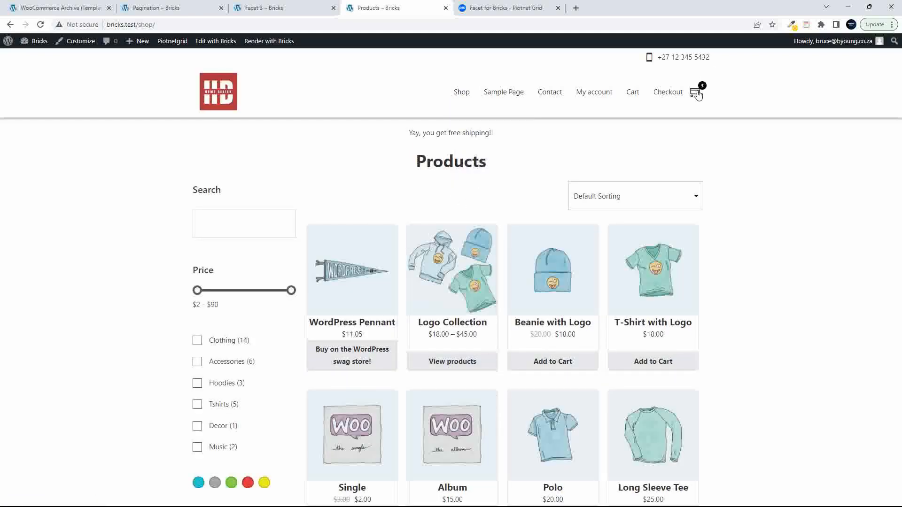
mouse_move(697, 94)
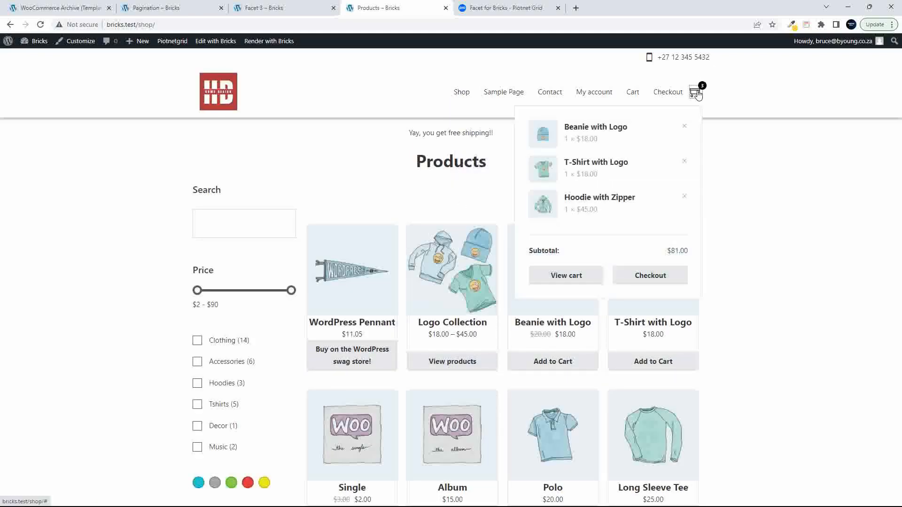
left_click(685, 123)
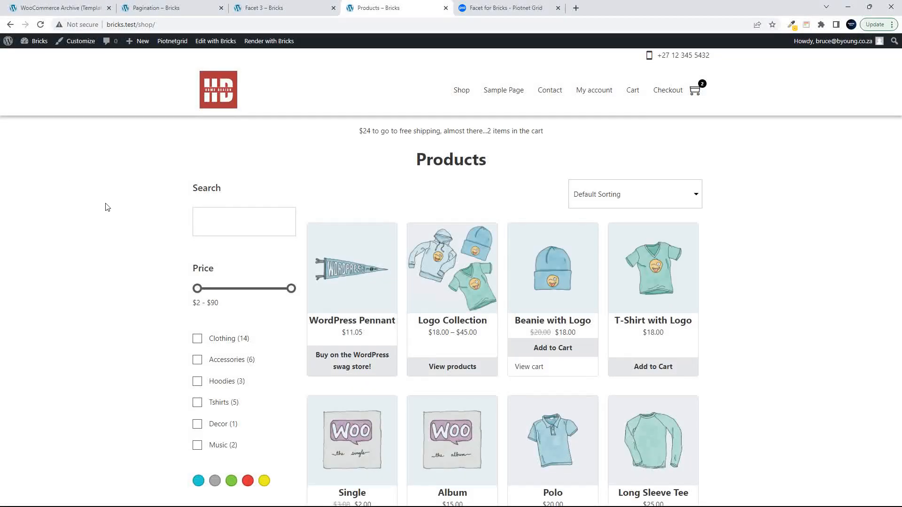
scroll(105, 205, "down", 6)
scroll(105, 205, "up", 6)
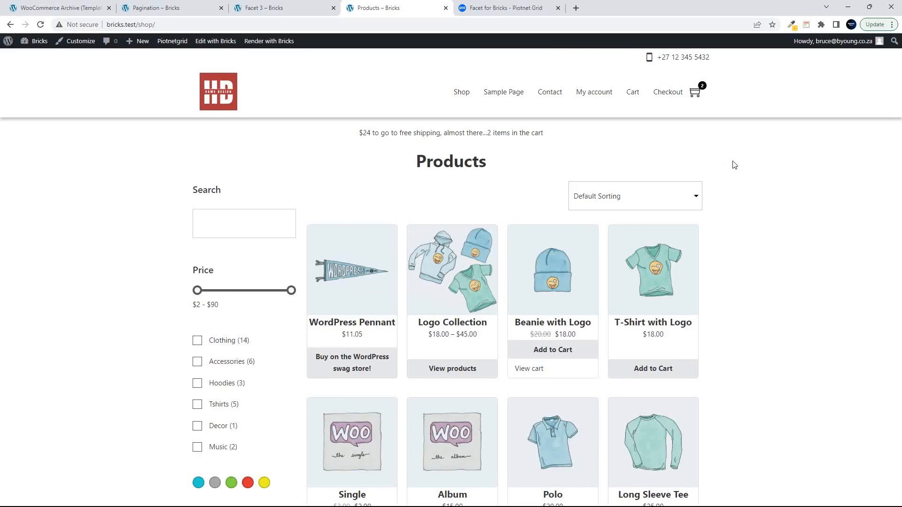
right_click(734, 162)
In the archive template, compare the sorting and product grid layout at mobile portrait, mobile landscape, tablet and desktop breakpoints
left_click(48, 6)
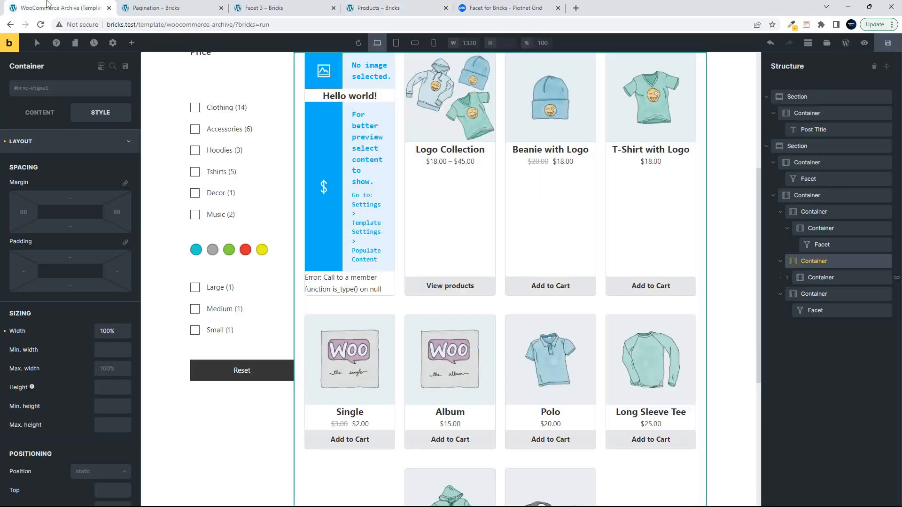
scroll(417, 254, "up", 5)
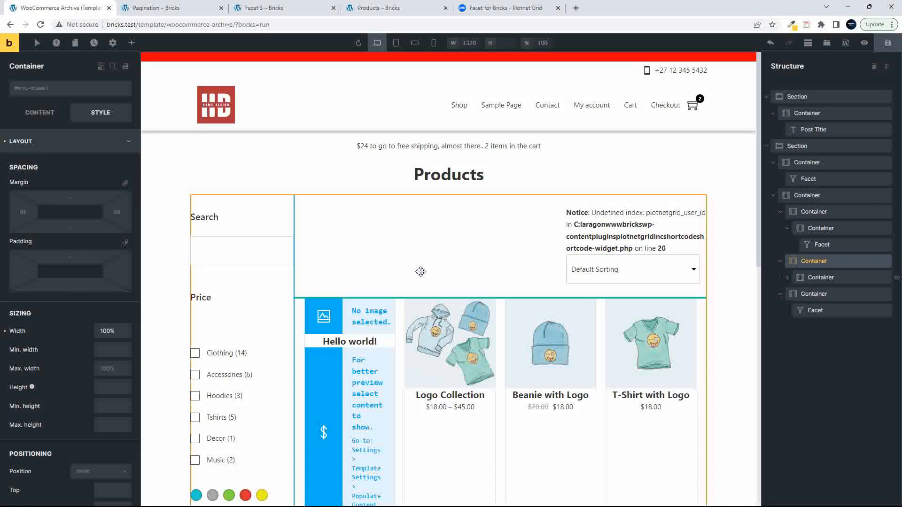
left_click(638, 231)
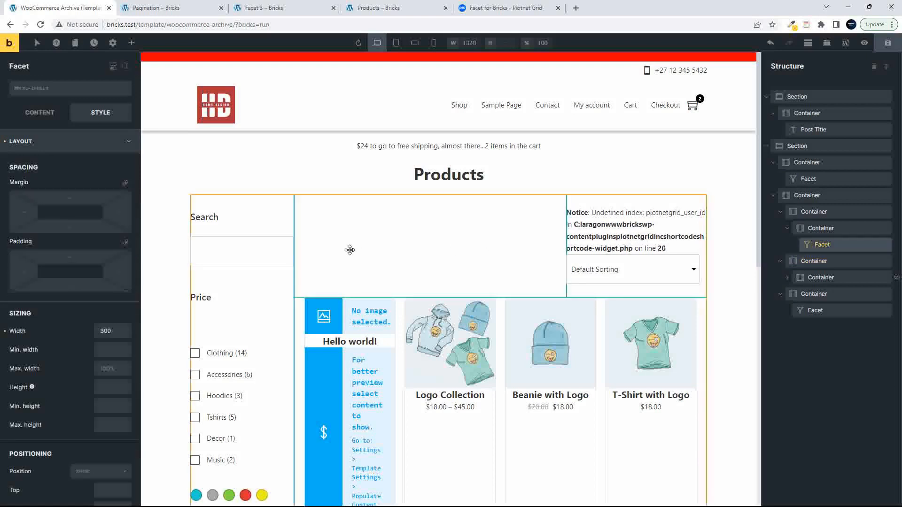
left_click(397, 241)
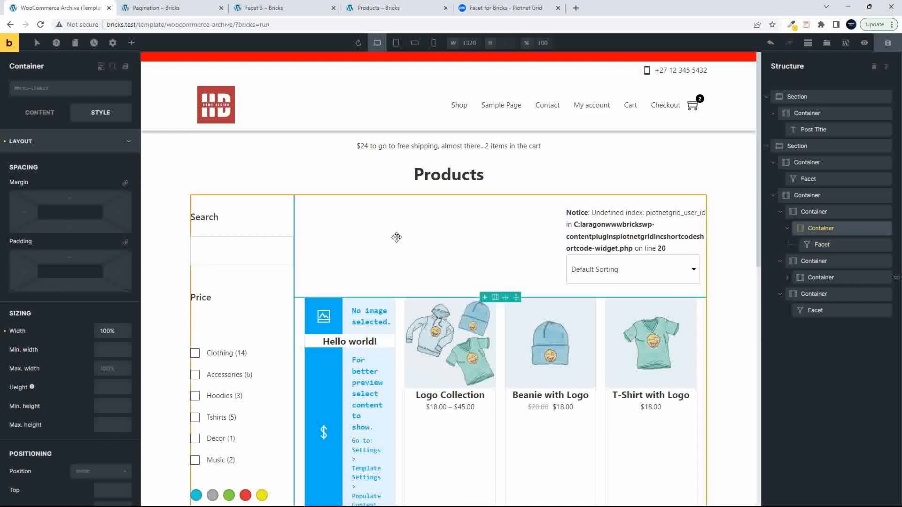
left_click(433, 45)
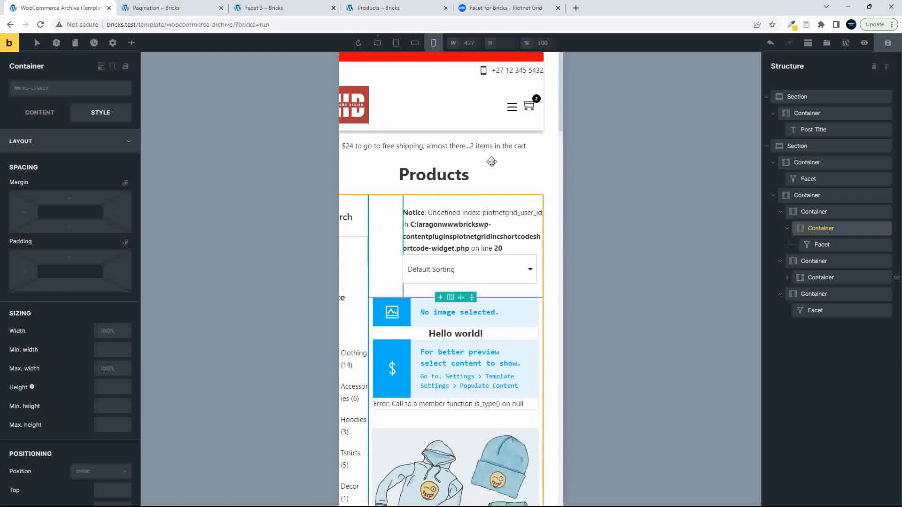
left_click(414, 43)
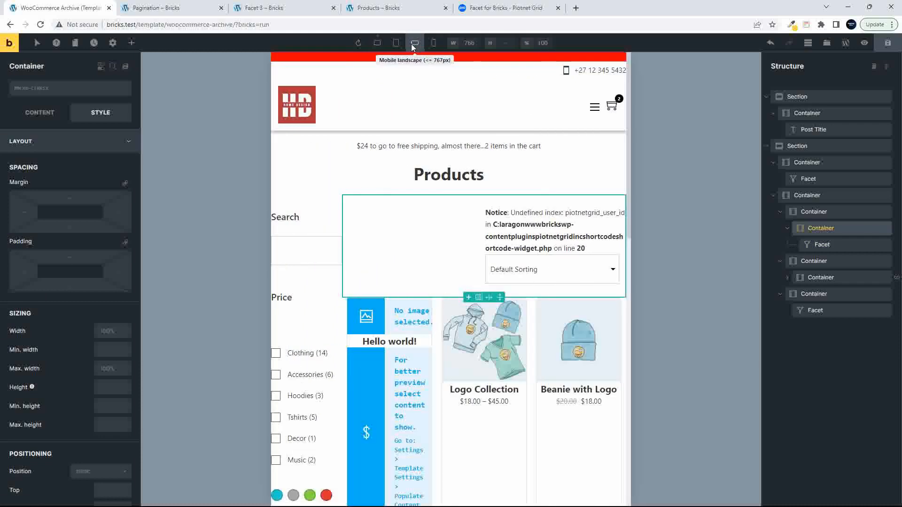
left_click(396, 43)
left_click(378, 43)
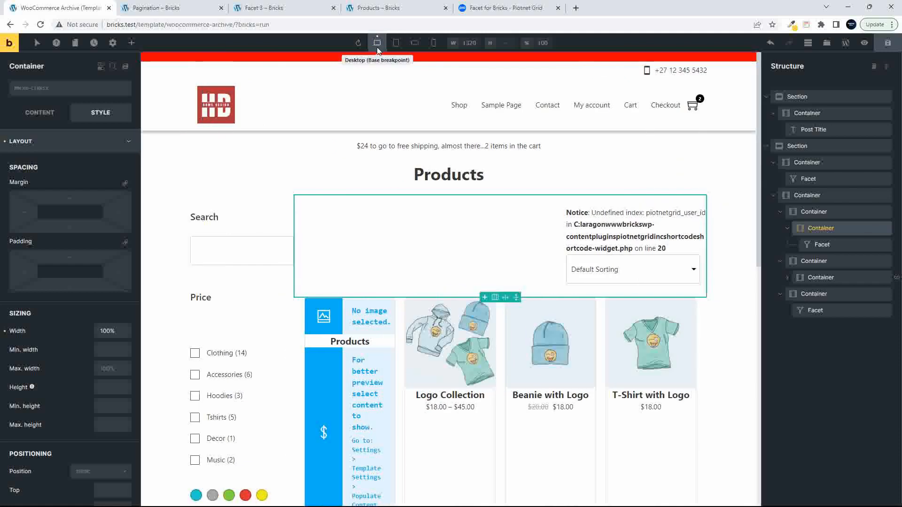
At the tablet breakpoint, set the direction of the container holding sorting, product grid and Load More to vertical (column)
left_click(396, 45)
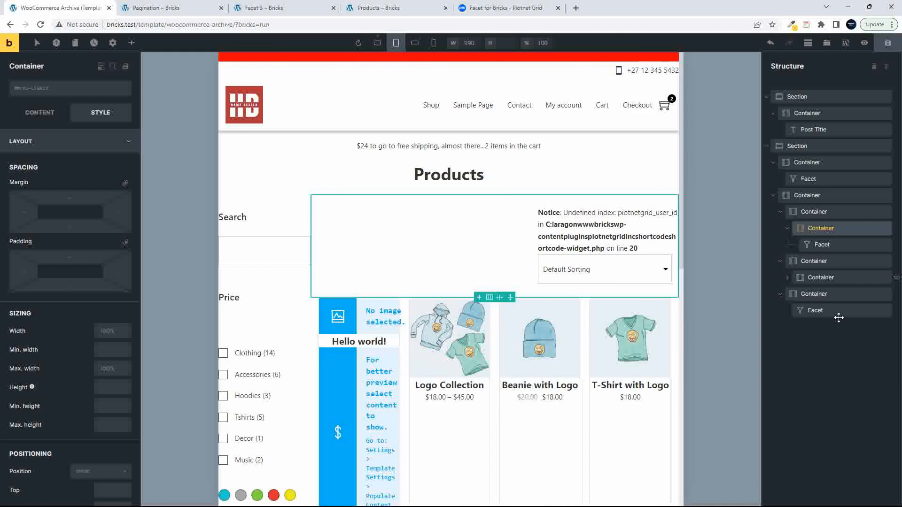
left_click(813, 212)
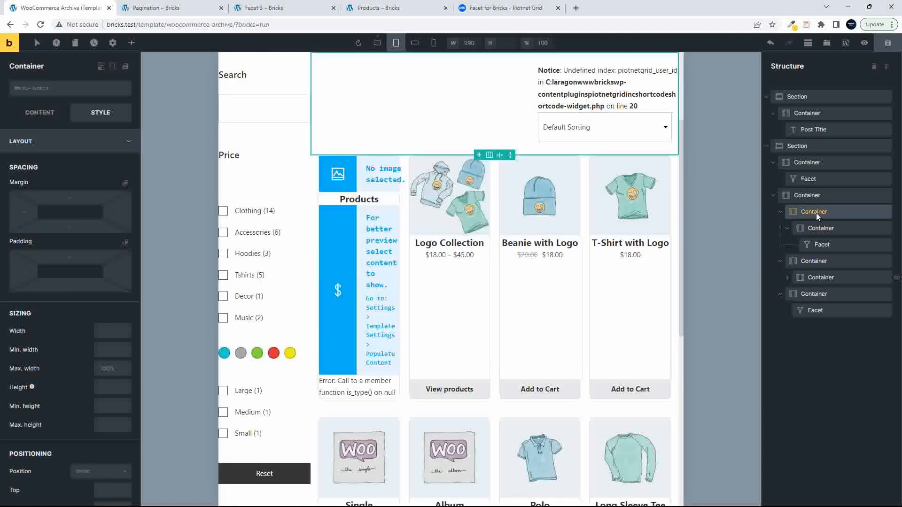
left_click(814, 196)
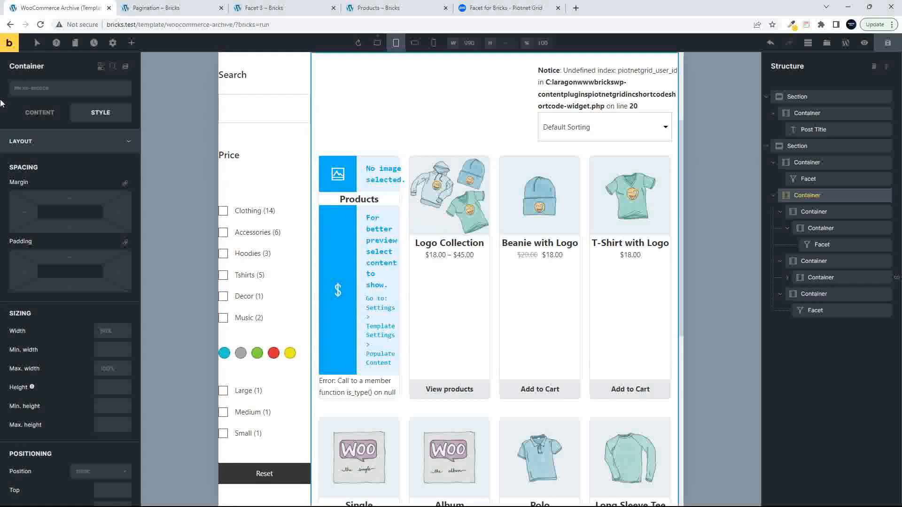
left_click(39, 115)
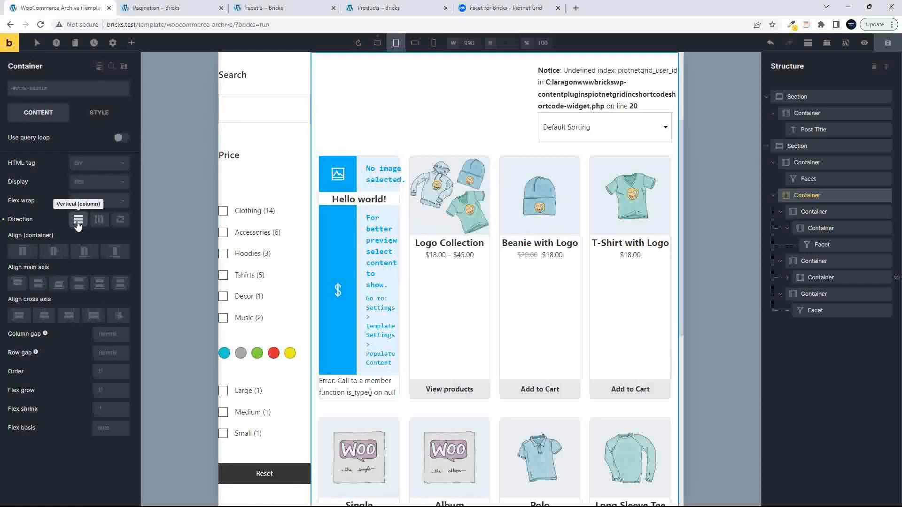
scroll(357, 299, "up", 2)
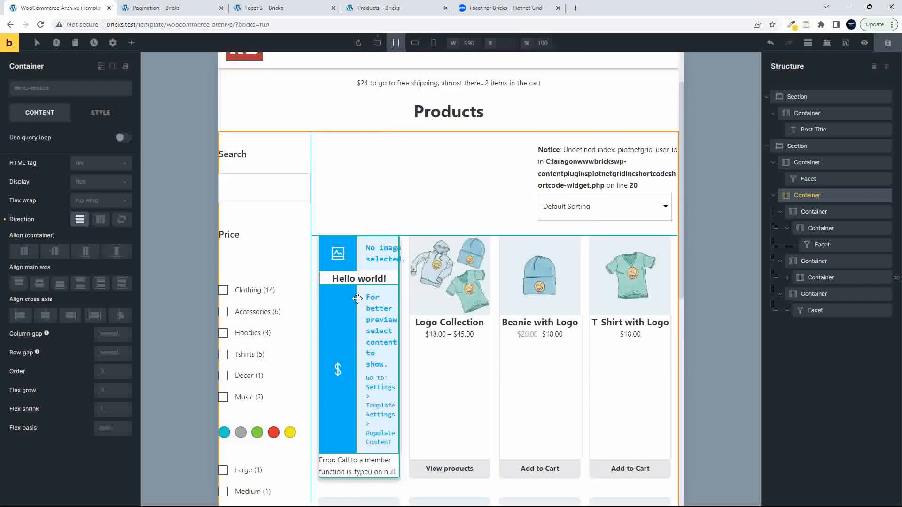
scroll(358, 298, "up", 2)
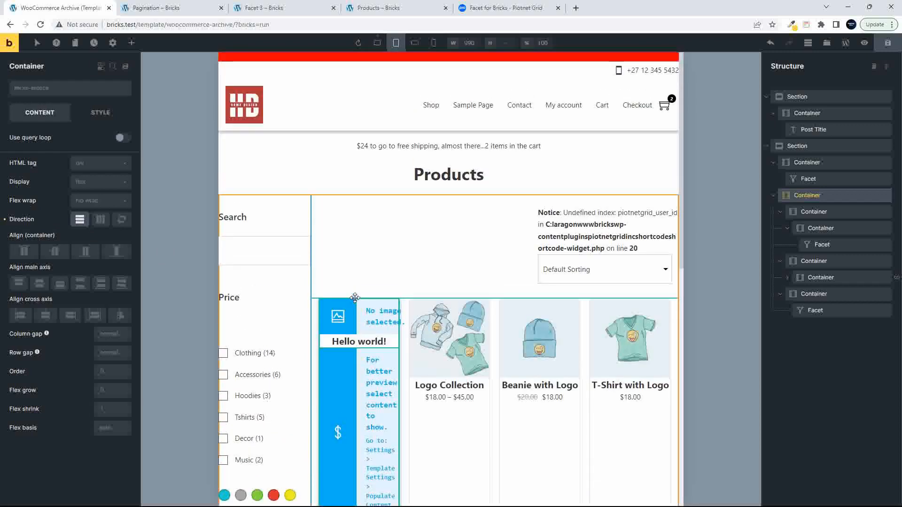
Set the tablet width of the outer container around the sorting facet to 100%
left_click(818, 210)
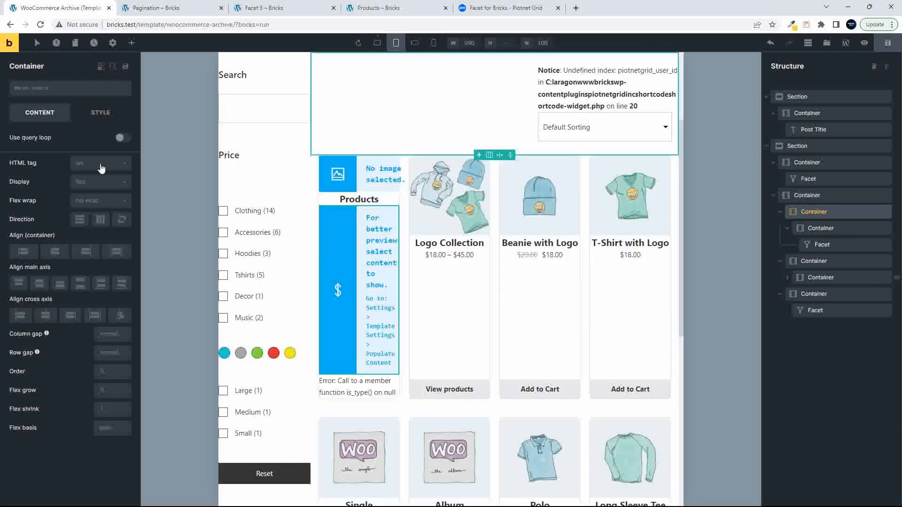
left_click(100, 113)
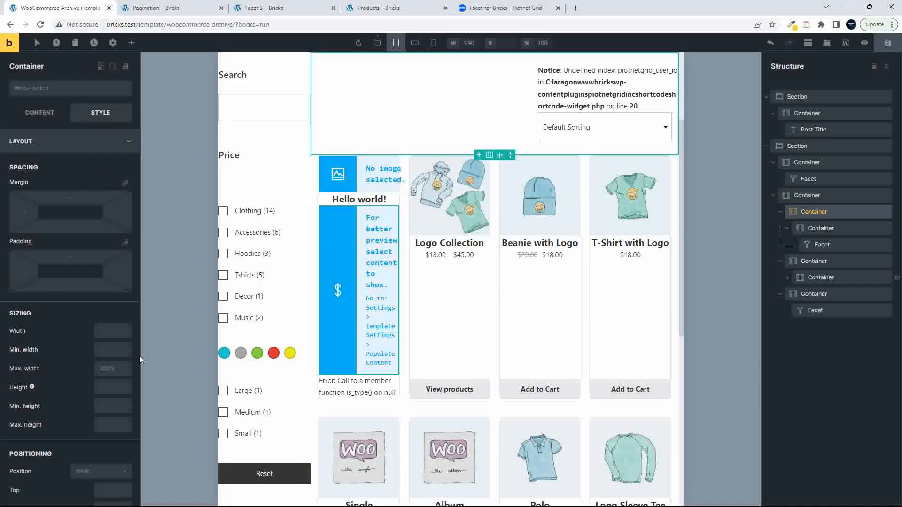
left_click(105, 331)
type("1")
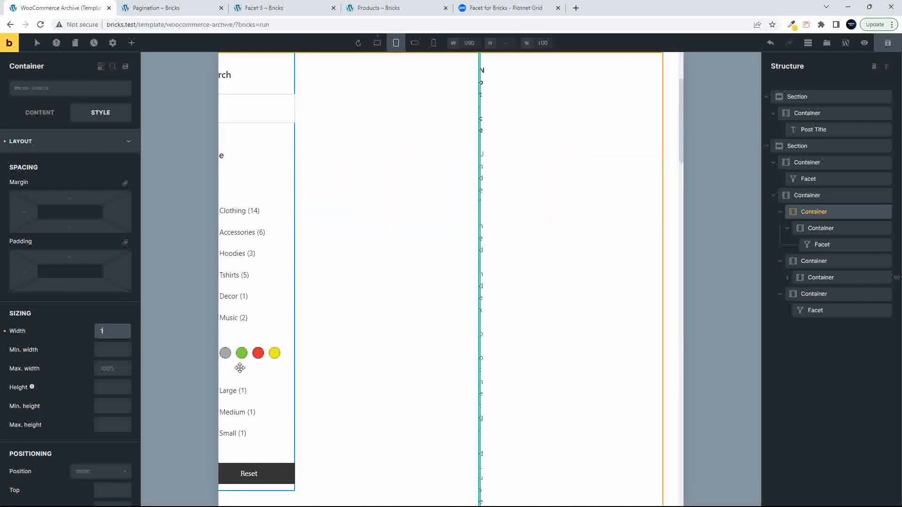
type("00%")
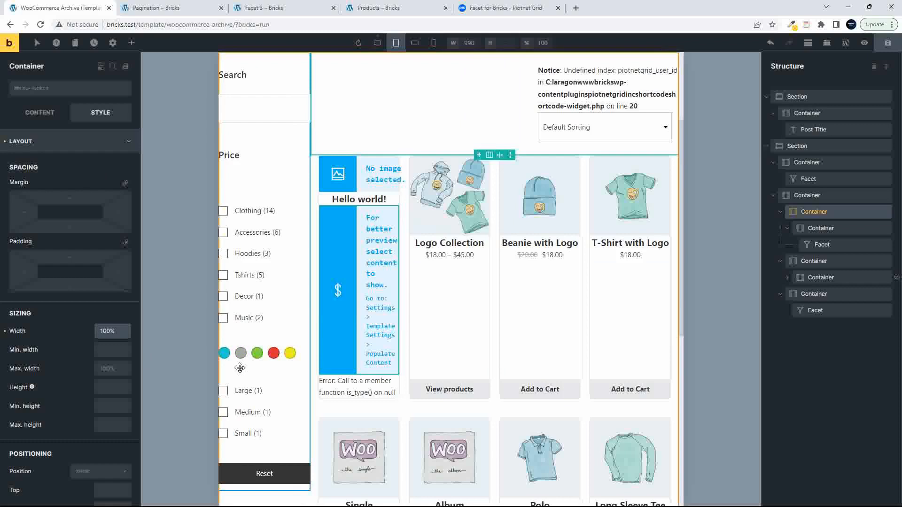
Set the second section's tablet direction to vertical (column) so the filters stack above the product area
left_click(813, 196)
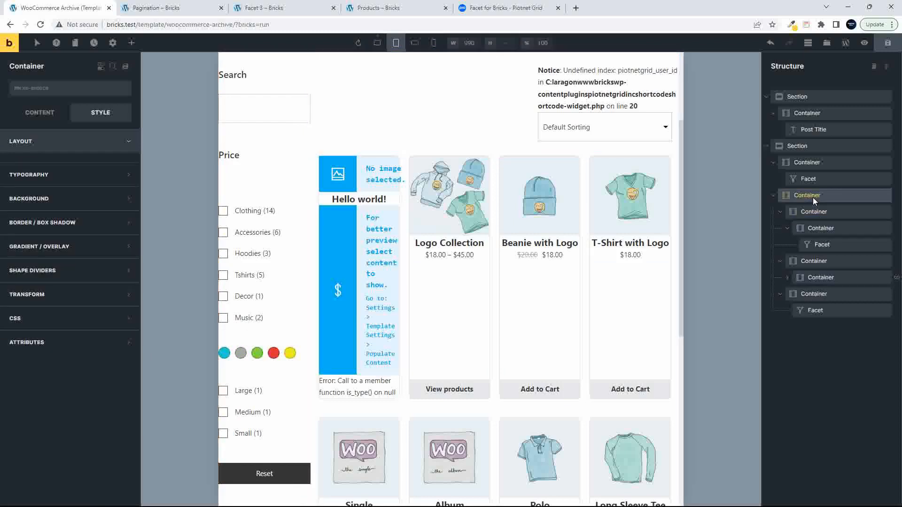
left_click(789, 147)
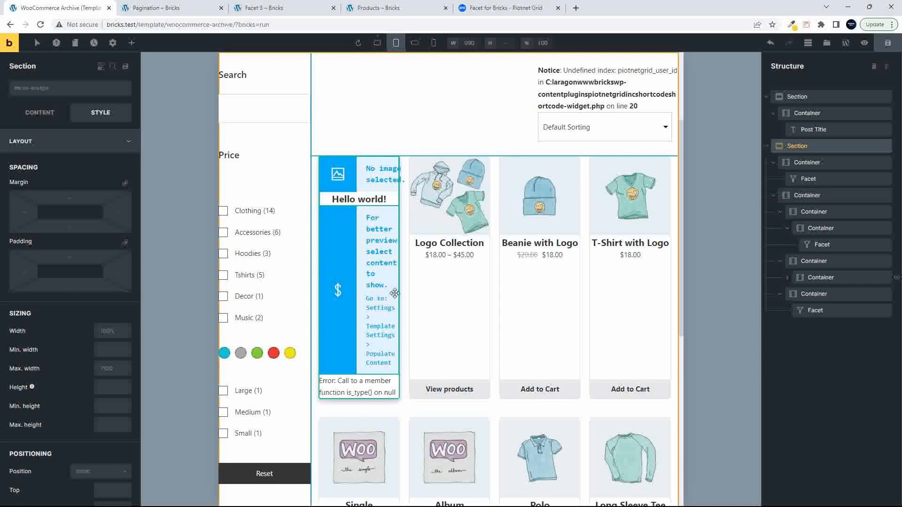
scroll(366, 214, "up", 3)
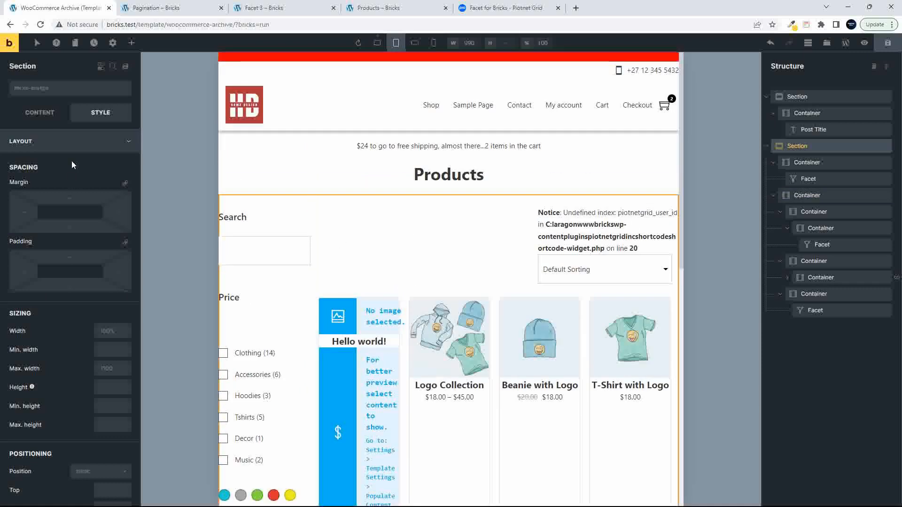
left_click(36, 113)
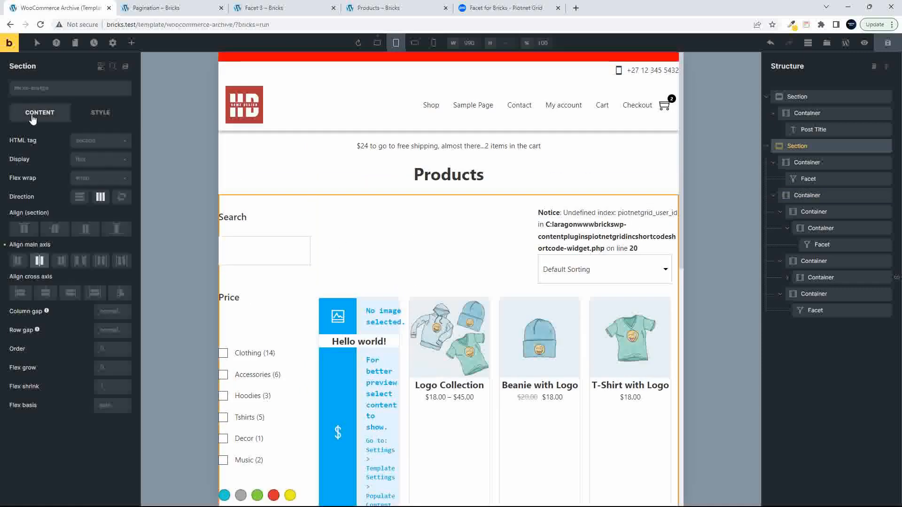
left_click(79, 199)
scroll(497, 282, "down", 10)
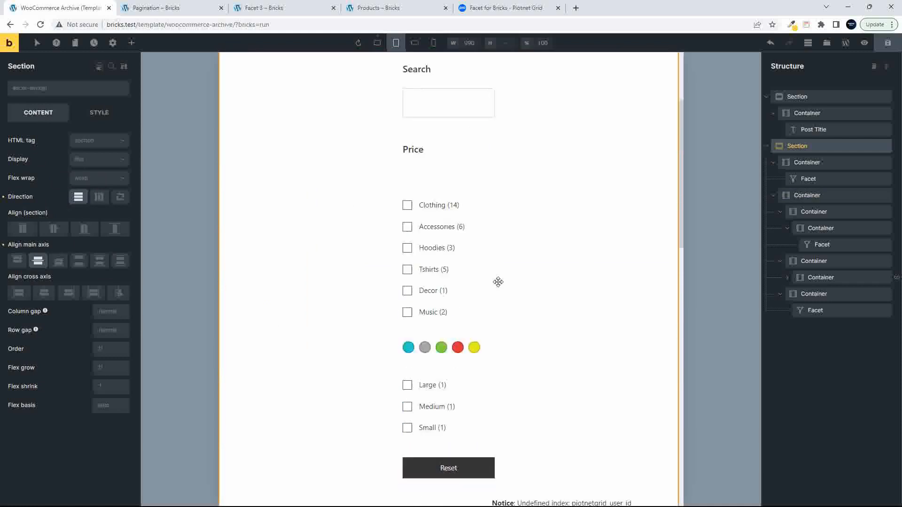
scroll(498, 282, "up", 5)
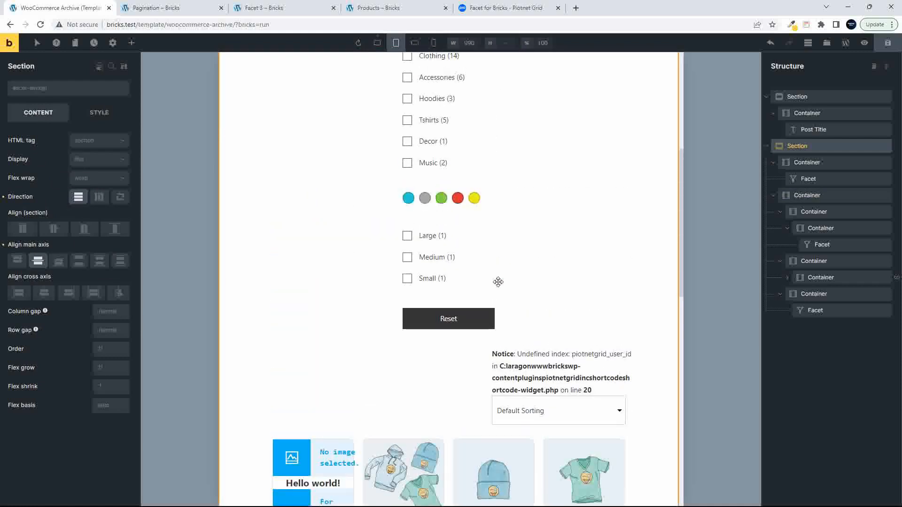
scroll(498, 282, "down", 4)
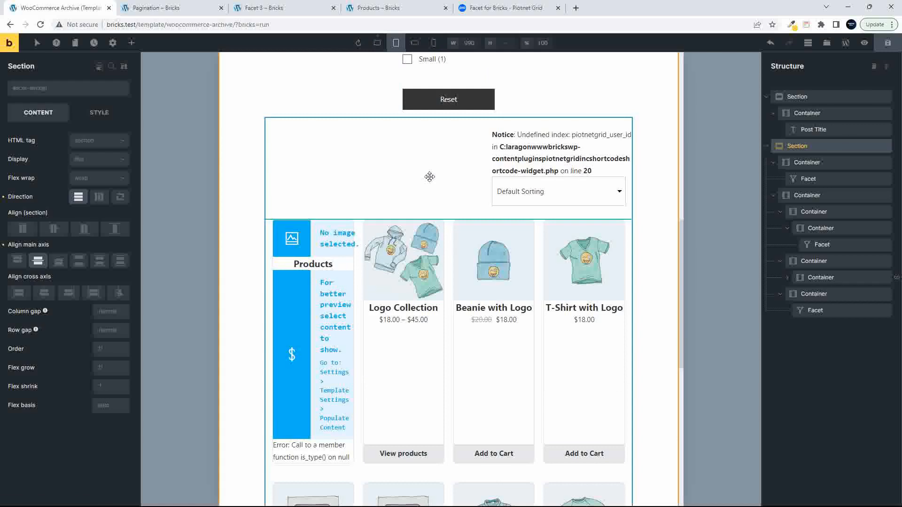
Check the stacked archive layout at tablet, mobile landscape and mobile portrait breakpoints, and select the filter facet in the portrait view
left_click(429, 176)
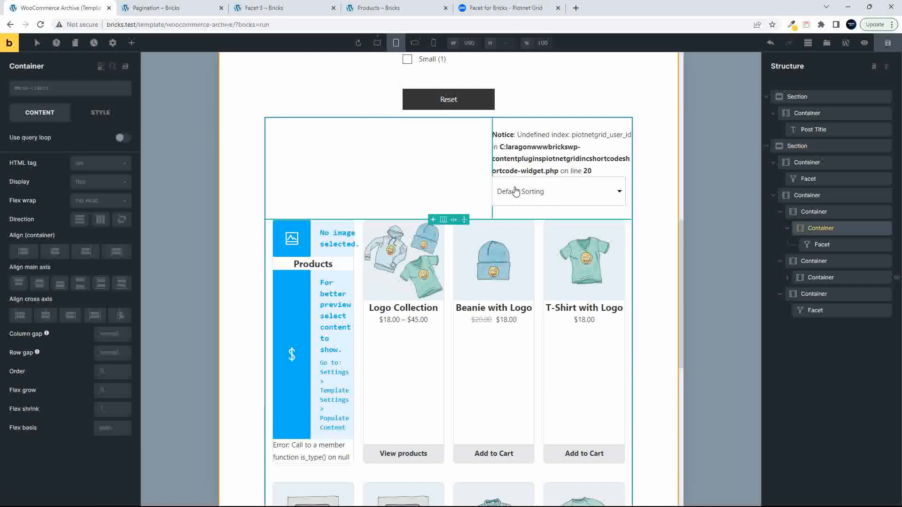
scroll(432, 187, "down", 8)
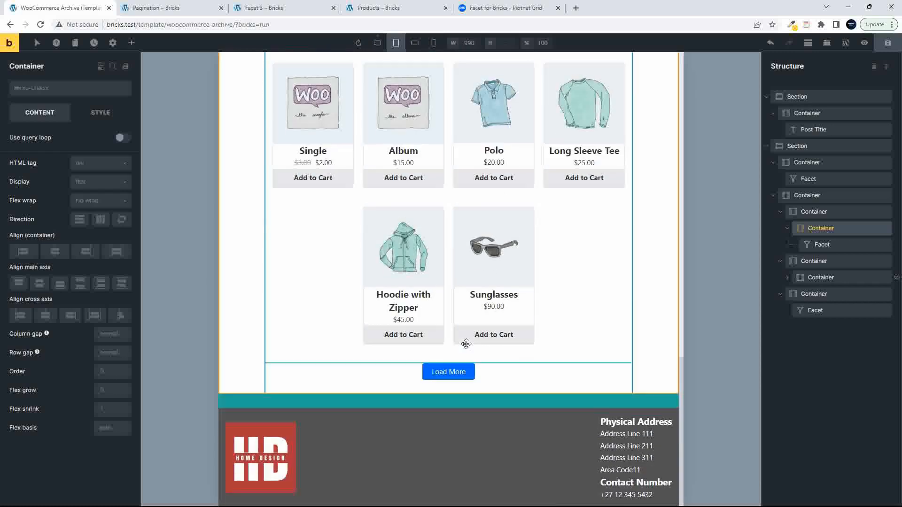
scroll(466, 345, "up", 13)
scroll(465, 346, "up", 5)
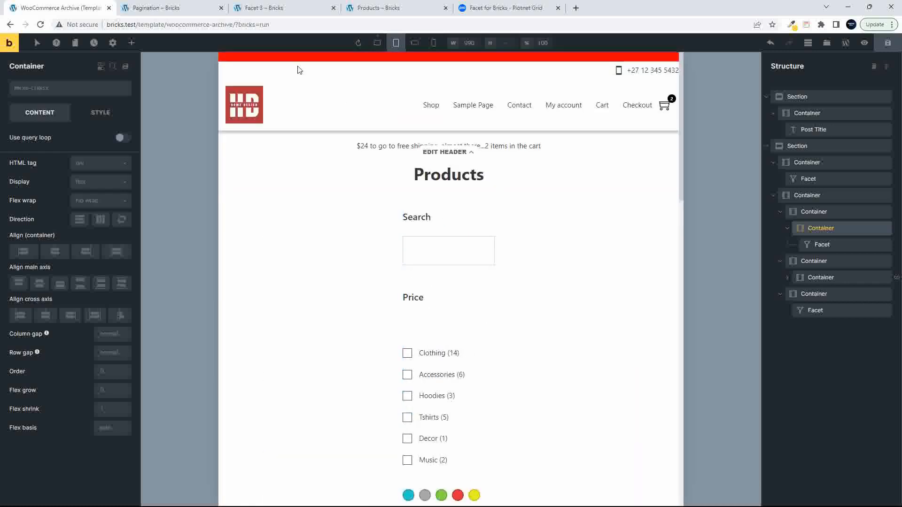
left_click(420, 43)
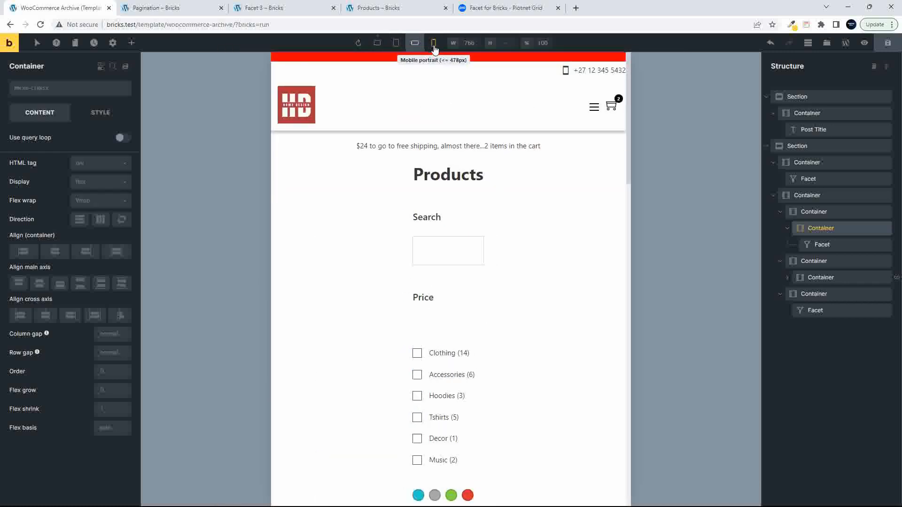
left_click(434, 45)
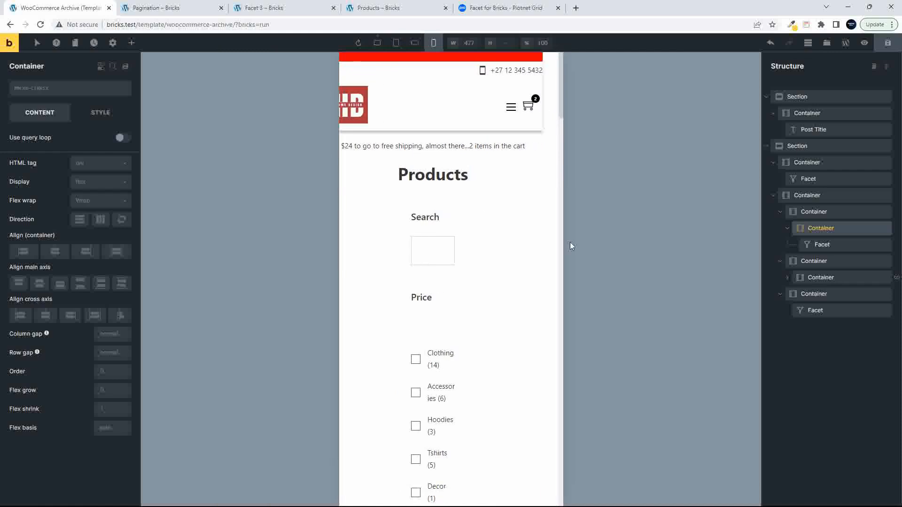
scroll(405, 224, "down", 8)
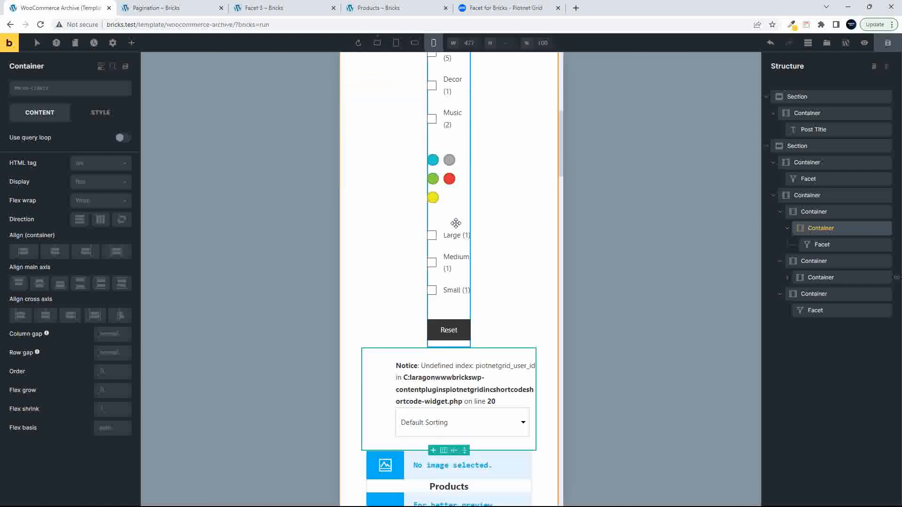
left_click(456, 224)
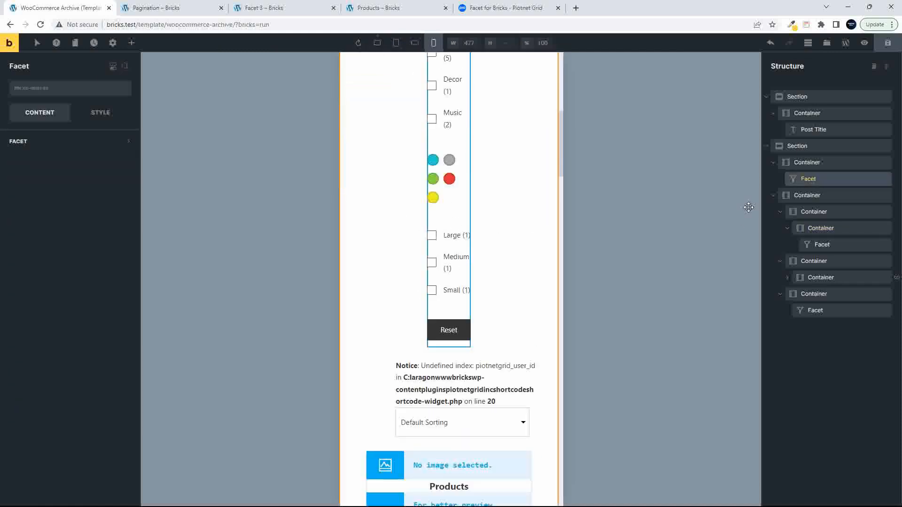
At the mobile portrait breakpoint, set the width of the container holding the filter facet to 100%
left_click(812, 176)
left_click(810, 163)
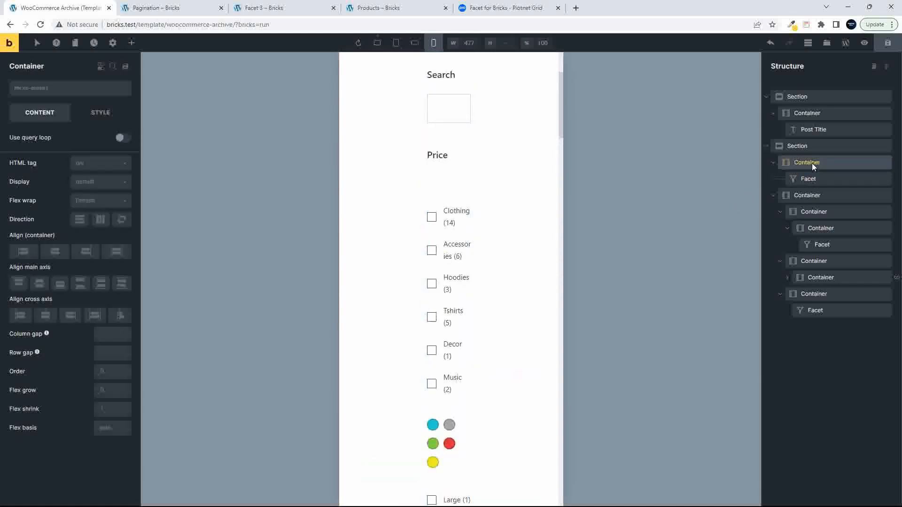
left_click(99, 115)
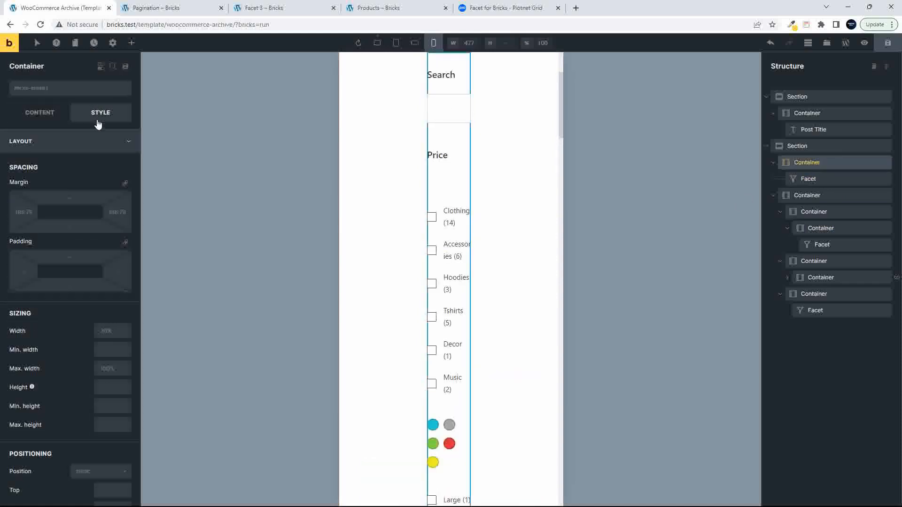
left_click_drag(114, 335, 92, 328)
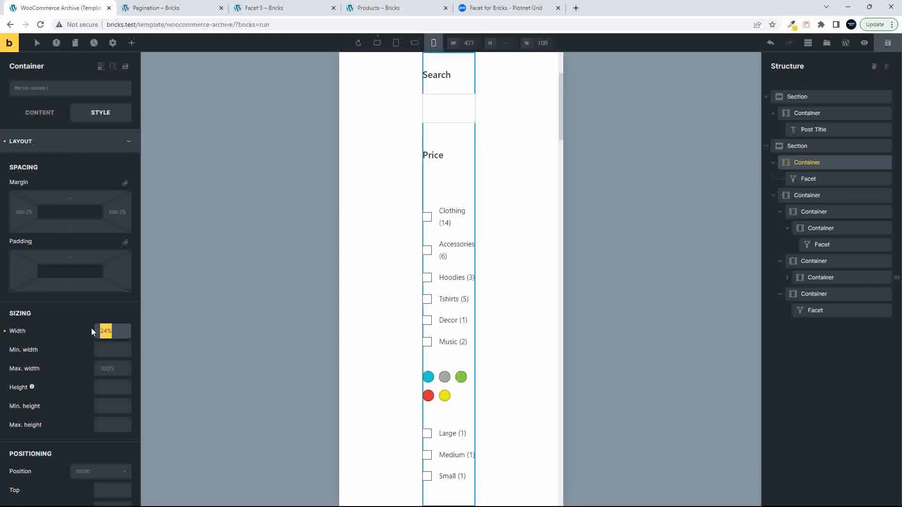
type("100%")
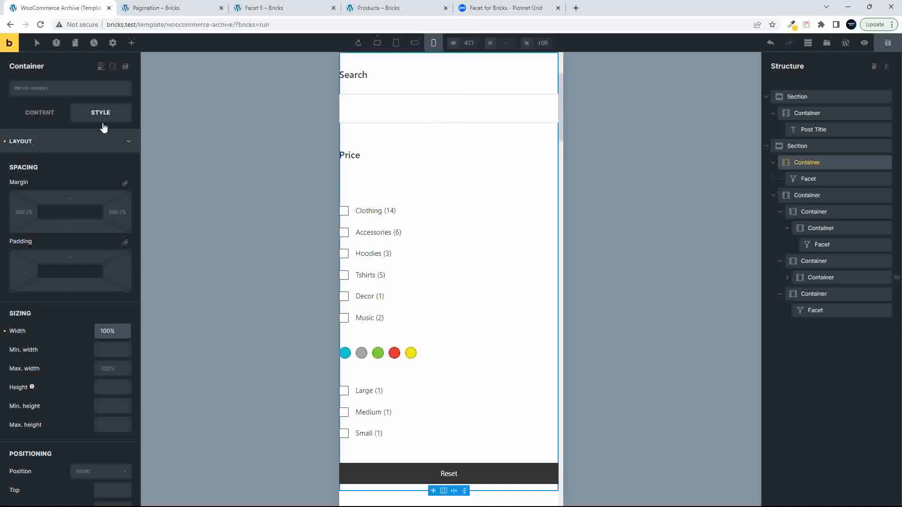
Apply 15 padding on all four sides of the filter facet's container in mobile portrait
left_click(72, 253)
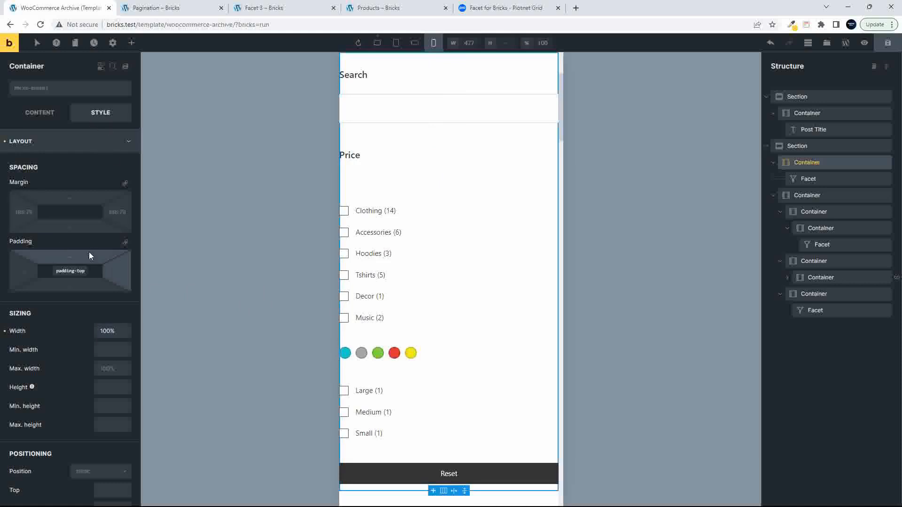
type("15")
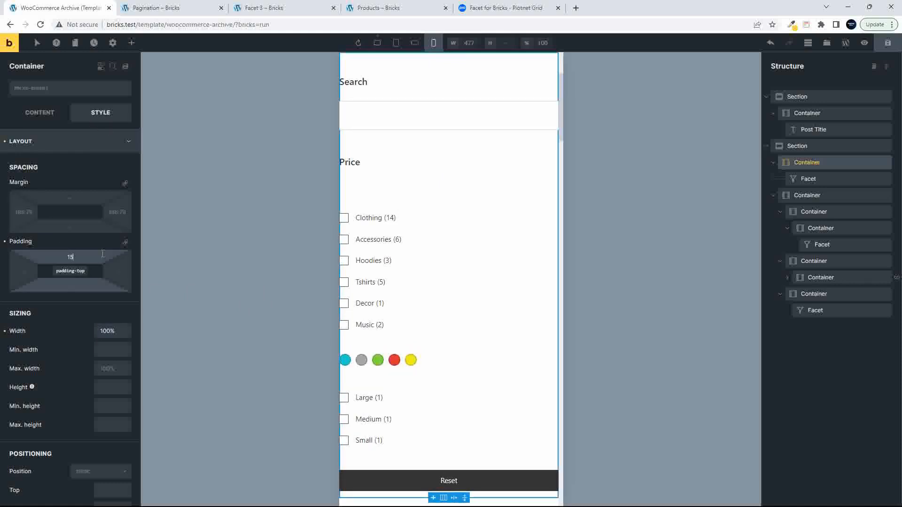
left_click(125, 243)
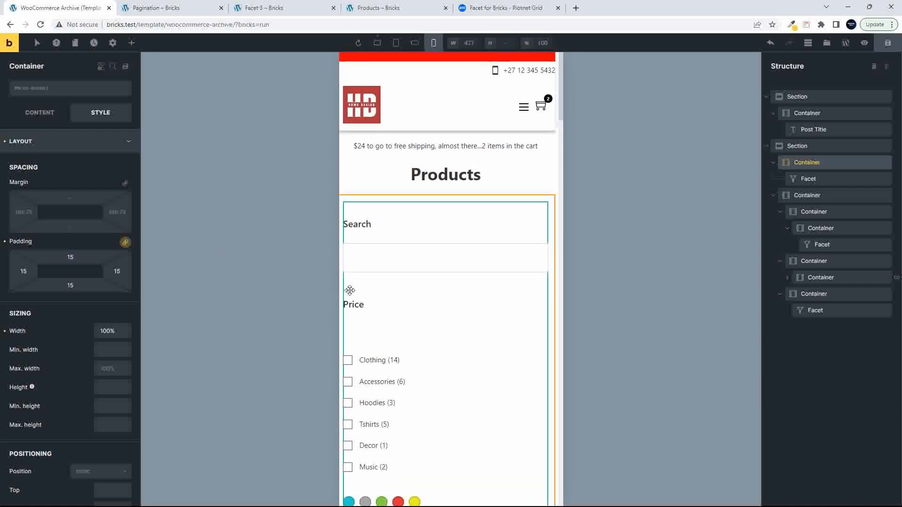
Set the mobile portrait width of the container holding sorting, product grid and Load More to 98%
scroll(403, 310, "down", 7)
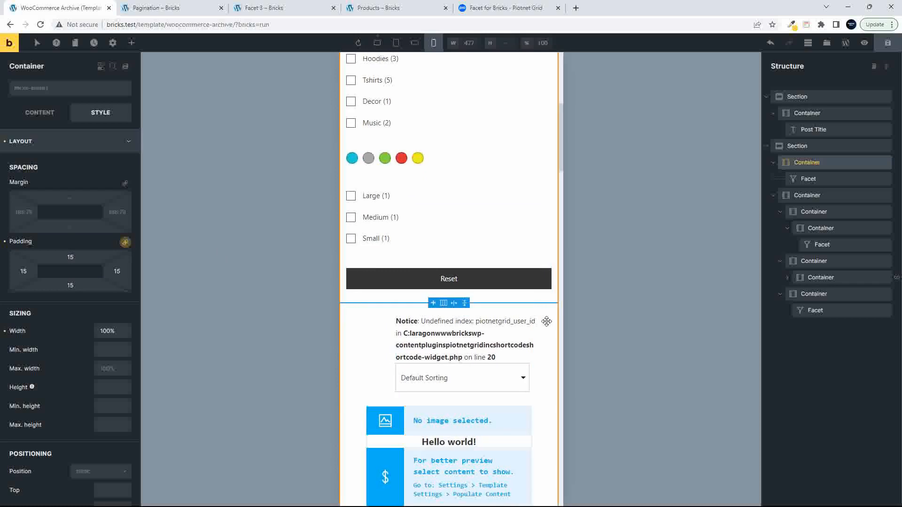
left_click(802, 196)
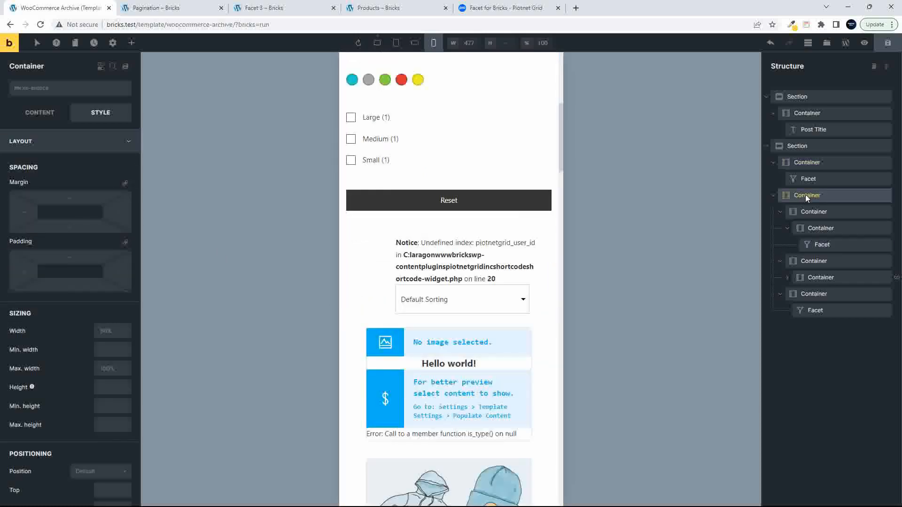
left_click(806, 163)
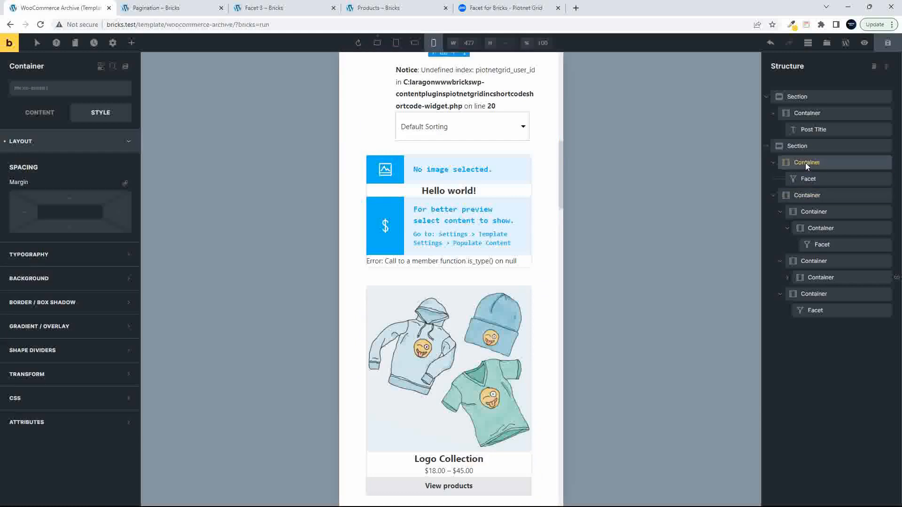
left_click(805, 196)
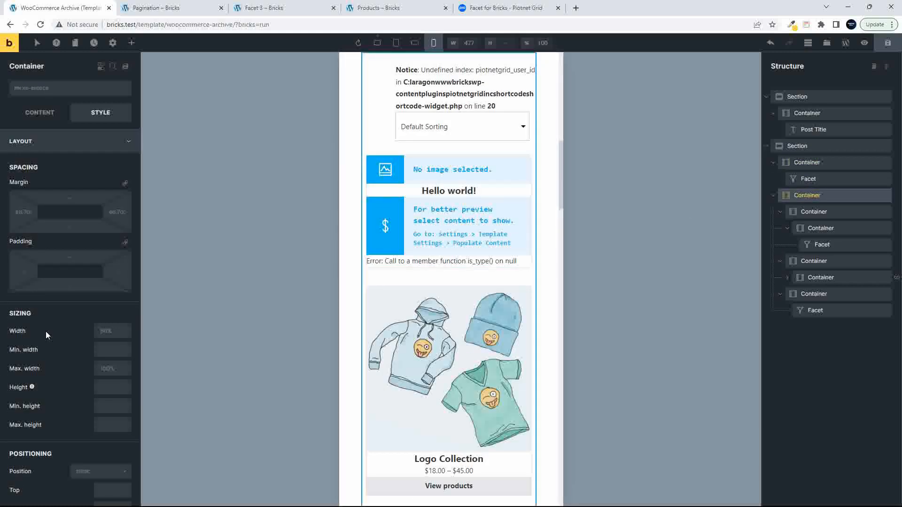
left_click_drag(118, 333, 82, 331)
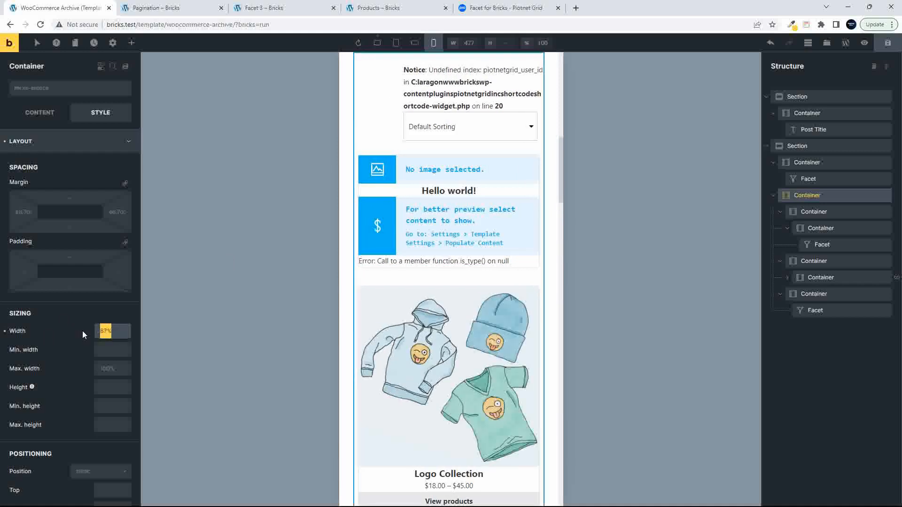
type("98")
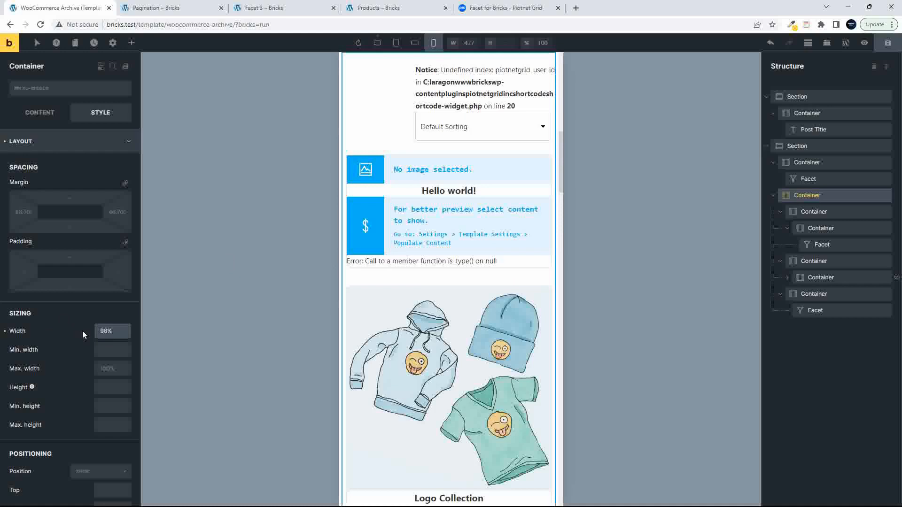
Check the stacked product cards in the mobile portrait view and save the archive template
scroll(450, 315, "down", 5)
scroll(449, 315, "down", 2)
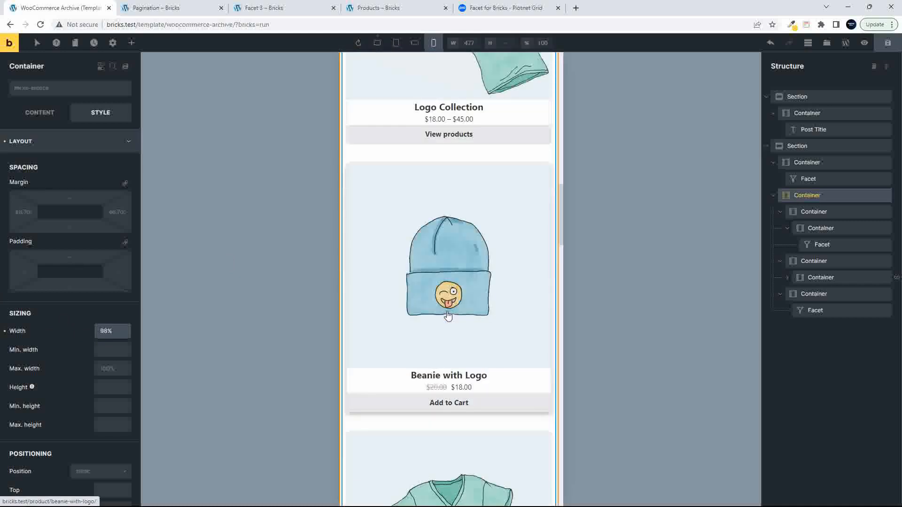
scroll(449, 316, "down", 6)
scroll(448, 316, "up", 12)
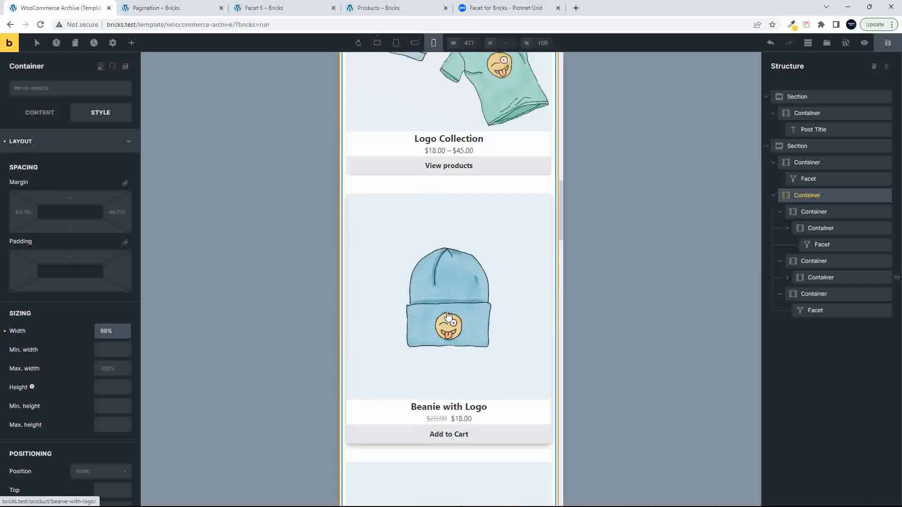
scroll(448, 317, "up", 5)
left_click(890, 44)
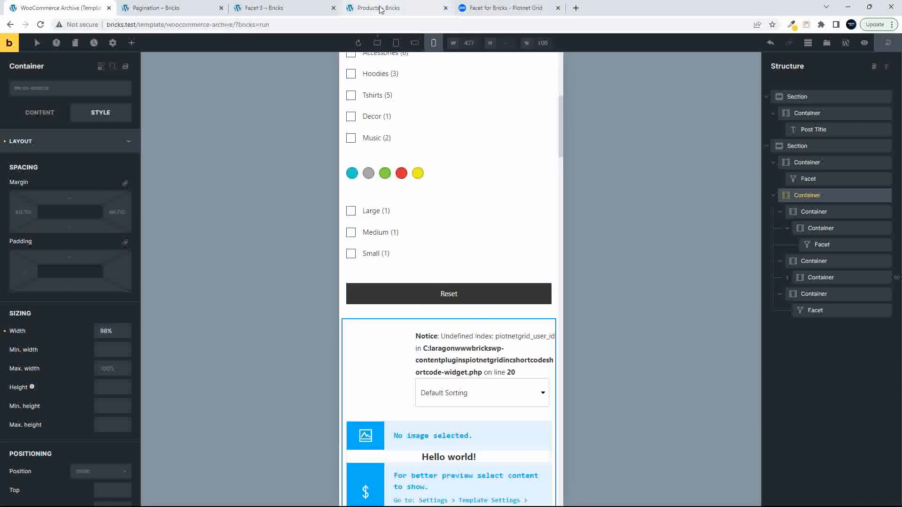
Reload the live shop page and examine its filters and product cards in the iPhone 12 Pro device preview
left_click(379, 8)
left_click(40, 24)
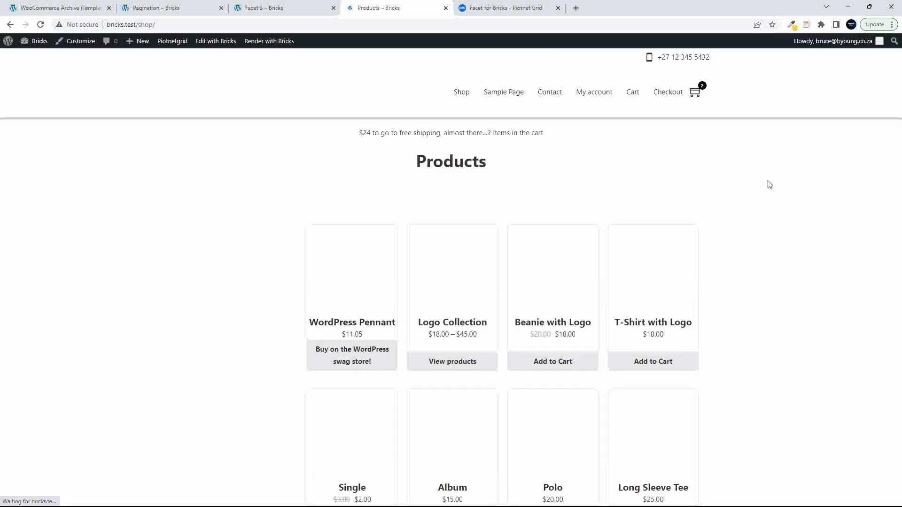
right_click(777, 193)
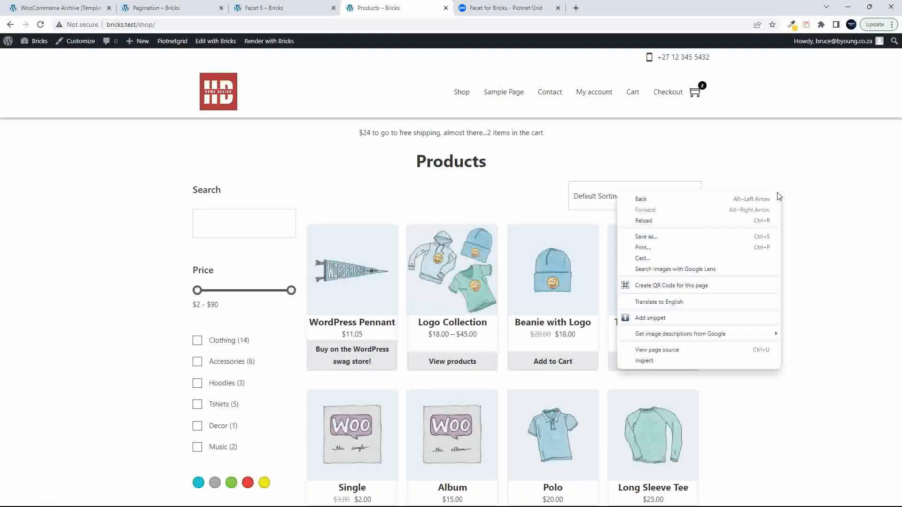
left_click(644, 361)
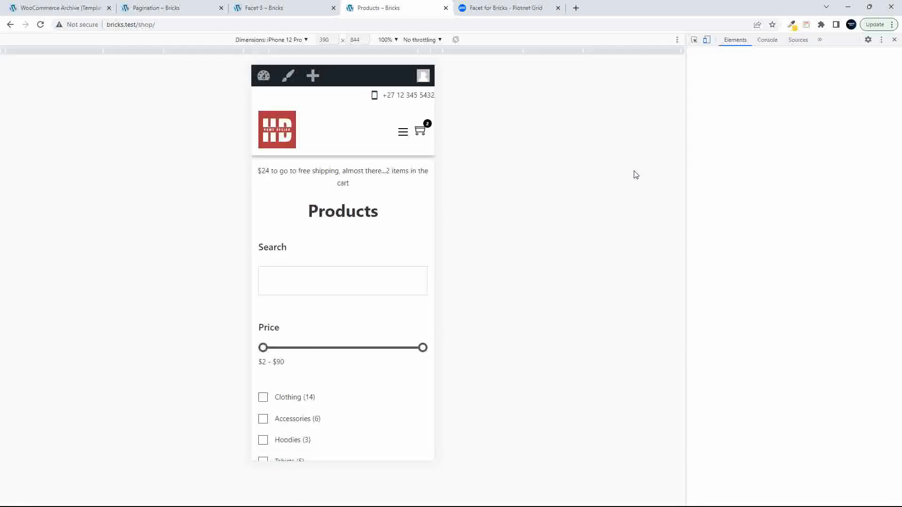
scroll(351, 249, "down", 2)
scroll(351, 249, "down", 15)
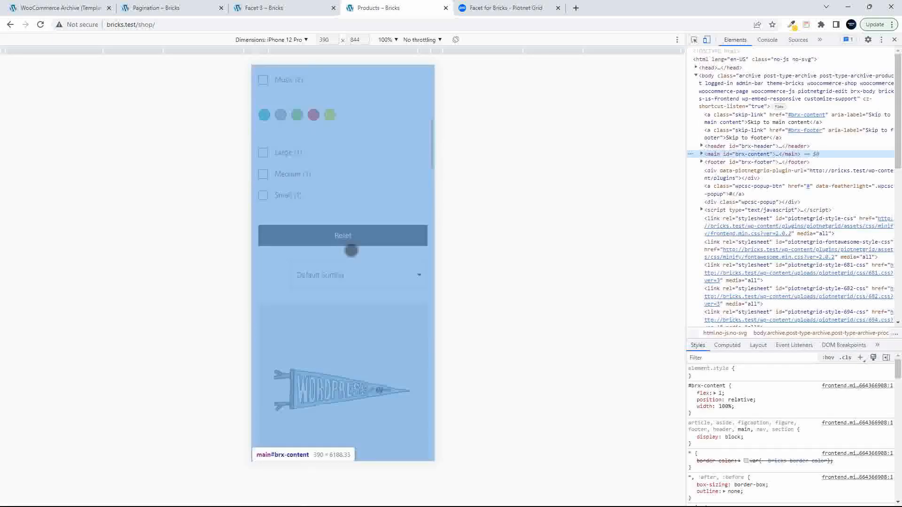
scroll(350, 253, "down", 5)
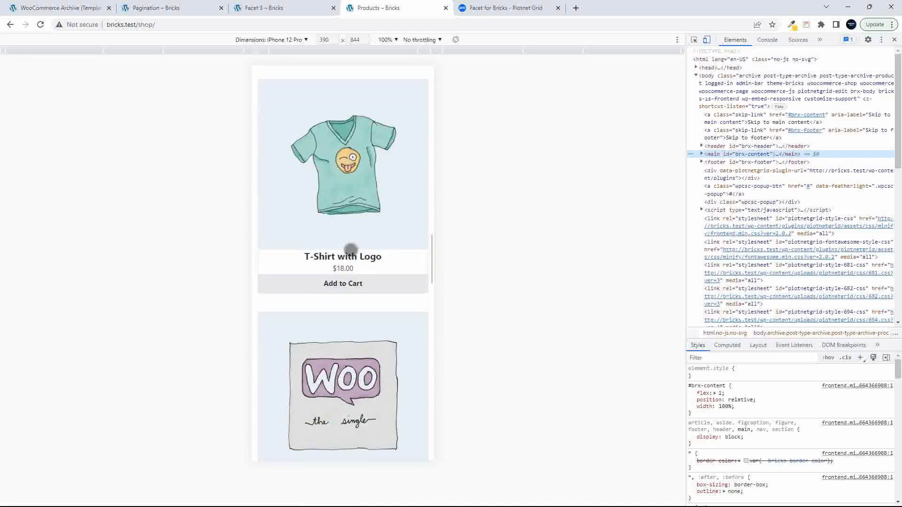
scroll(351, 250, "up", 20)
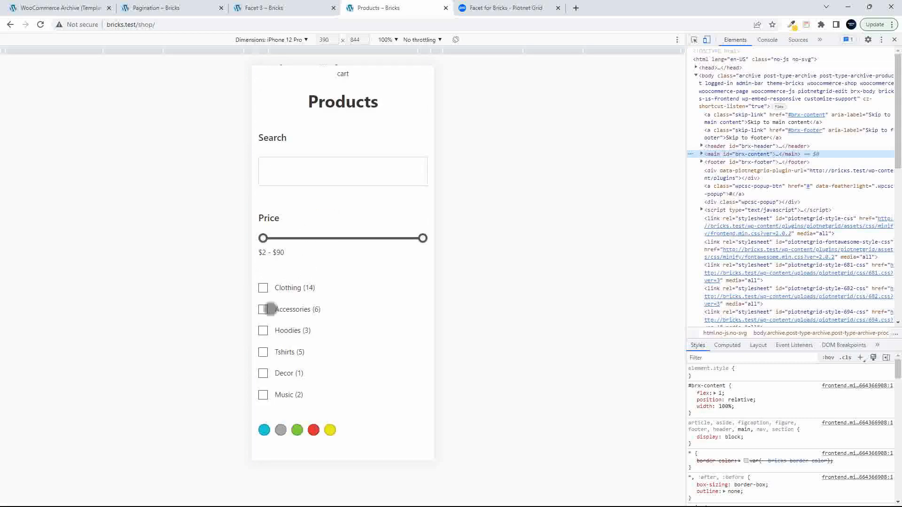
Filter the shop by Hoodies in the mobile preview, review the filtered products and facets, and return to the desktop view
left_click(264, 331)
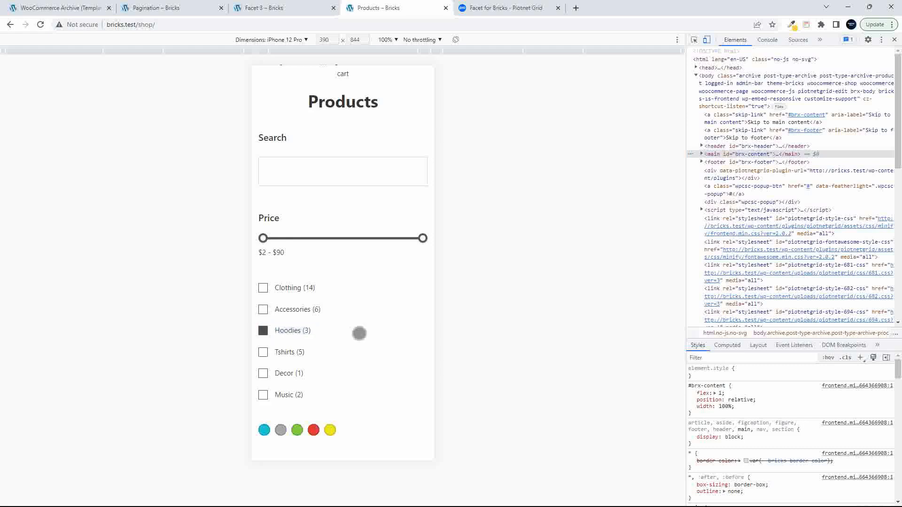
scroll(368, 341, "down", 10)
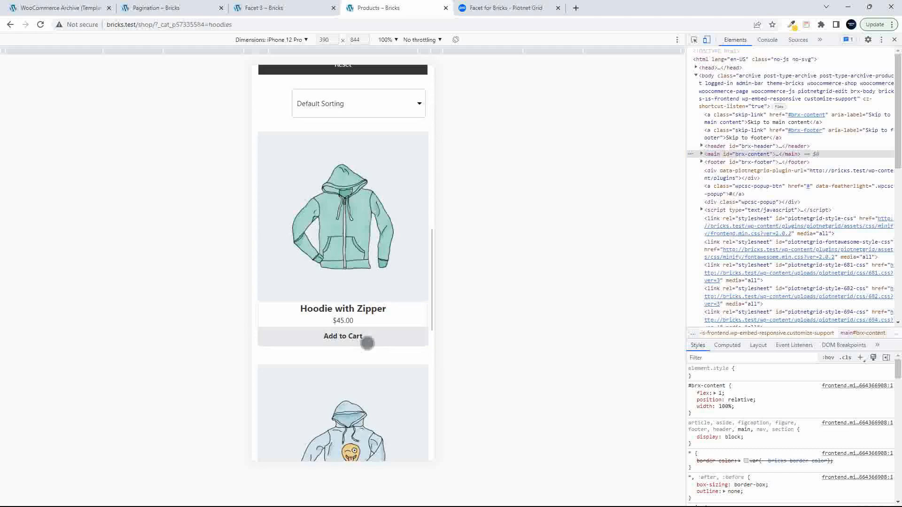
scroll(367, 344, "down", 4)
scroll(359, 348, "up", 8)
scroll(359, 347, "up", 9)
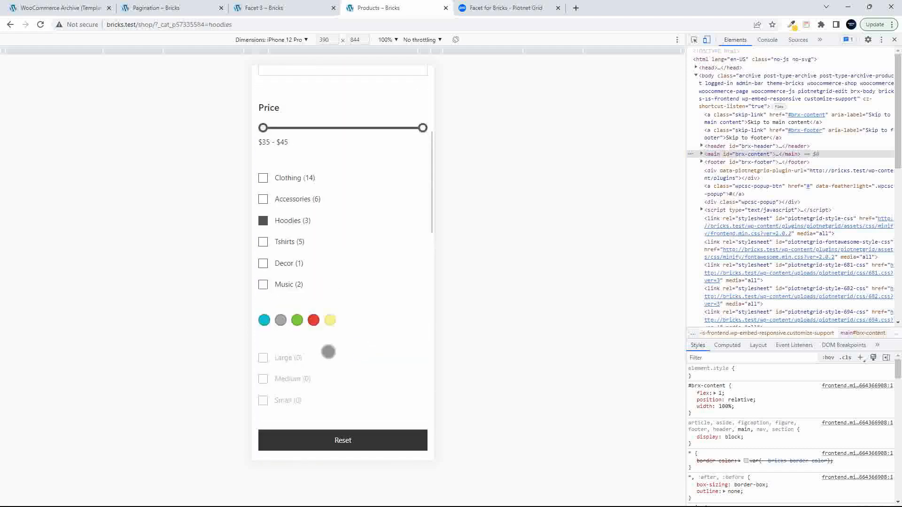
left_click(707, 40)
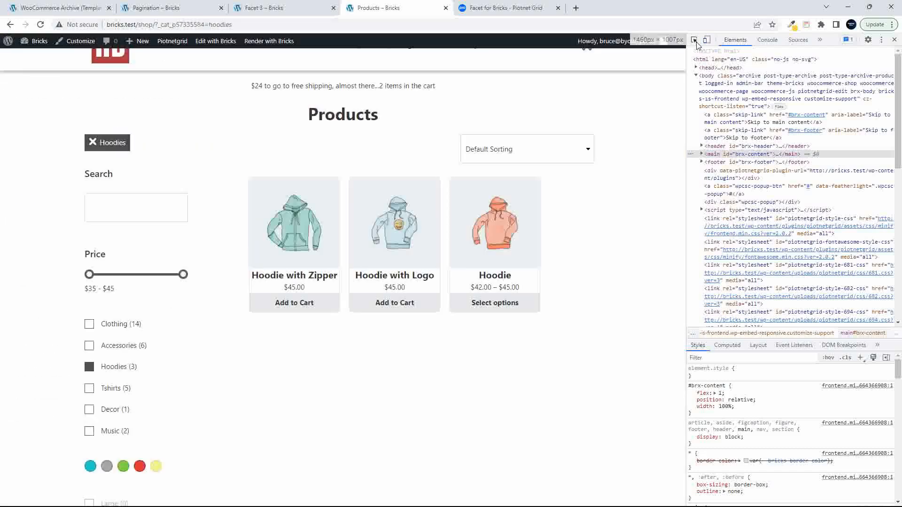
Switch to the Facet 3 layout in the Piotnet Grid editor and select the Active Facets element
left_click(51, 8)
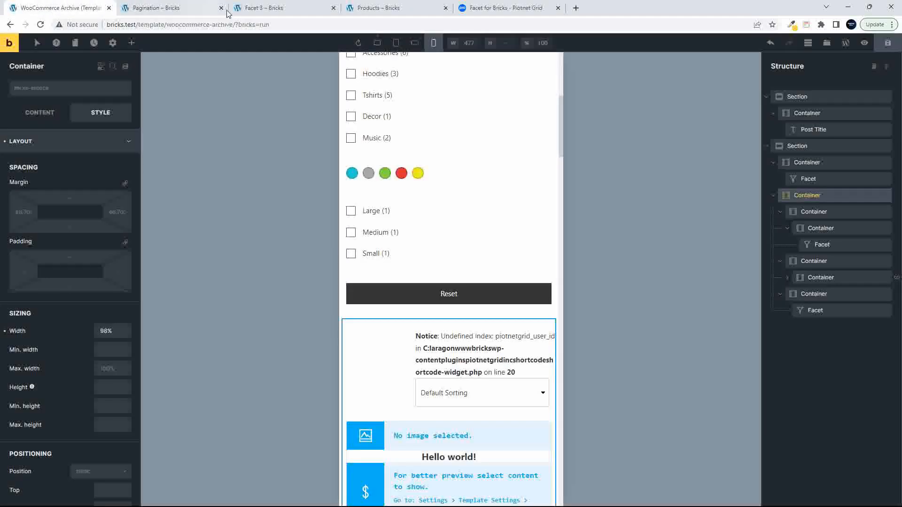
left_click(163, 7)
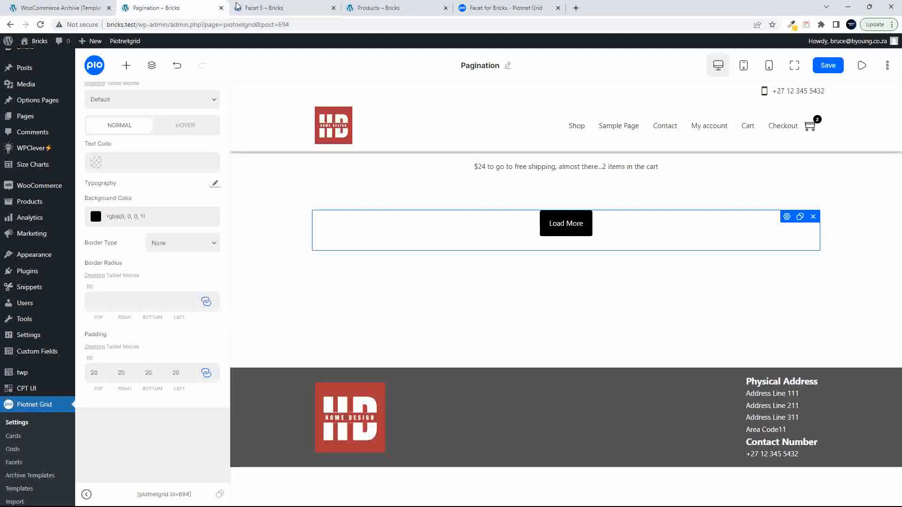
left_click(262, 8)
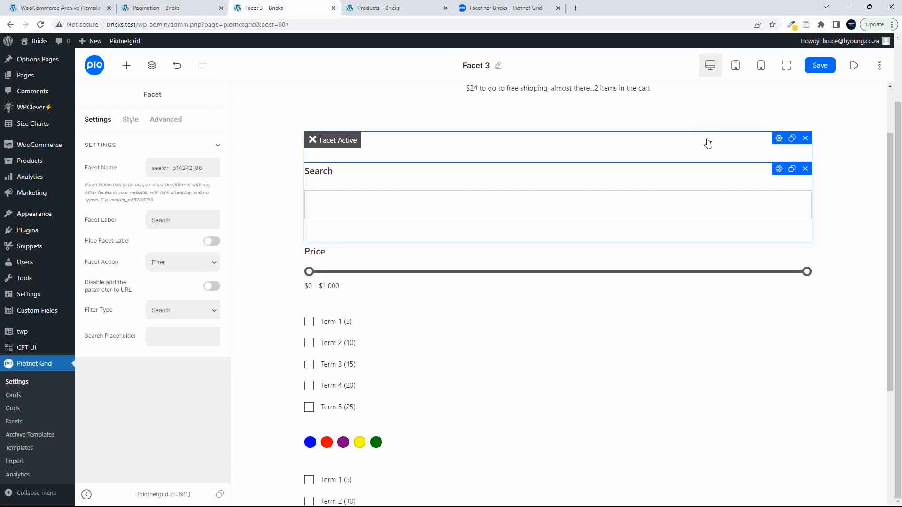
left_click(708, 143)
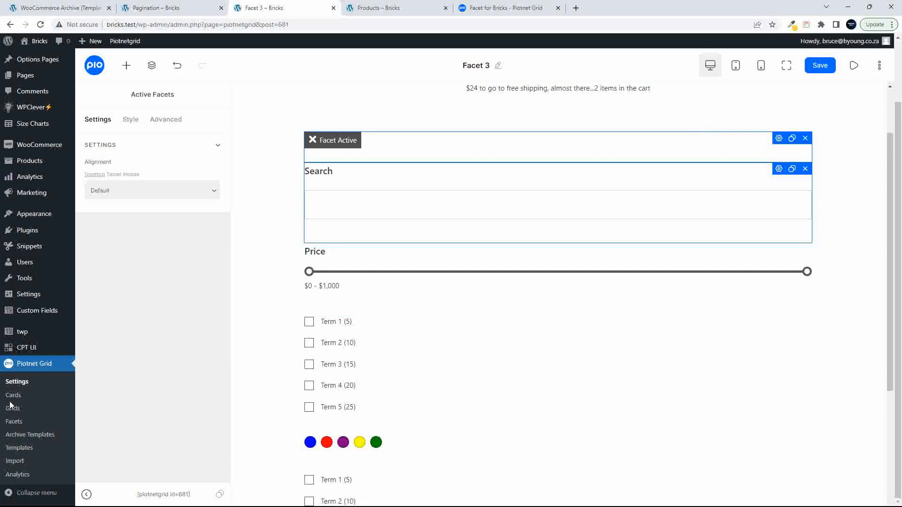
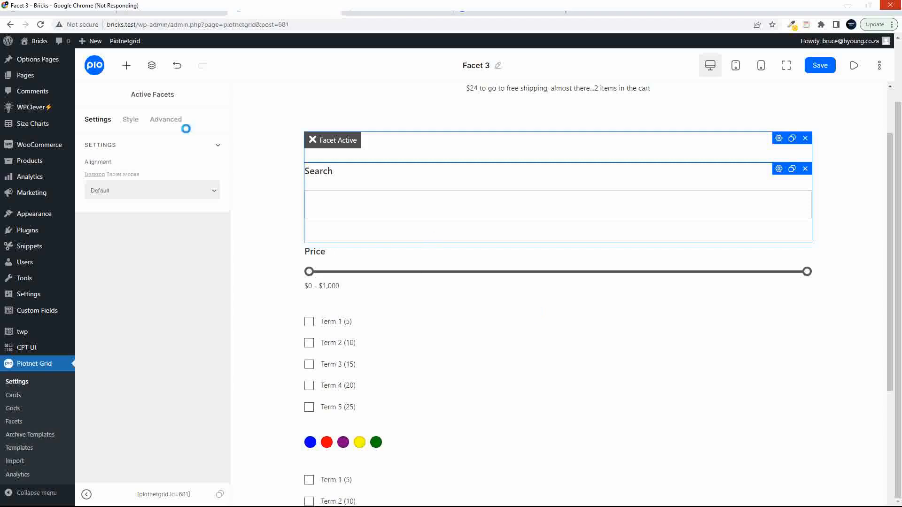
Examine the Active Facets element's advanced options, including Conditional Visibility and the margin, padding and width settings
left_click(159, 120)
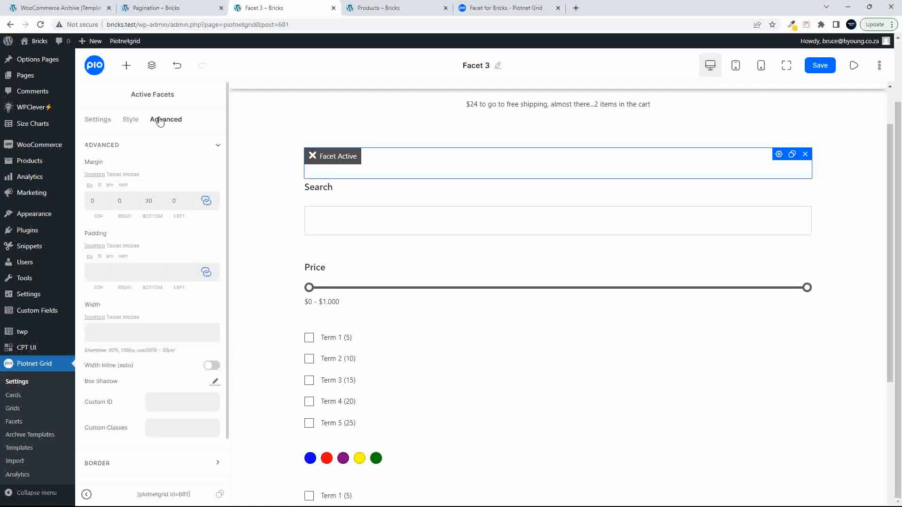
scroll(152, 288, "down", 2)
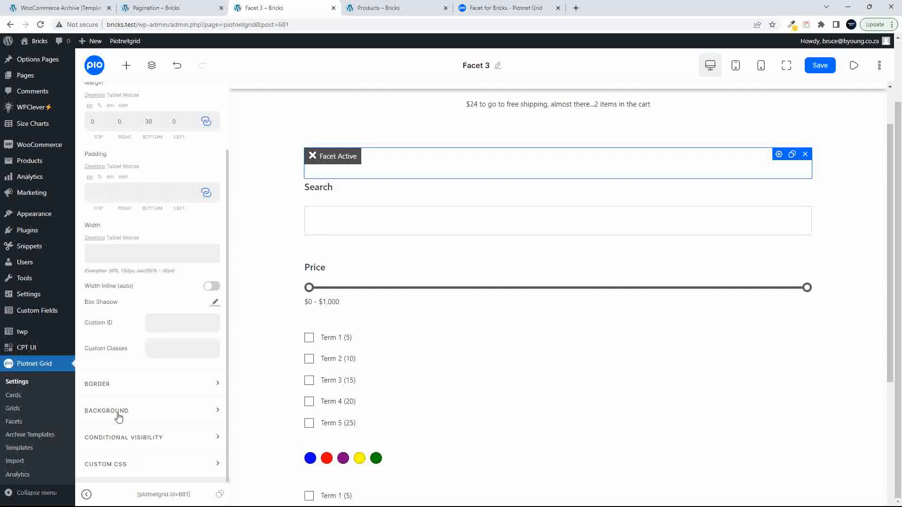
left_click(145, 438)
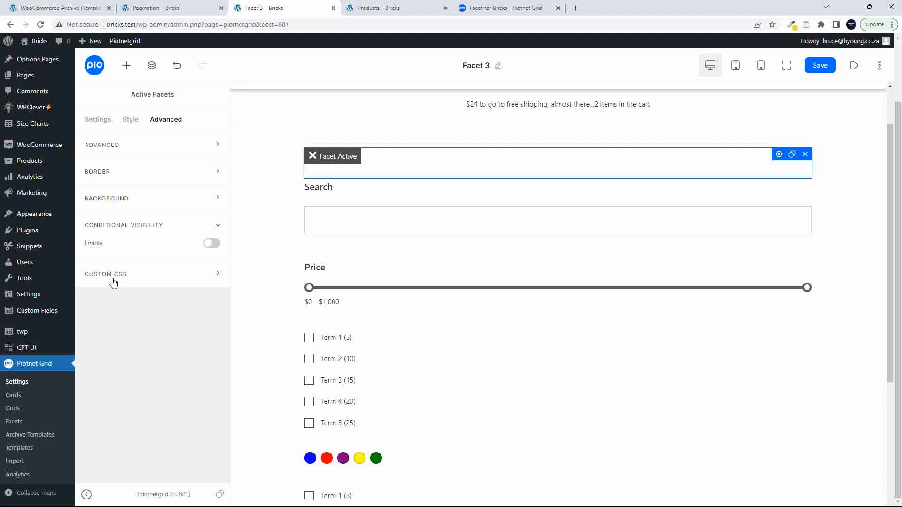
left_click(138, 154)
scroll(145, 297, "down", 2)
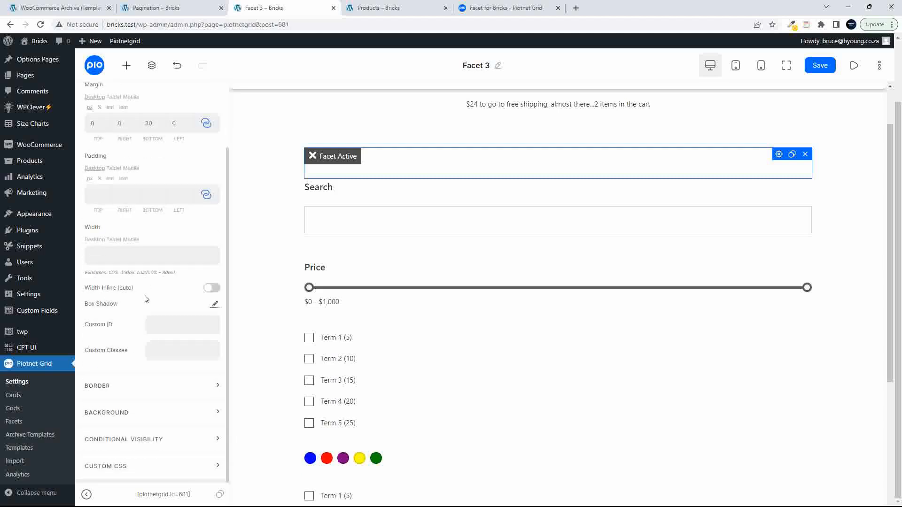
Review the Active Facets element's spacing and width options and the choices for its alignment setting
scroll(141, 307, "up", 4)
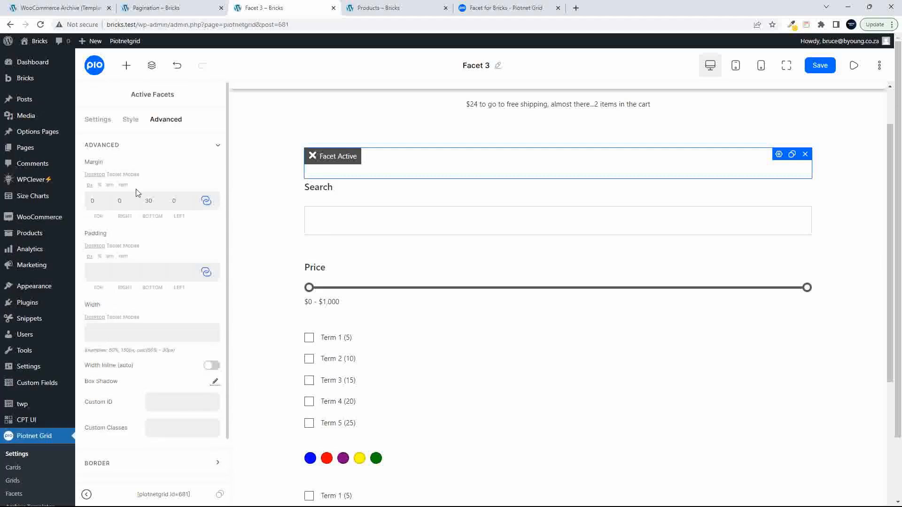
scroll(129, 328, "down", 2)
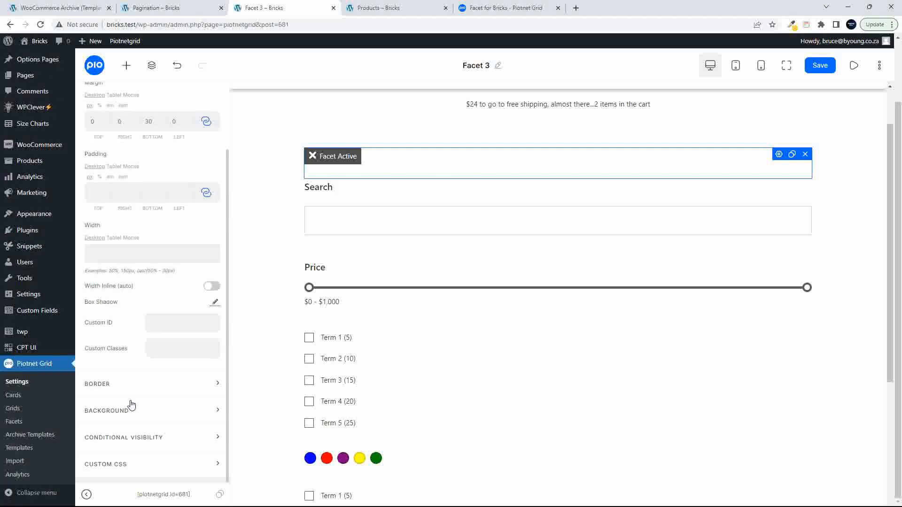
scroll(131, 404, "up", 3)
left_click(104, 121)
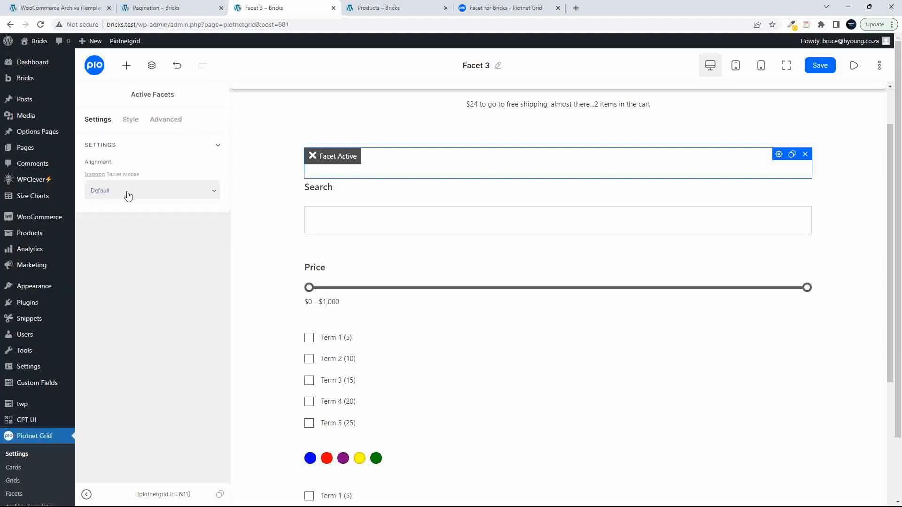
left_click(202, 196)
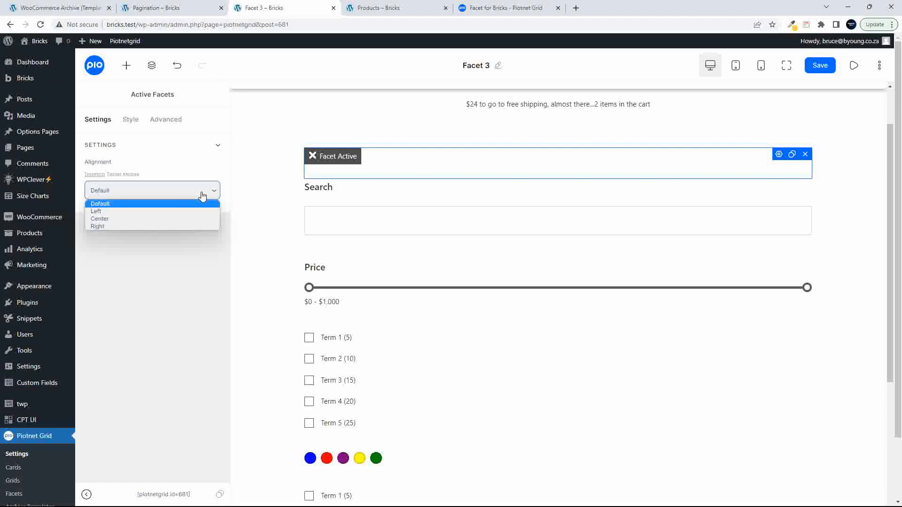
left_click(202, 196)
left_click(216, 147)
left_click(216, 149)
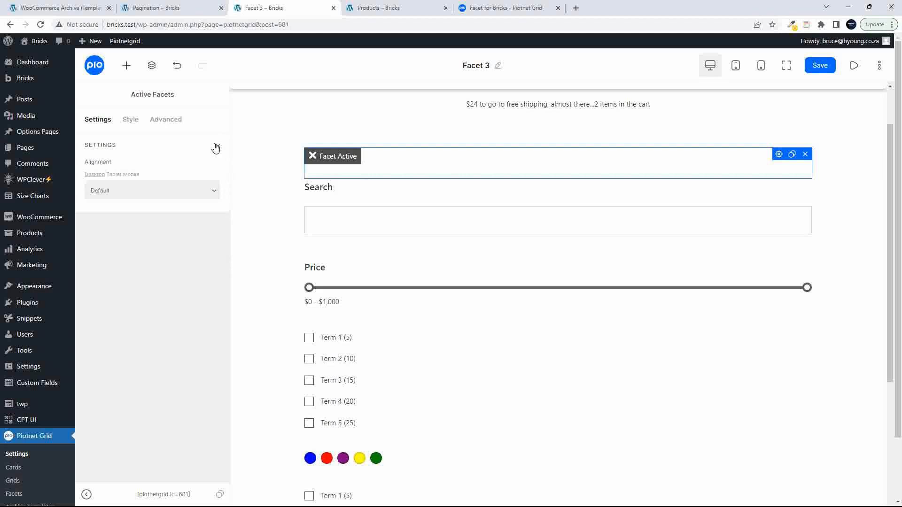
Enable Conditional Visibility on the Active Facets element, check its role, date and custom field conditions, and disable it again
left_click(167, 120)
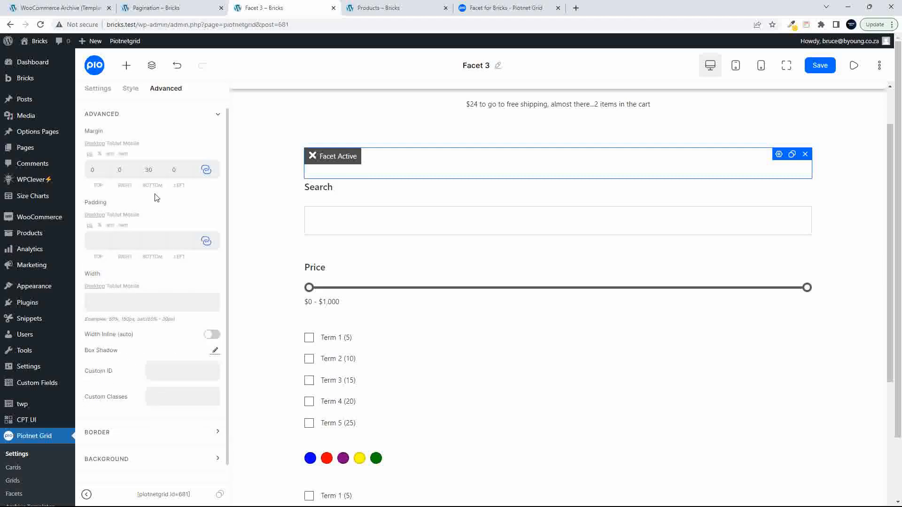
scroll(157, 194, "down", 2)
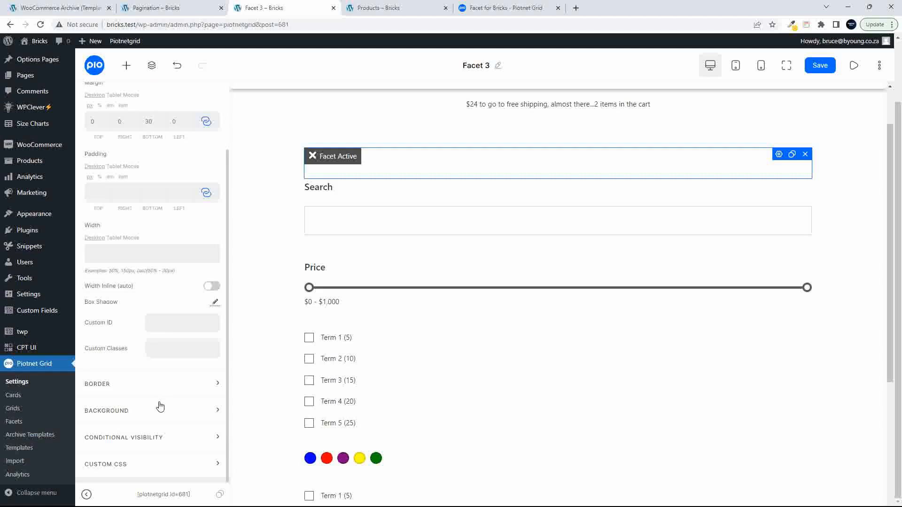
left_click(144, 439)
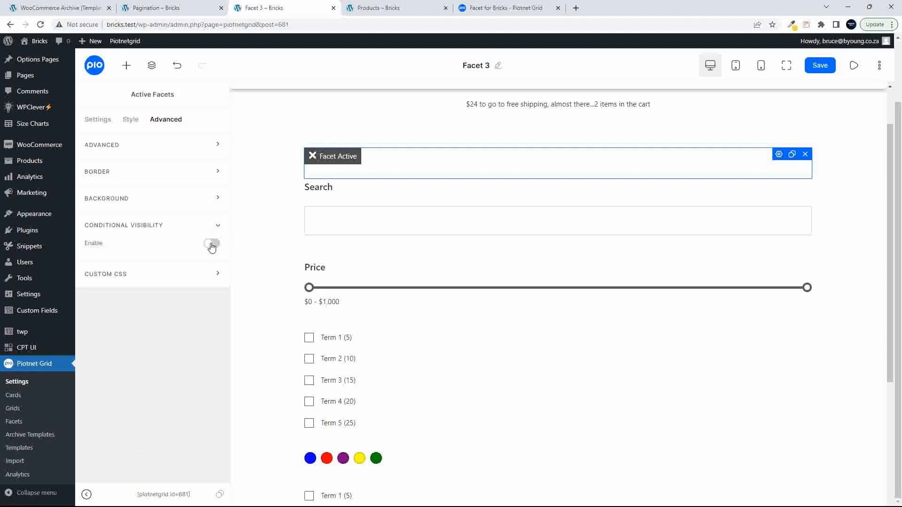
left_click(211, 244)
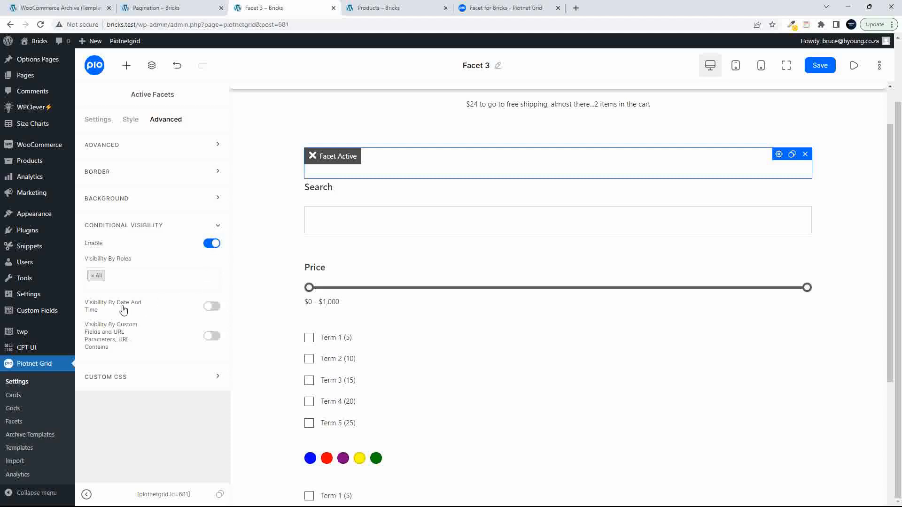
left_click(212, 243)
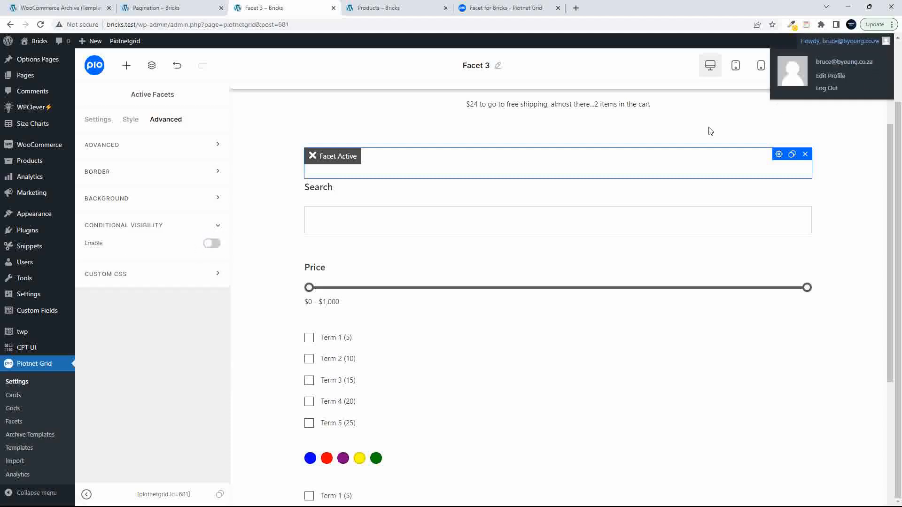
Open the general settings of the Facet 3 template and examine its Title section
left_click(880, 70)
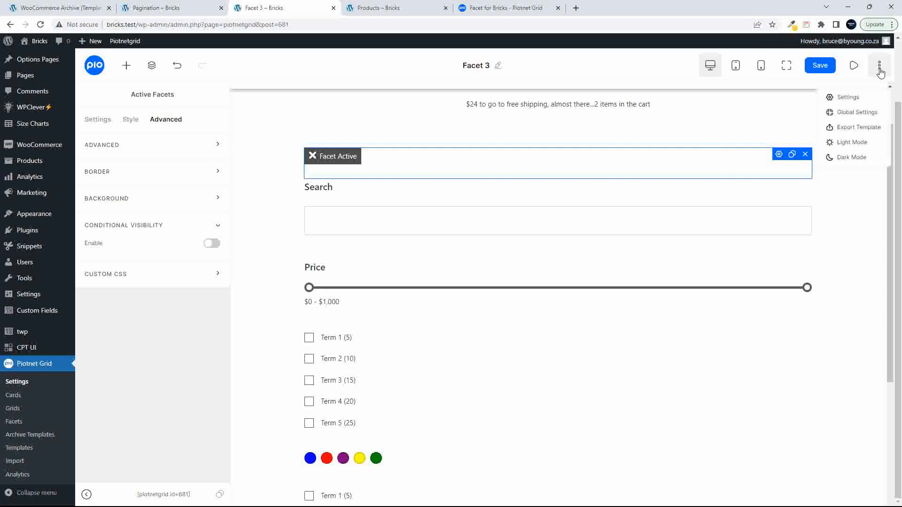
left_click(855, 95)
left_click(207, 147)
left_click(198, 147)
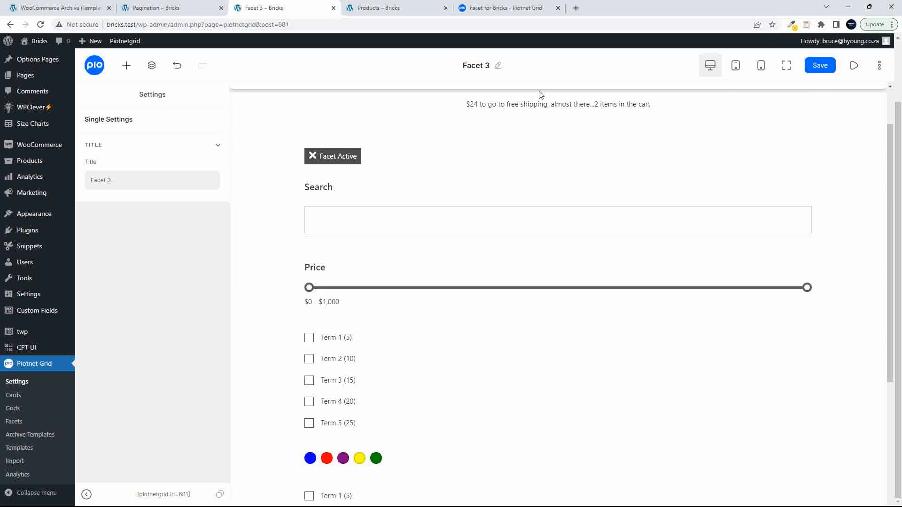
Switch to the Piotnet Grid documentation and look through the Create a Facet article, including the mobile Collapse Section and Embed Facet parts
left_click(510, 9)
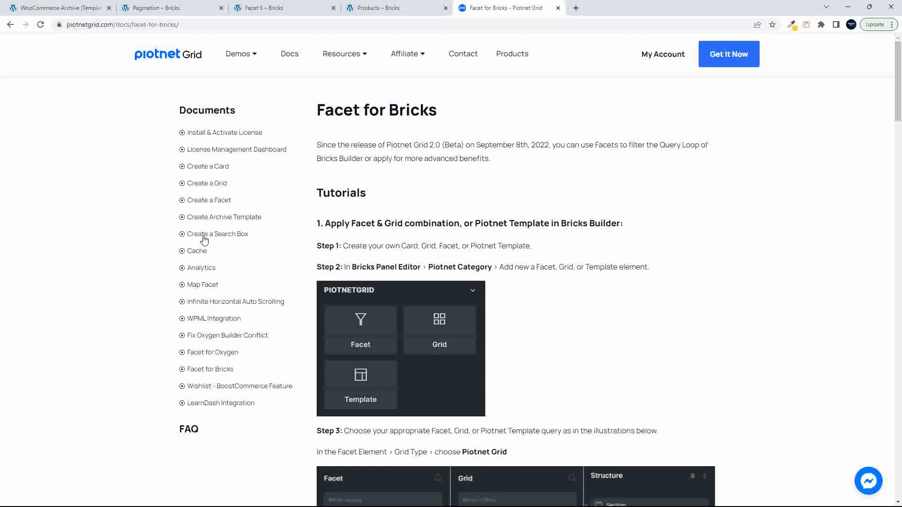
left_click(201, 202)
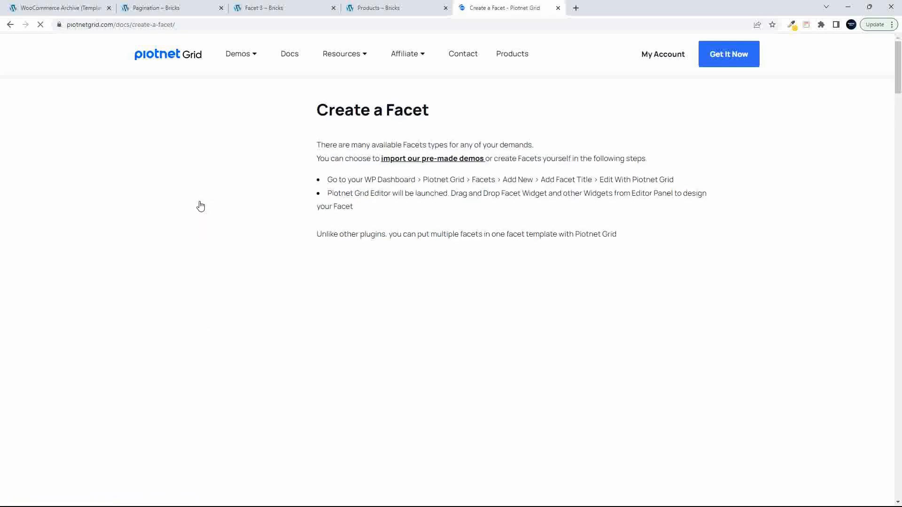
scroll(470, 291, "down", 11)
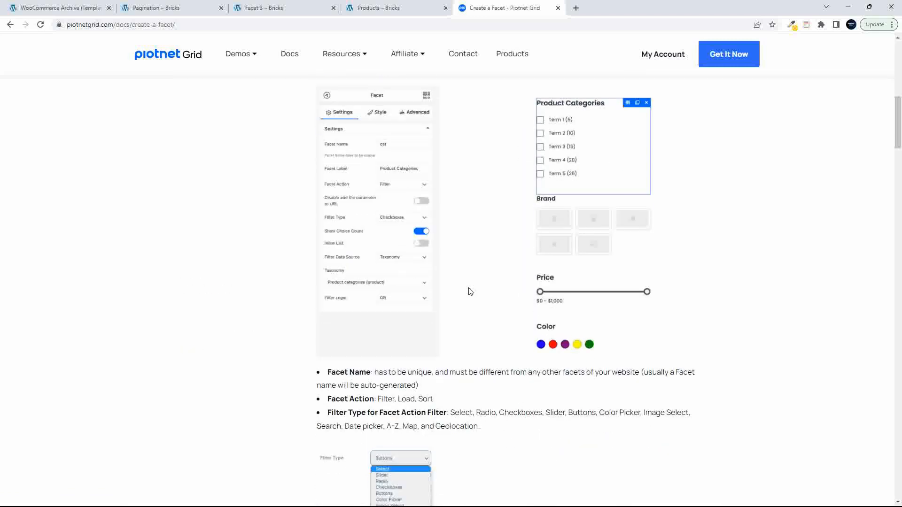
scroll(470, 291, "down", 18)
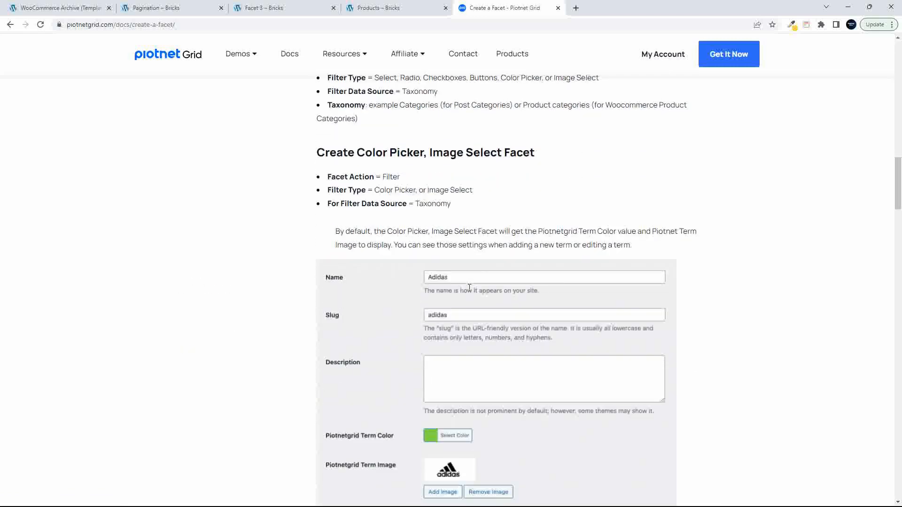
scroll(470, 291, "down", 18)
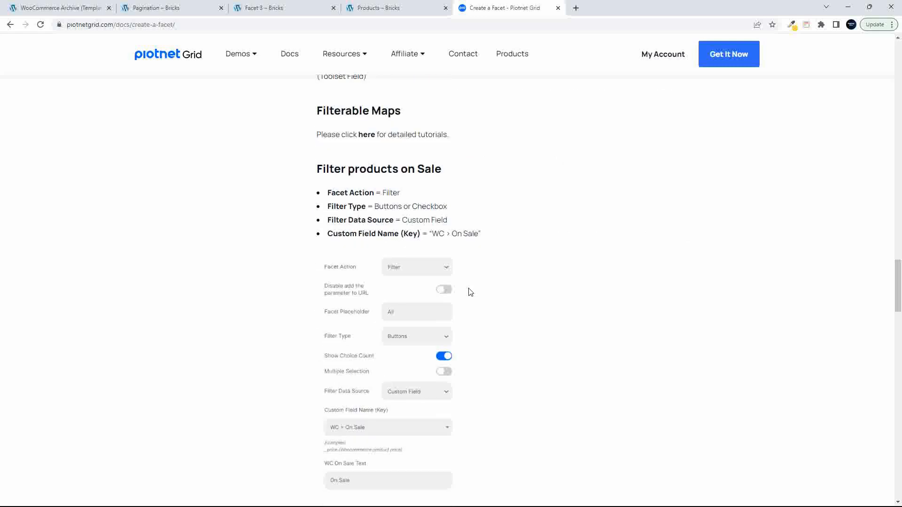
scroll(470, 291, "down", 18)
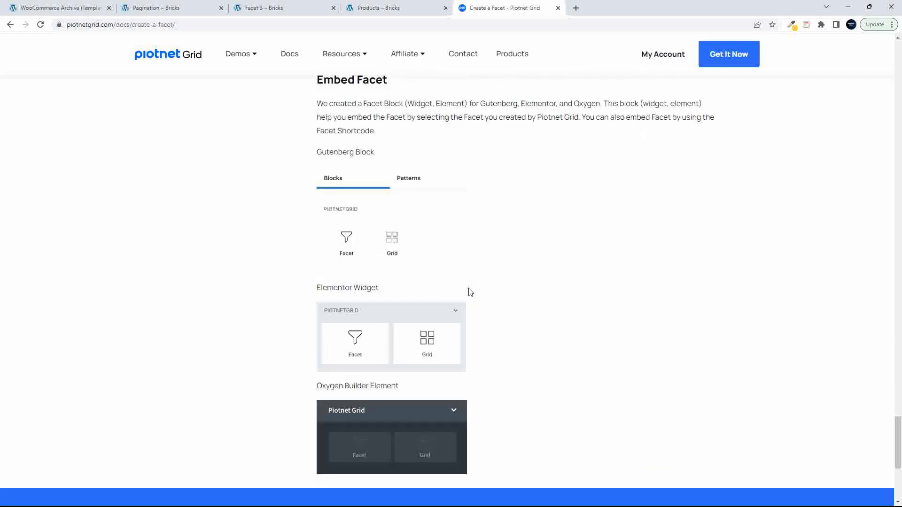
scroll(469, 288, "up", 5)
scroll(469, 289, "up", 4)
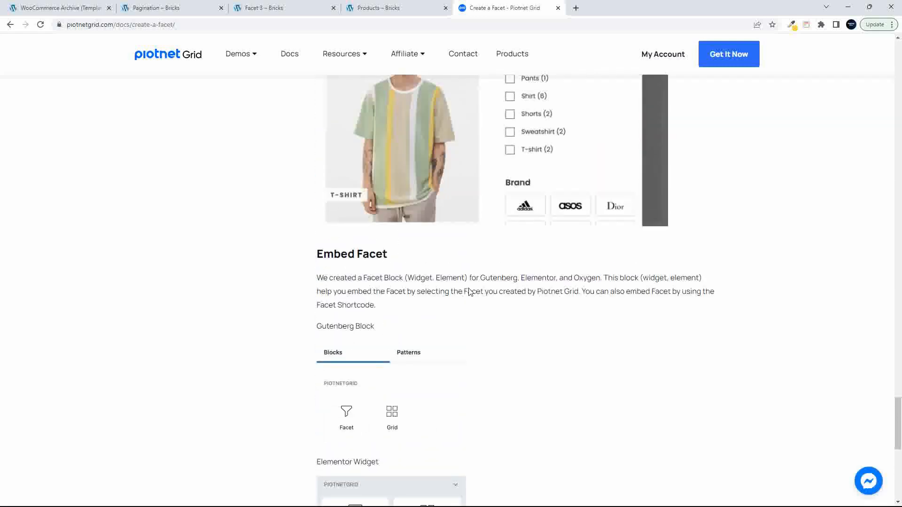
scroll(468, 288, "up", 8)
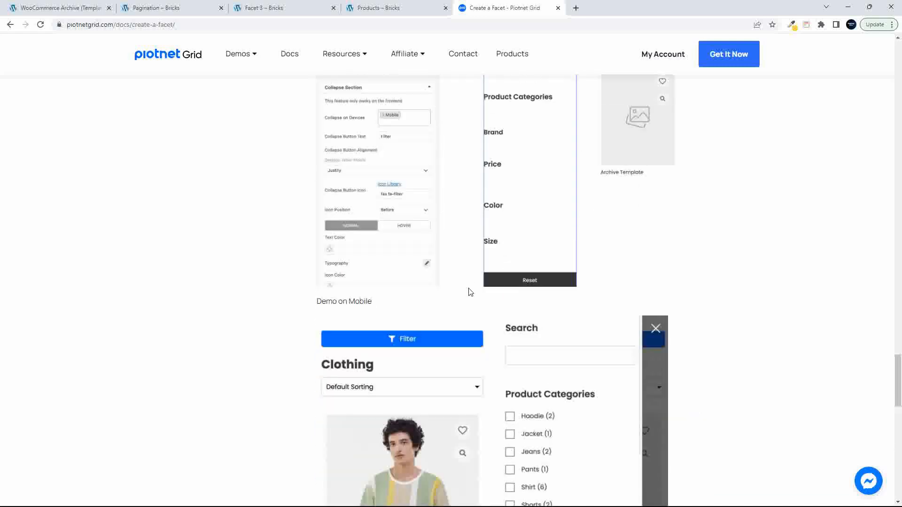
scroll(470, 293, "down", 8)
scroll(471, 292, "up", 8)
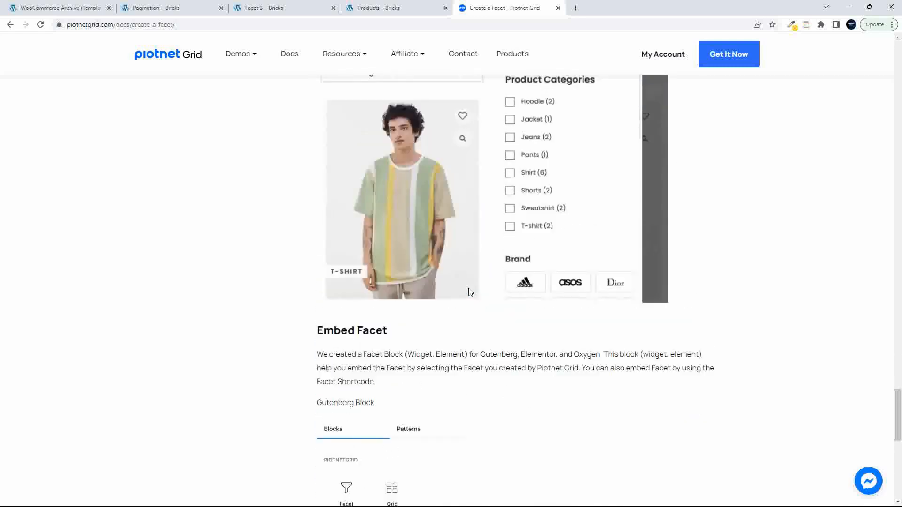
scroll(470, 293, "up", 20)
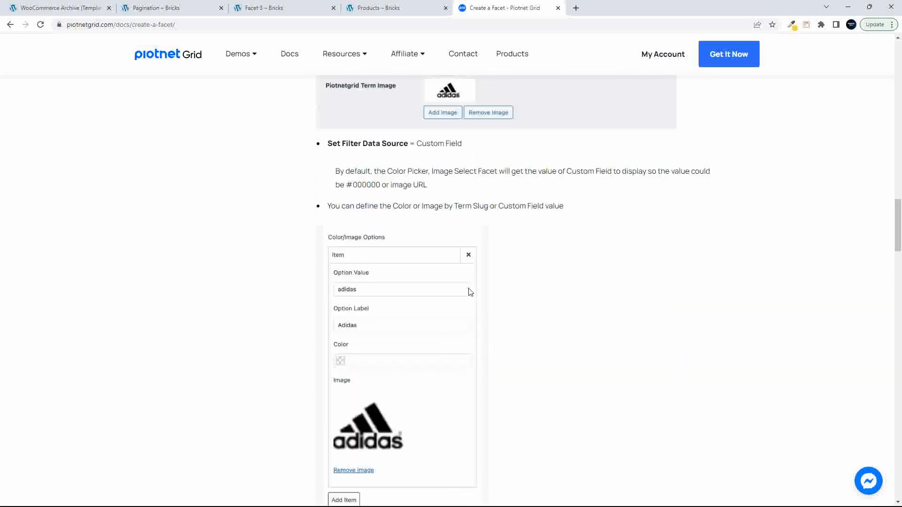
scroll(468, 293, "up", 4)
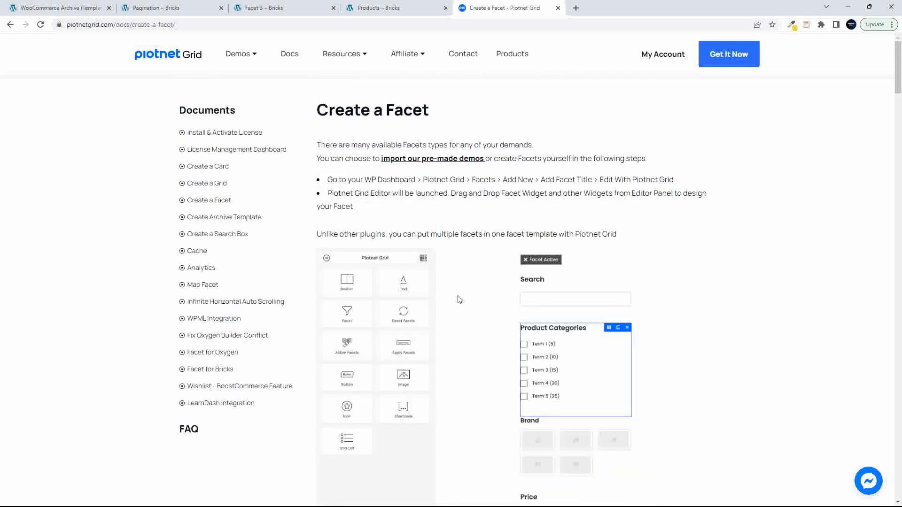
Return to the live Products page, close the developer tools, and load the main Shop page without the Hoodies filter
left_click(383, 12)
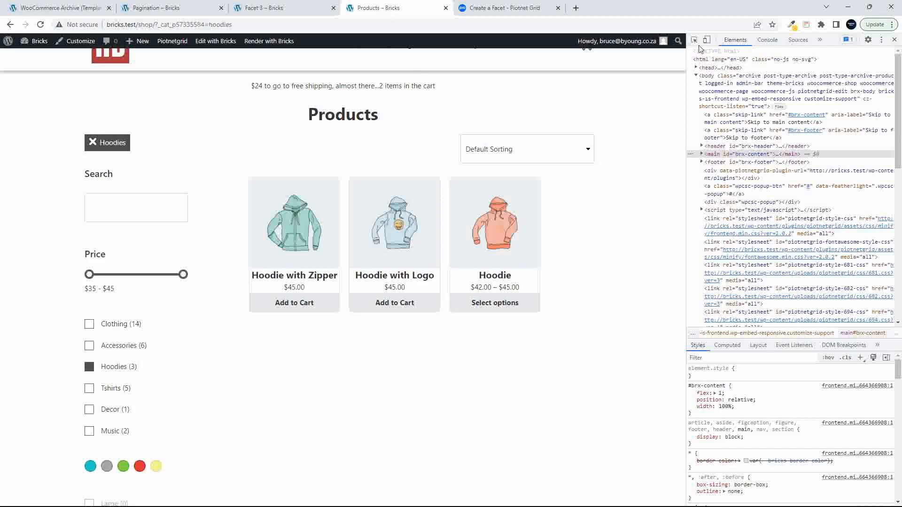
left_click(895, 40)
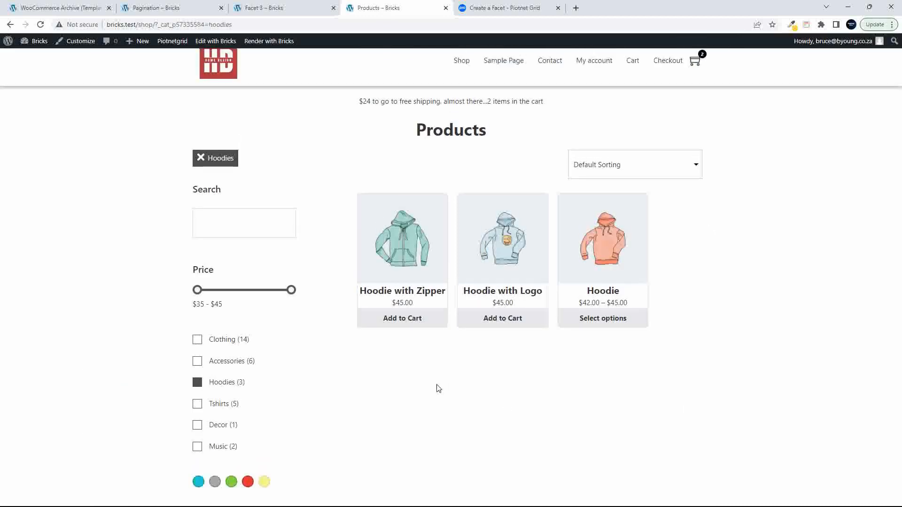
left_click(461, 60)
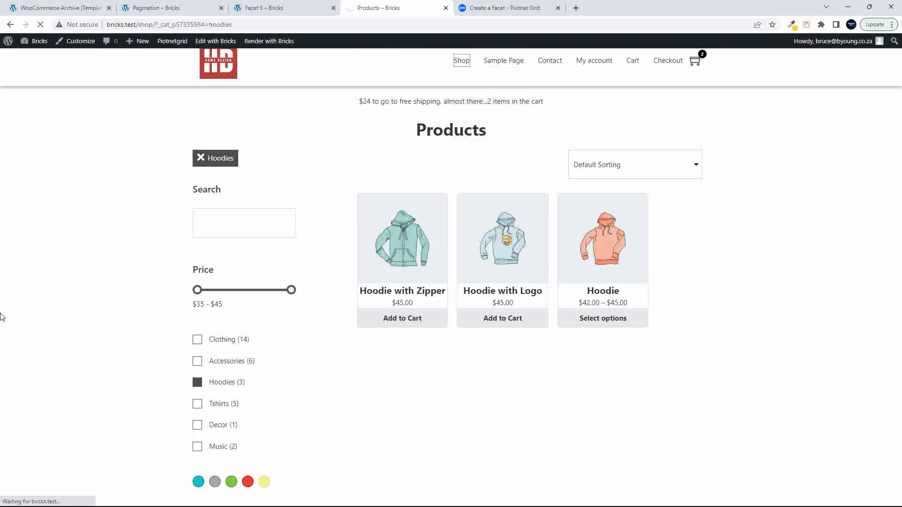